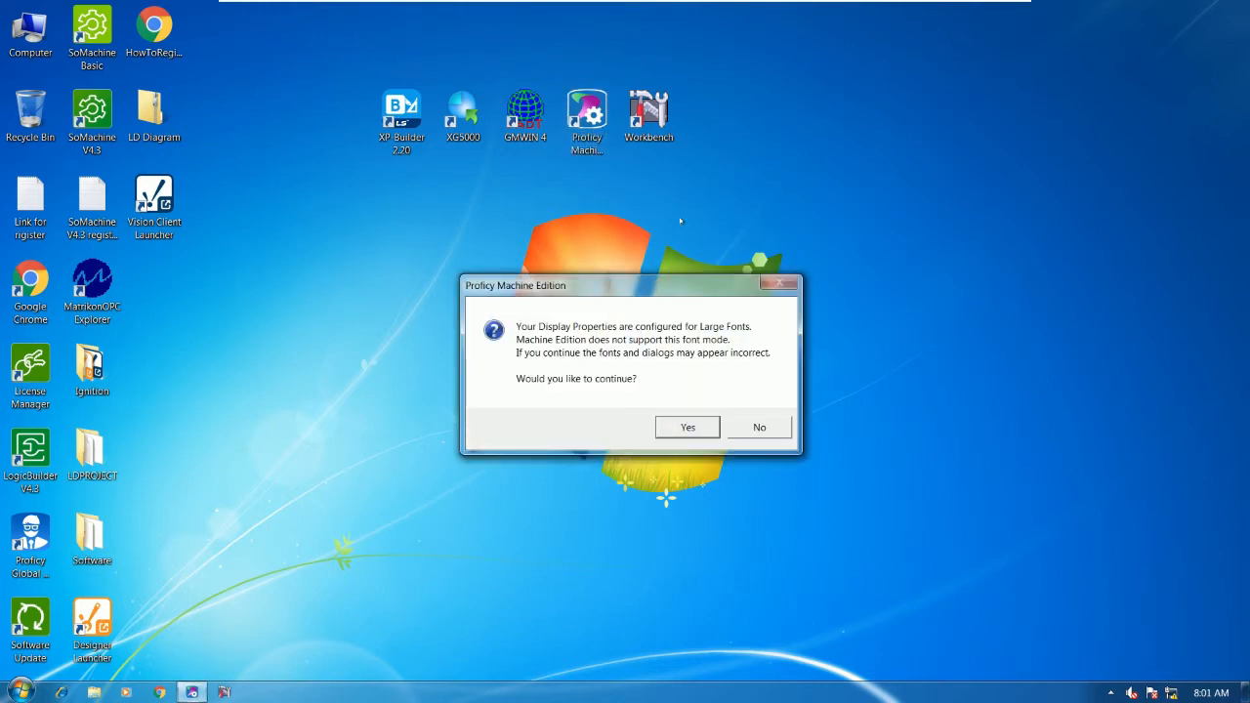
# - Accept the Large Fonts warning and open the POWERMETER project from My Computer
pyautogui.click(672, 422)
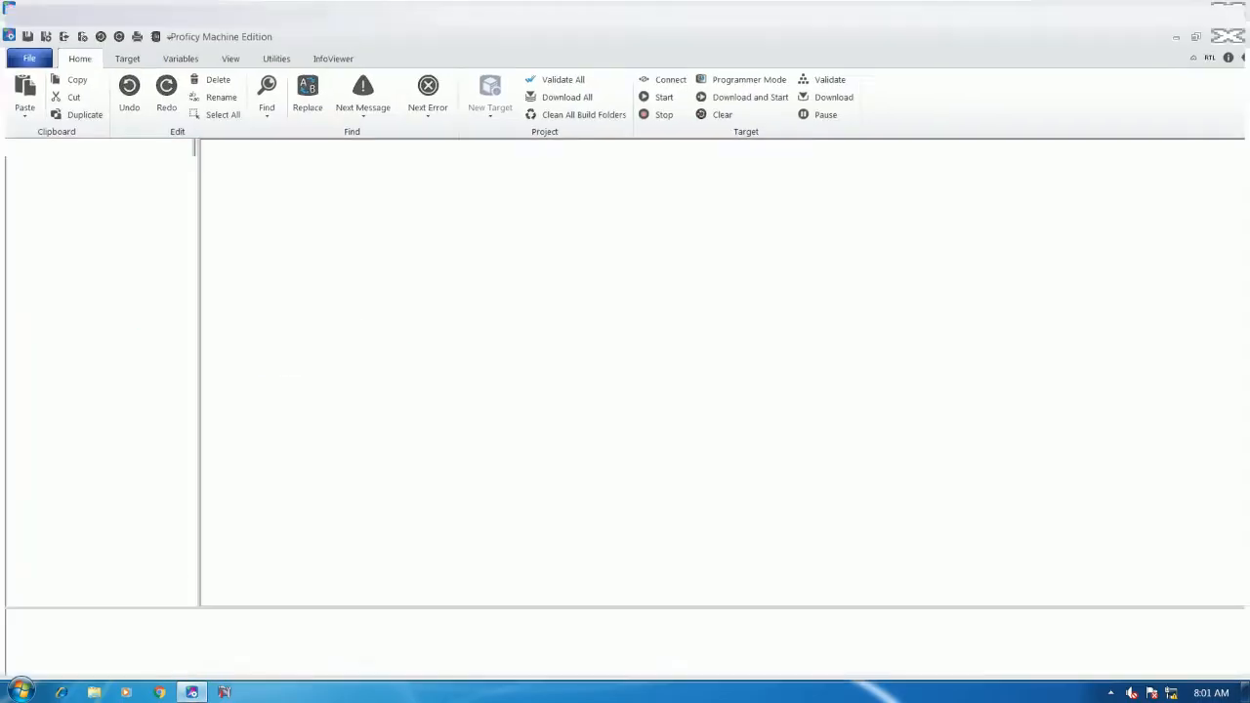
pyautogui.click(94, 239)
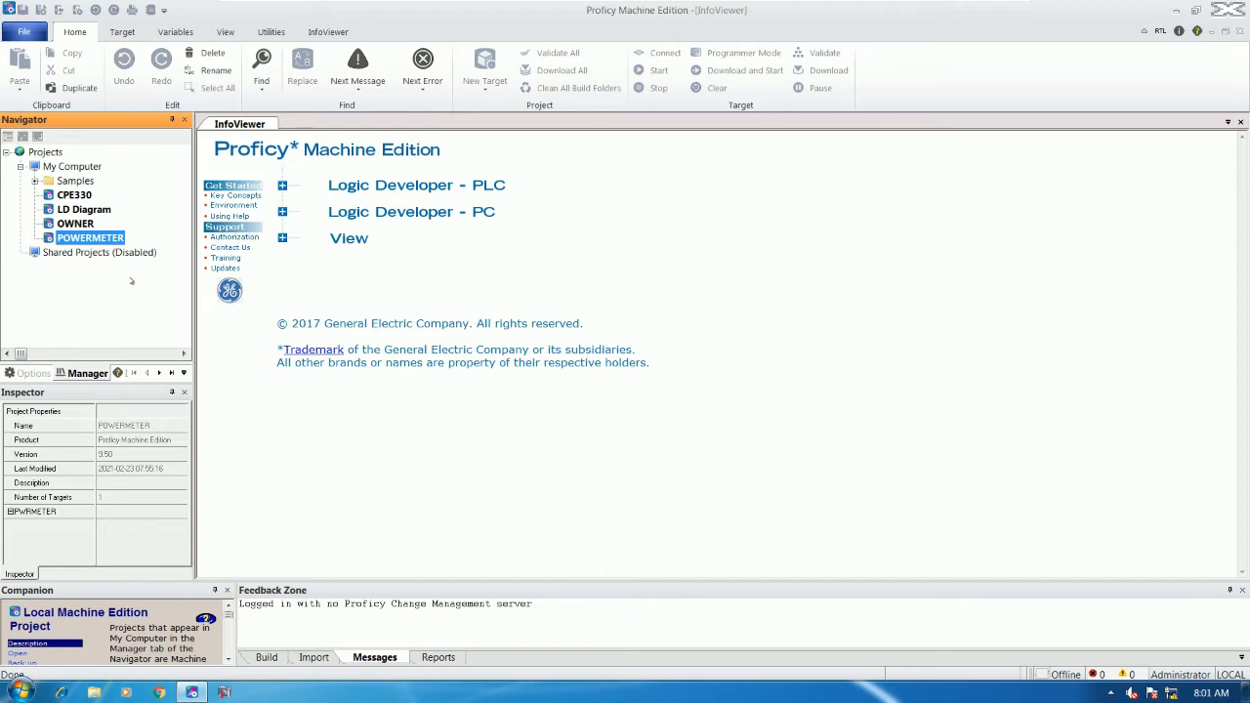
pyautogui.doubleClick(91, 242)
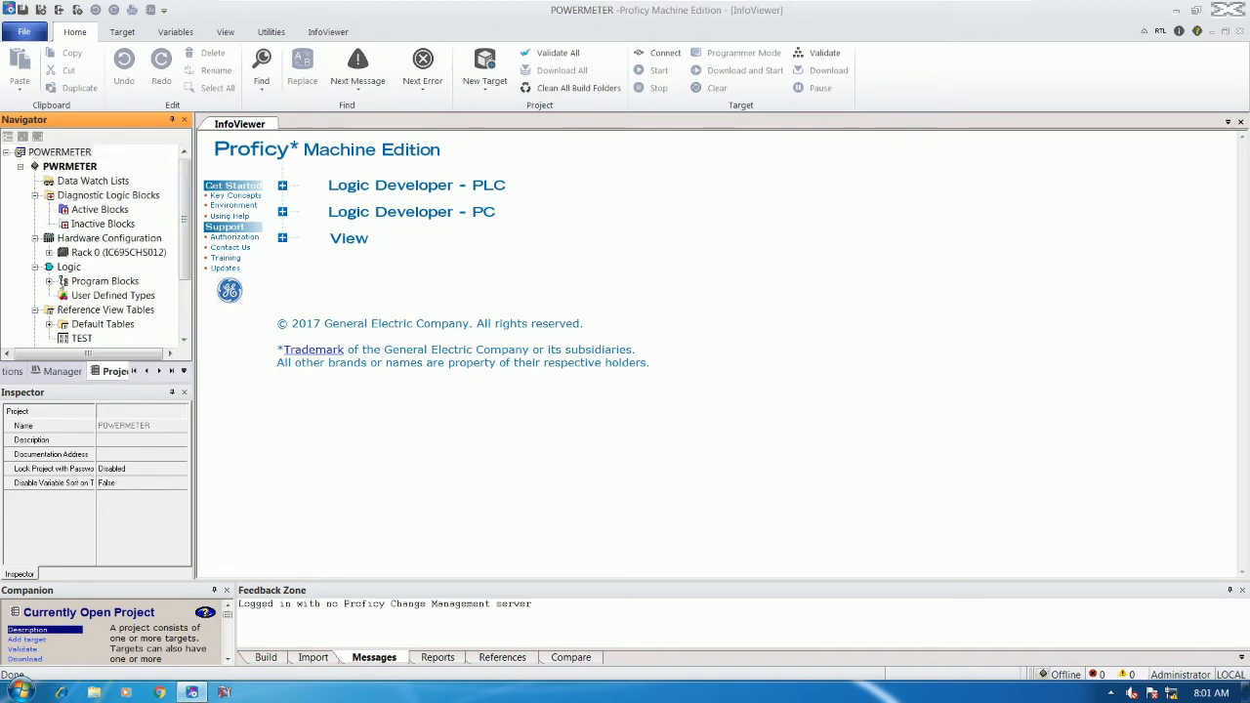
# - Open the _MAIN ladder program and inspect the VOLA_N, VOLB_N and VOLC_N outputs
pyautogui.doubleClick(60, 283)
pyautogui.doubleClick(100, 295)
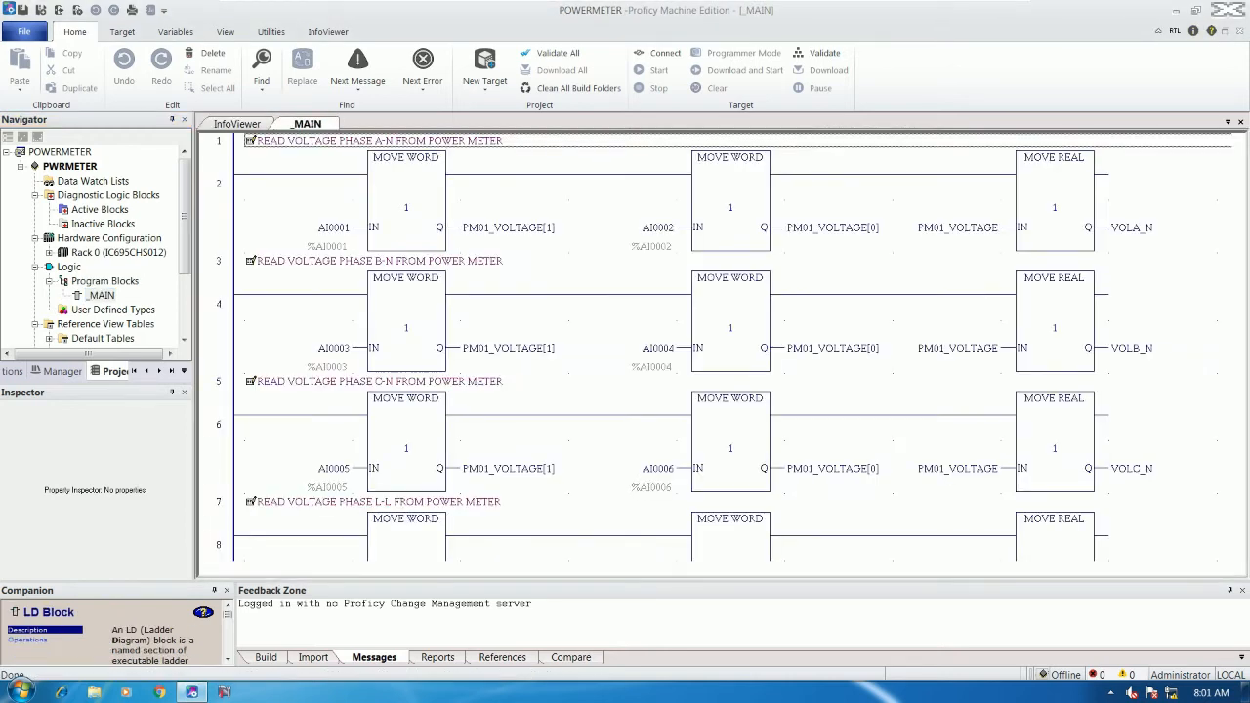
pyautogui.click(1131, 228)
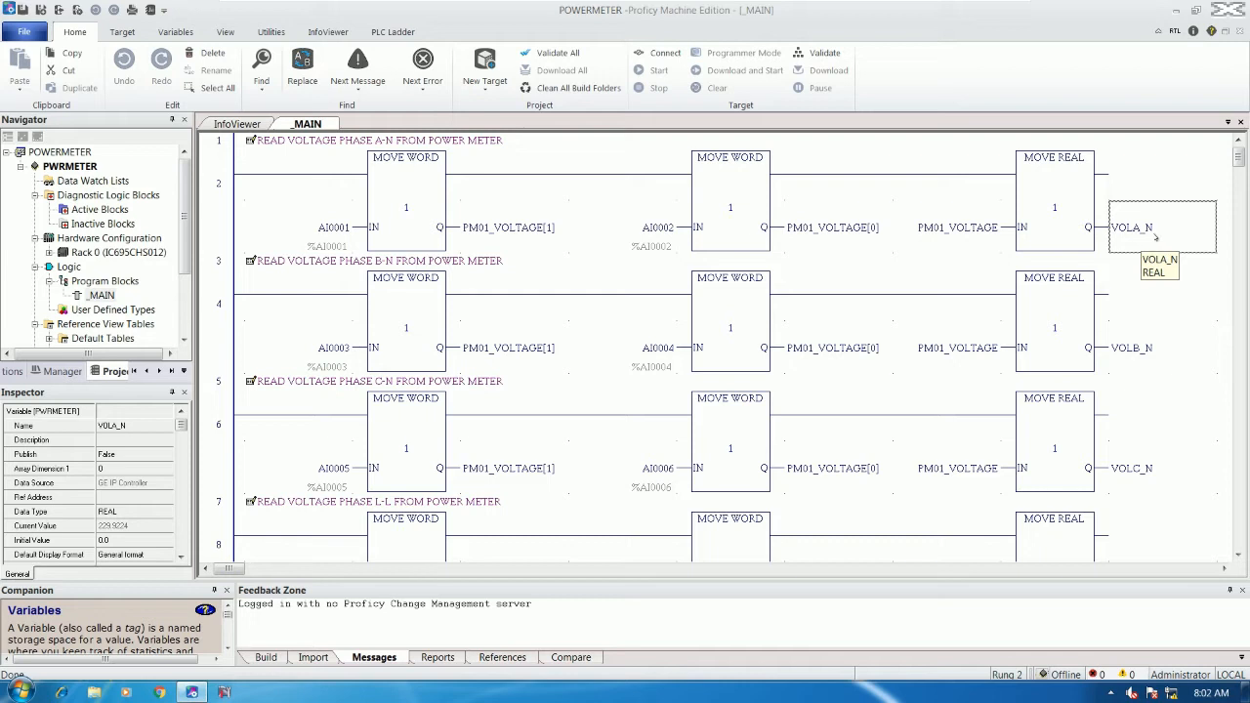
pyautogui.click(1135, 348)
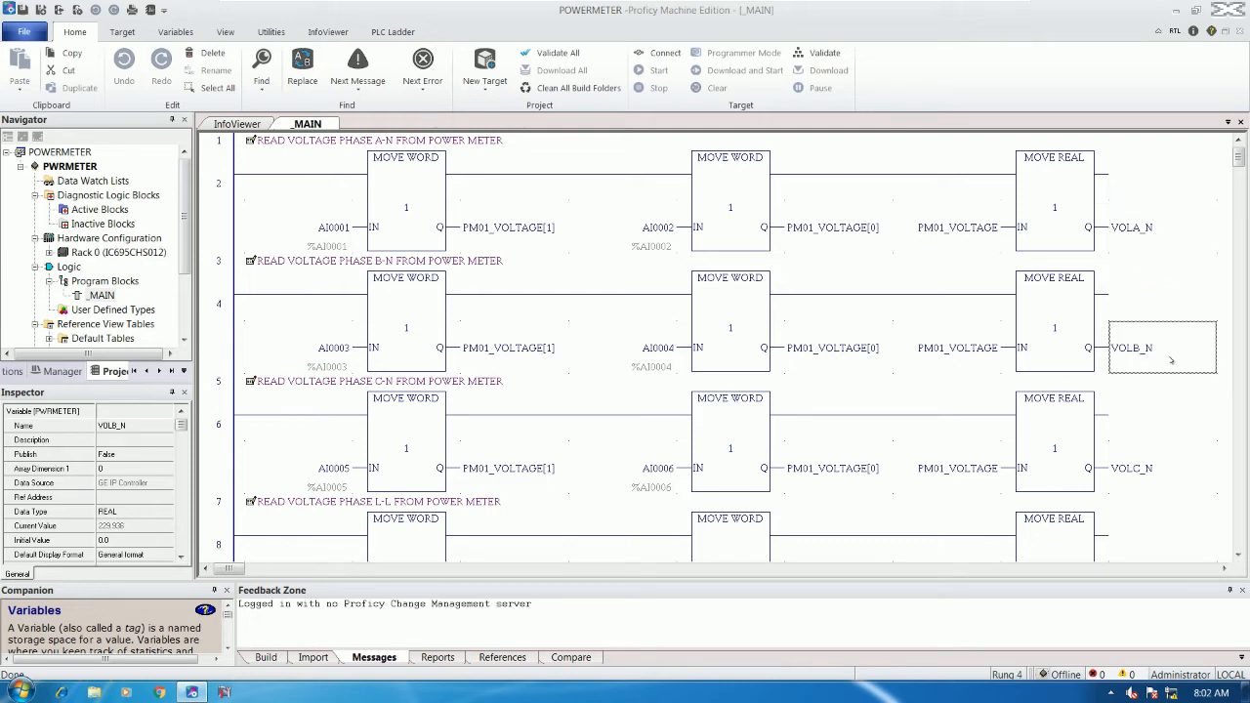
pyautogui.scroll(-2, 1143, 354)
pyautogui.click(1133, 334)
# - Inspect the VOLL_L, VOLL_N and FREQUECY_LINE outputs, then go online with the controller
pyautogui.scroll(-2, 1143, 346)
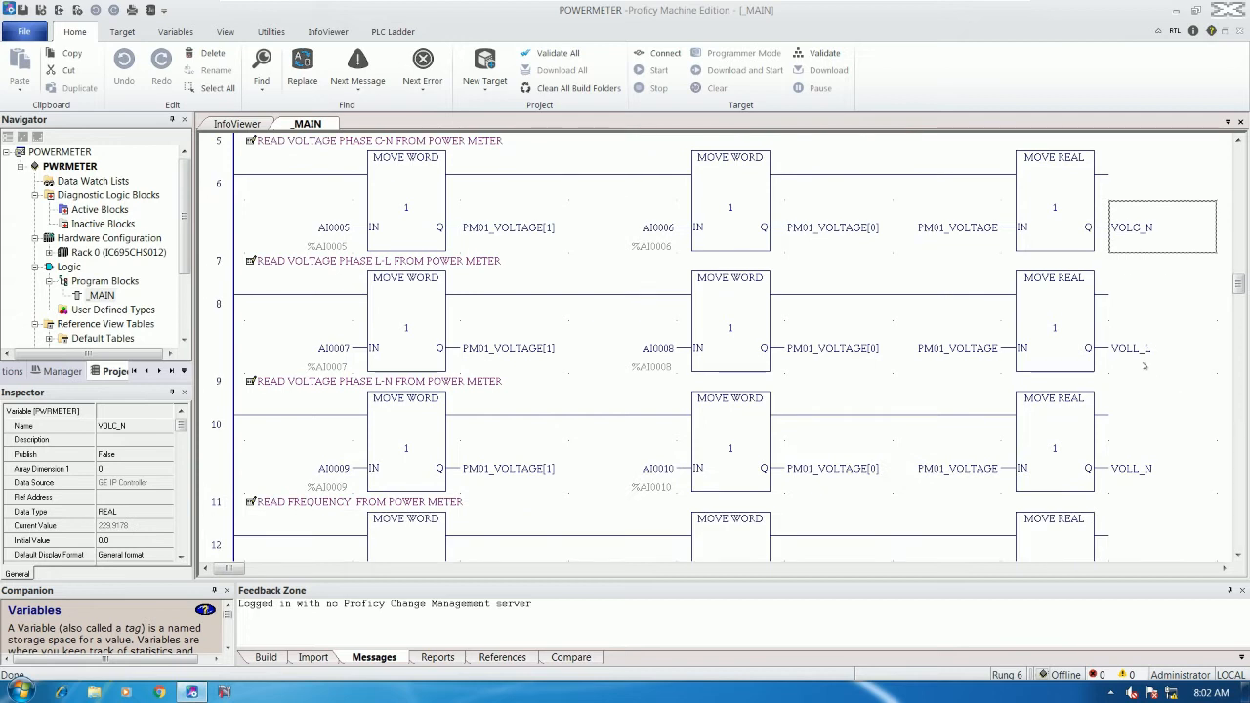
pyautogui.click(1147, 357)
pyautogui.scroll(-1, 1147, 359)
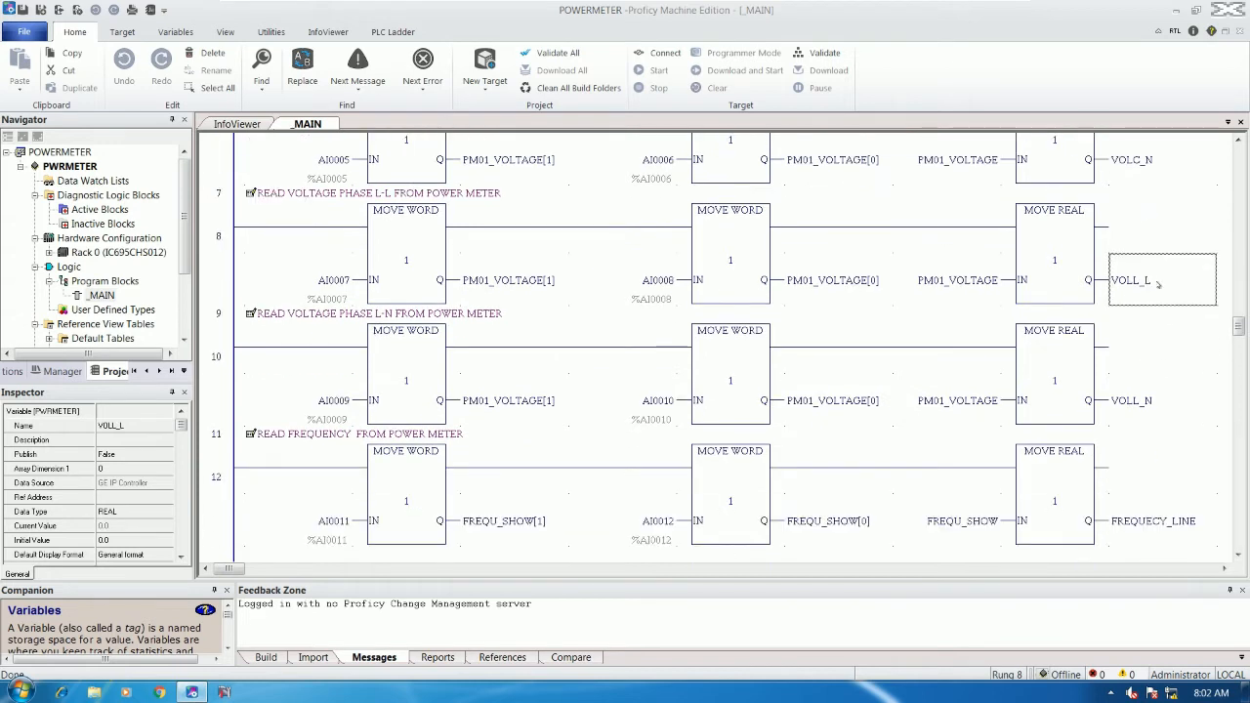
pyautogui.scroll(-1, 1156, 342)
pyautogui.click(1131, 352)
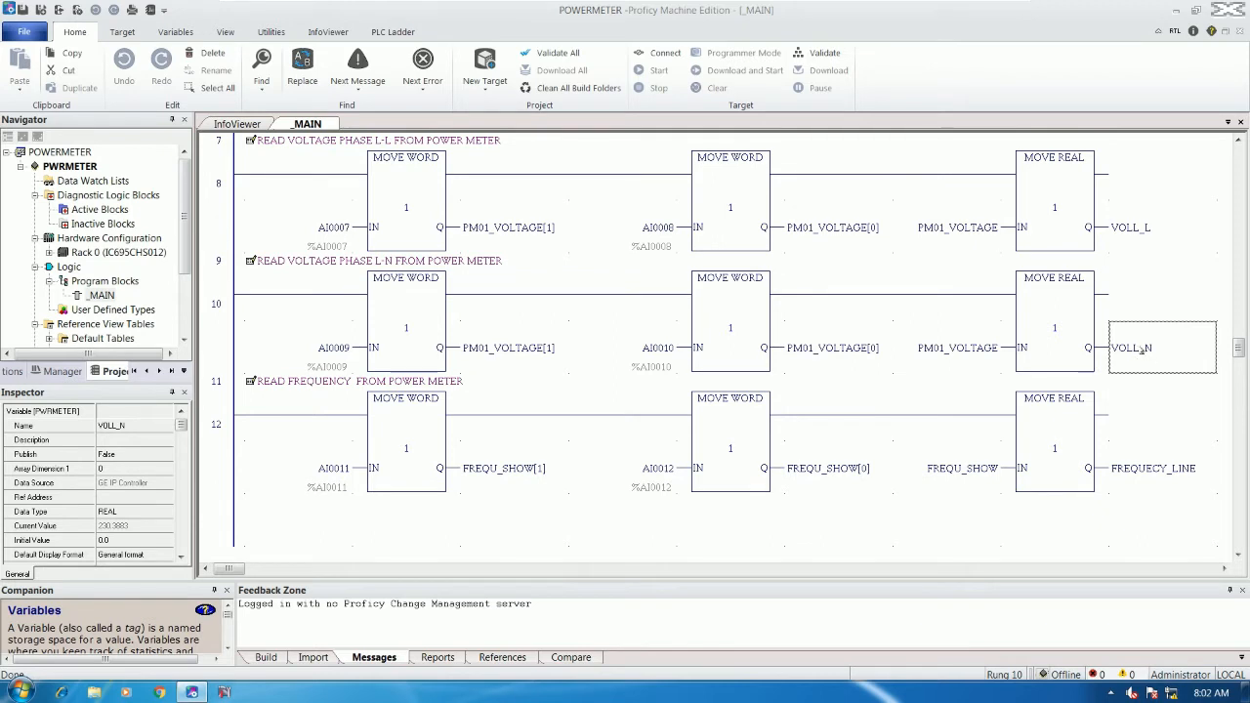
pyautogui.click(1150, 472)
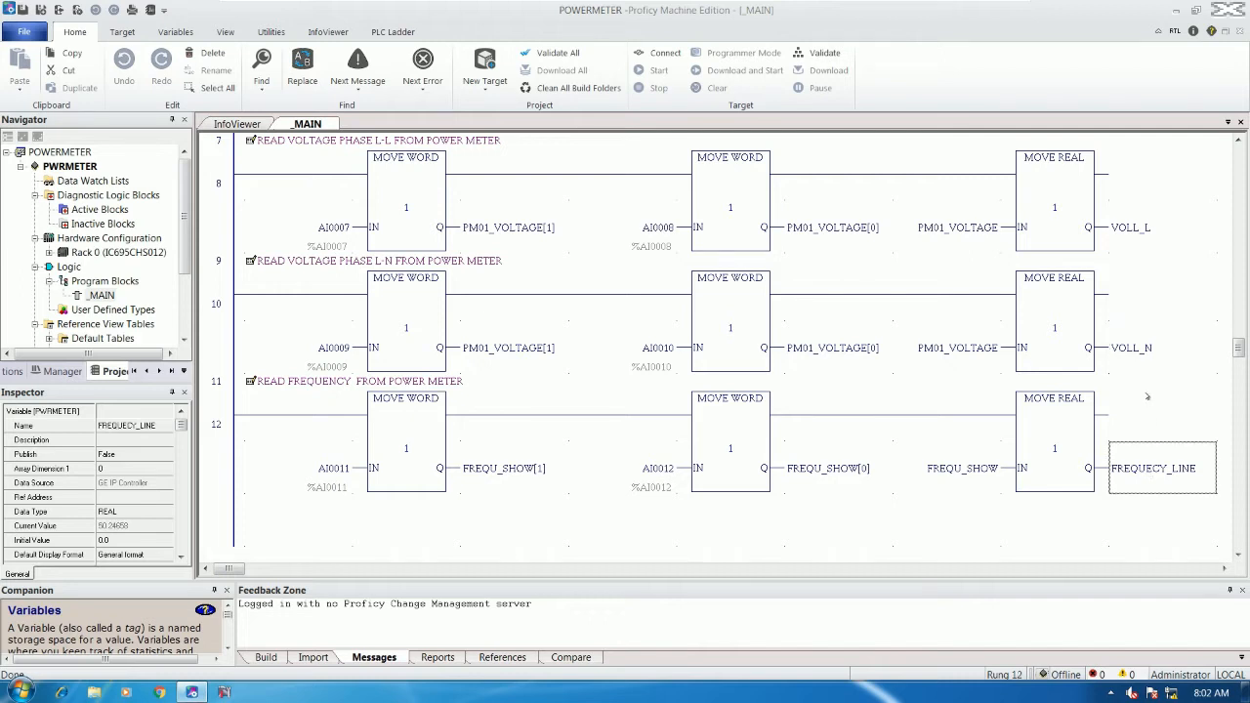
pyautogui.scroll(5, 1147, 397)
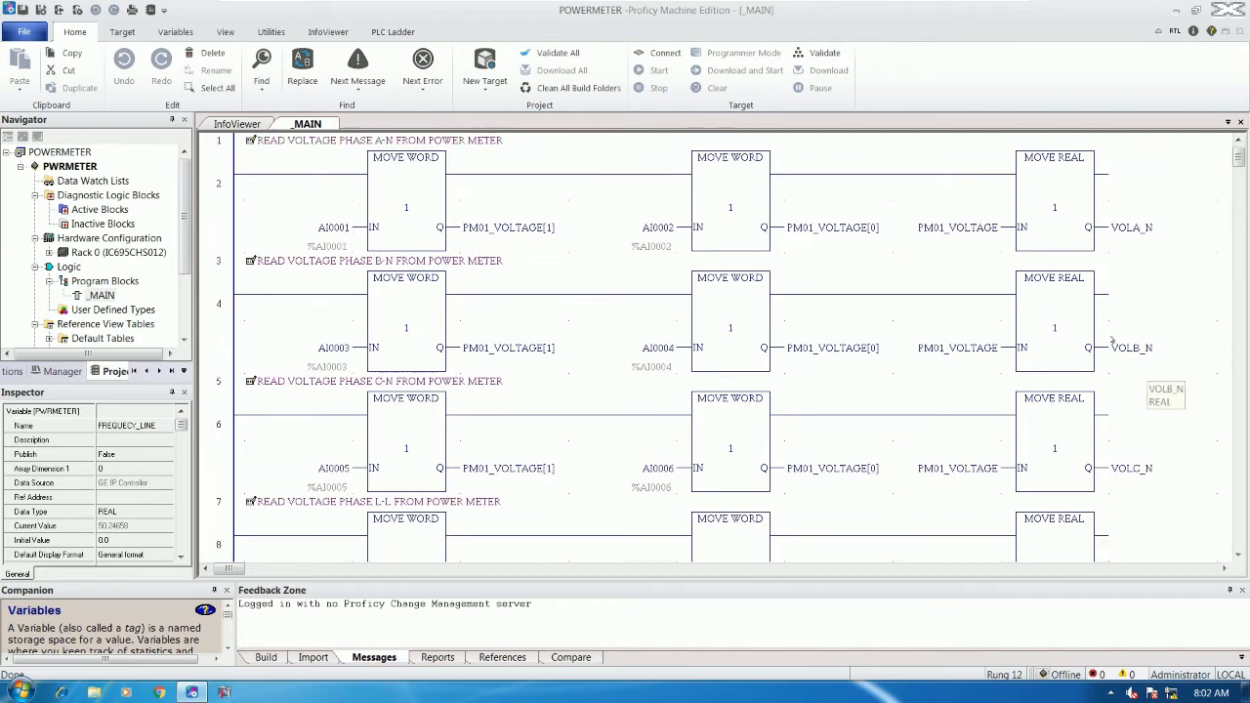
pyautogui.click(656, 53)
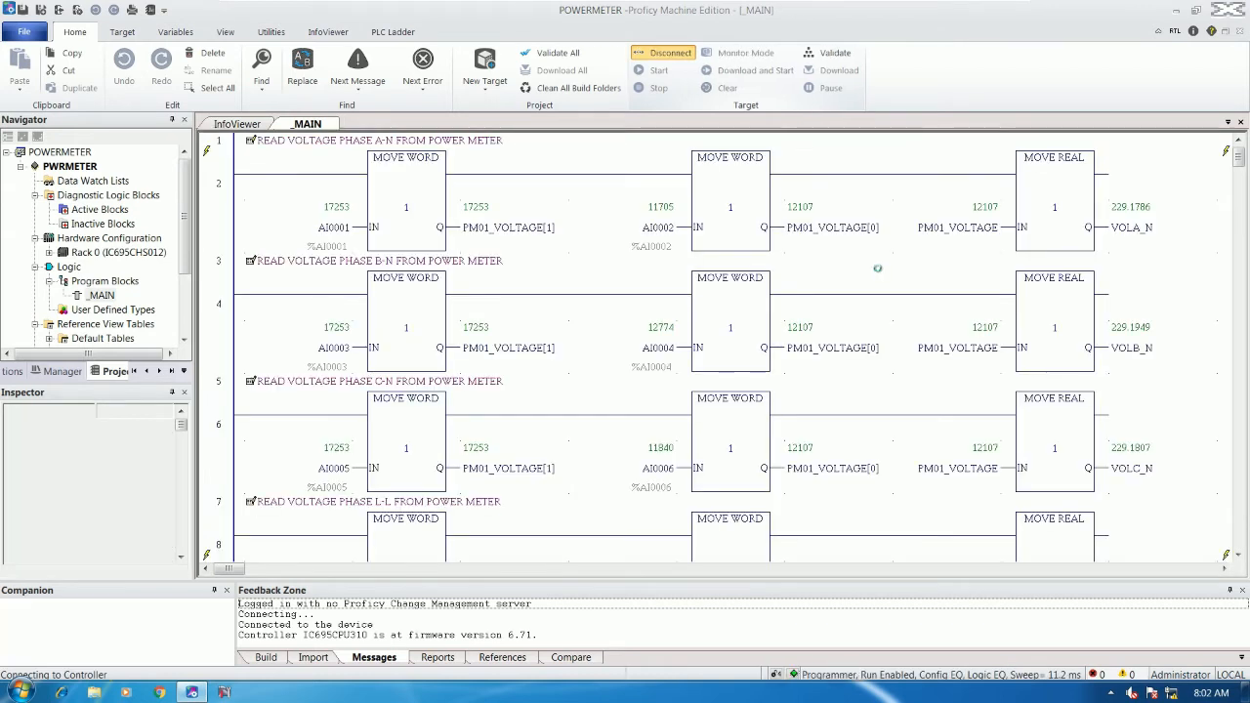
# - Check the live values of VOLA_N, VOLB_N and FREQUECY_LINE in the Inspector
pyautogui.click(1133, 227)
pyautogui.moveTo(1149, 362)
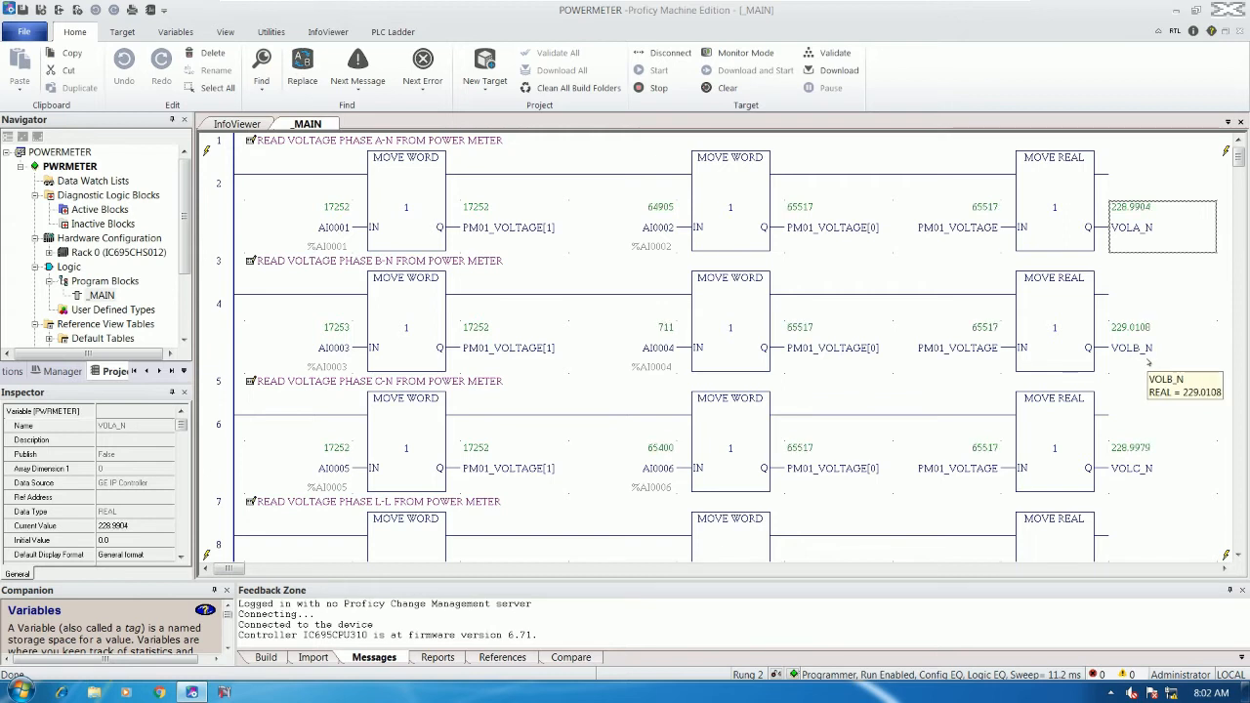
pyautogui.click(1149, 363)
pyautogui.scroll(-5, 1145, 361)
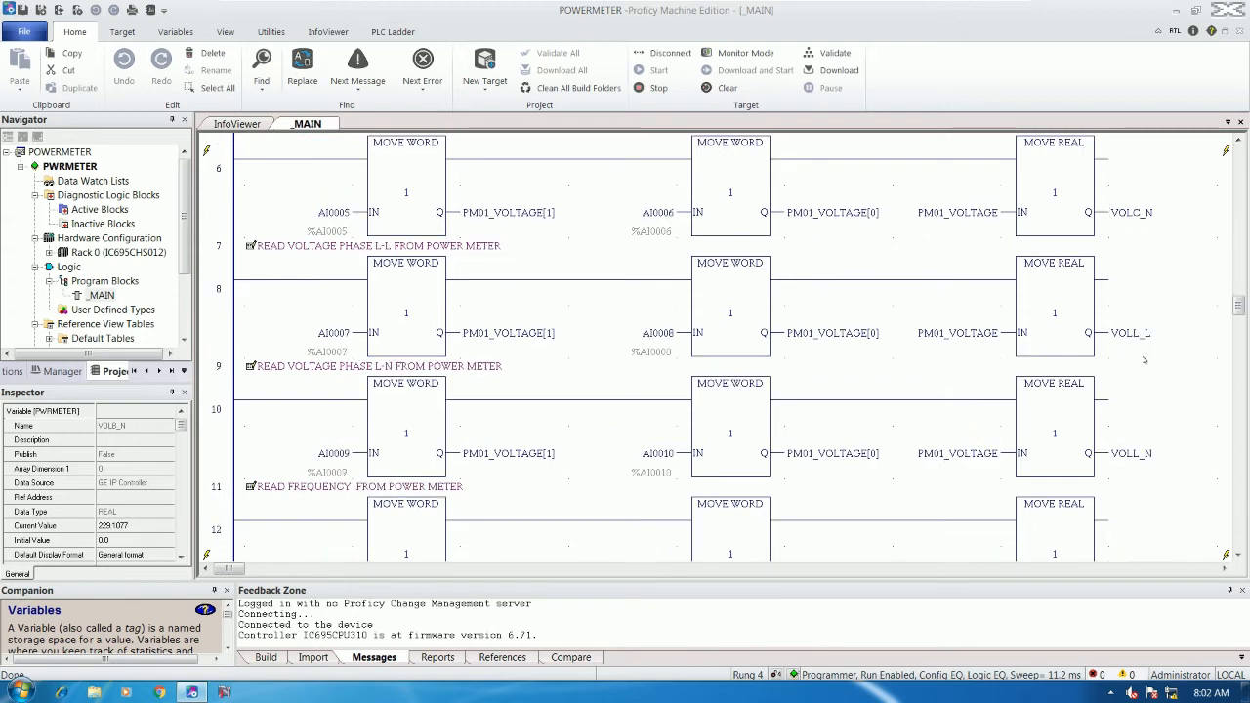
pyautogui.click(1154, 431)
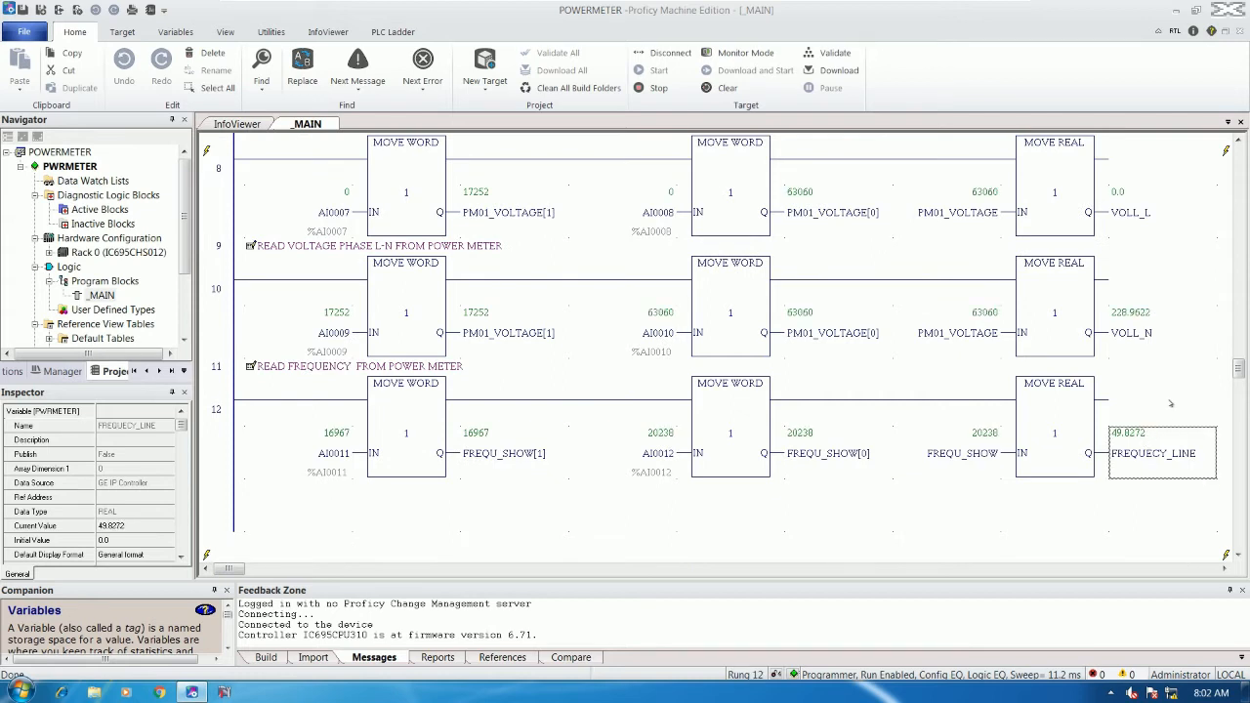
pyautogui.scroll(10, 1170, 404)
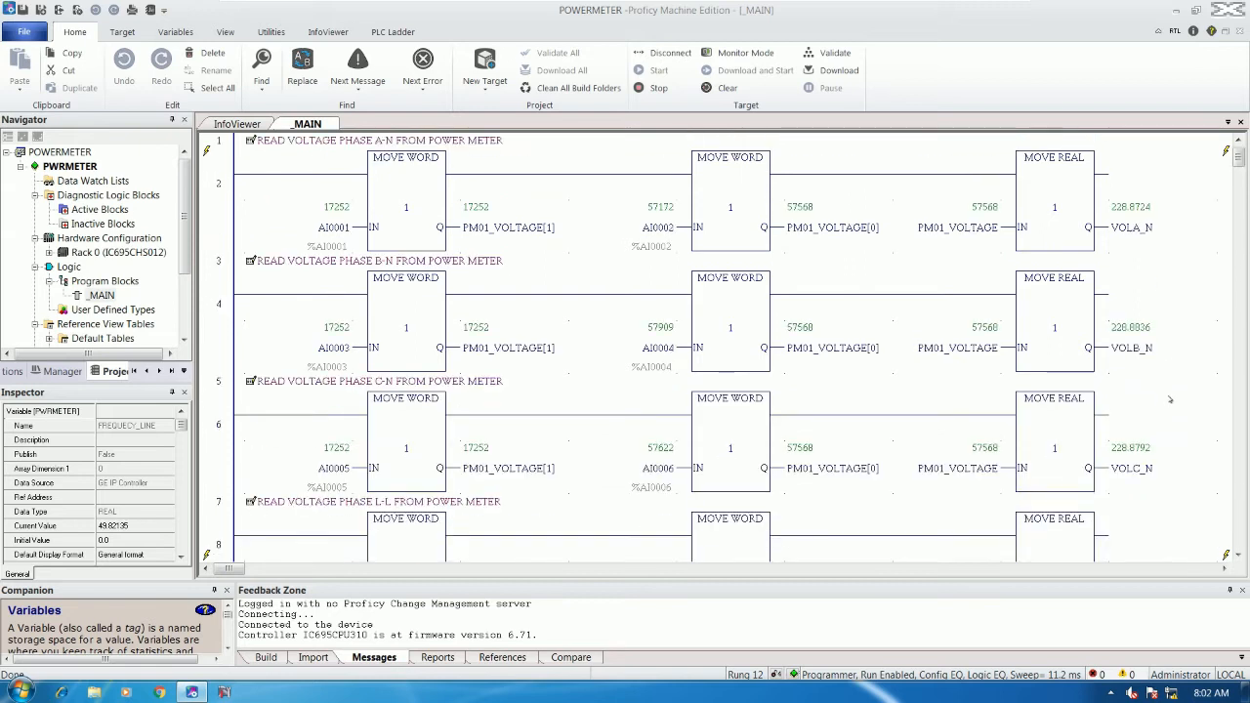
# - Recheck live values of all six voltage and frequency outputs, then disconnect from the controller
pyautogui.click(1129, 232)
pyautogui.click(1136, 353)
pyautogui.scroll(-1, 1138, 374)
pyautogui.scroll(-1, 1137, 374)
pyautogui.click(1141, 337)
pyautogui.scroll(-2, 1142, 361)
pyautogui.click(1136, 286)
pyautogui.click(1135, 390)
pyautogui.scroll(-1, 1137, 390)
pyautogui.click(1137, 402)
pyautogui.scroll(6, 1137, 404)
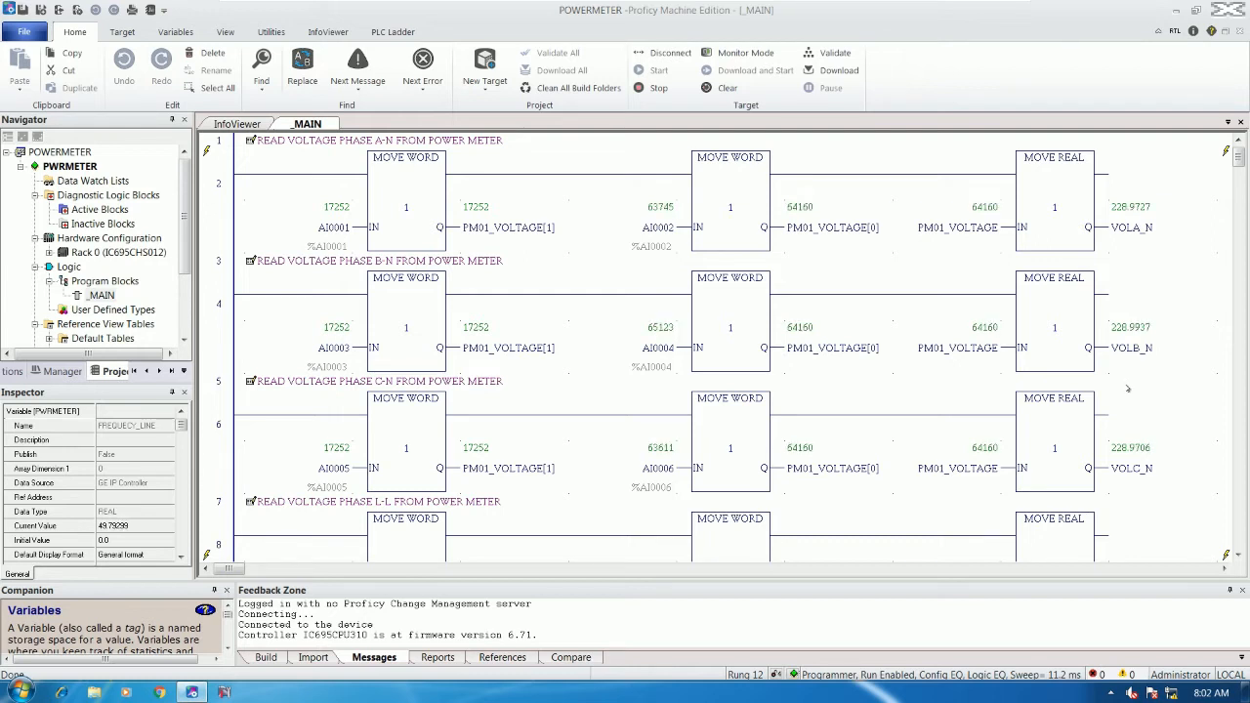
pyautogui.click(1131, 228)
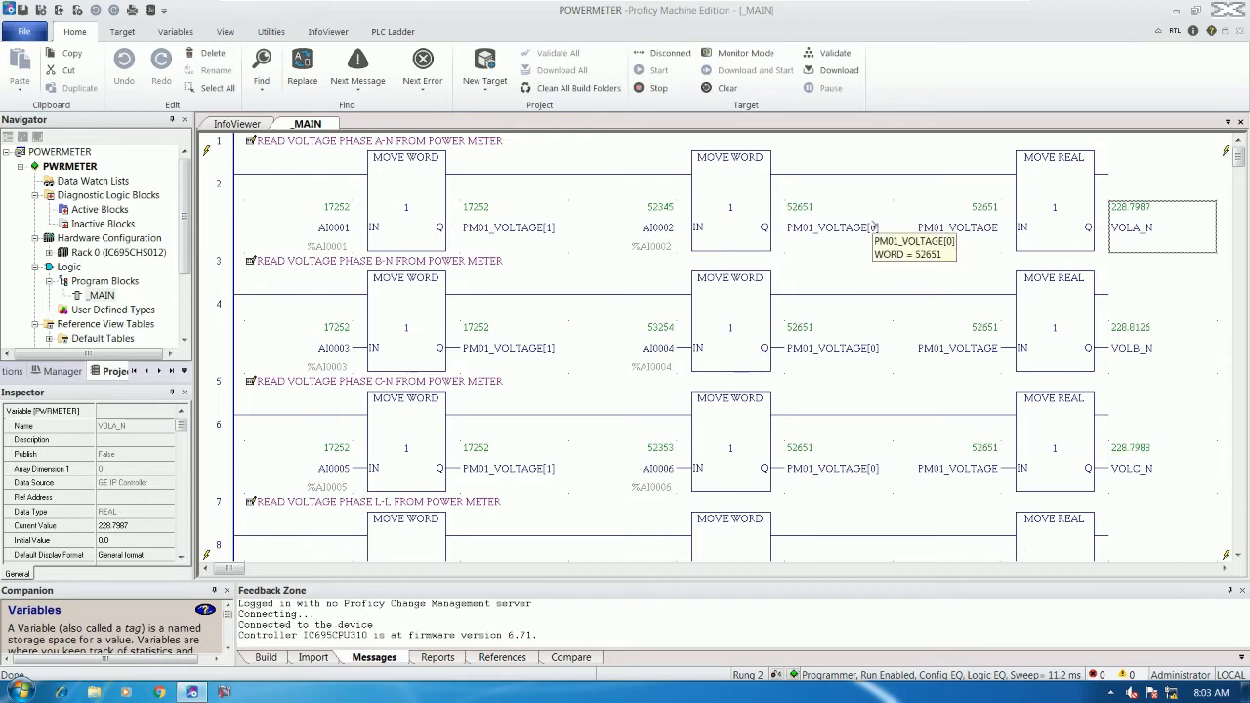
pyautogui.click(674, 55)
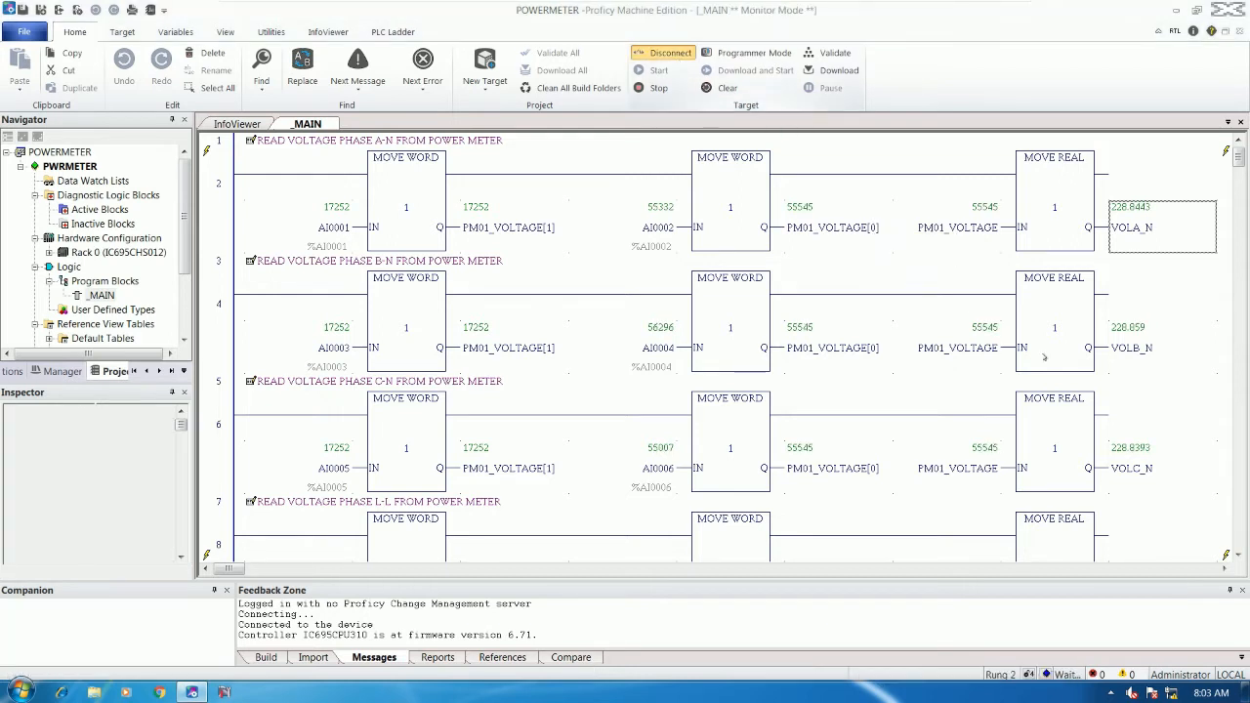
# - Give VOLA_N the reference address %R00001 and VOLB_N the address %R00003
pyautogui.click(1138, 278)
pyautogui.click(1131, 234)
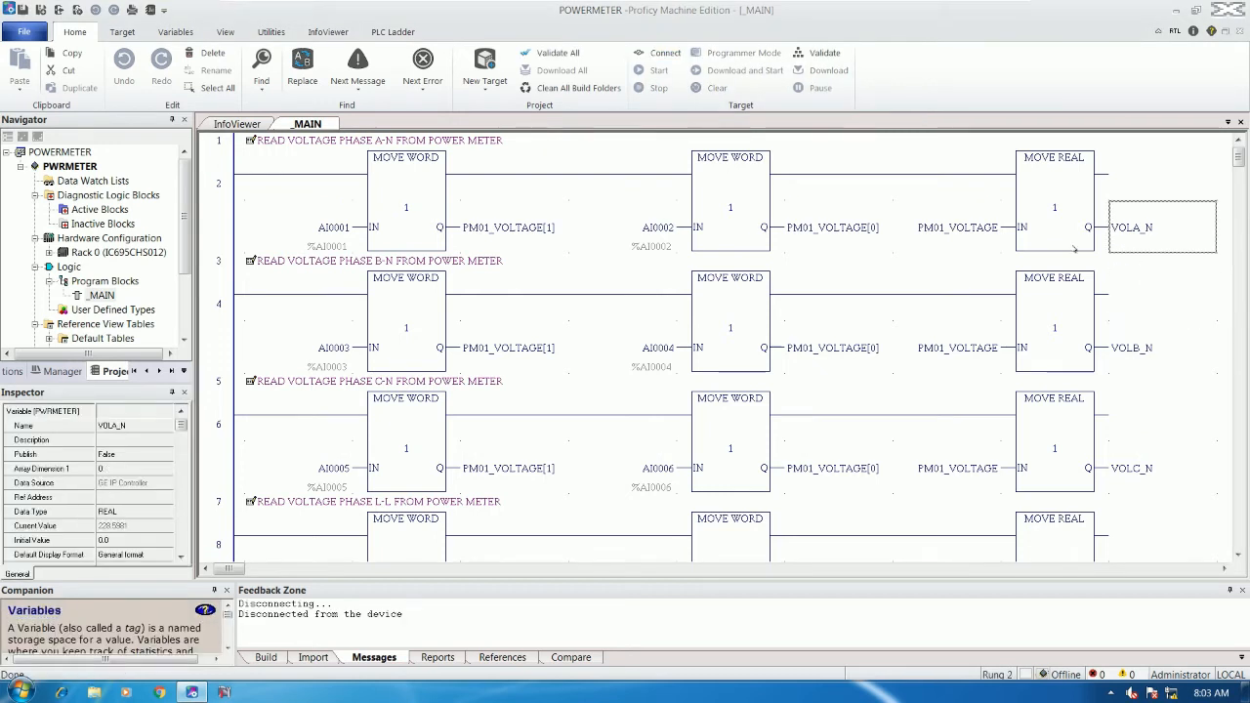
pyautogui.click(134, 497)
pyautogui.write('%R00001')
pyautogui.press('Return')
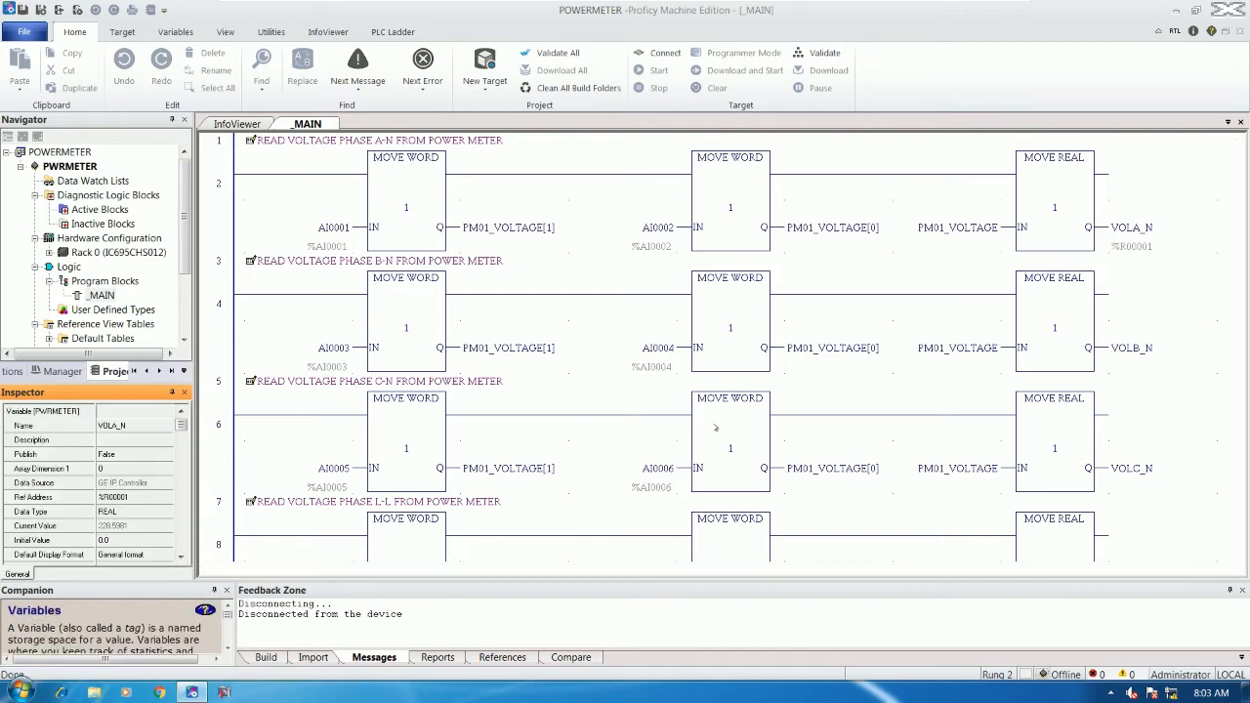
pyautogui.click(1132, 348)
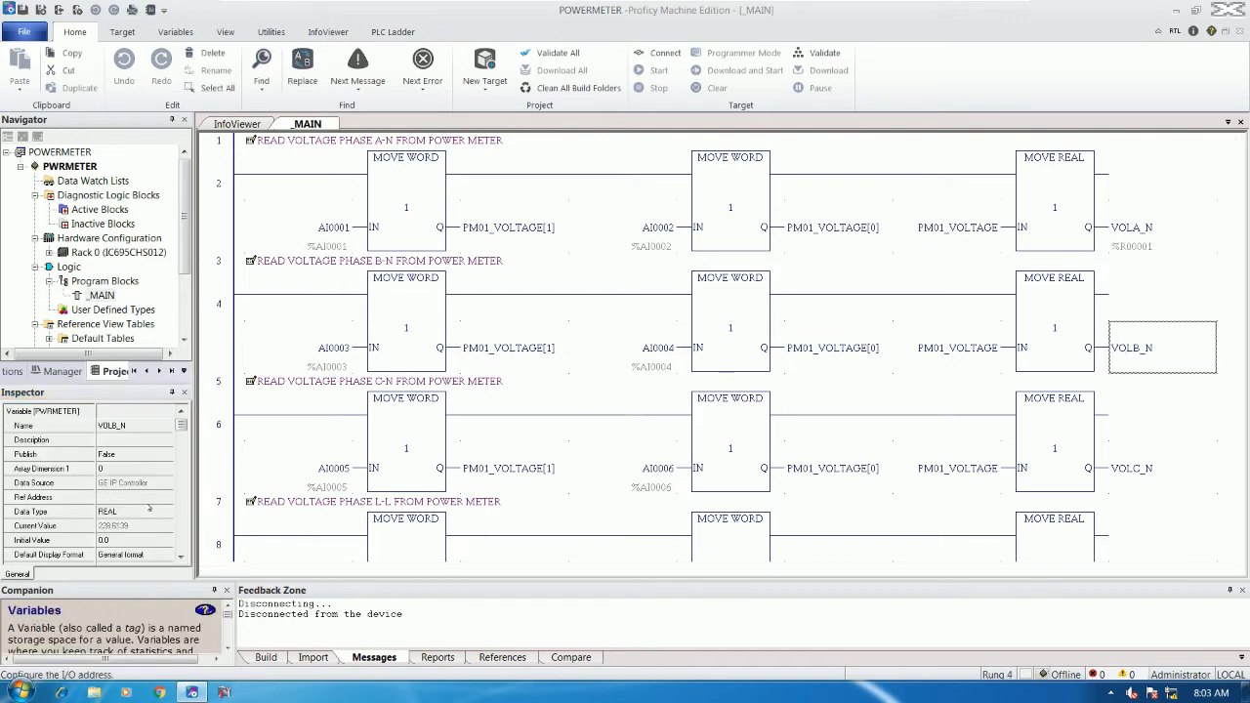
pyautogui.write('%R00003')
pyautogui.press('Return')
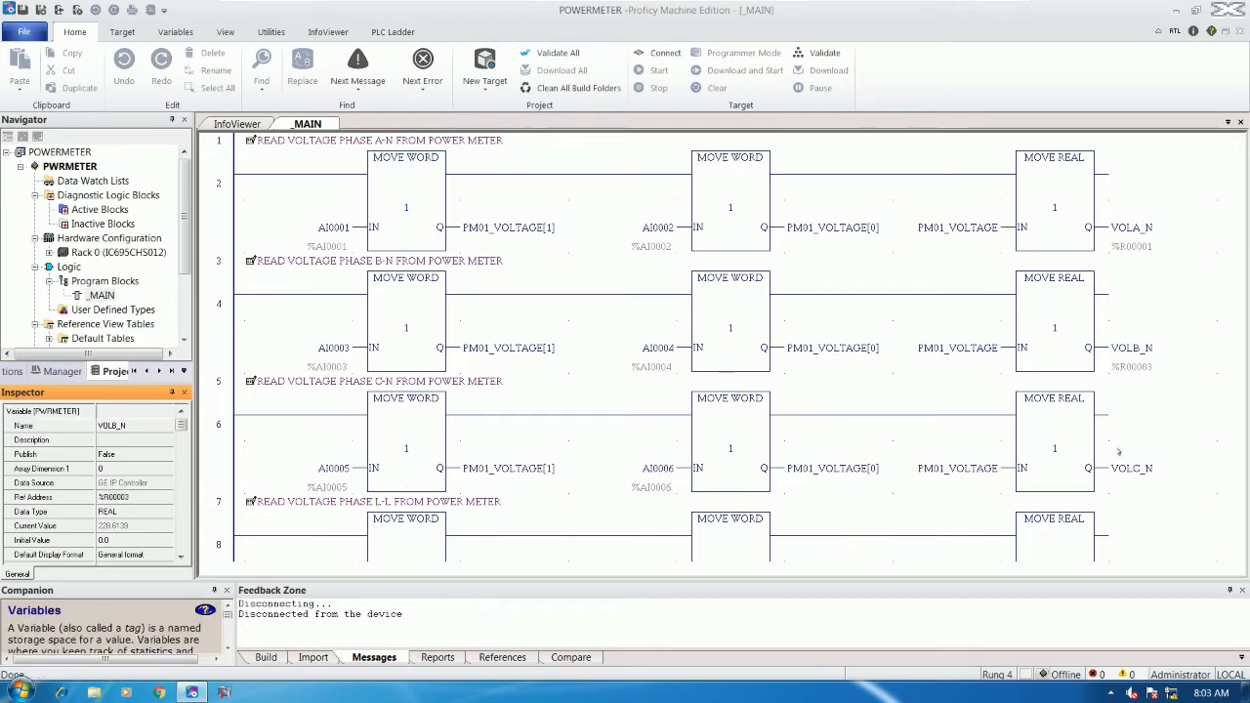
# - Give VOLC_N the reference address %R00005 and VOLL_L the address %R00007
pyautogui.click(1119, 452)
pyautogui.scroll(-1, 1120, 451)
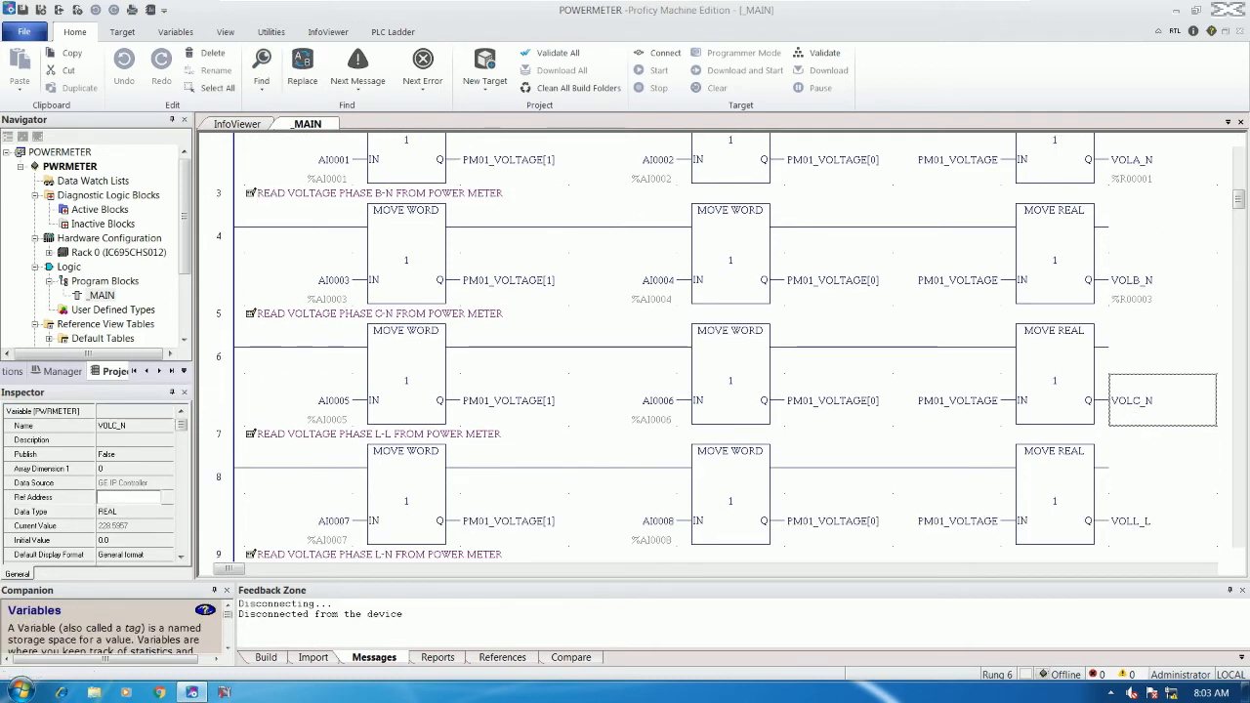
pyautogui.click(128, 497)
pyautogui.write('%R00005')
pyautogui.press('Return')
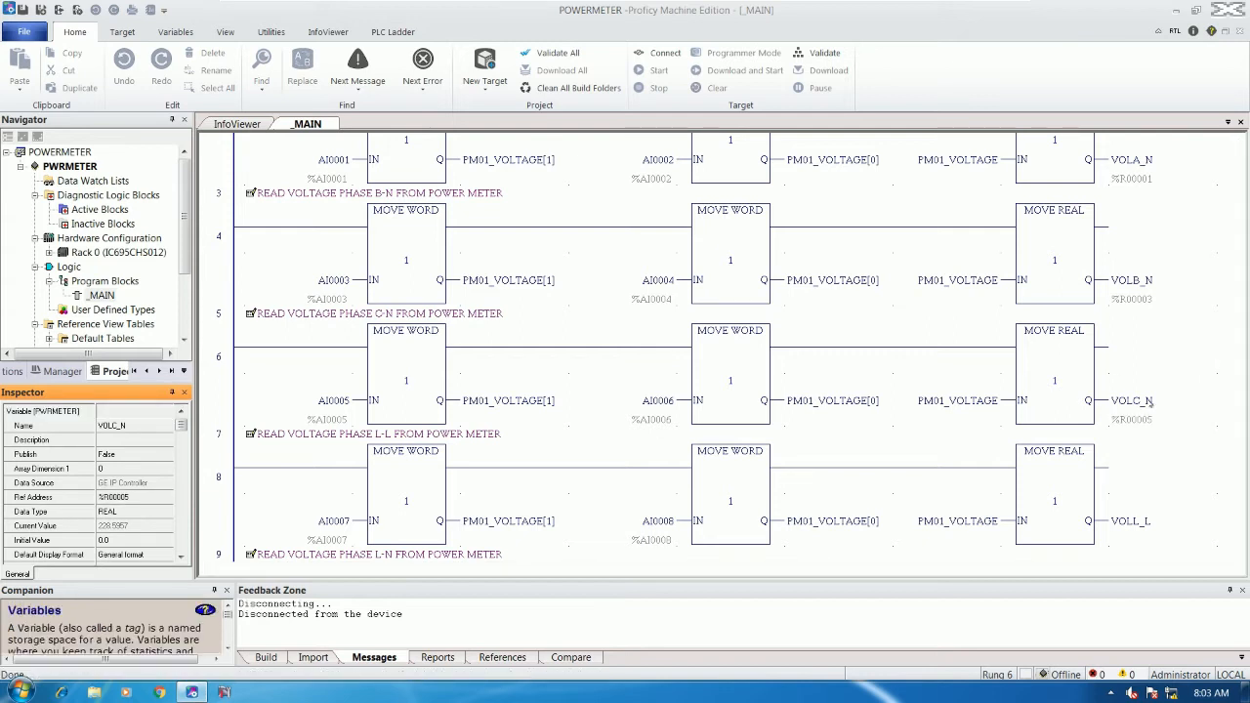
pyautogui.click(1133, 435)
pyautogui.scroll(-1, 1135, 435)
pyautogui.click(1139, 409)
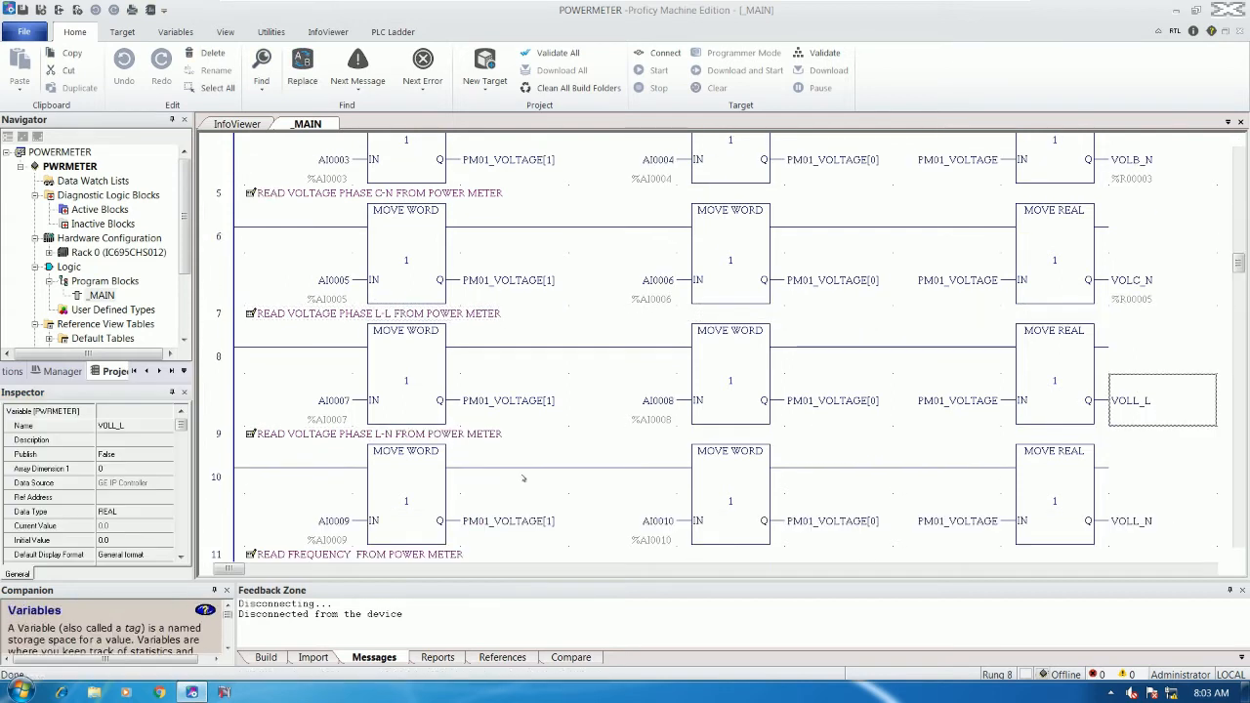
pyautogui.click(131, 498)
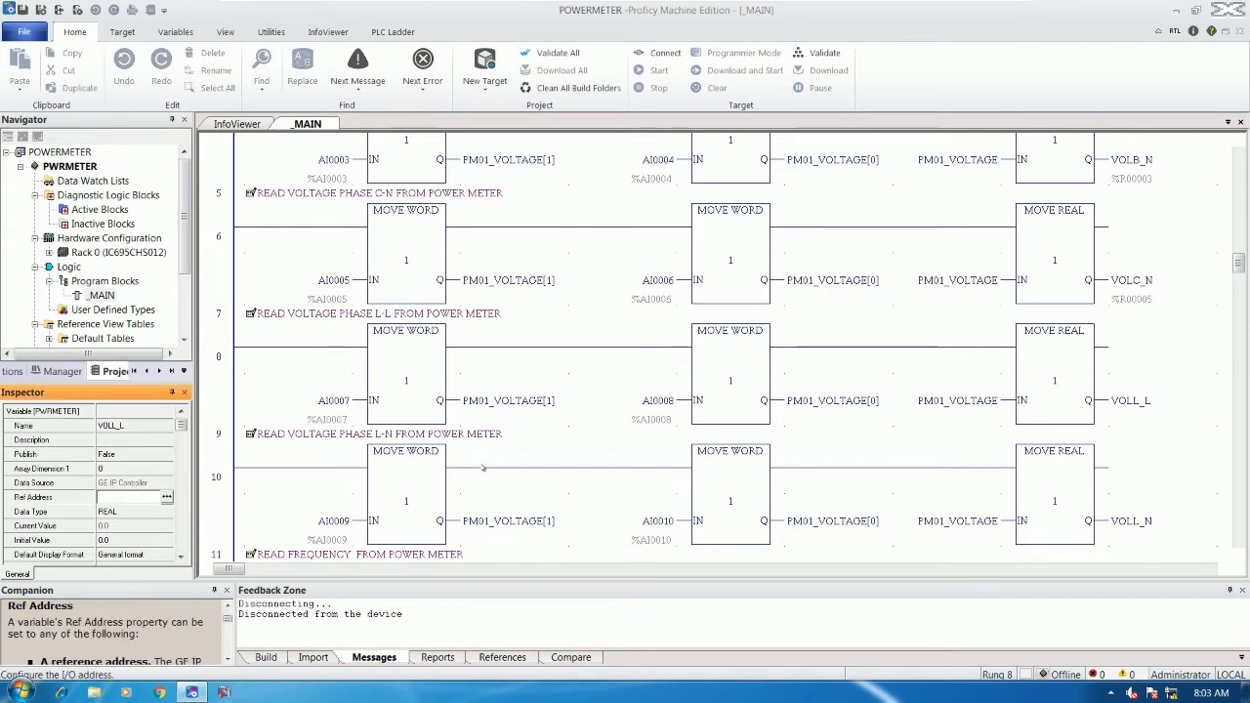
pyautogui.write('%R00007')
pyautogui.press('Return')
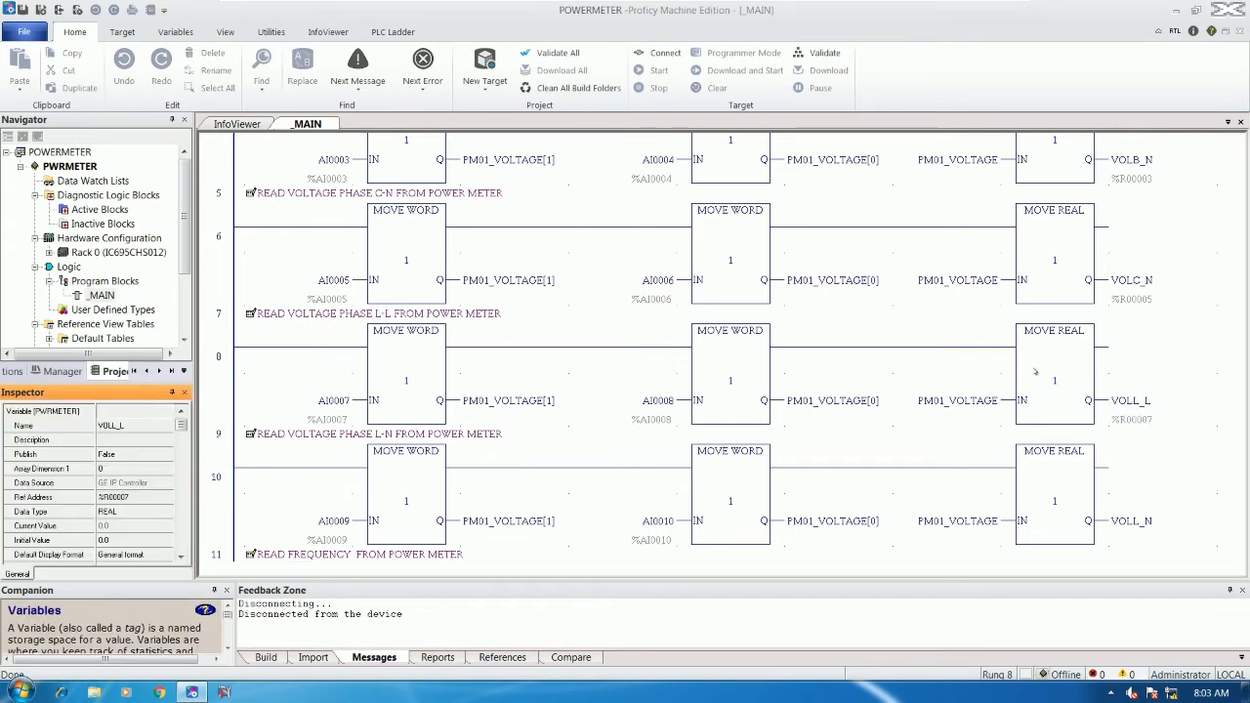
# - Give VOLL_N the reference address %R00009 and FREQUECY_LINE the address %R00011
pyautogui.click(1144, 497)
pyautogui.scroll(-2, 1144, 497)
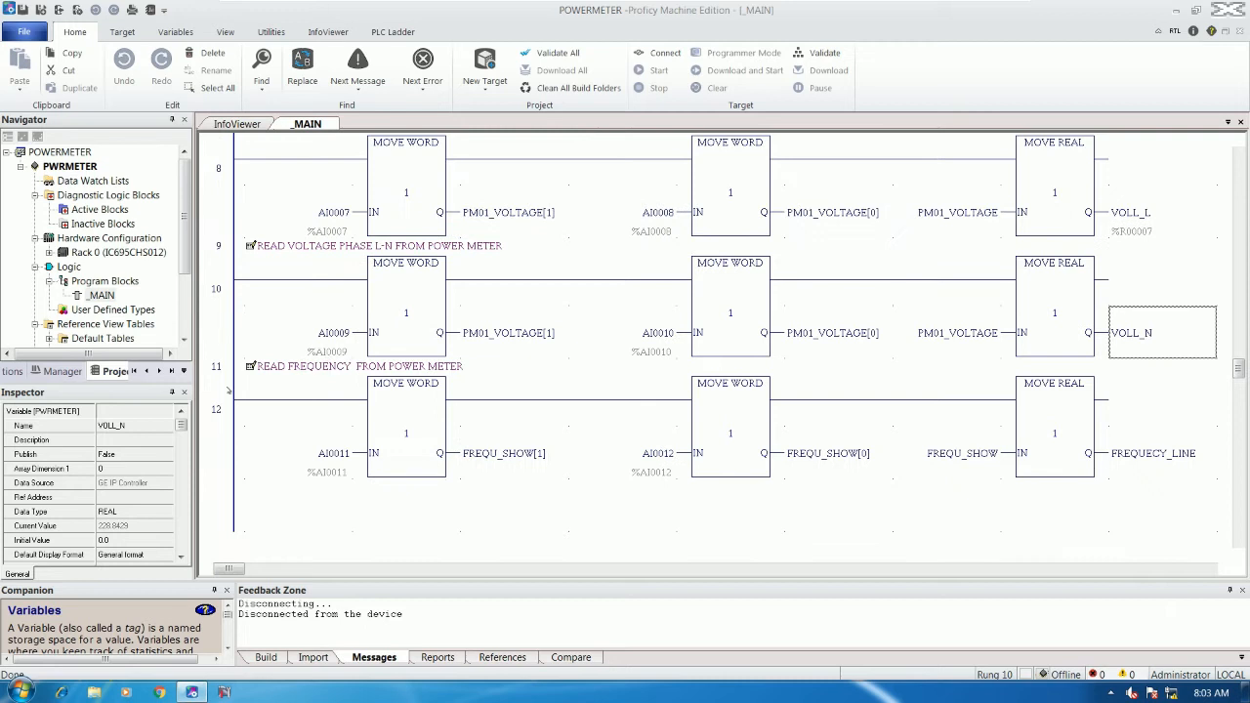
pyautogui.click(131, 497)
pyautogui.write('%R00009')
pyautogui.press('Return')
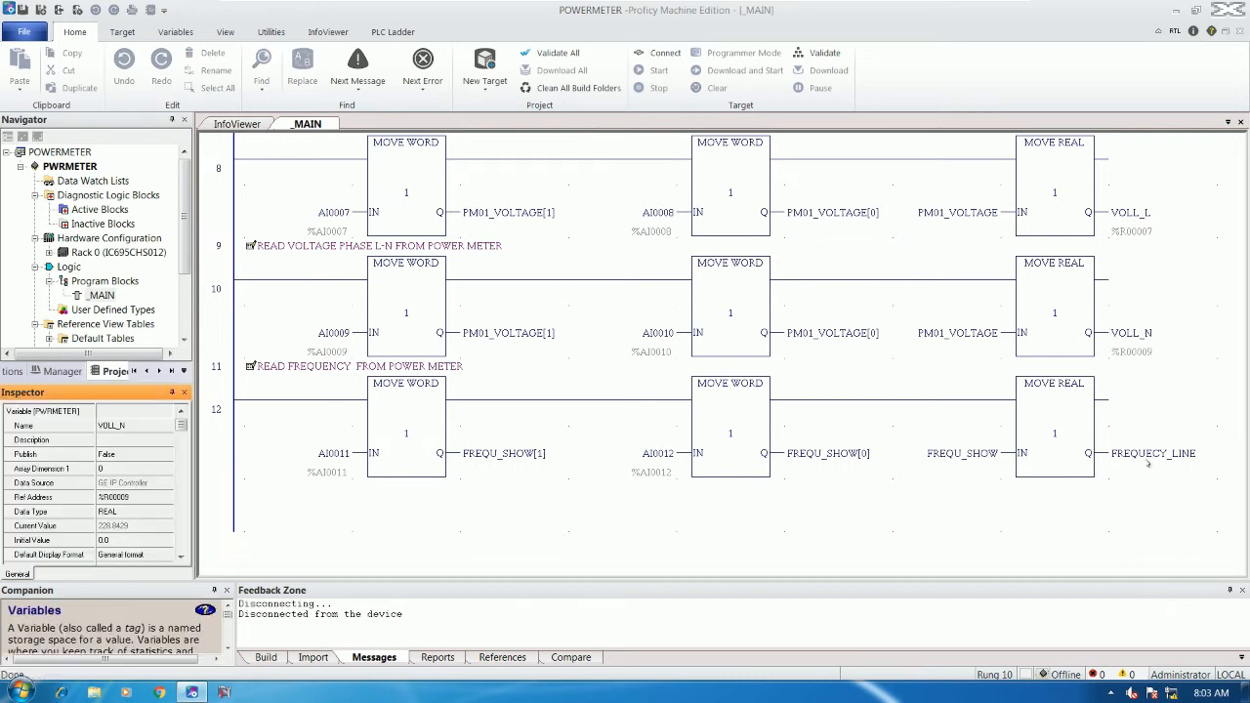
pyautogui.click(1149, 455)
pyautogui.click(131, 497)
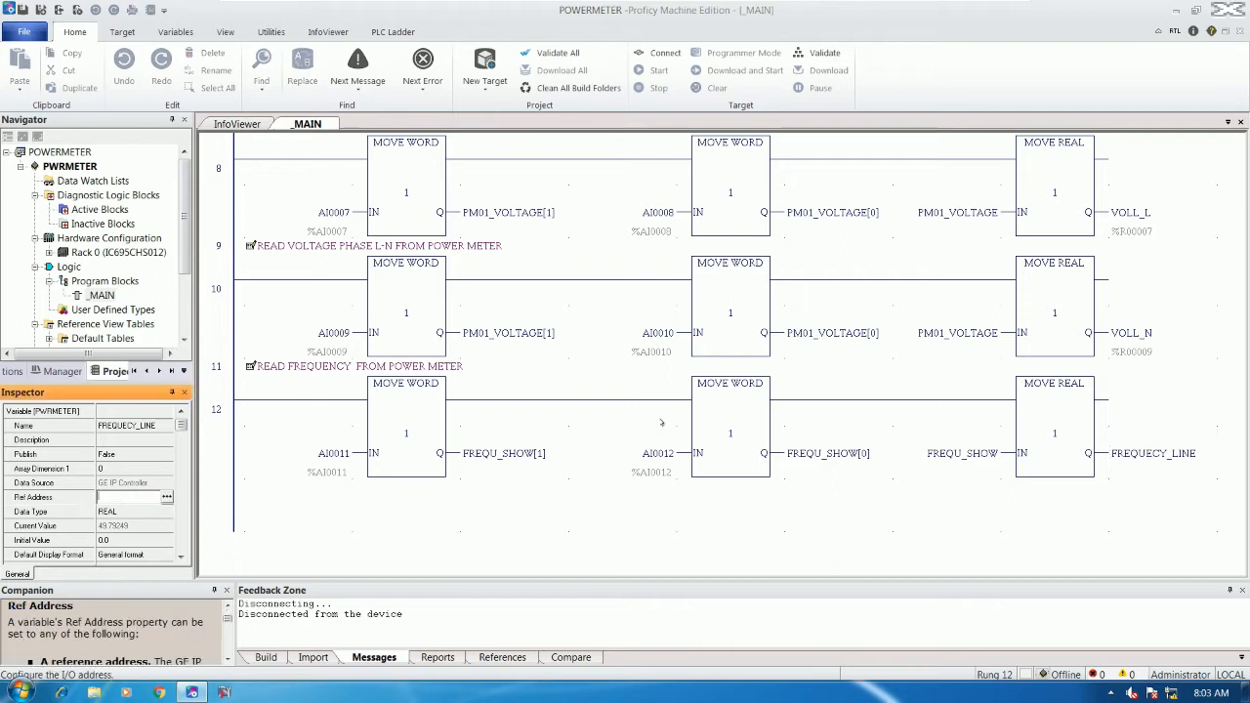
pyautogui.write('%R00011')
pyautogui.press('Return')
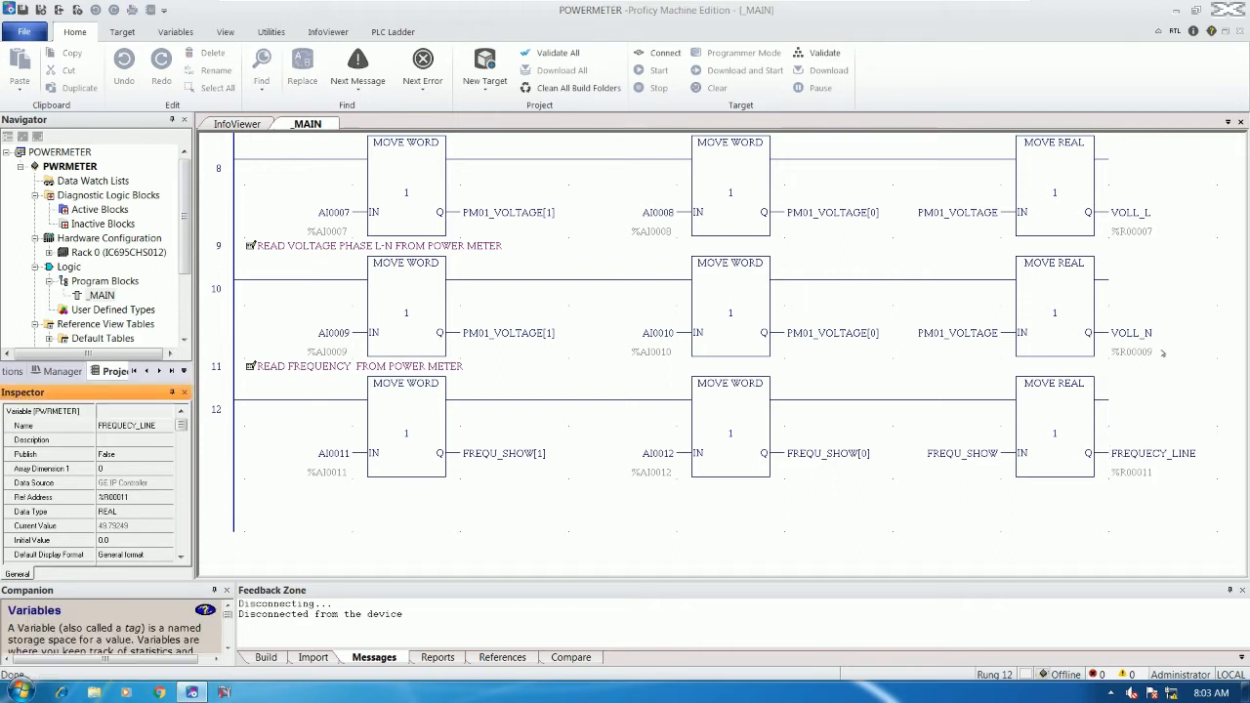
# - Review the VOLL_L output on rung 8 and save the POWERMETER project
pyautogui.scroll(2, 1136, 420)
pyautogui.click(1133, 348)
pyautogui.scroll(-4, 1136, 391)
pyautogui.scroll(6, 1138, 392)
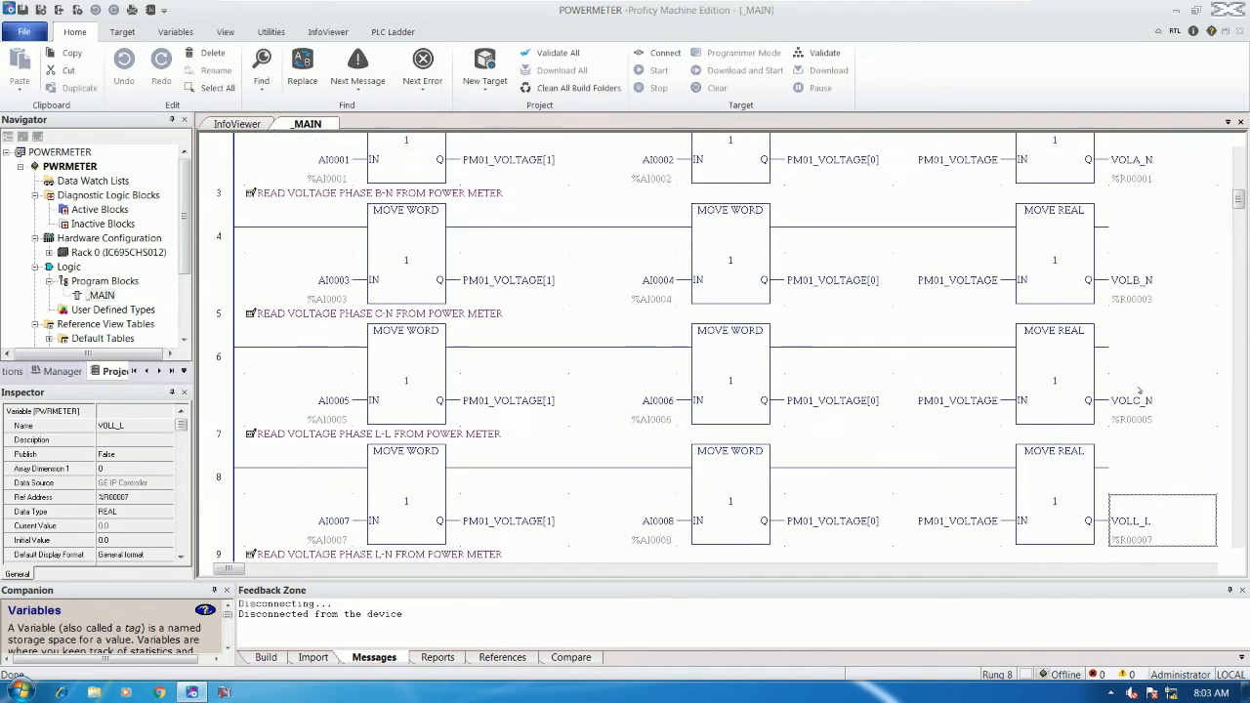
pyautogui.scroll(2, 1139, 390)
pyautogui.click(22, 10)
# - Connect to the controller and download the program, confirming it to run
pyautogui.click(662, 53)
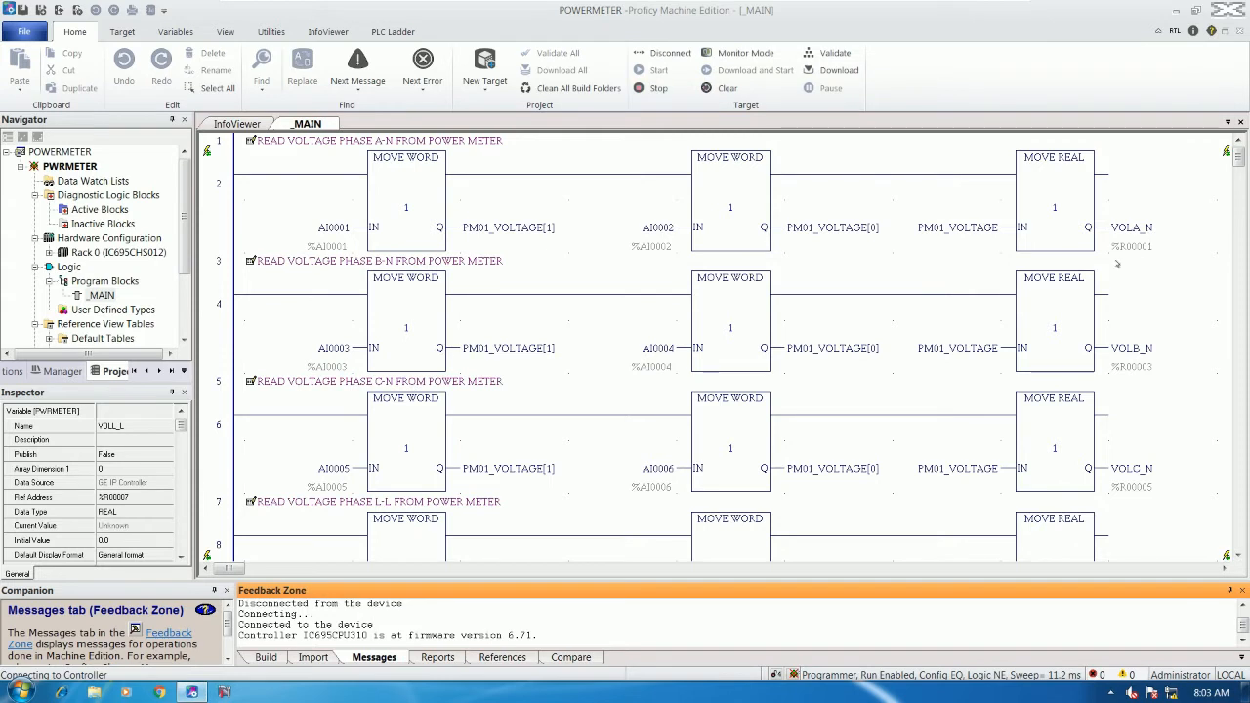
pyautogui.click(838, 71)
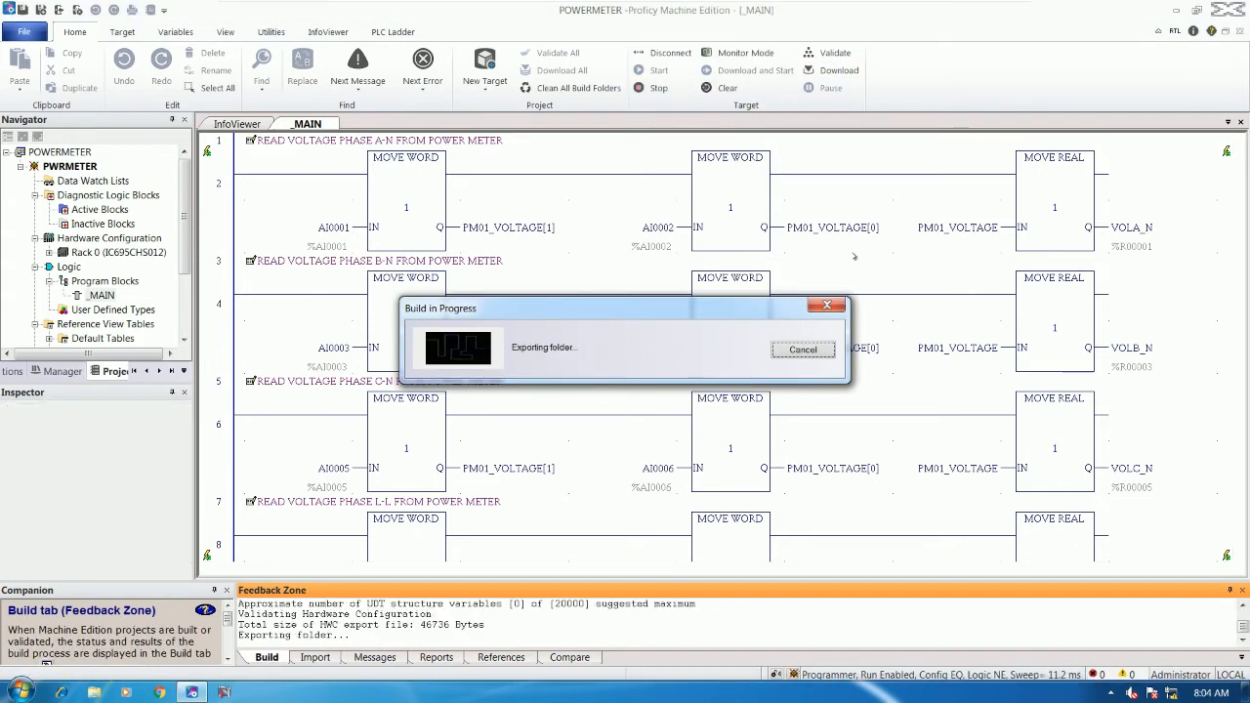
pyautogui.click(617, 400)
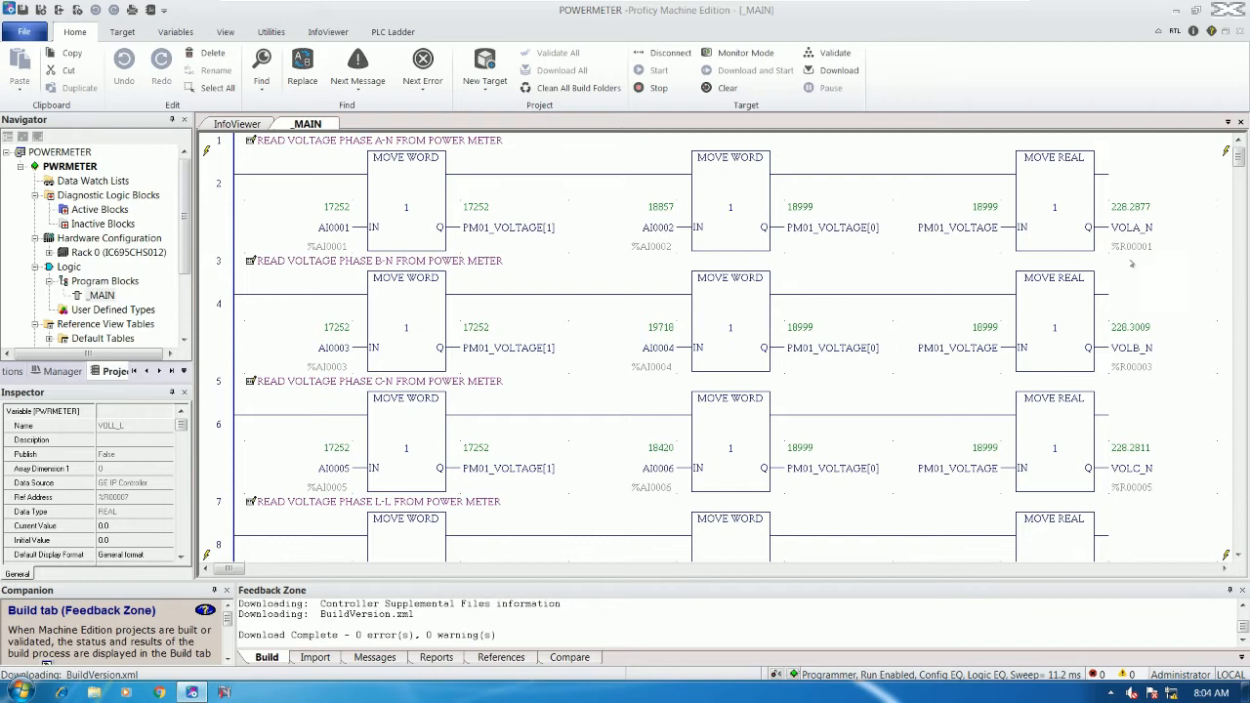
# - Check the live readings of VOLA_N, VOLB_N and VOLC_N in the Inspector
pyautogui.click(1136, 244)
pyautogui.click(1139, 361)
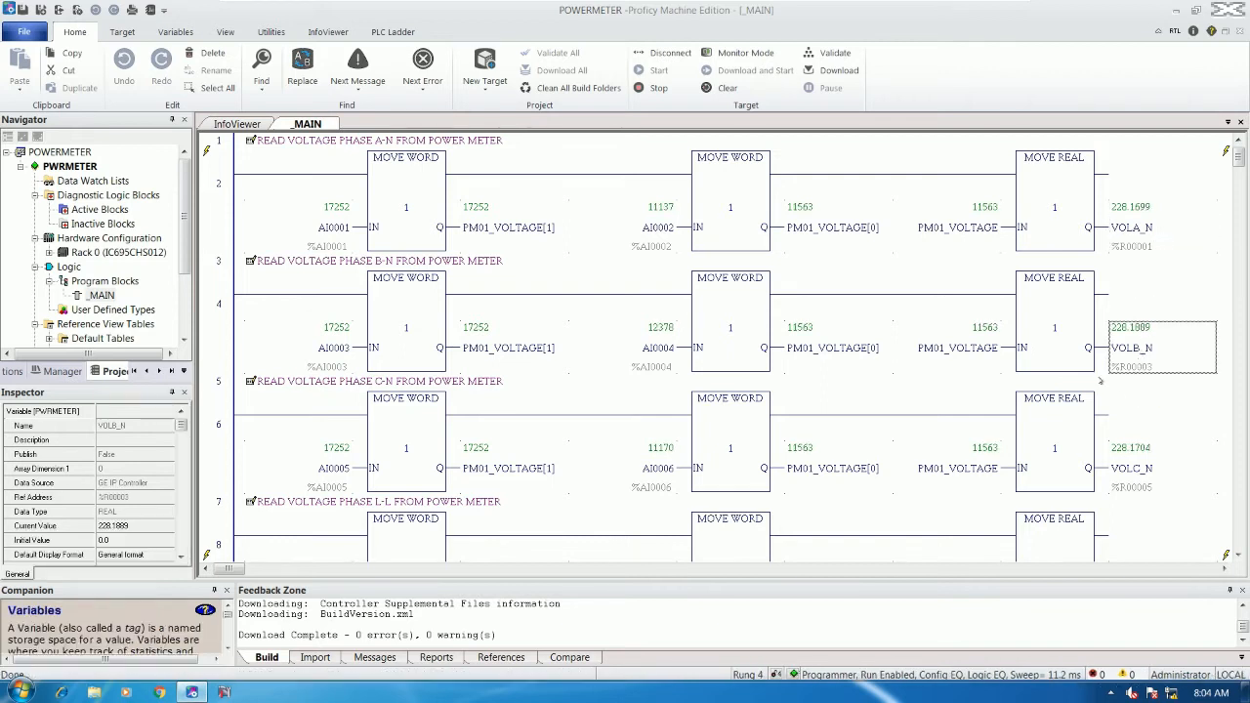
pyautogui.click(1140, 467)
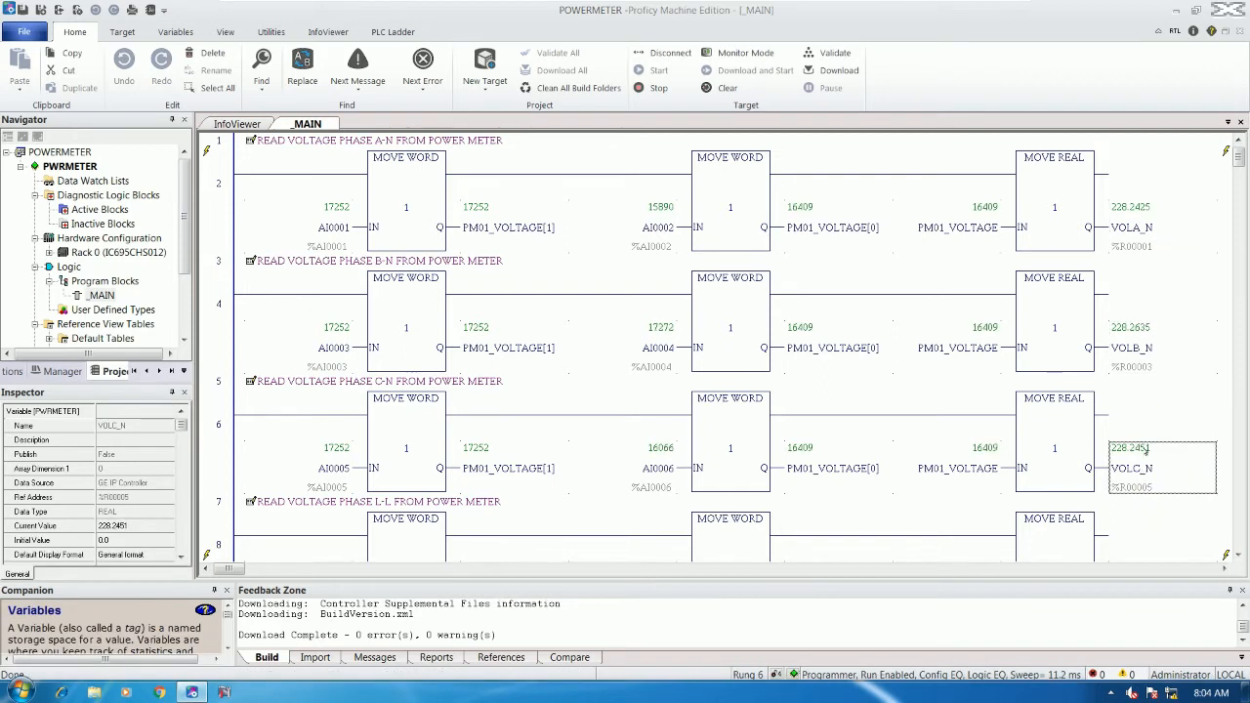
pyautogui.scroll(-1, 1147, 450)
pyautogui.scroll(2, 1148, 450)
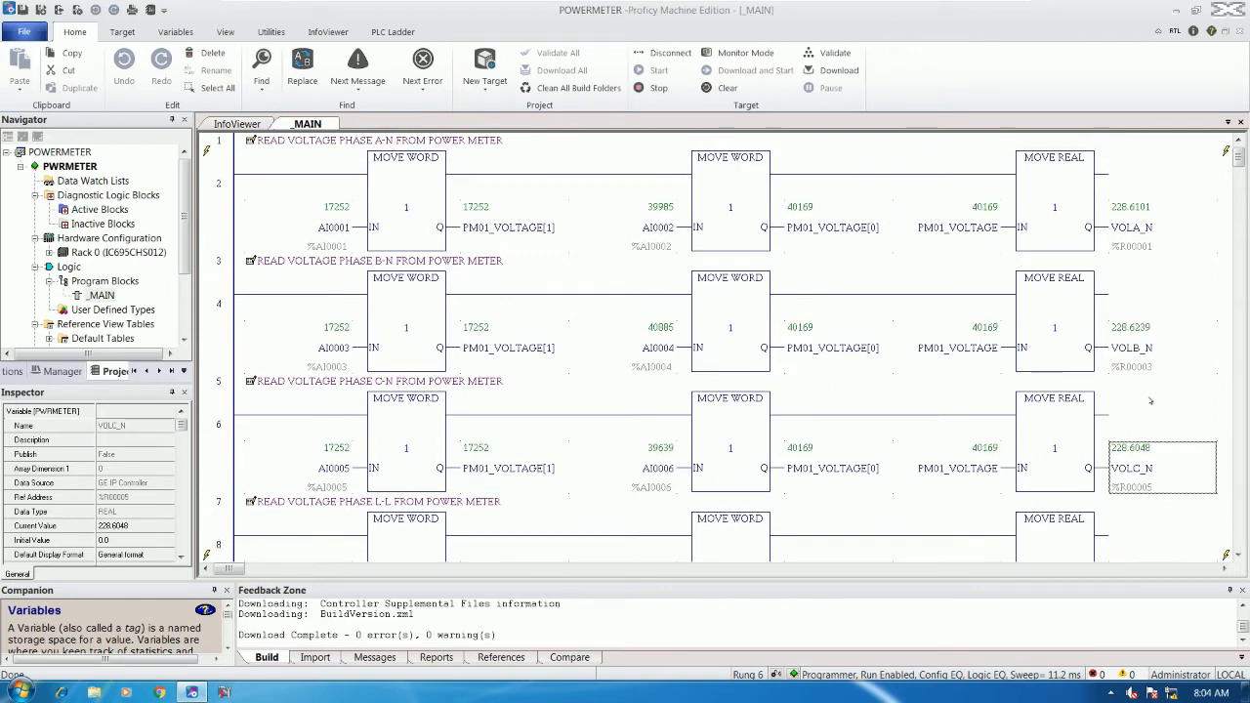
pyautogui.click(1125, 246)
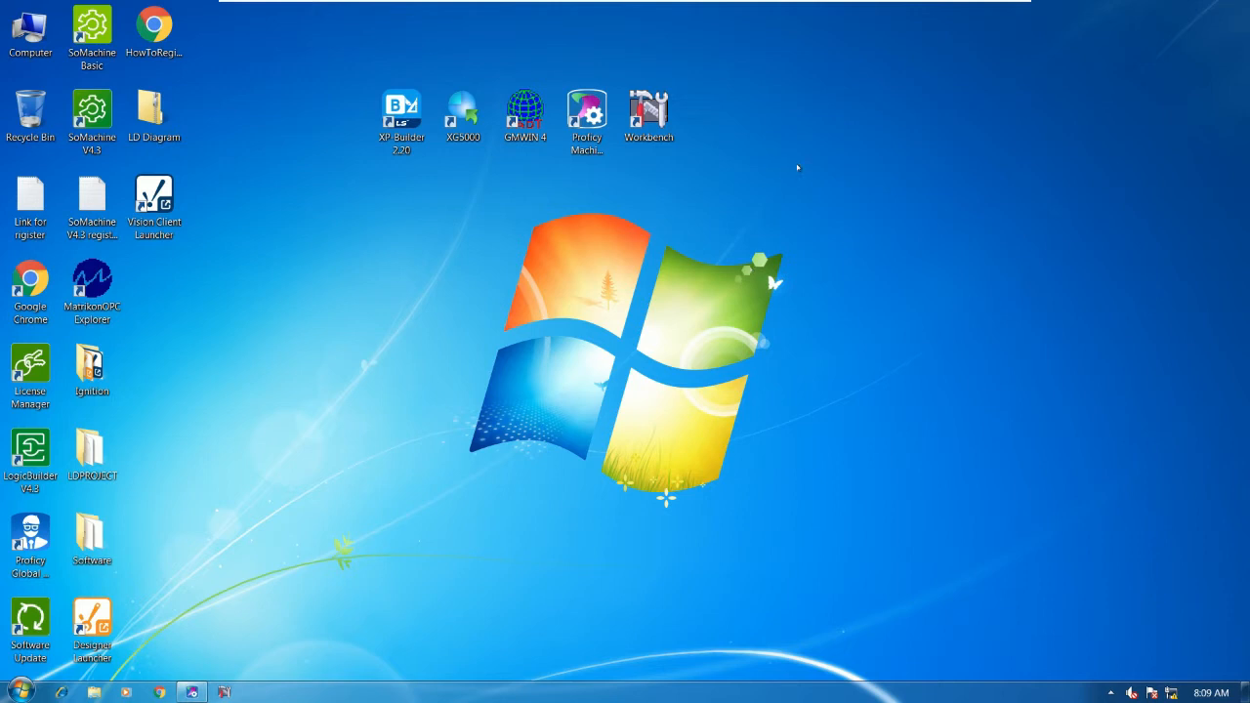
# - Launch CIMPLICITY Workbench maximized and start a new project from File > New > Project
pyautogui.doubleClick(649, 116)
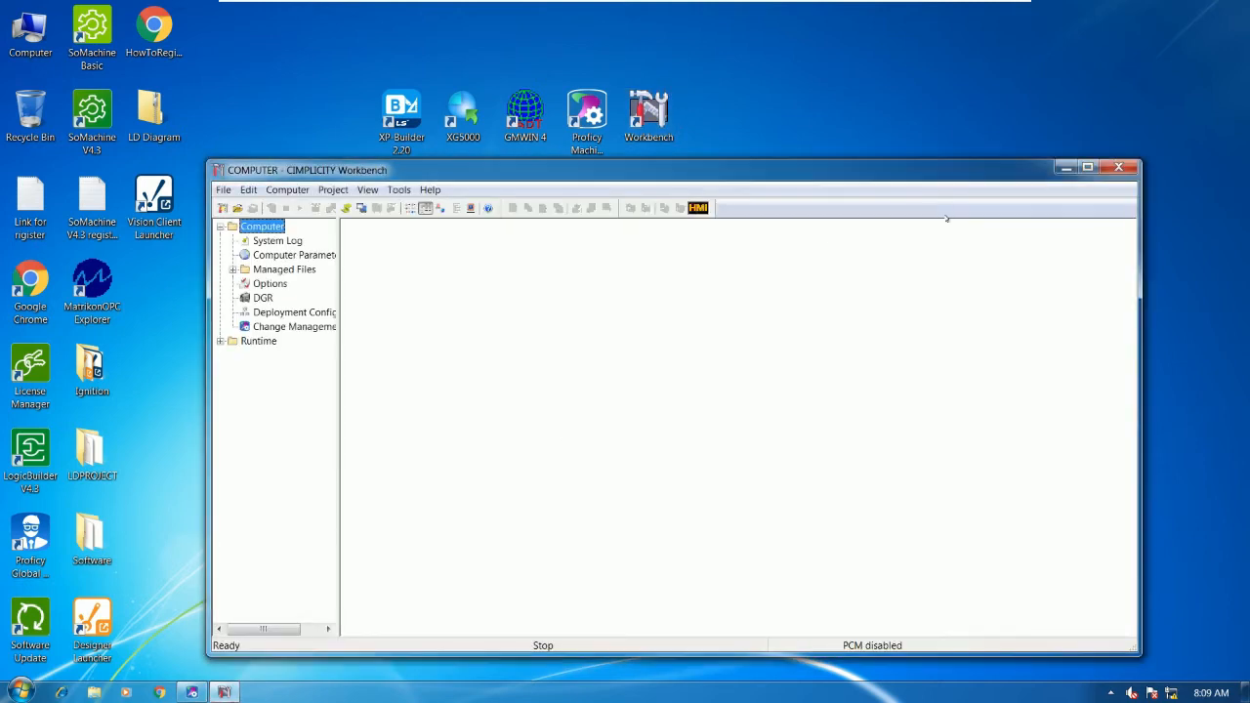
pyautogui.doubleClick(909, 174)
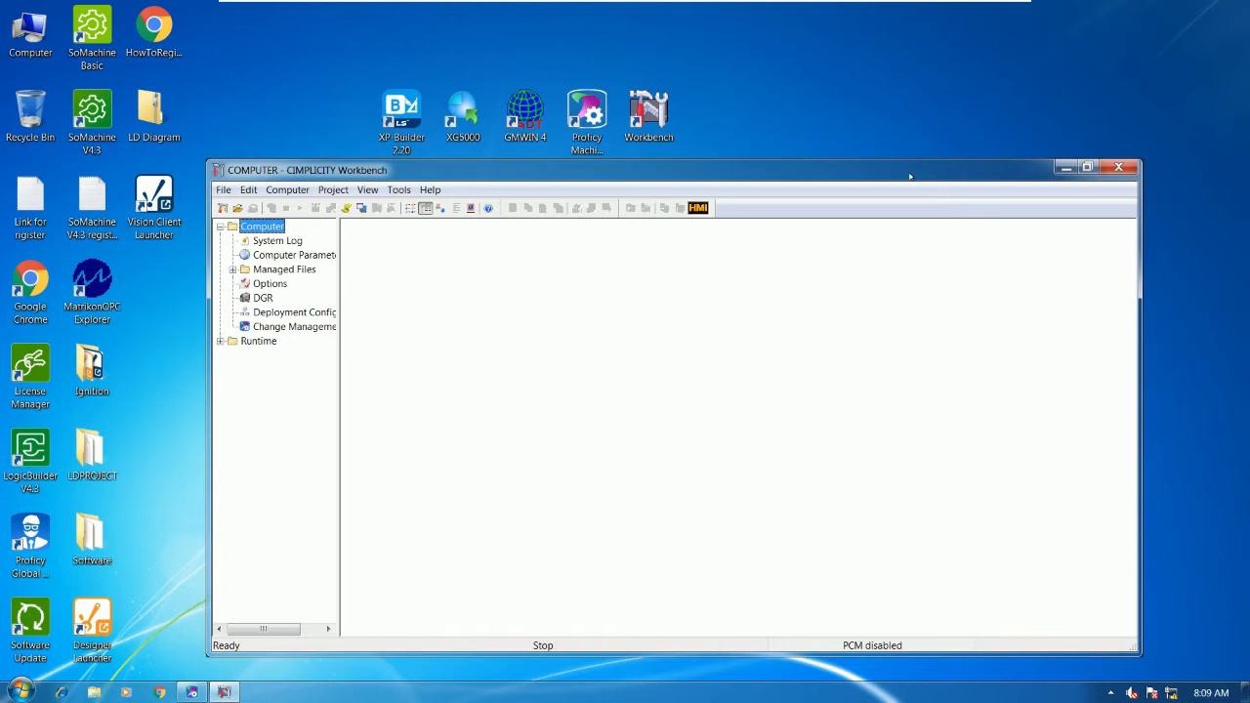
pyautogui.click(11, 26)
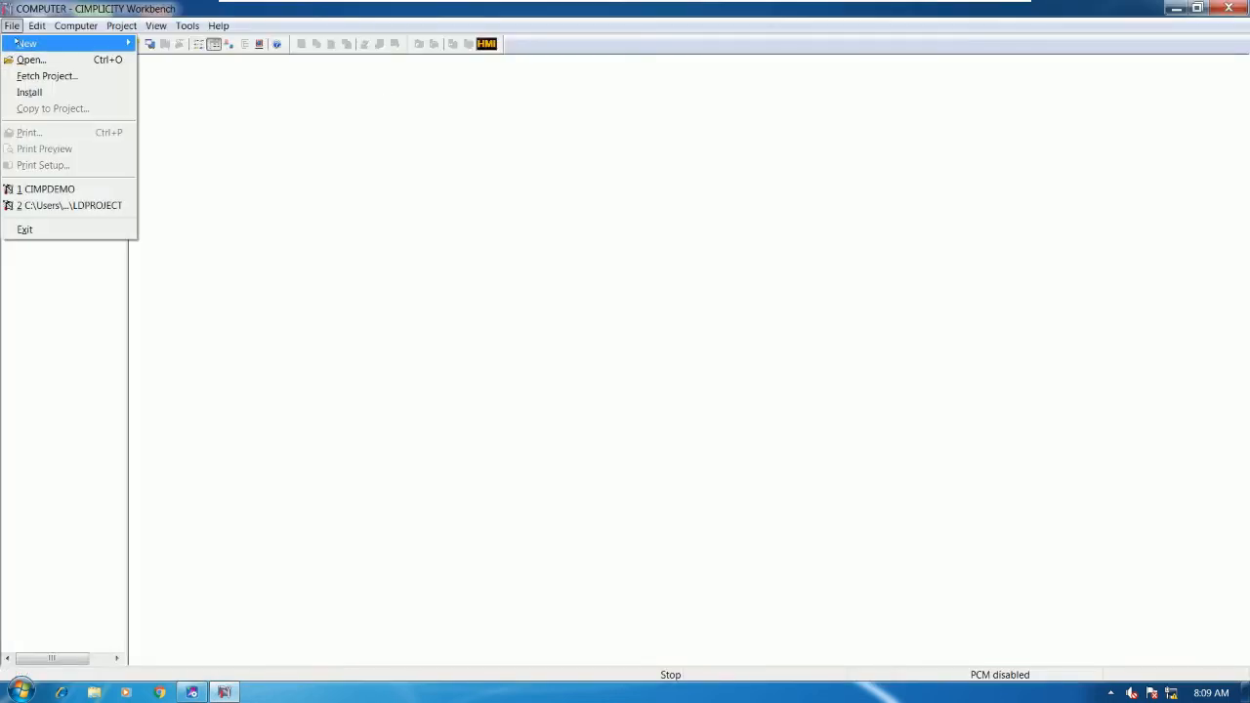
pyautogui.moveTo(88, 46)
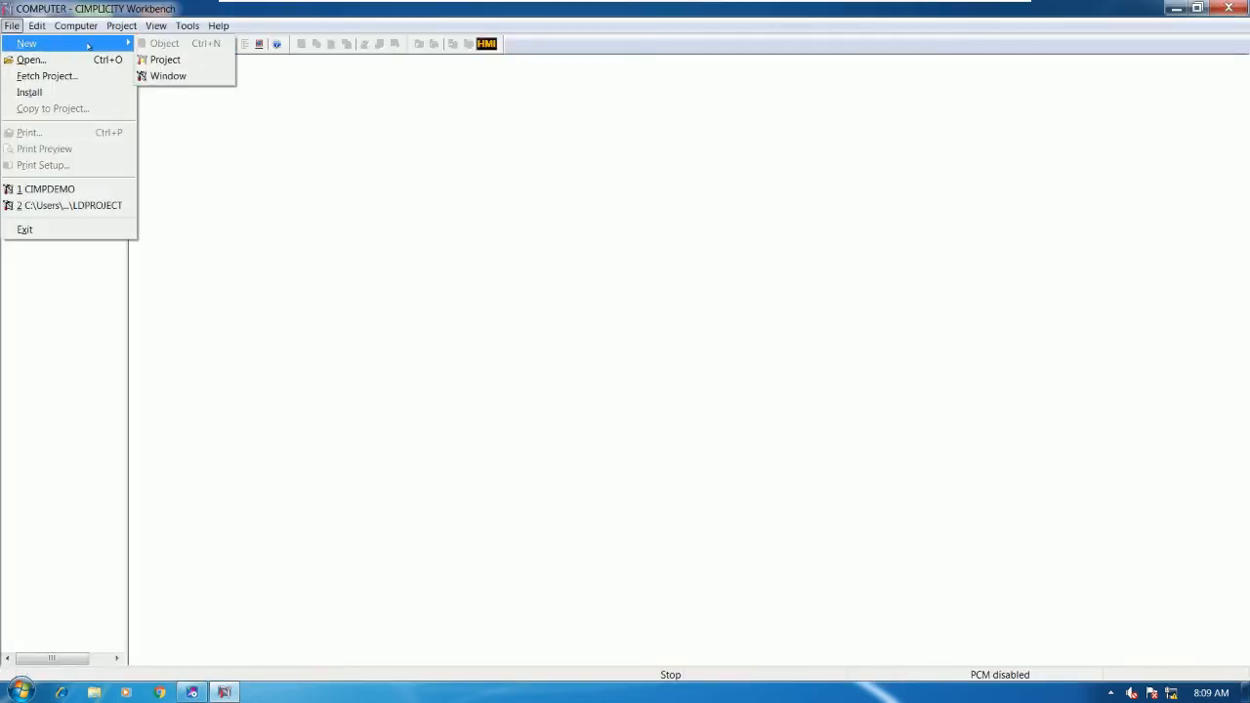
pyautogui.click(186, 60)
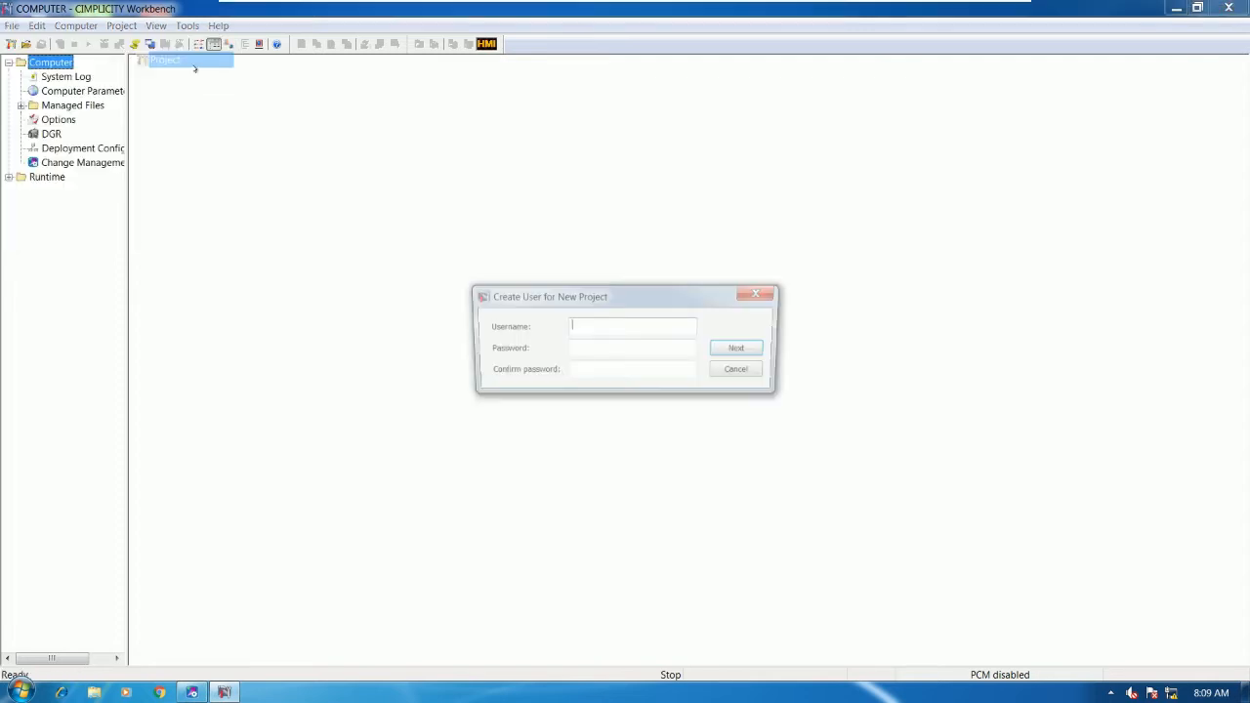
# - Enter an administrator username and the project password, retyped in Confirm password, and submit
pyautogui.moveTo(707, 291); pyautogui.dragTo(699, 243)
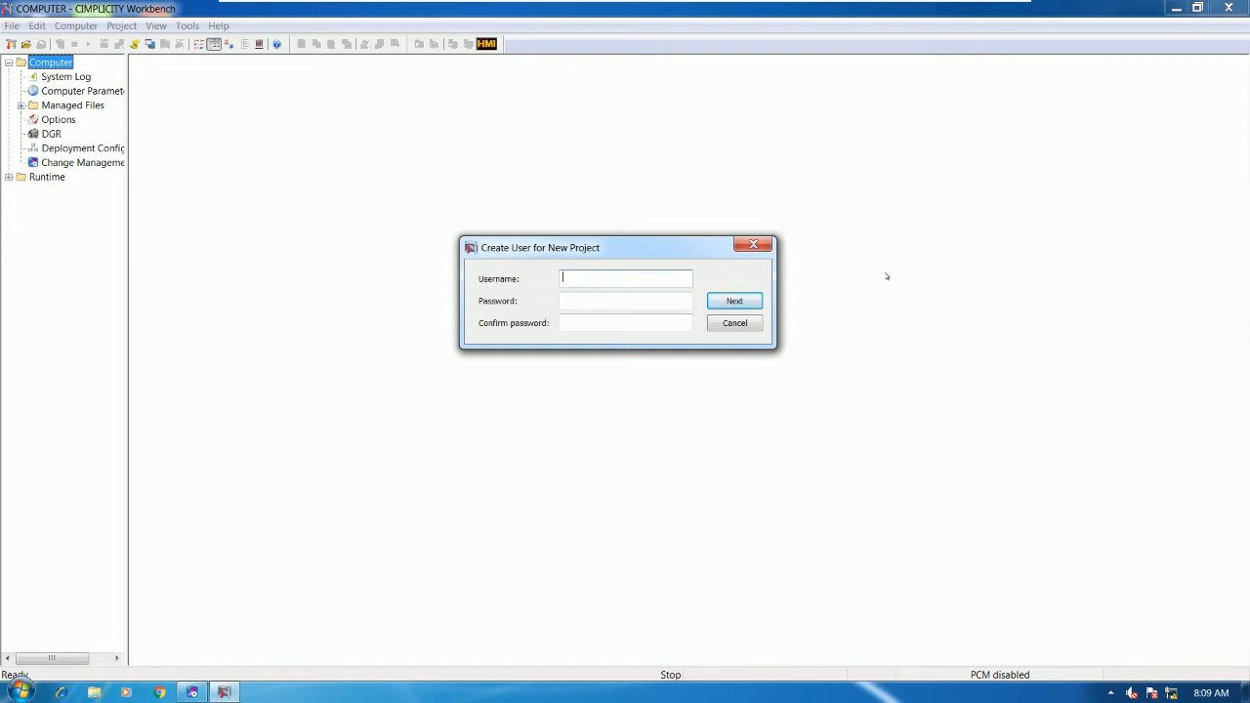
pyautogui.write('ADMINISTRATOR')
pyautogui.click(566, 304)
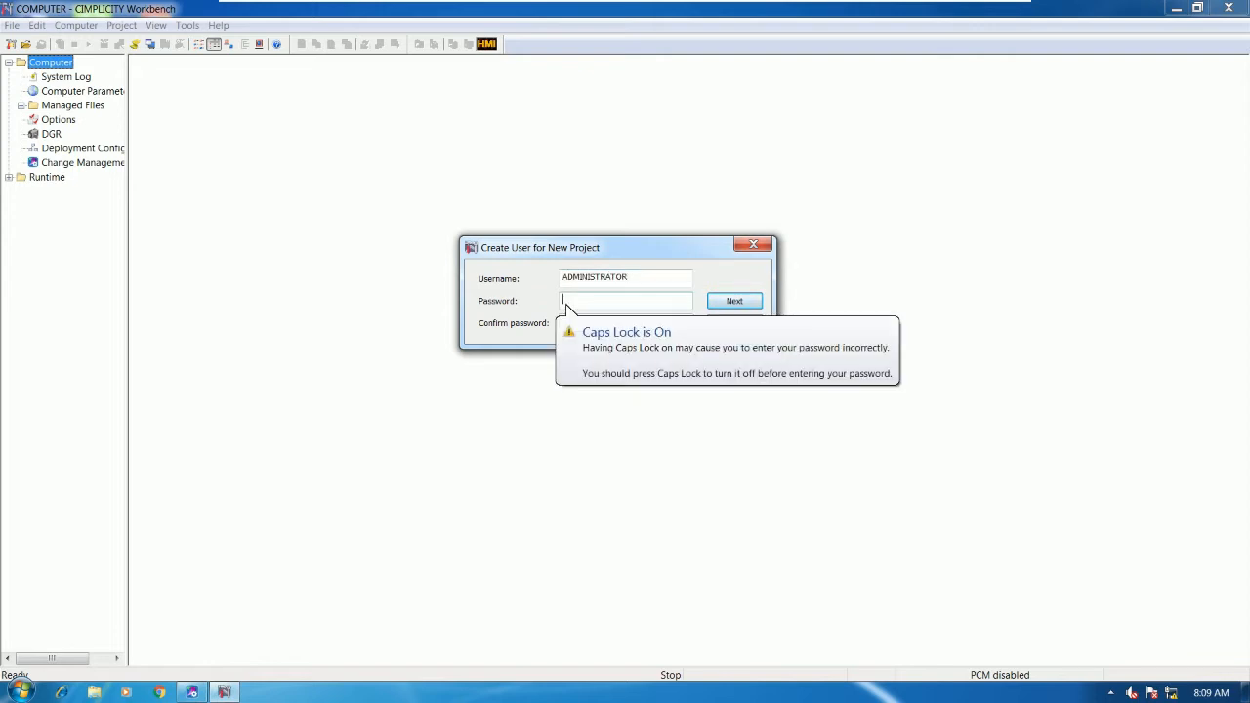
pyautogui.press('capslock')
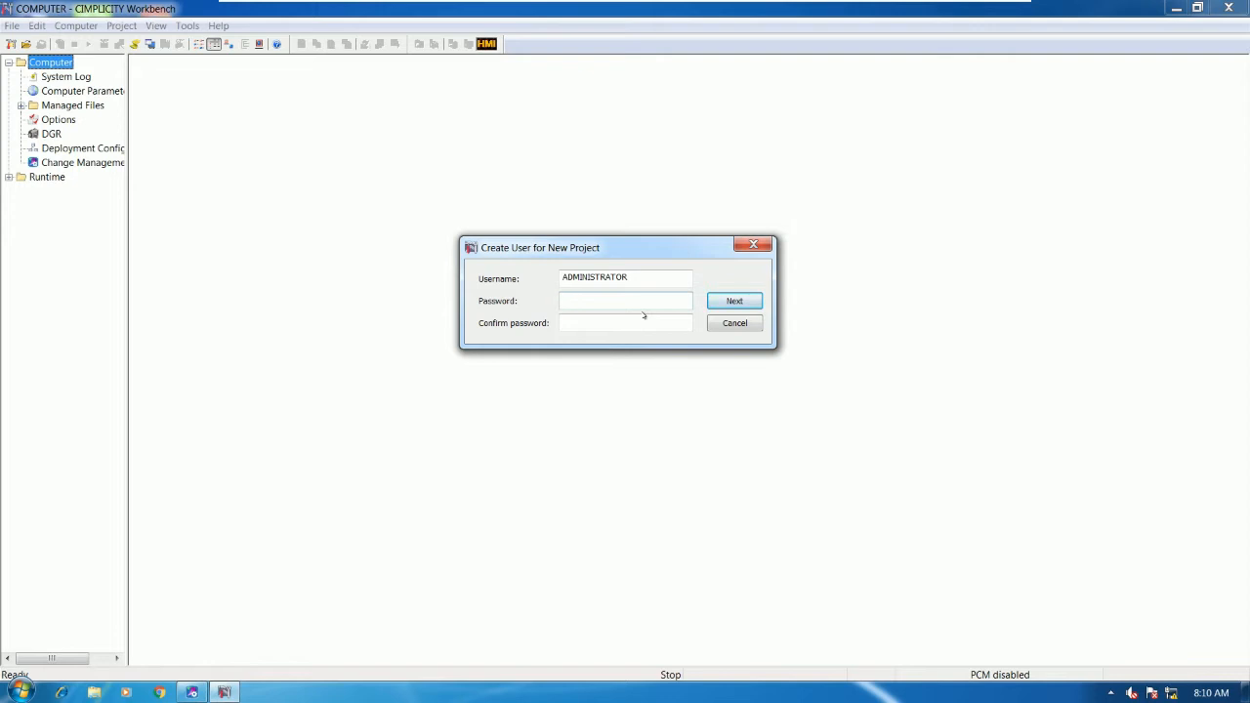
pyautogui.write('admin123456')
pyautogui.press('Tab')
pyautogui.write('admin')
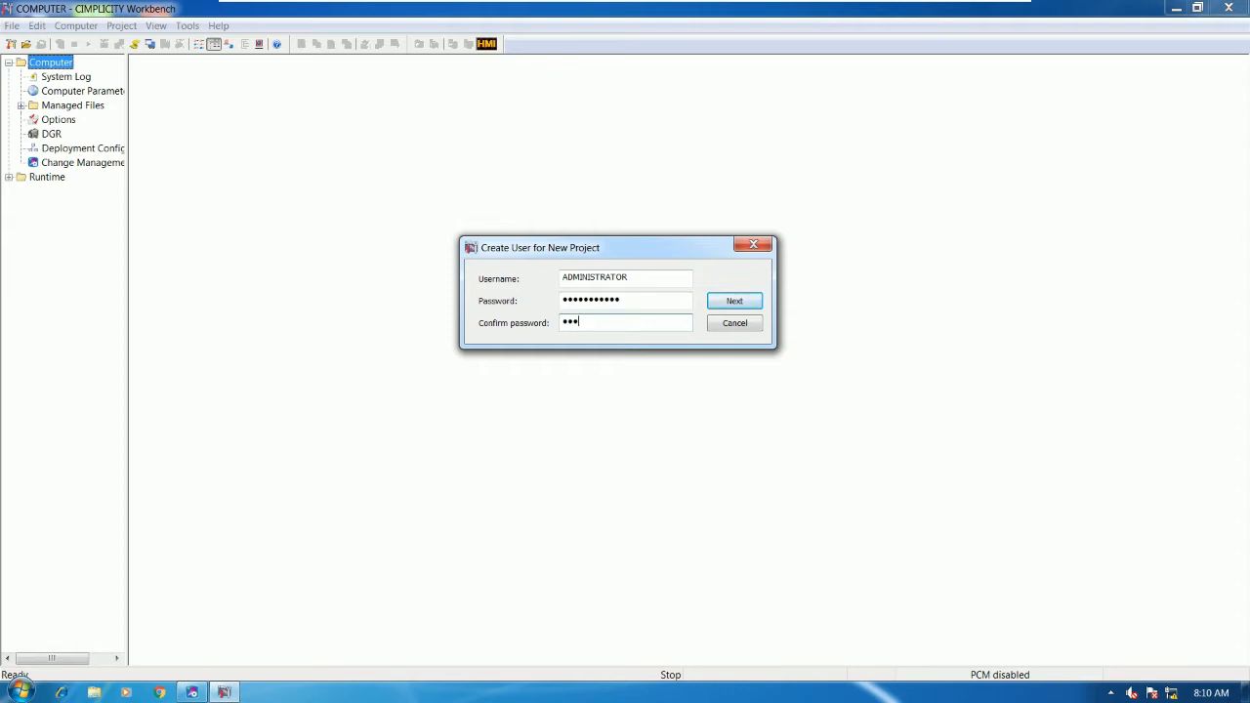
pyautogui.write('123456')
pyautogui.press('Return')
# - Accept the new user and name the project METER
pyautogui.click(734, 303)
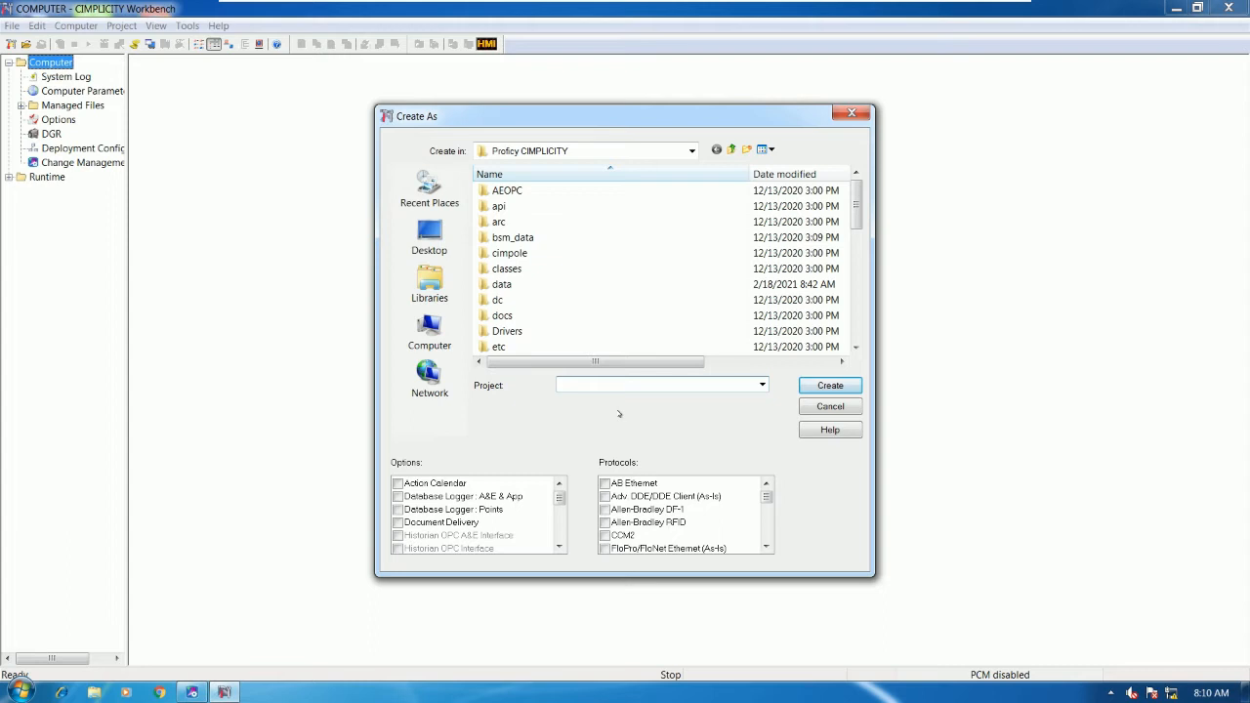
pyautogui.write('METER')
pyautogui.moveTo(769, 498); pyautogui.dragTo(770, 508)
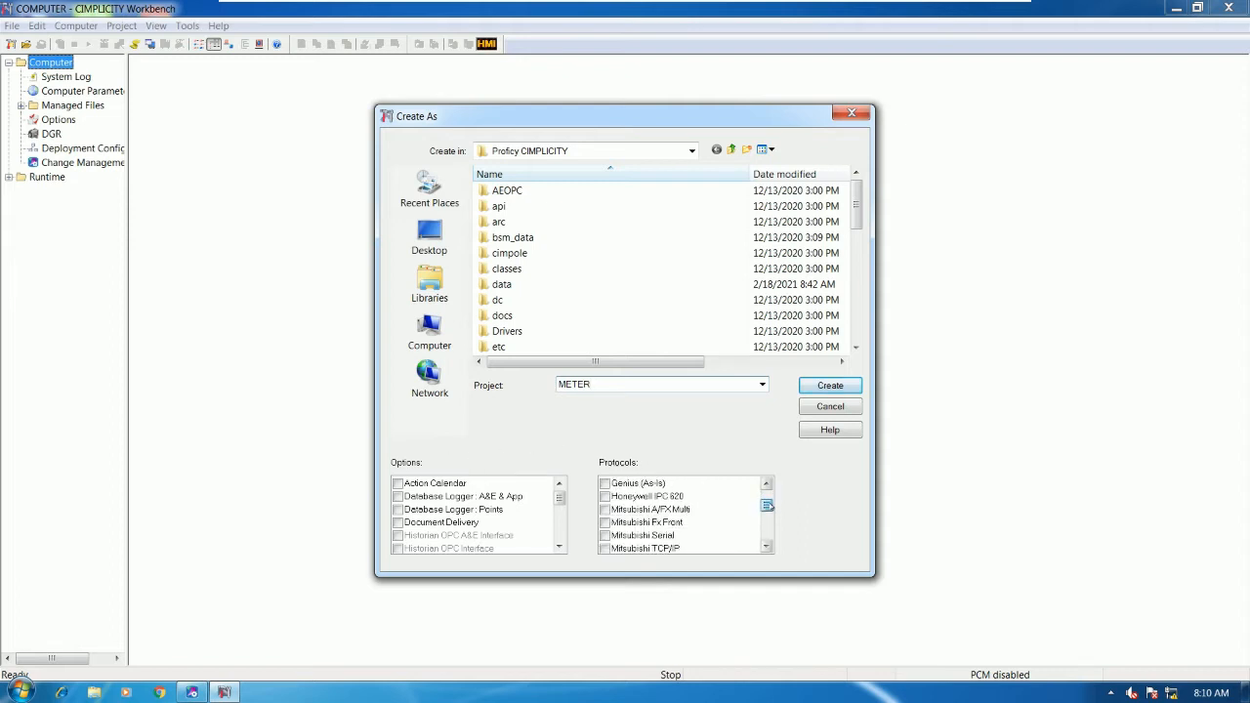
pyautogui.moveTo(560, 496)
pyautogui.mouseDown()
pyautogui.moveTo(560, 532)
pyautogui.moveTo(562, 490)
pyautogui.mouseUp()
pyautogui.moveTo(769, 508); pyautogui.dragTo(771, 521)
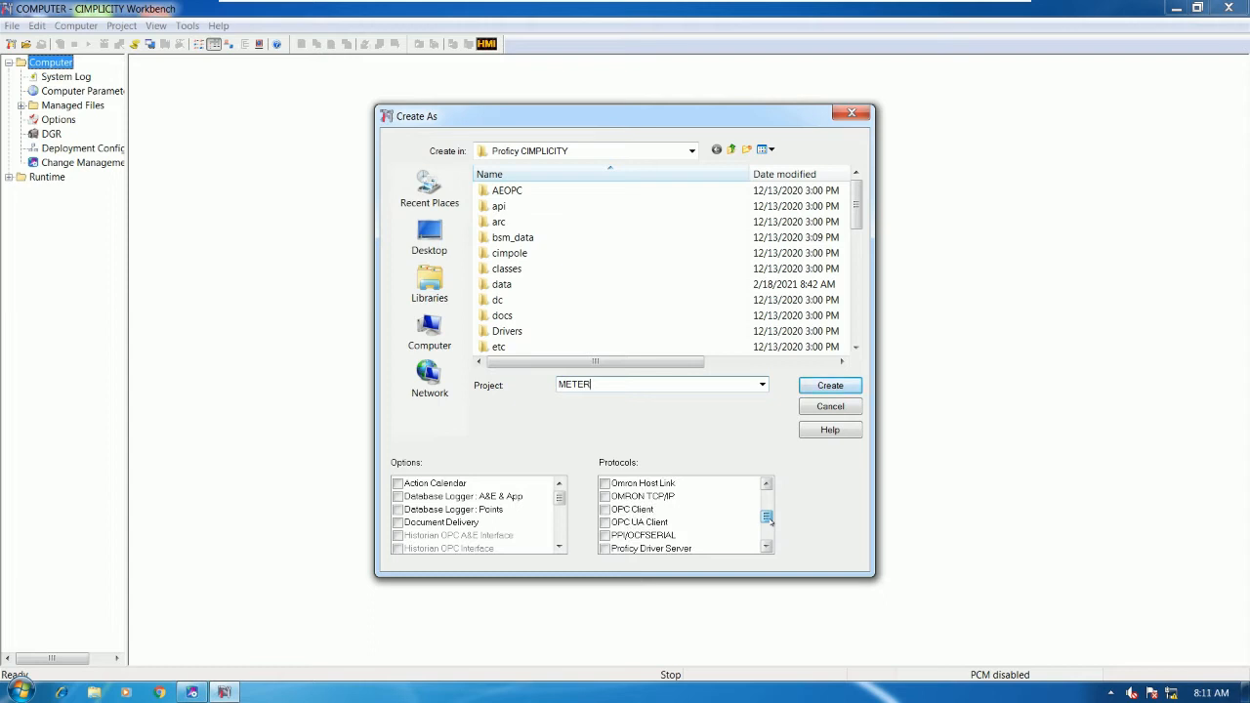
pyautogui.click(768, 547)
pyautogui.click(767, 547)
pyautogui.click(767, 547)
pyautogui.click(767, 547)
pyautogui.click(767, 547)
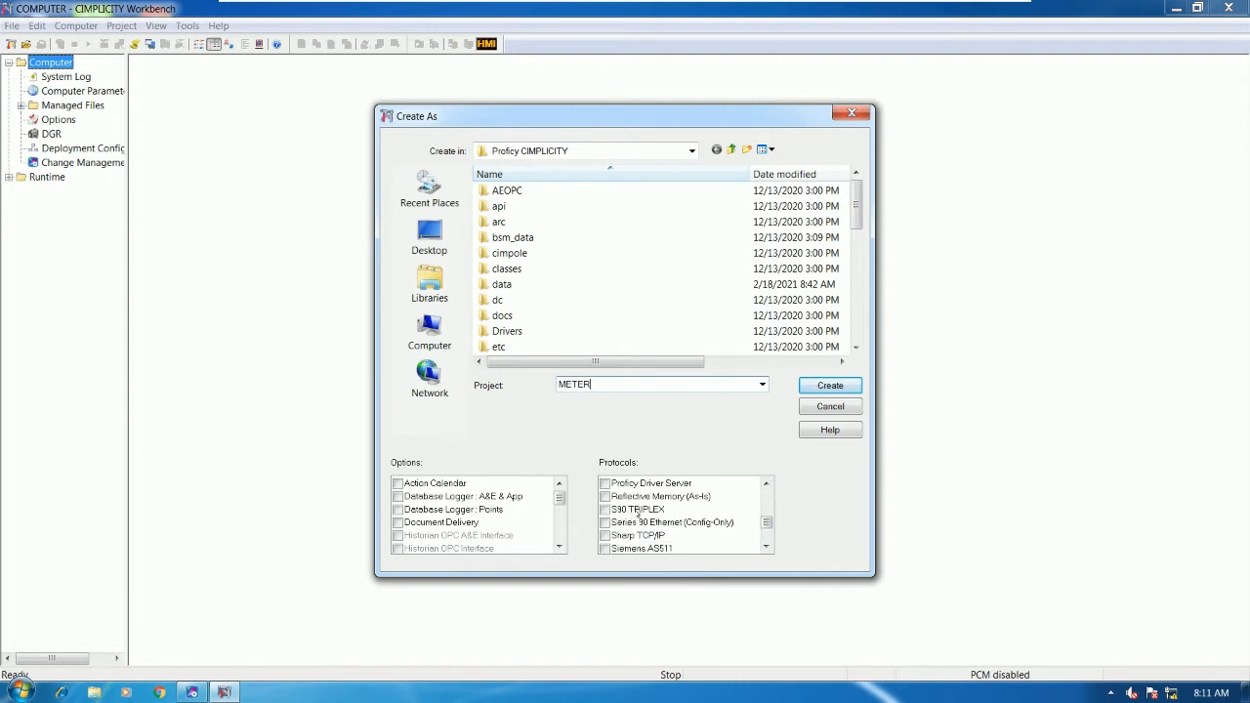
# - Enable the S90 TRIPLEX protocol, set the location to Local Disk (C:), and create the project
pyautogui.click(612, 511)
pyautogui.click(604, 510)
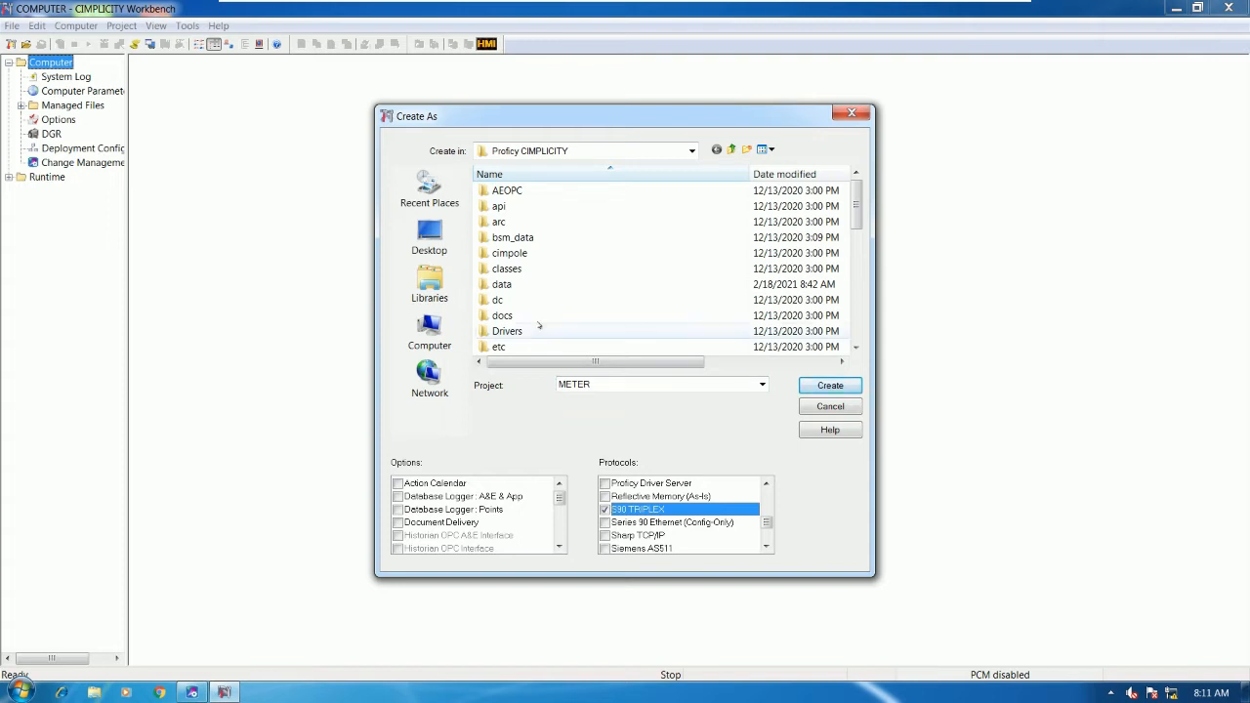
pyautogui.click(434, 242)
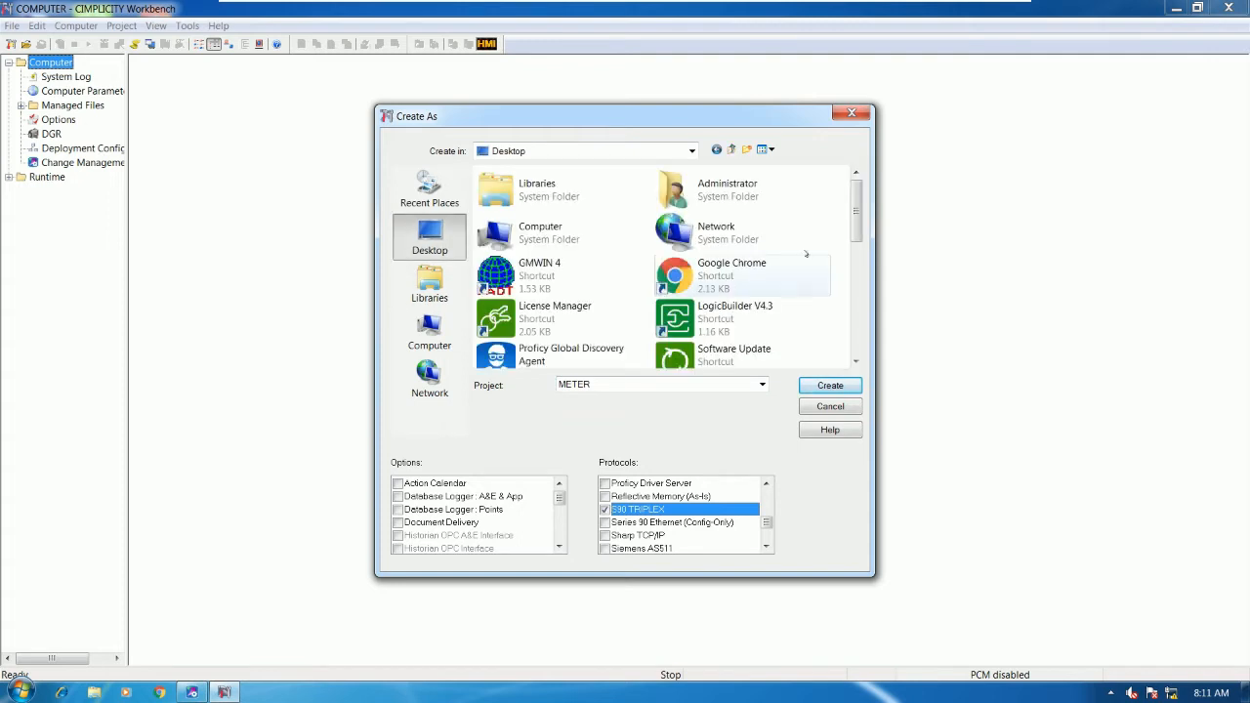
pyautogui.scroll(-5, 829, 270)
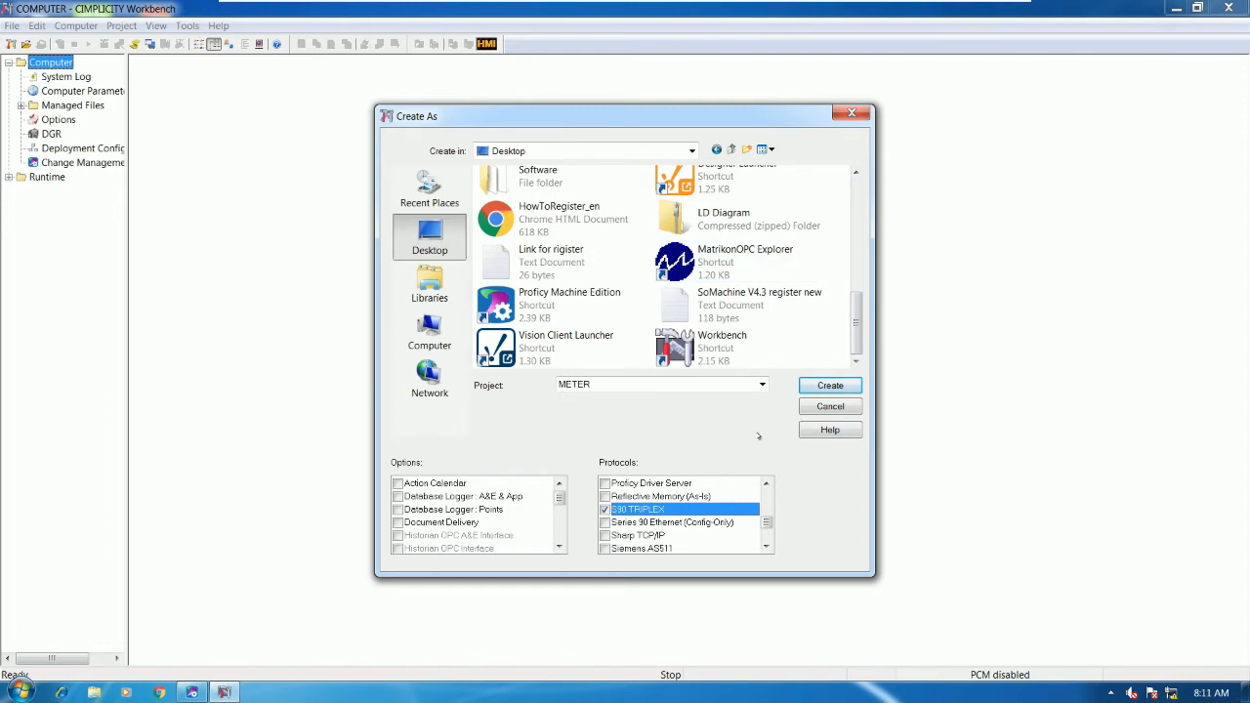
pyautogui.click(429, 332)
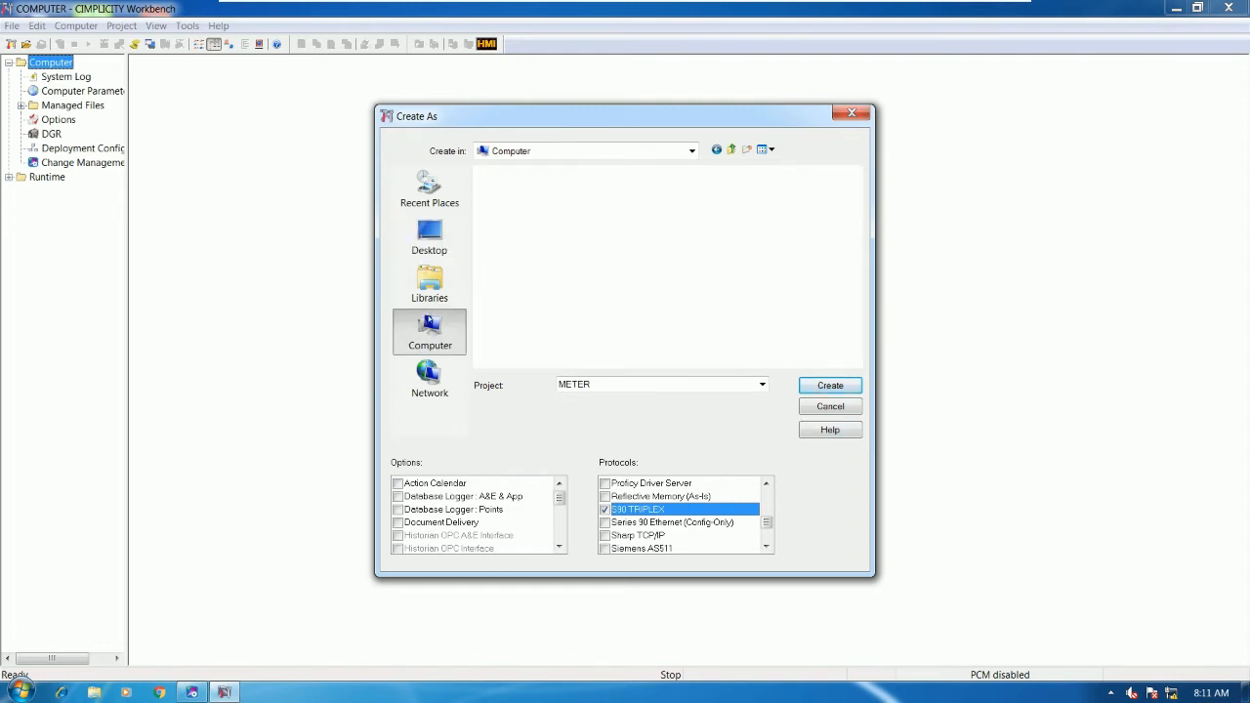
pyautogui.doubleClick(572, 215)
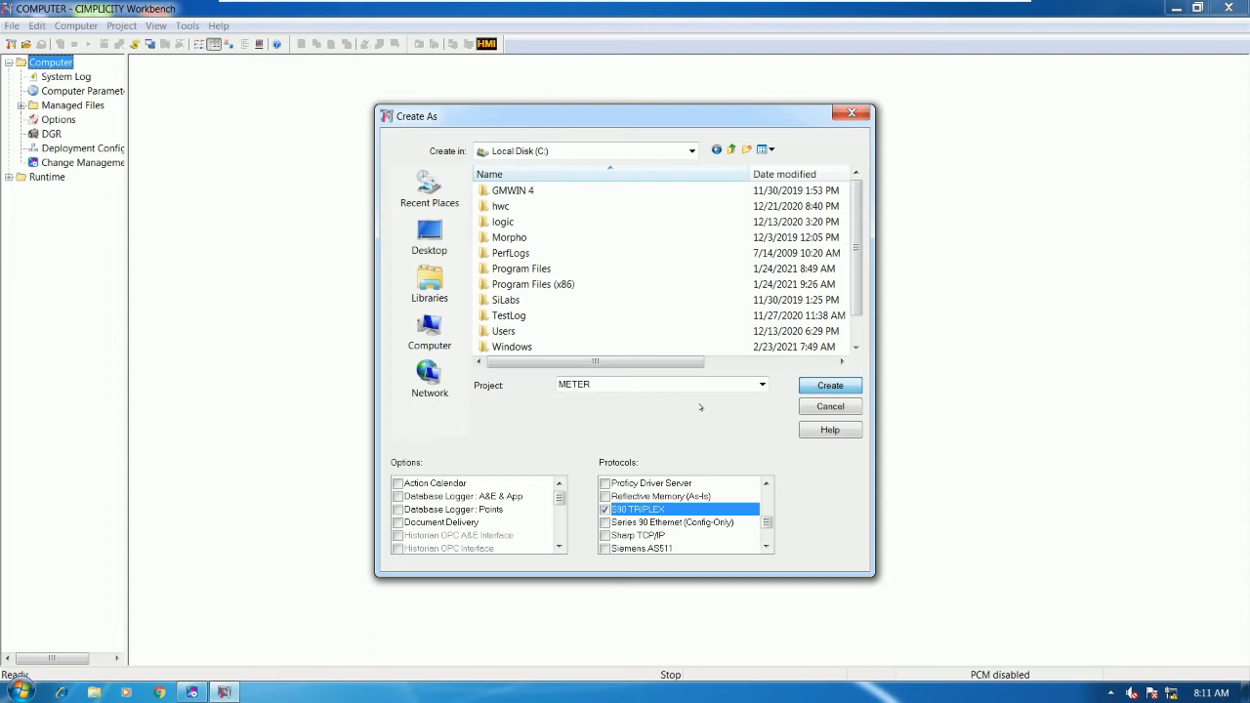
pyautogui.click(605, 509)
pyautogui.click(829, 387)
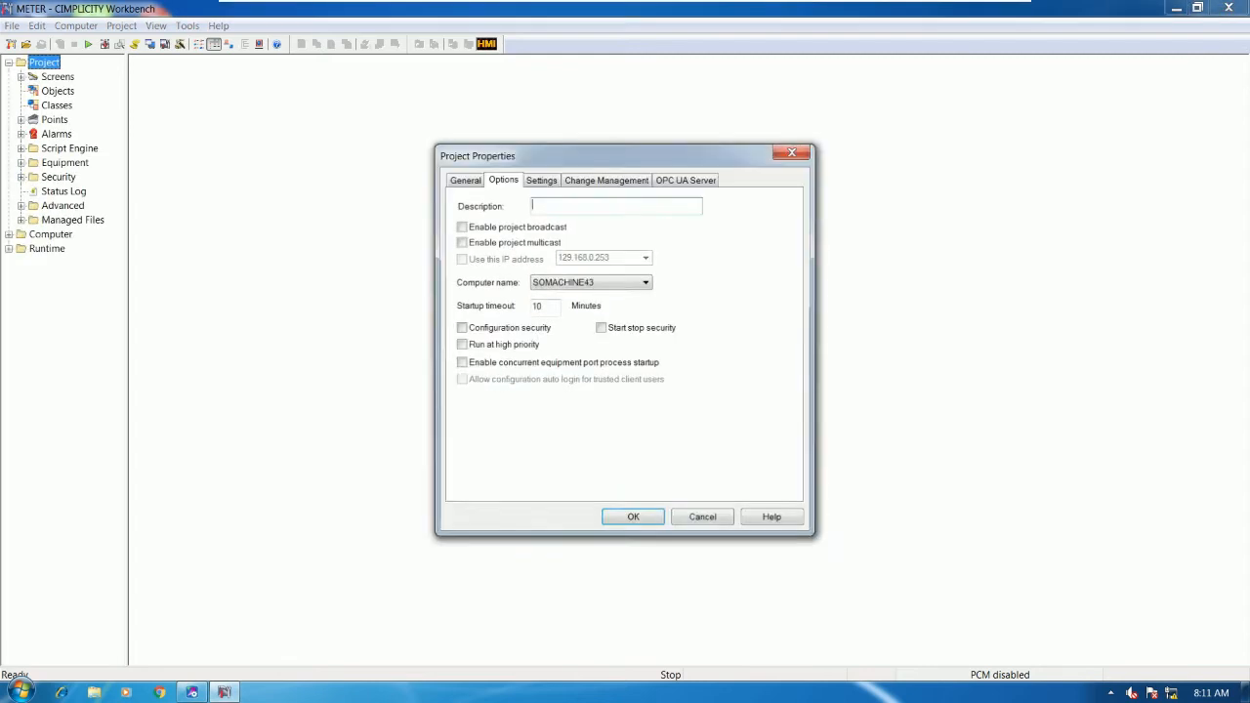
# - Enter 'PROJECT FOR READ DATA FROM POWER METERS' as the project description and confirm with OK
pyautogui.click(588, 205)
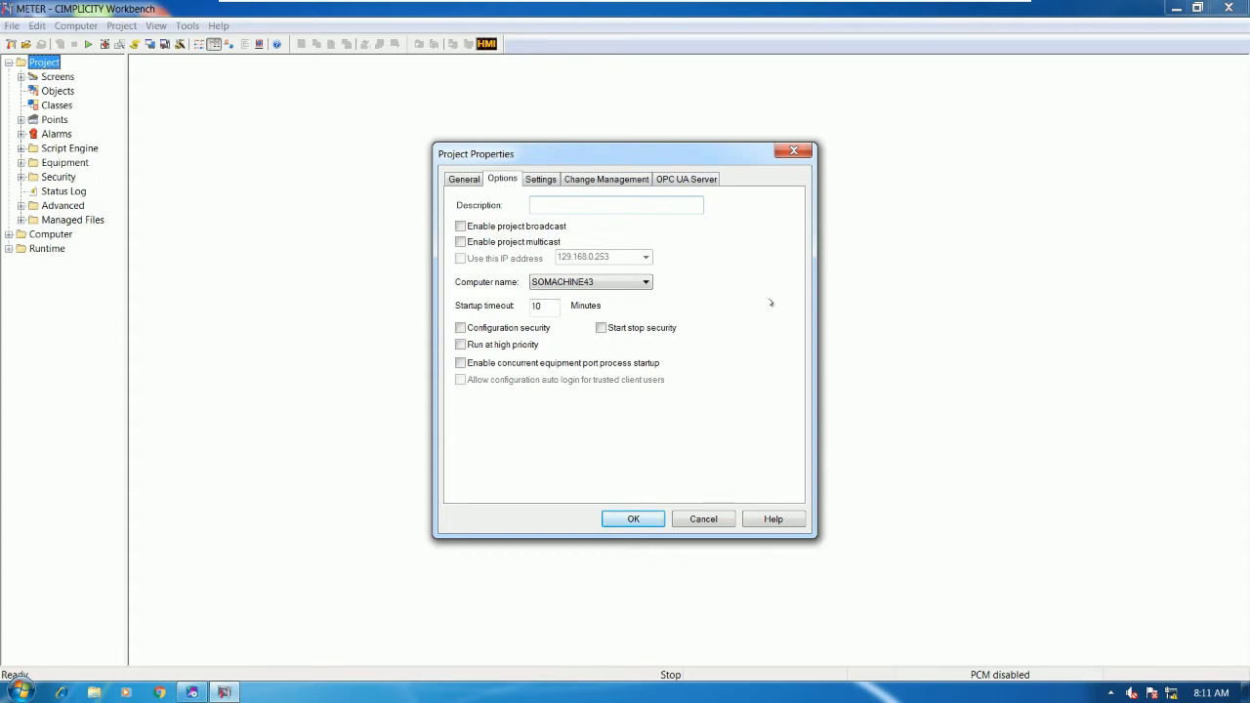
pyautogui.write('PROJECT FOR READ DATA')
pyautogui.write(' FROM POWER METERS')
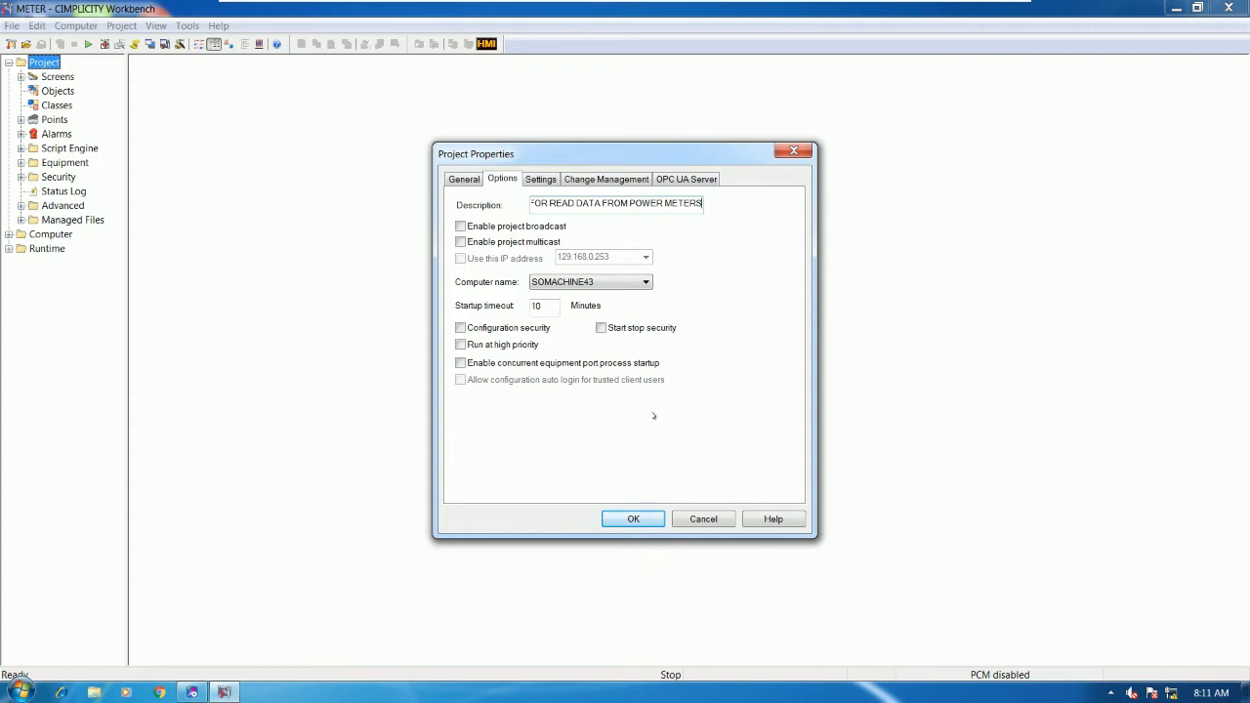
pyautogui.click(622, 522)
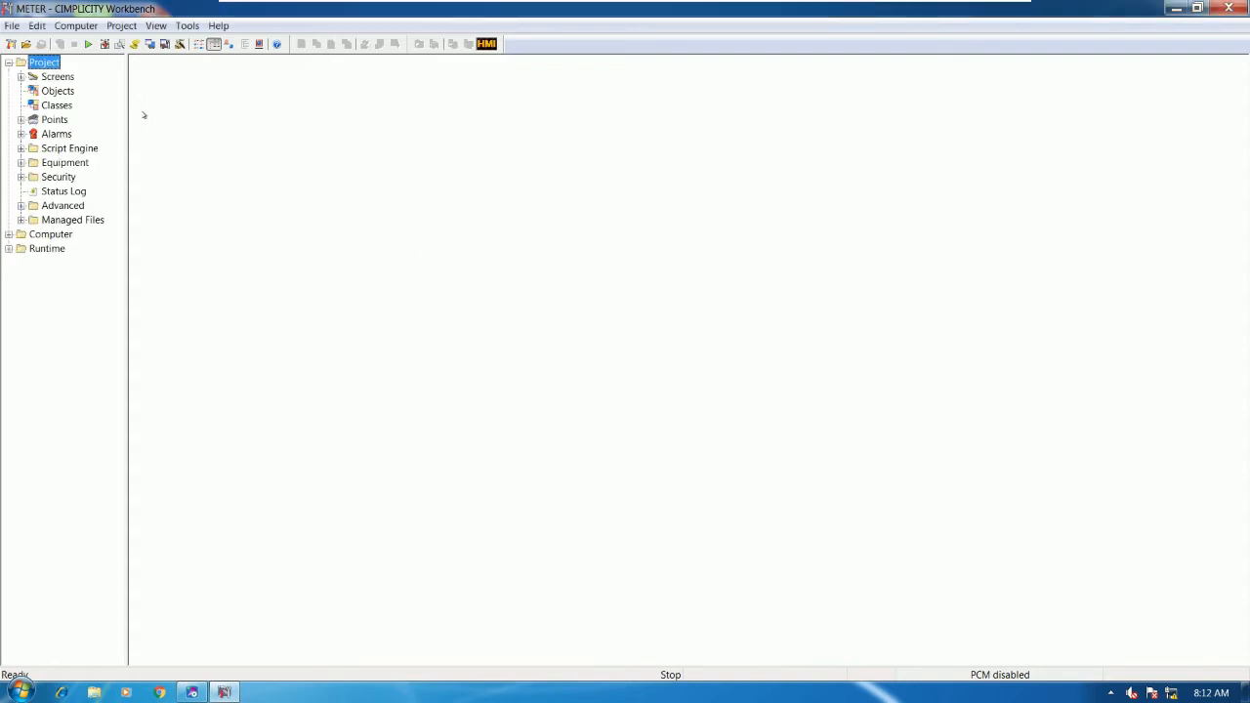
# - Browse Screens, Objects, Classes and Points, then expand Equipment to show Devices and the empty Ports list
pyautogui.click(57, 80)
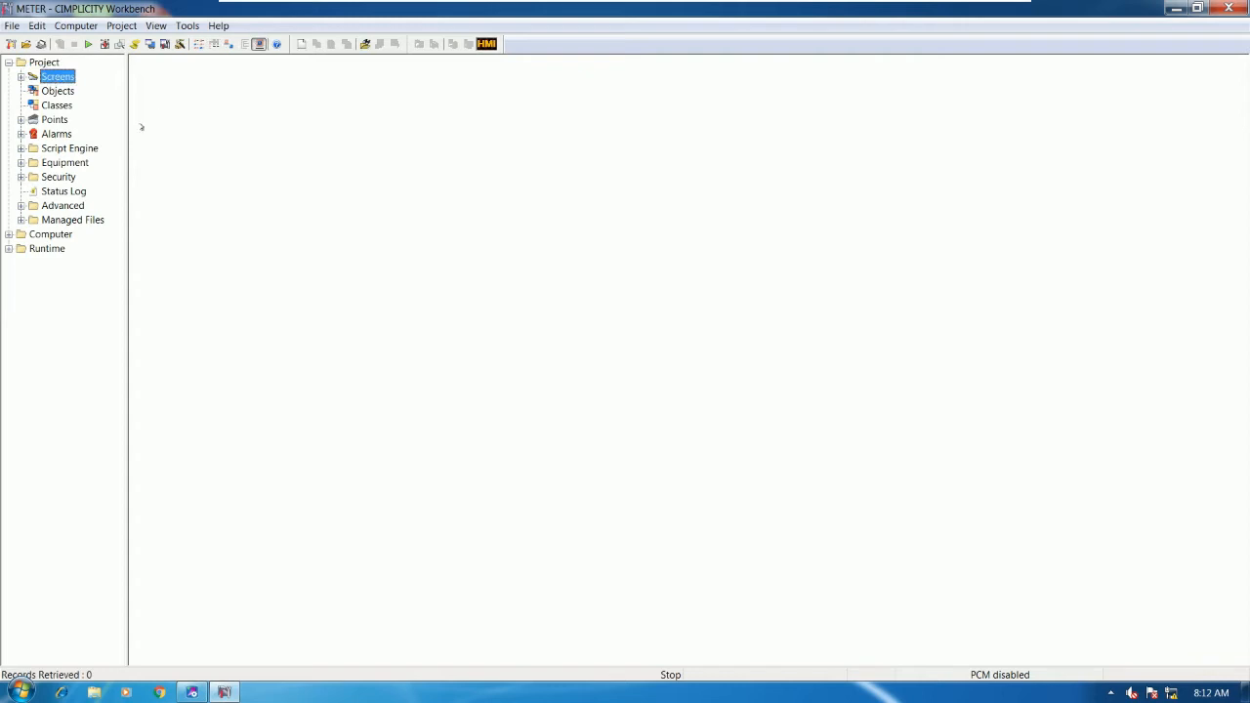
pyautogui.click(58, 92)
pyautogui.click(56, 106)
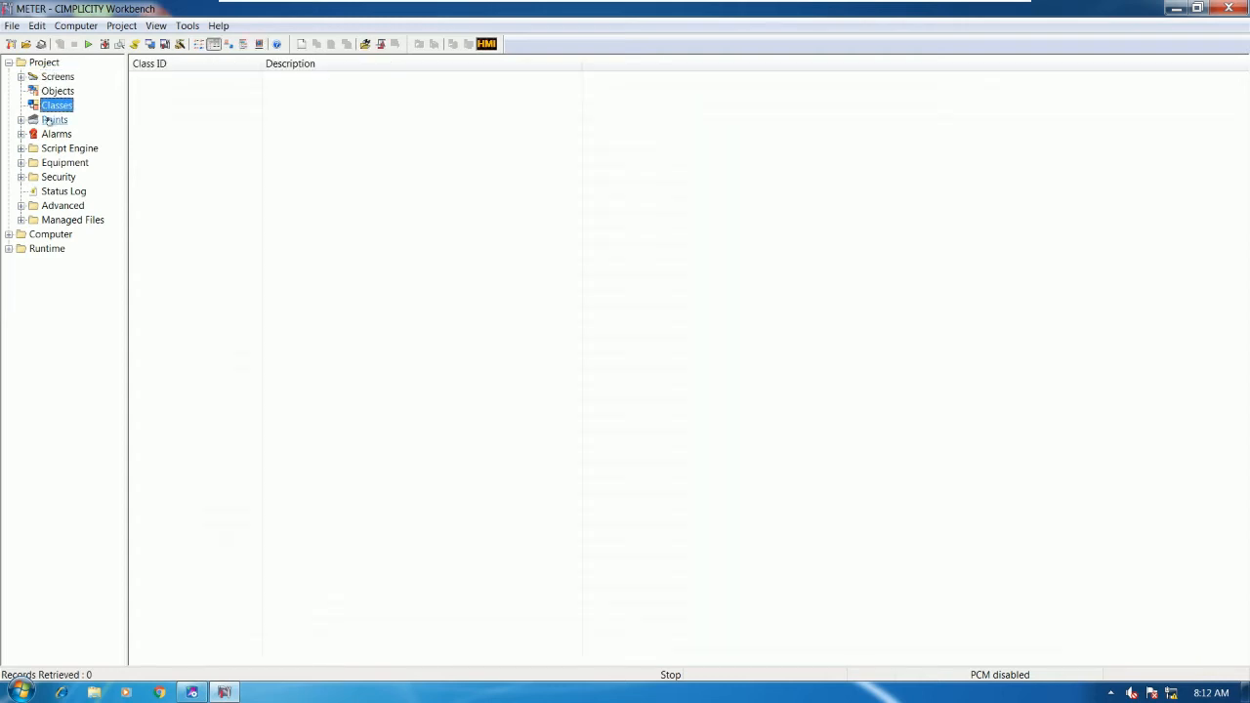
pyautogui.click(51, 120)
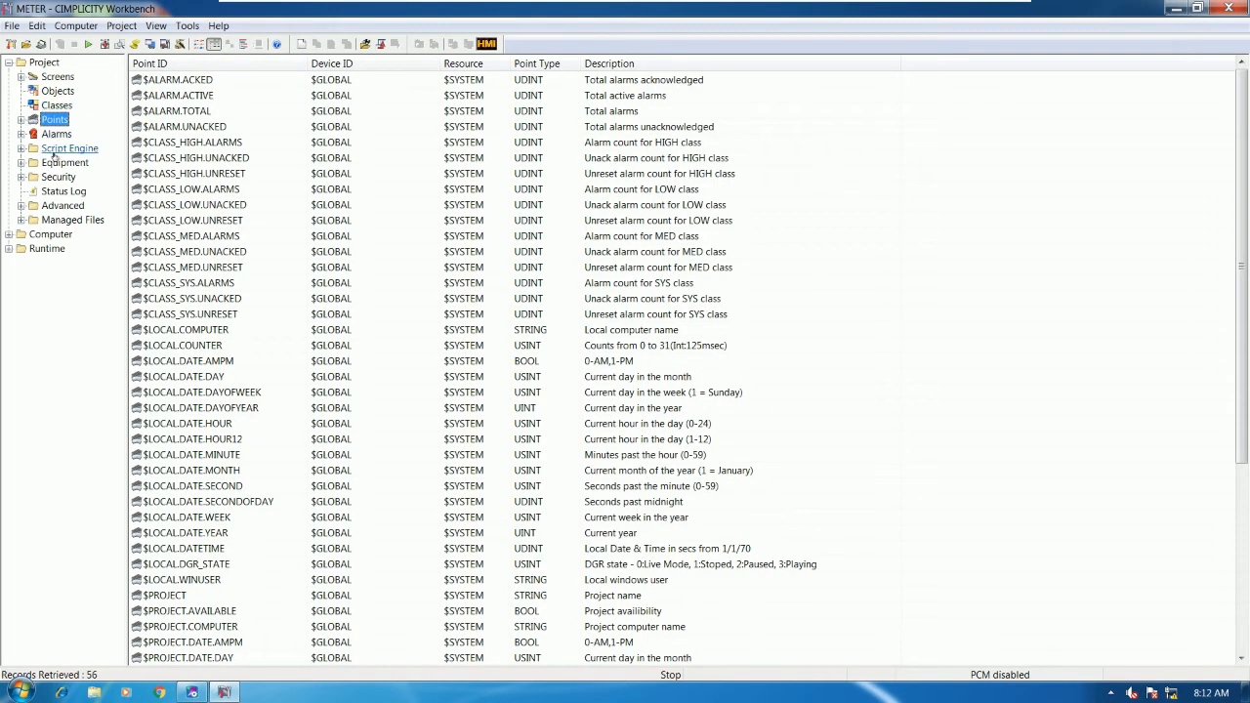
pyautogui.click(21, 163)
pyautogui.click(65, 162)
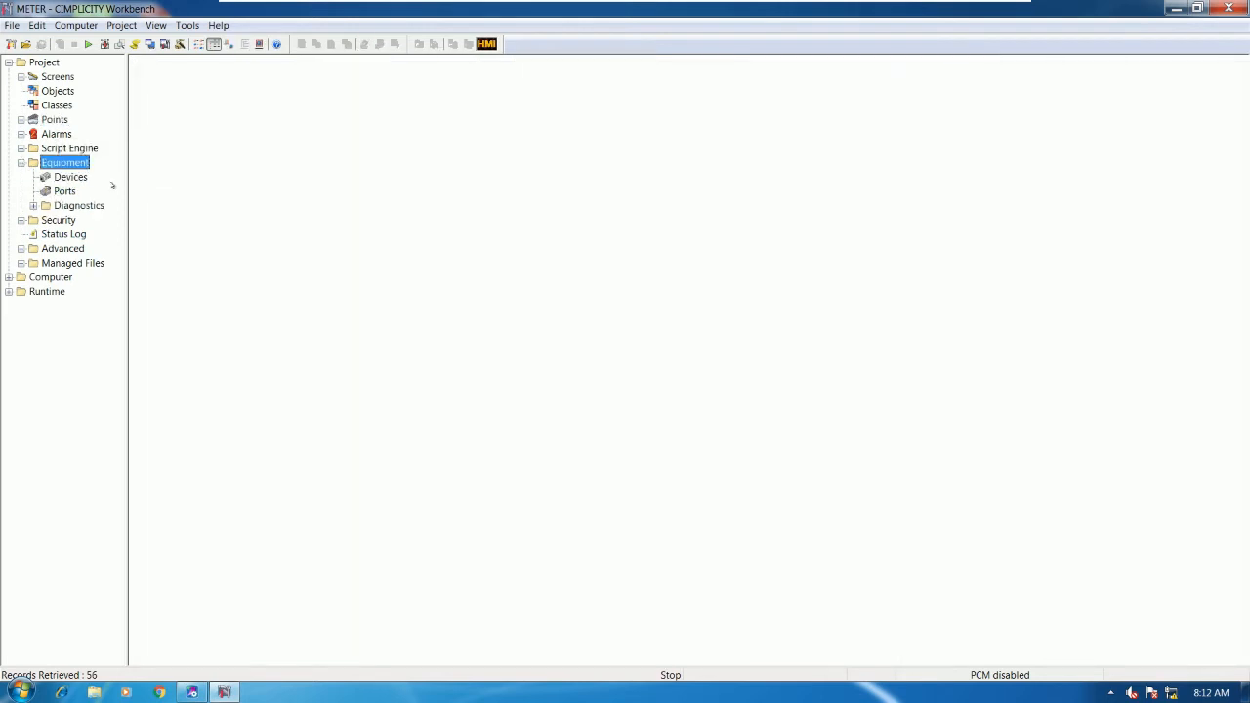
pyautogui.click(68, 178)
pyautogui.click(64, 191)
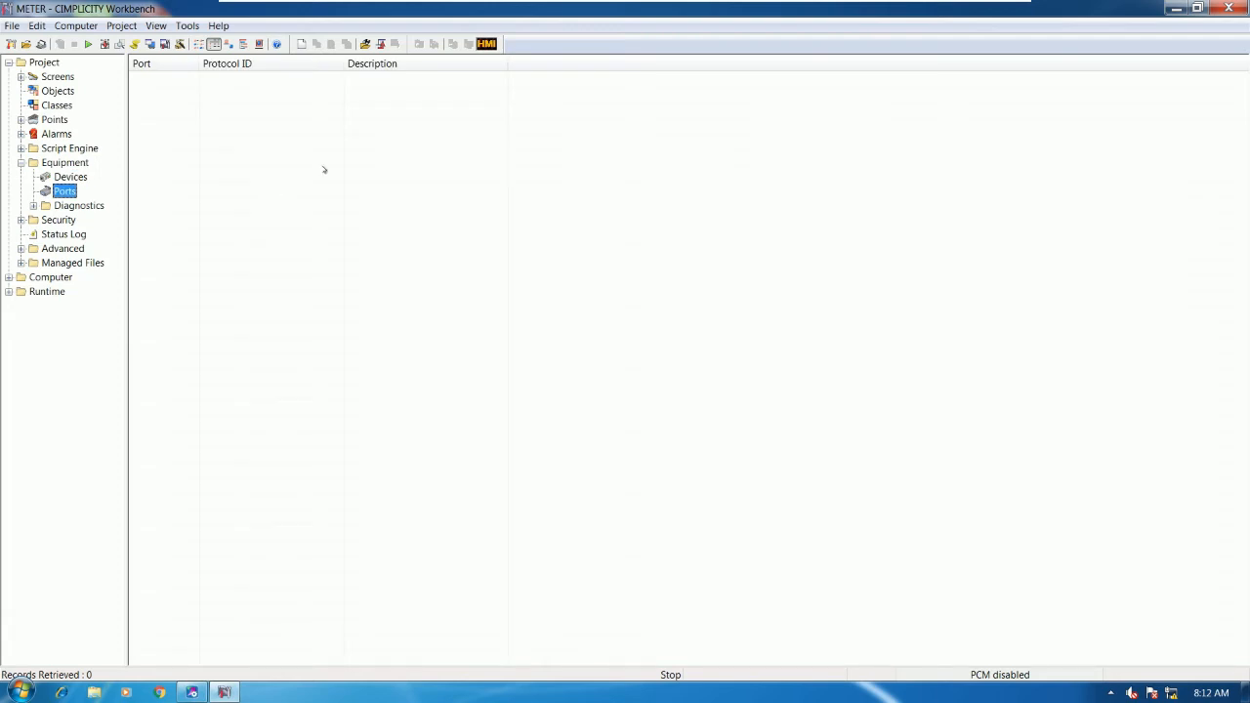
# - Add a new port using the S90_TRIPLEX protocol on S90TRI0 from the Ports list
pyautogui.rightClick(296, 138)
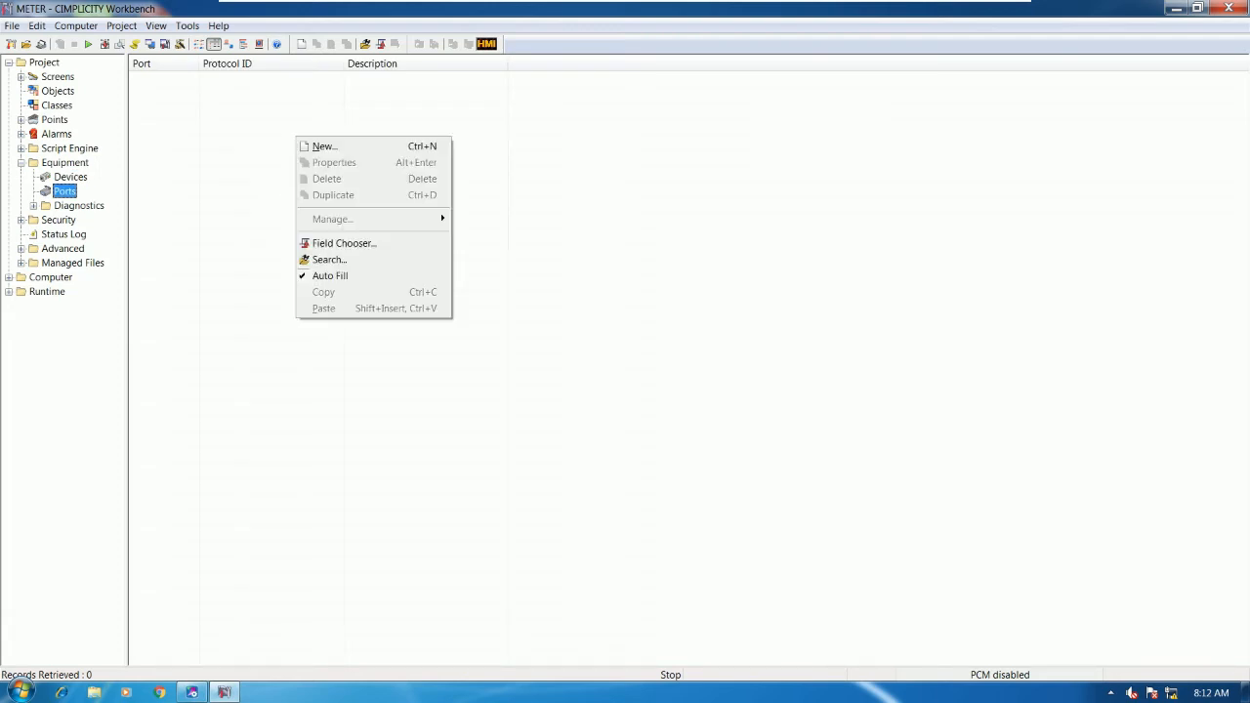
pyautogui.click(55, 189)
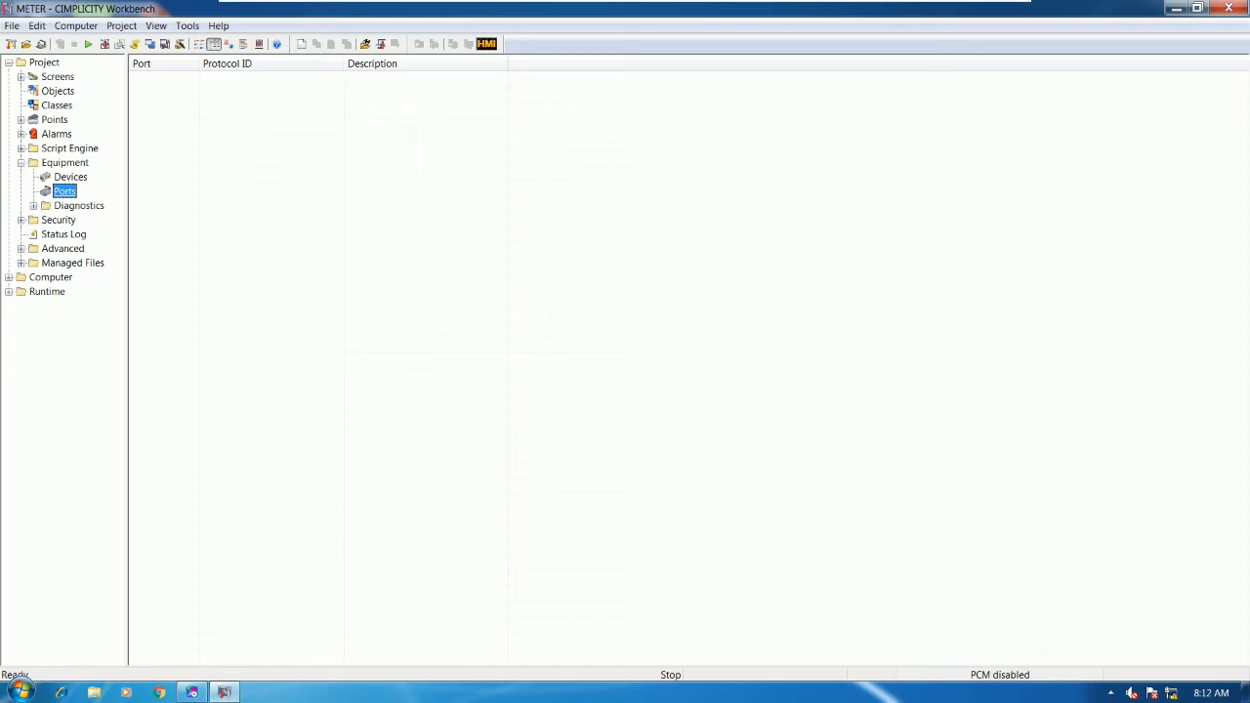
pyautogui.rightClick(280, 135)
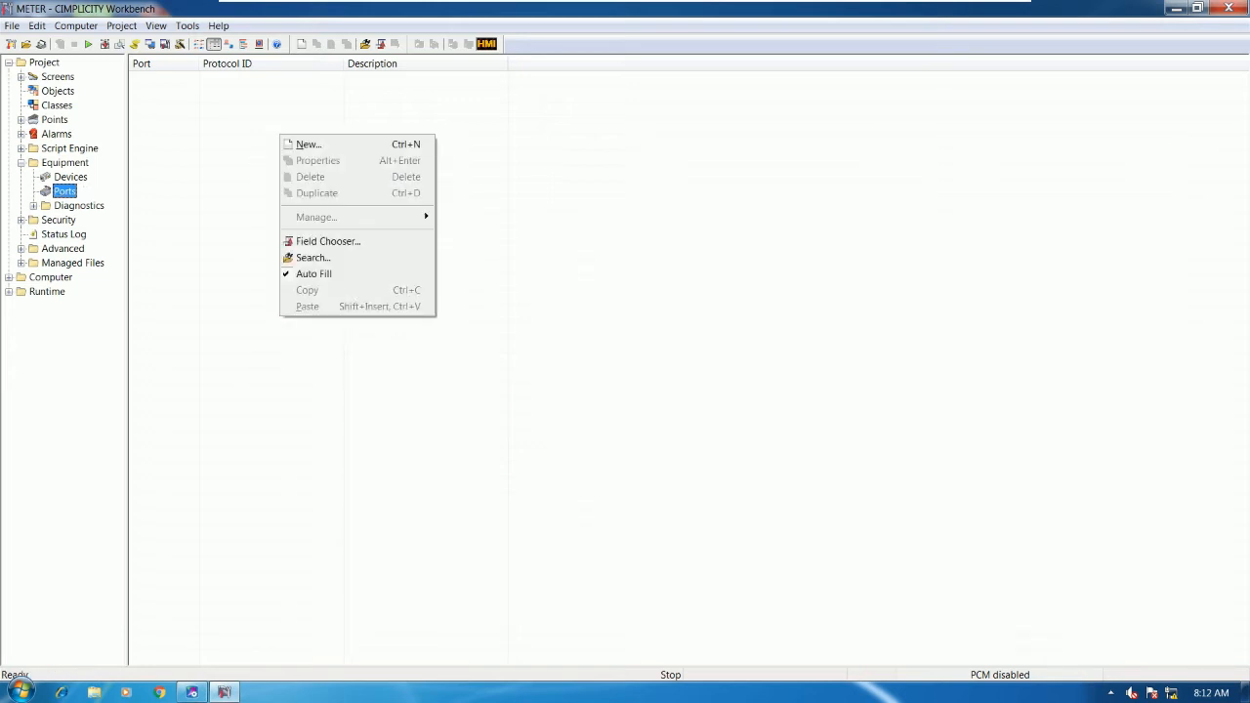
pyautogui.click(306, 145)
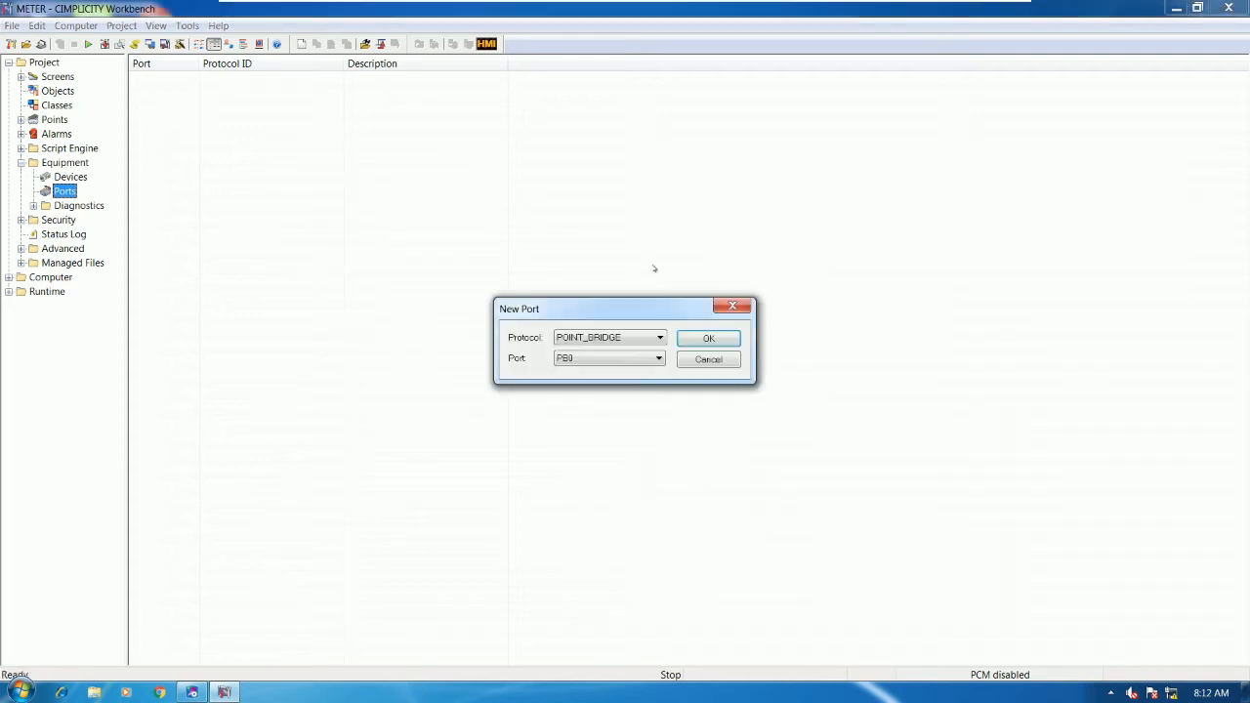
pyautogui.click(653, 338)
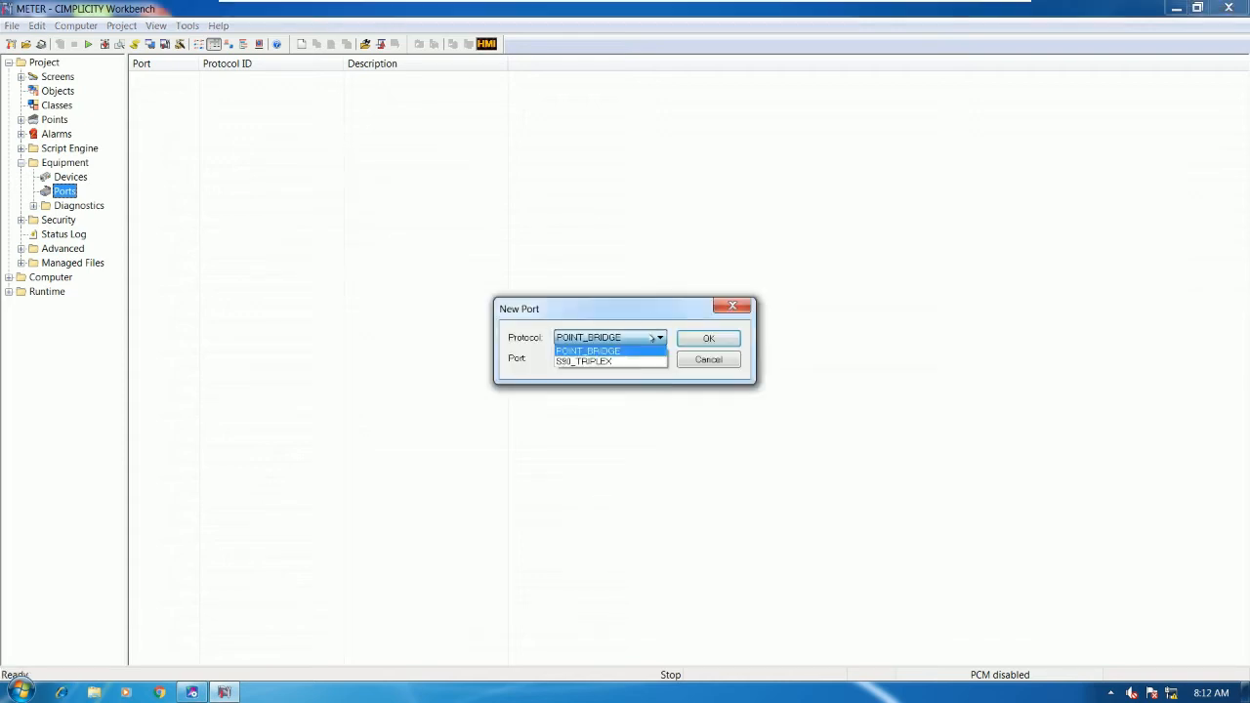
pyautogui.click(594, 362)
pyautogui.click(640, 364)
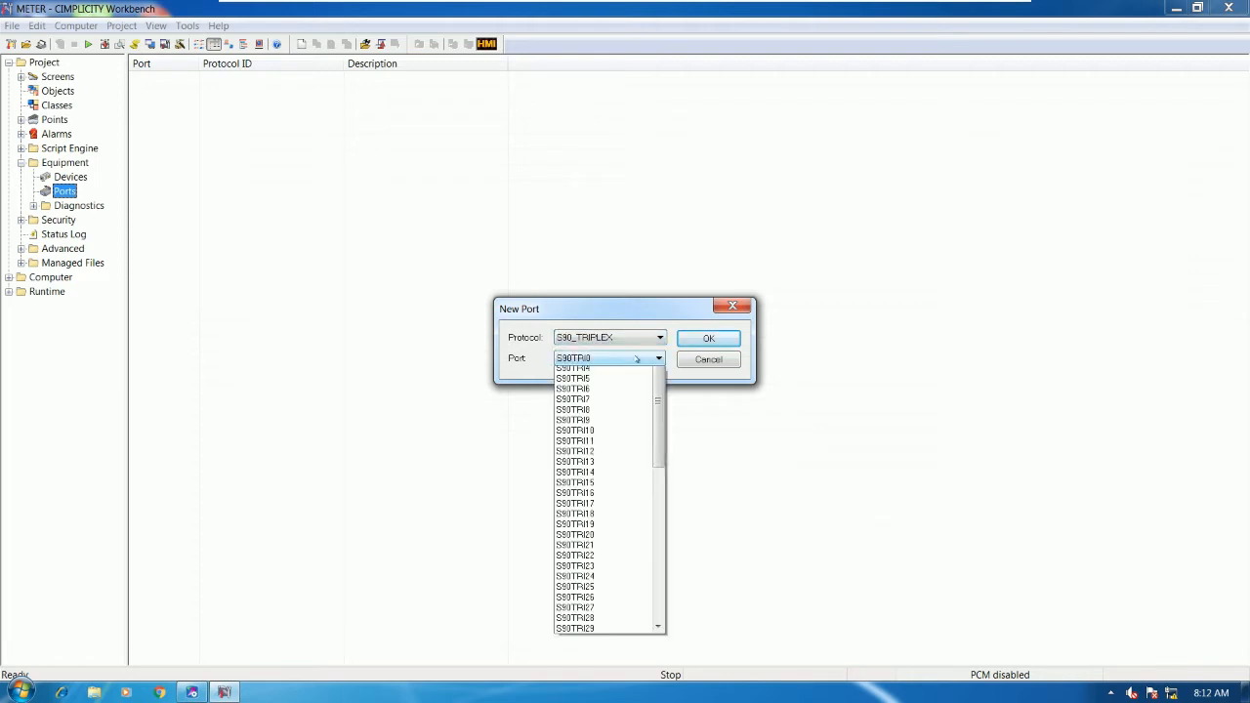
pyautogui.click(604, 372)
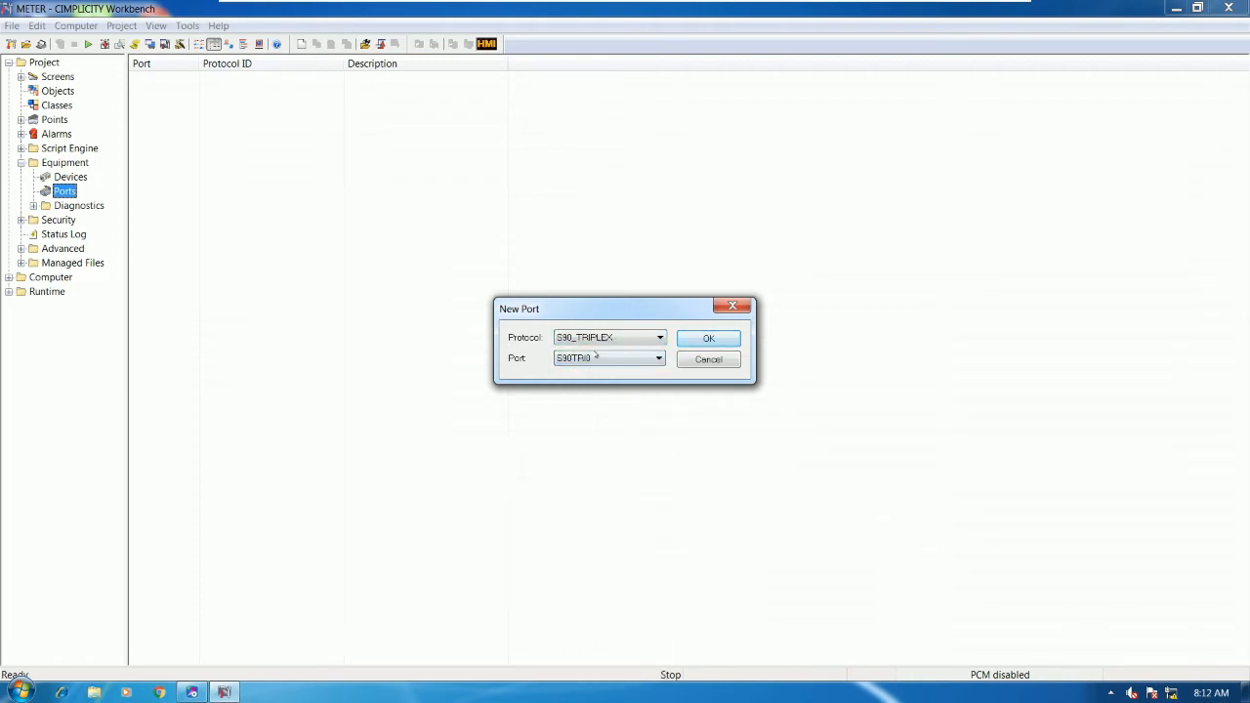
pyautogui.click(709, 338)
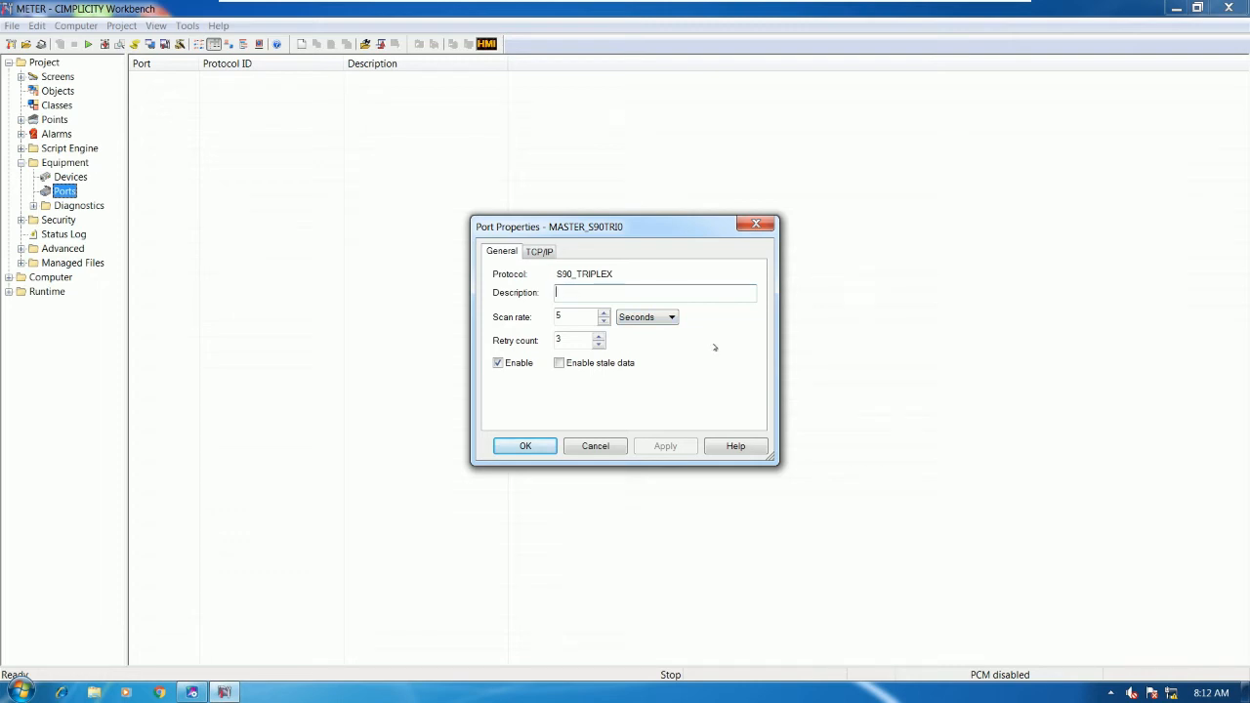
# - Describe the port as 'PORT FOR POWER METER' with a 1-second scan rate and save it
pyautogui.write('PORT FOR')
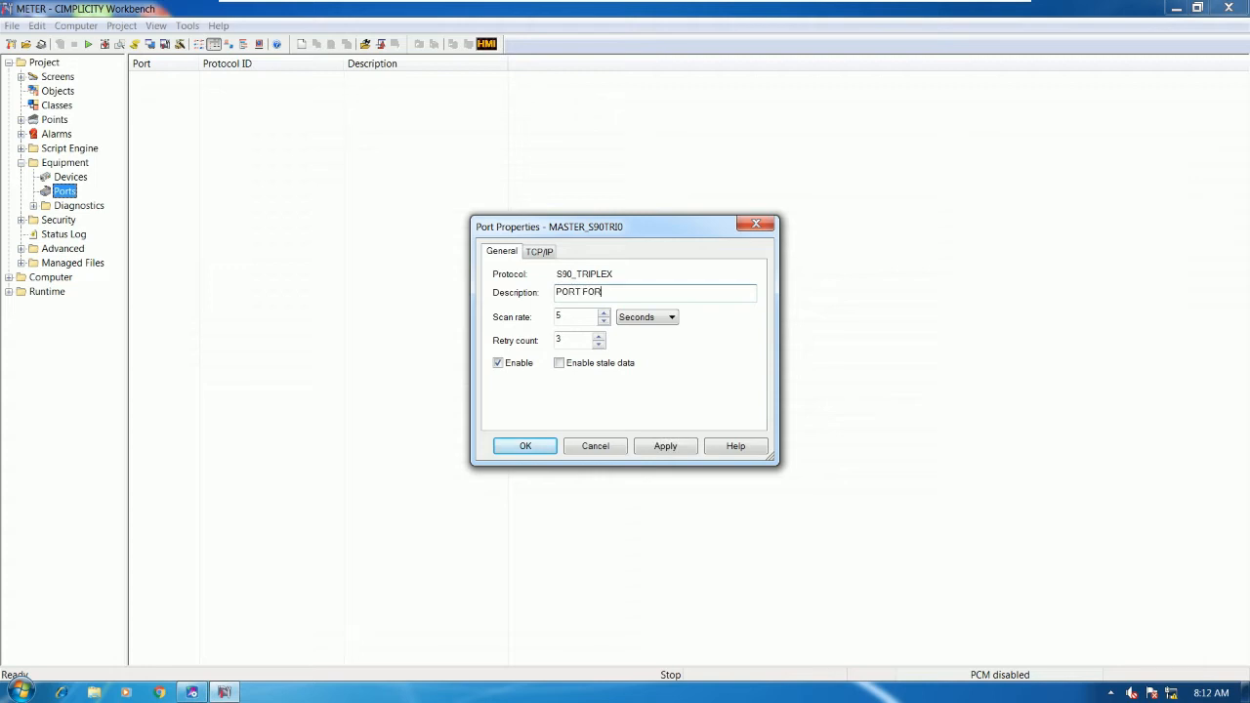
pyautogui.write(' POWER METER')
pyautogui.press('Tab')
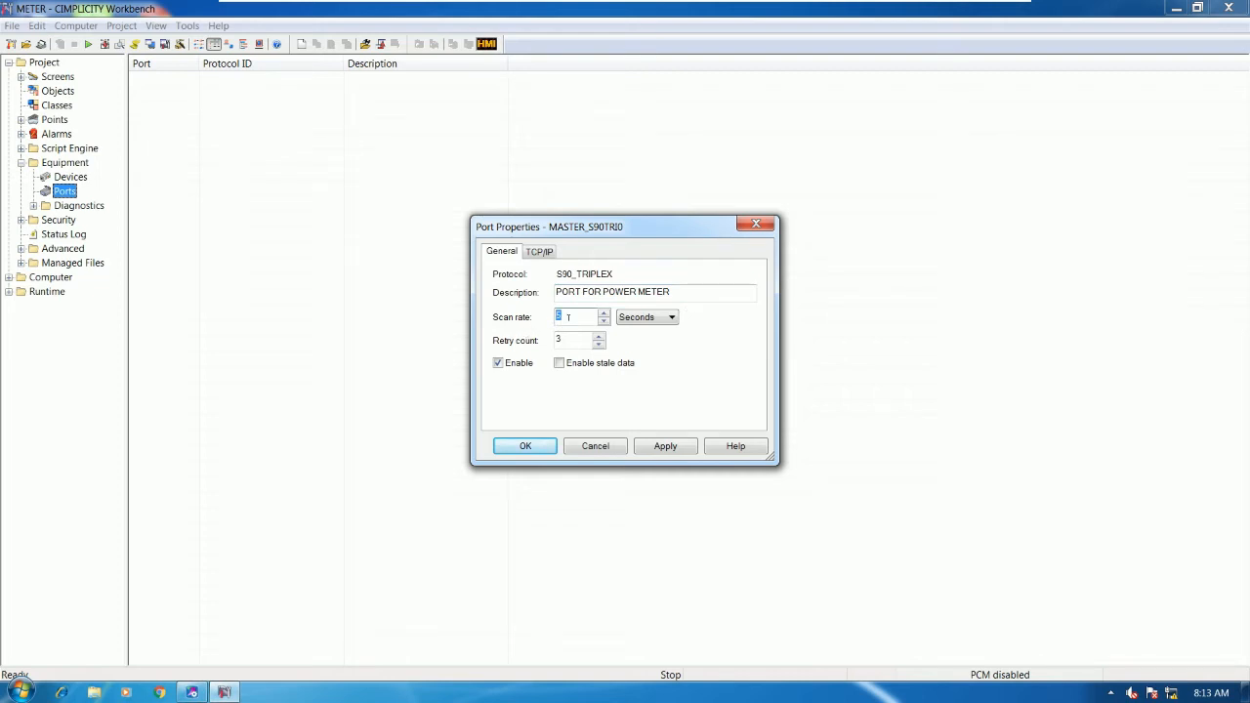
pyautogui.write('1')
pyautogui.click(541, 252)
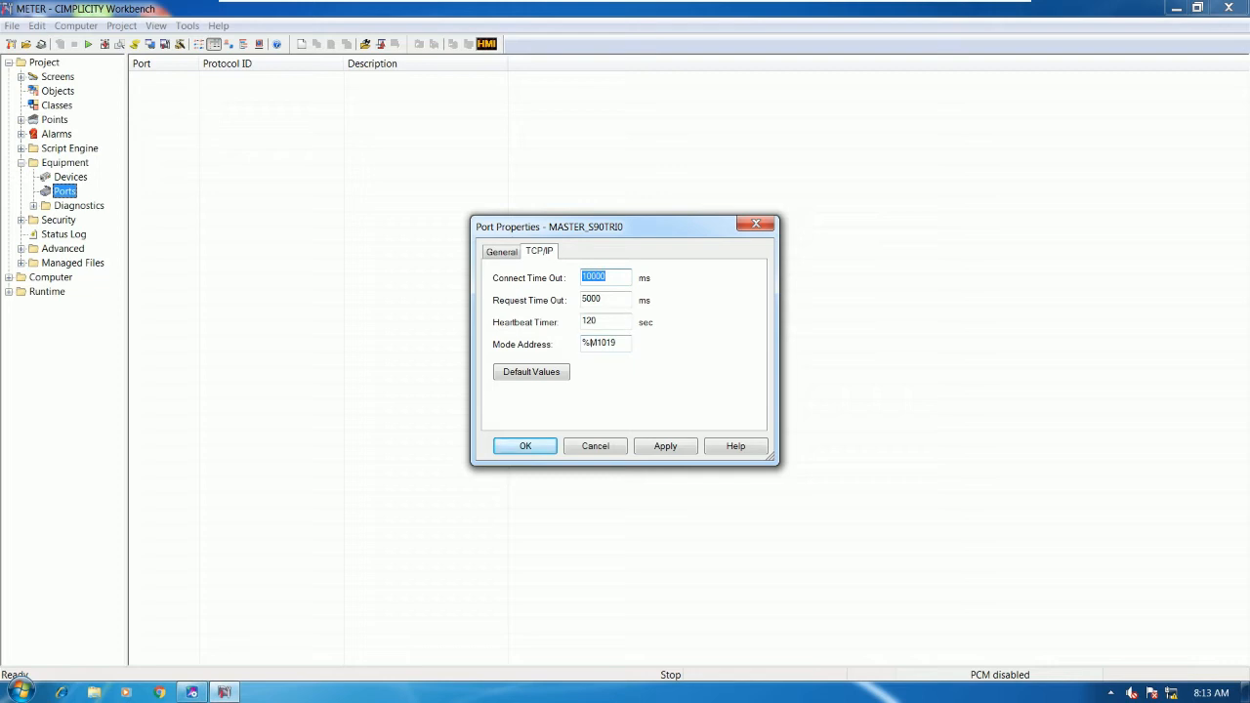
pyautogui.click(501, 252)
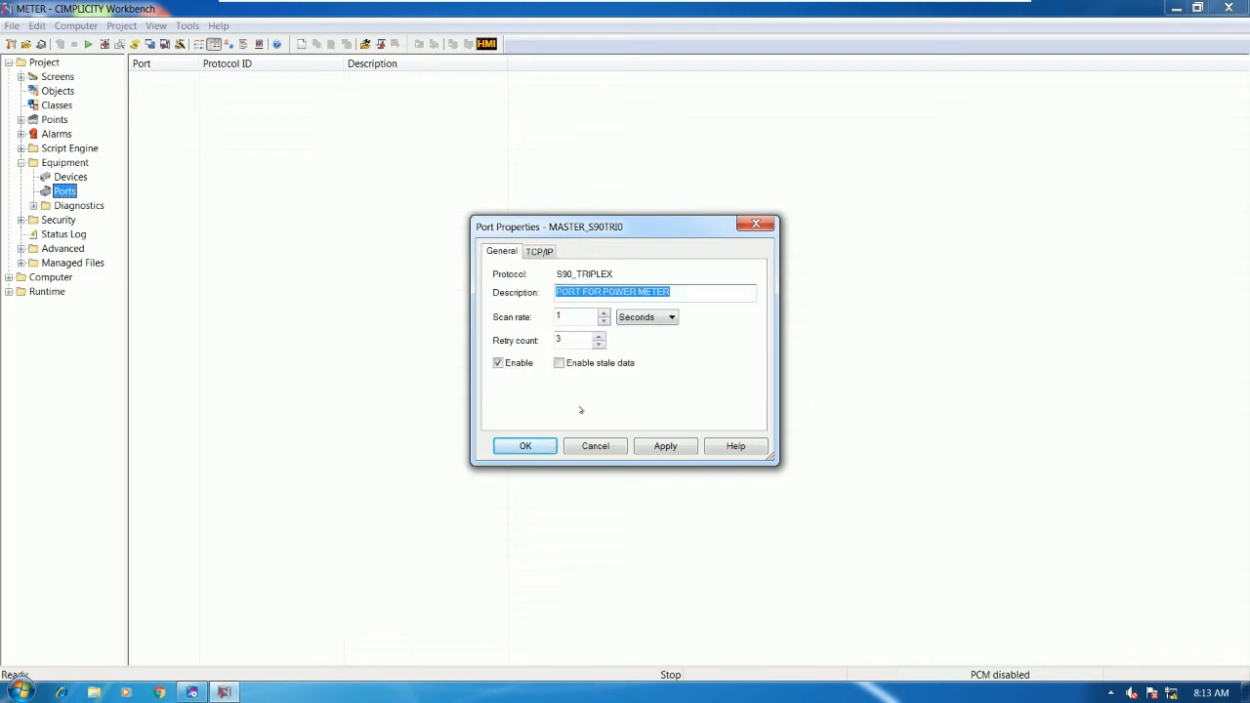
pyautogui.click(526, 446)
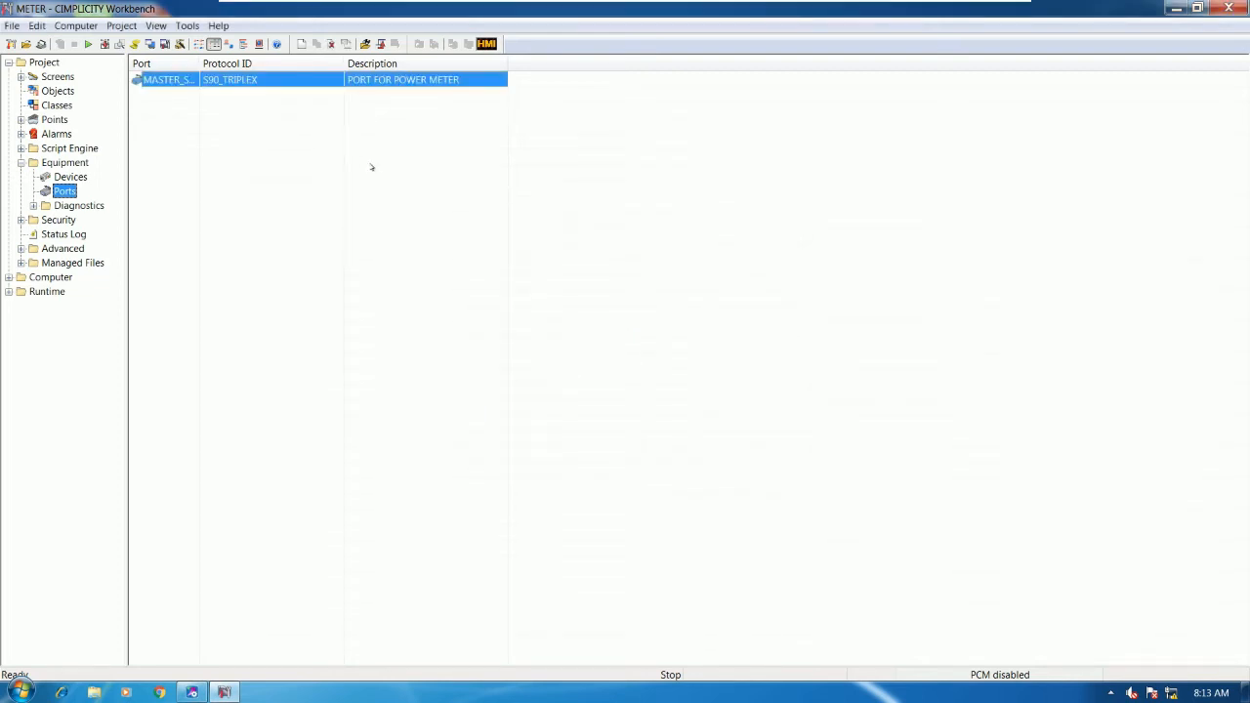
# - Widen the Port column so MASTER_S90TRI0 is fully readable
pyautogui.moveTo(200, 62); pyautogui.dragTo(221, 62)
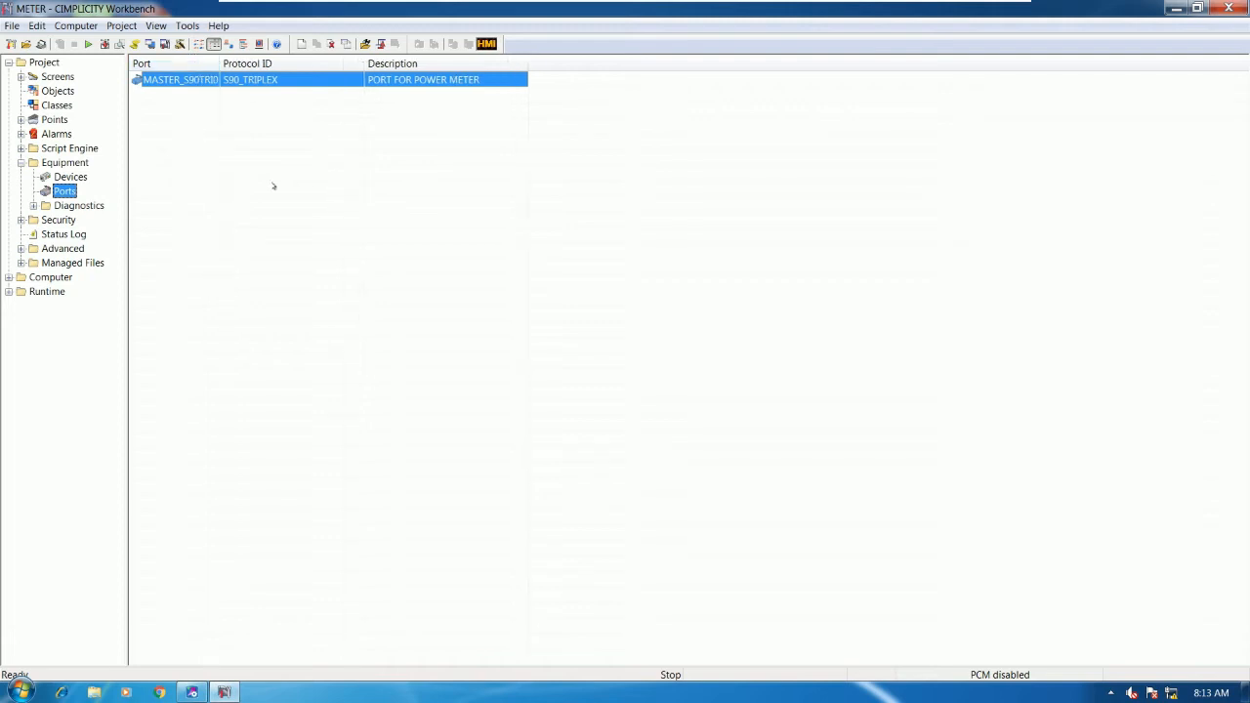
pyautogui.click(332, 163)
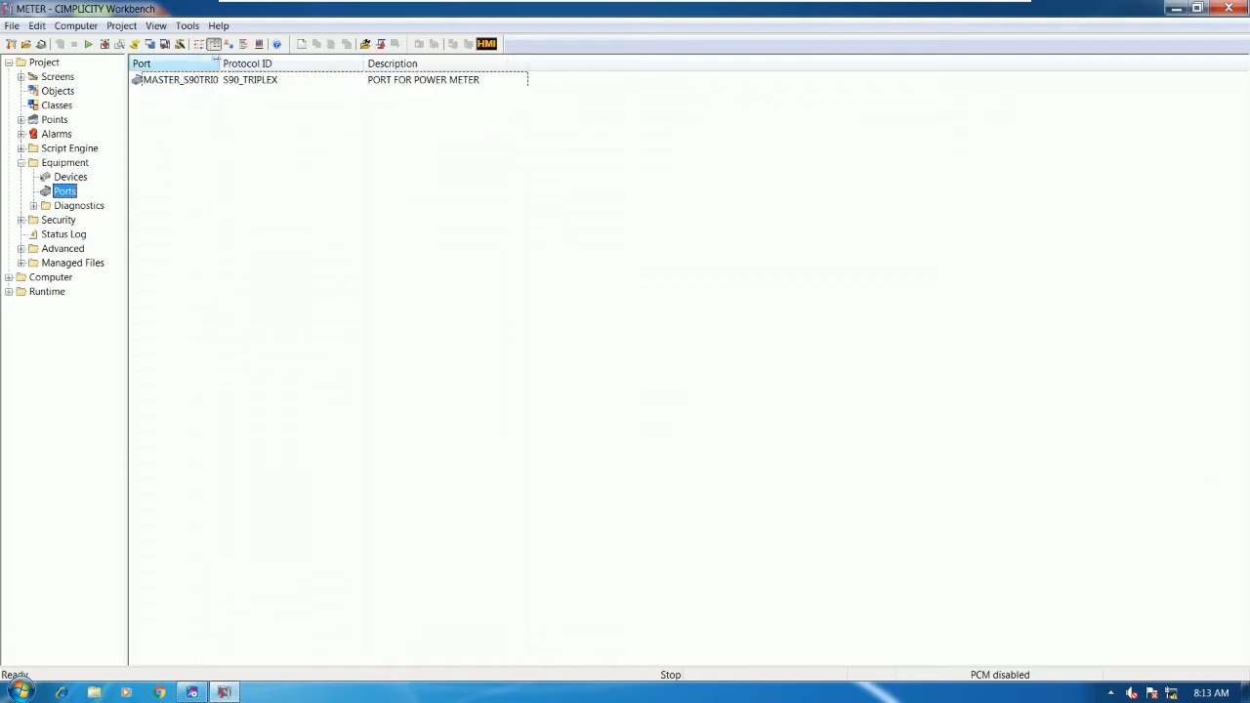
pyautogui.moveTo(220, 62); pyautogui.dragTo(238, 62)
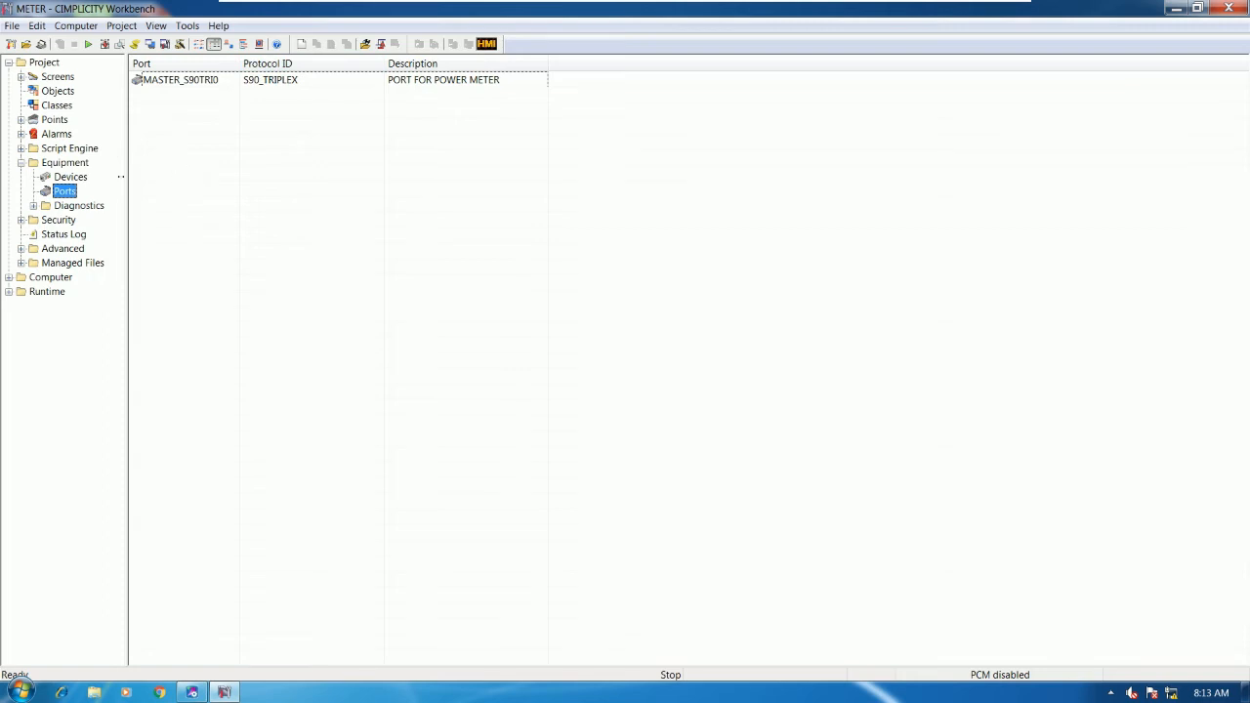
# - Open a new device form from the Devices list, with port MASTER_S90TRI0 prefilled
pyautogui.click(86, 178)
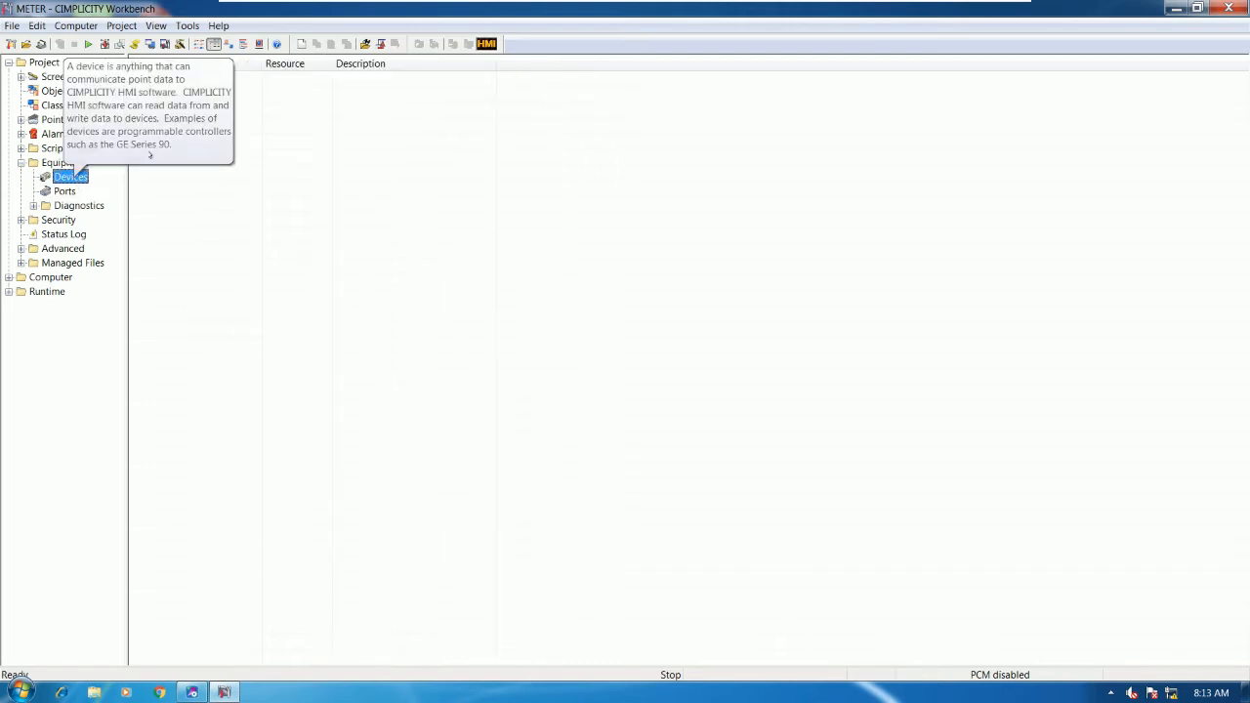
pyautogui.rightClick(293, 116)
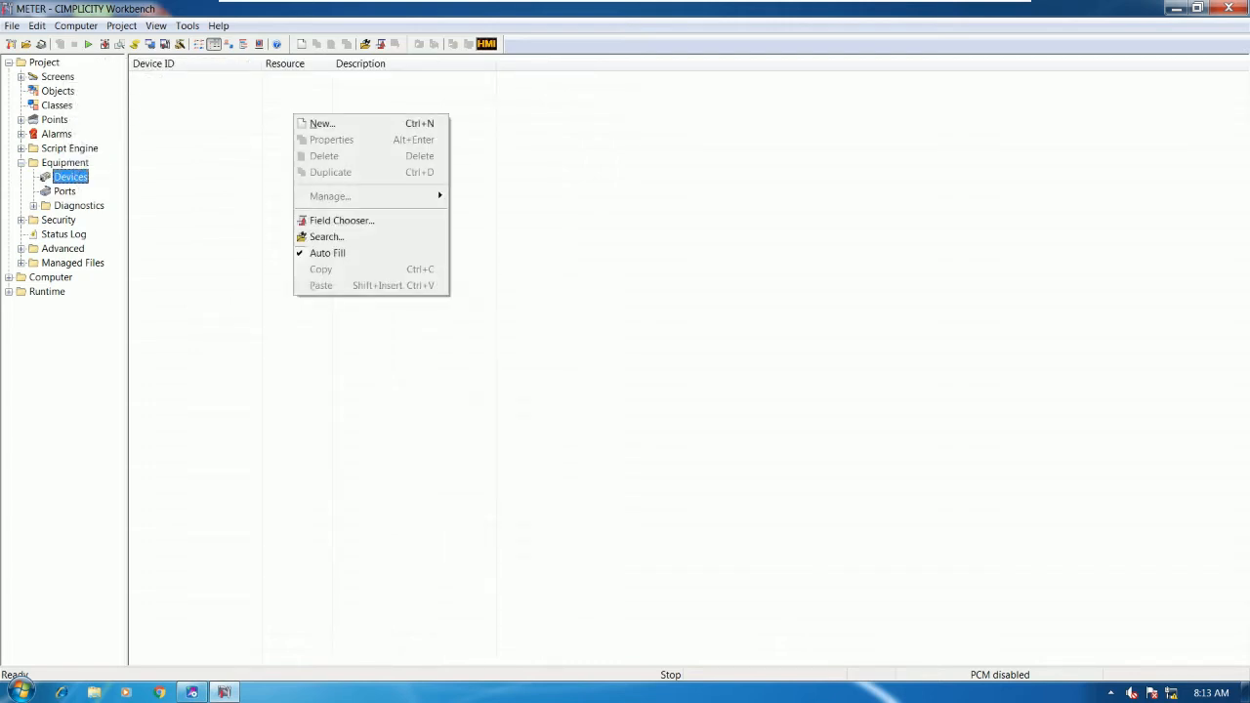
pyautogui.click(342, 125)
pyautogui.moveTo(625, 357); pyautogui.dragTo(533, 360)
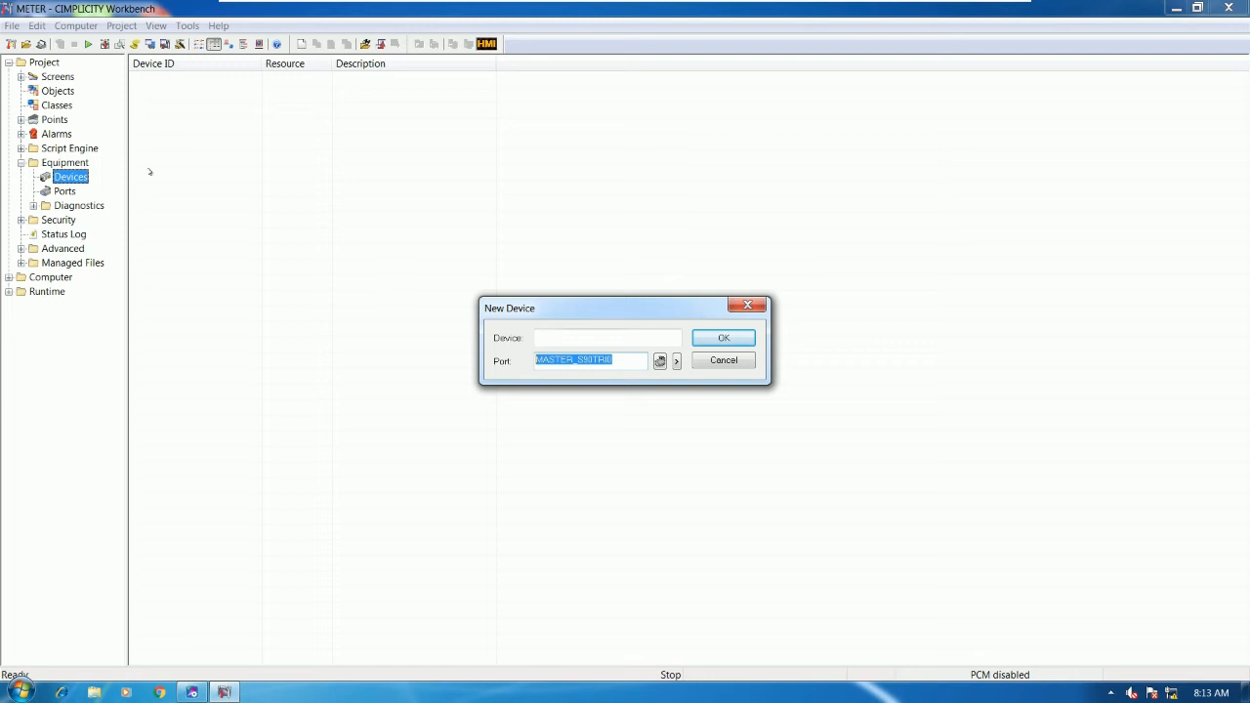
# - Name the device PLC1, confirm it, and keep PACSystems RX3i as its model type
pyautogui.click(557, 338)
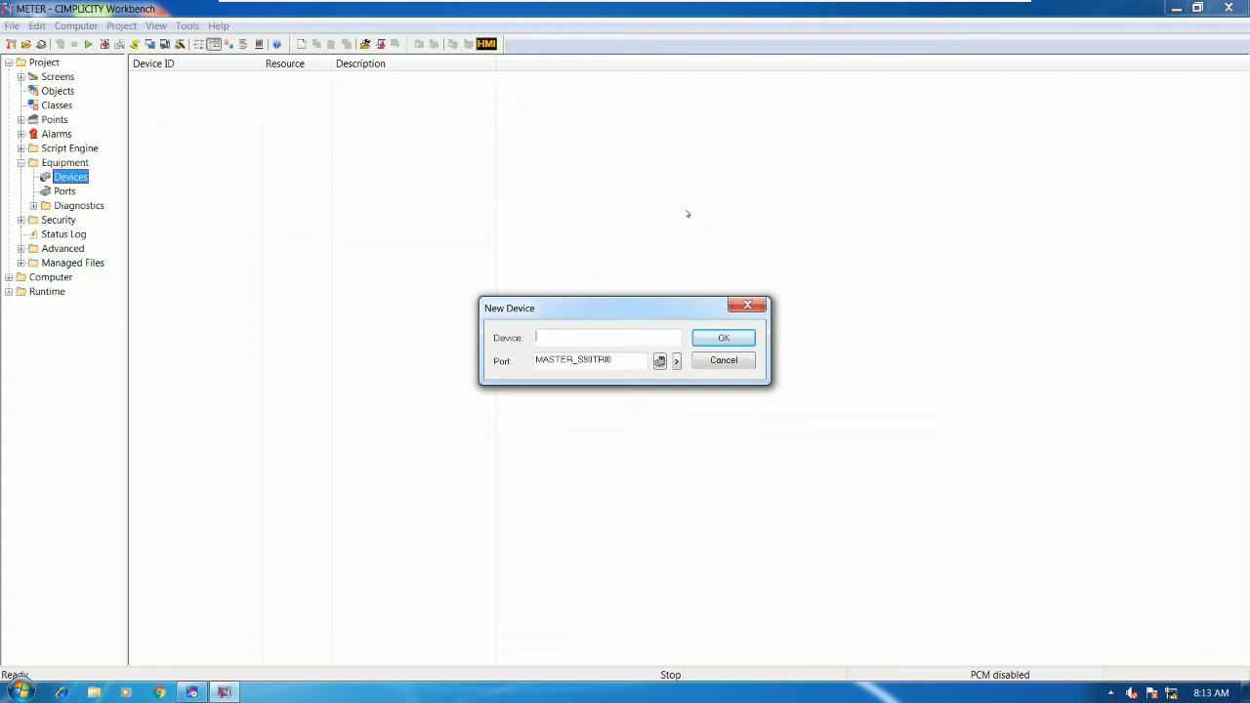
pyautogui.write('PLC1')
pyautogui.click(722, 336)
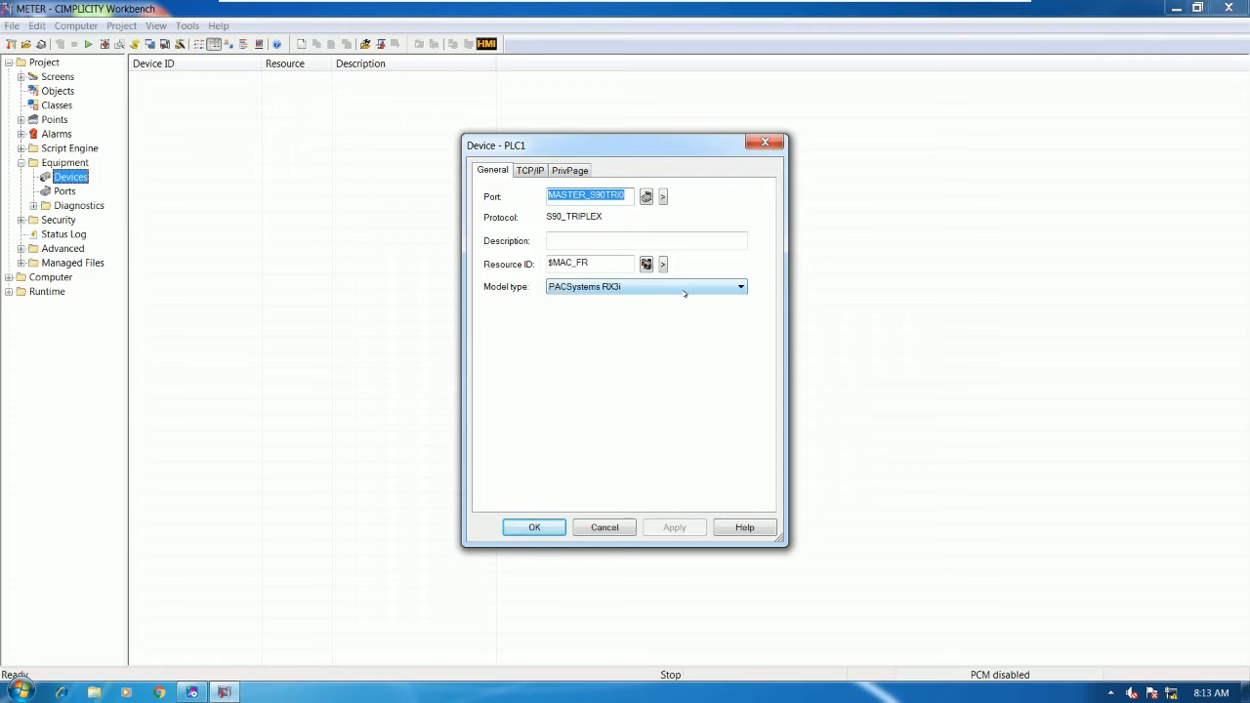
pyautogui.click(687, 286)
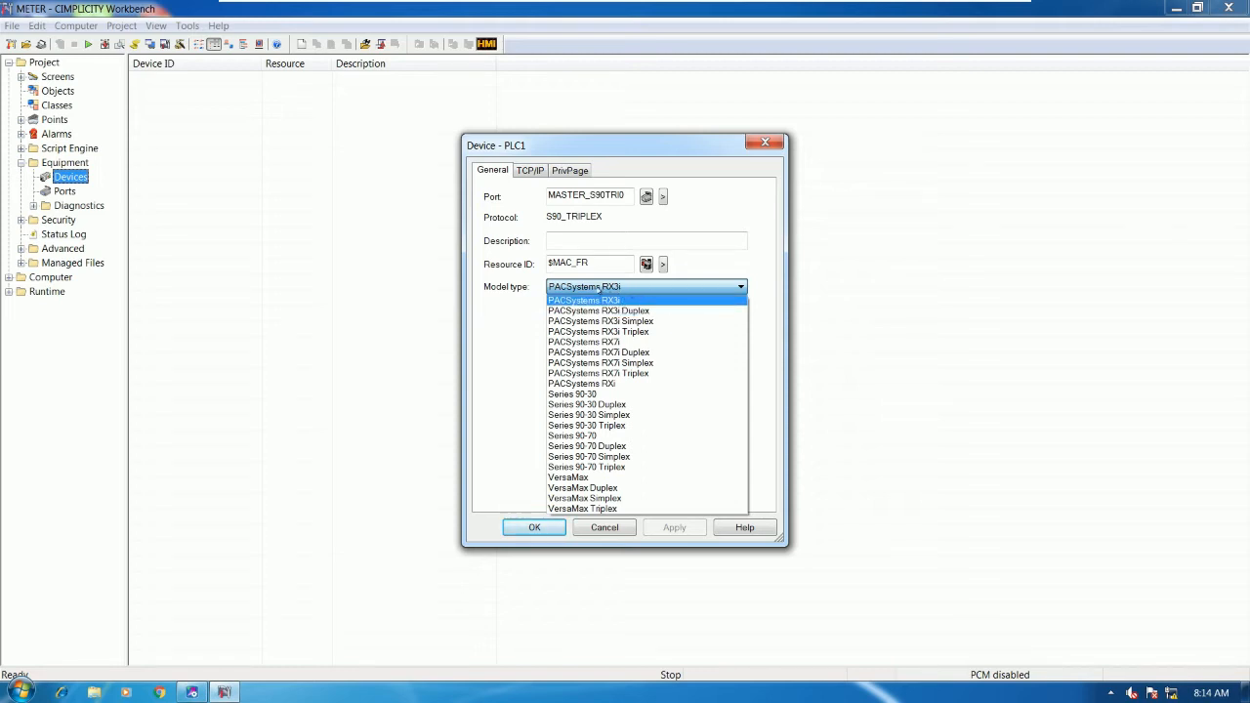
pyautogui.click(655, 294)
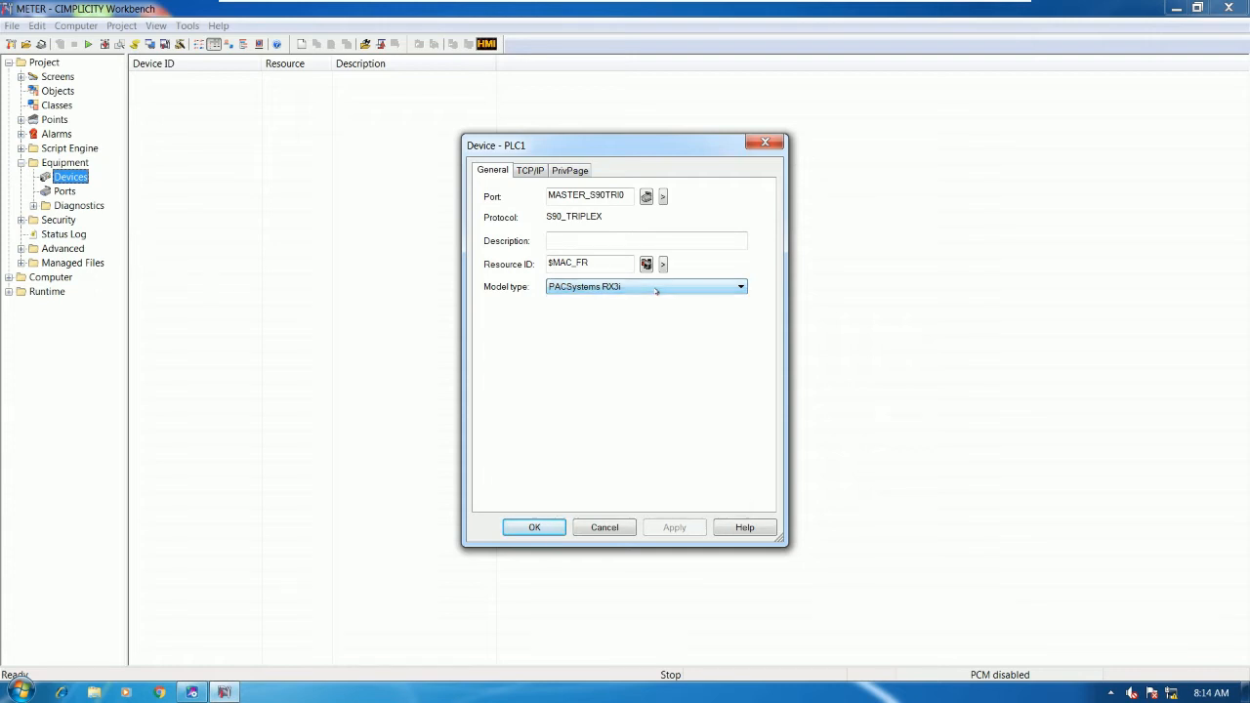
# - Check PLC1's TCP/IP primary cable address, 192.168.0.100
pyautogui.click(530, 171)
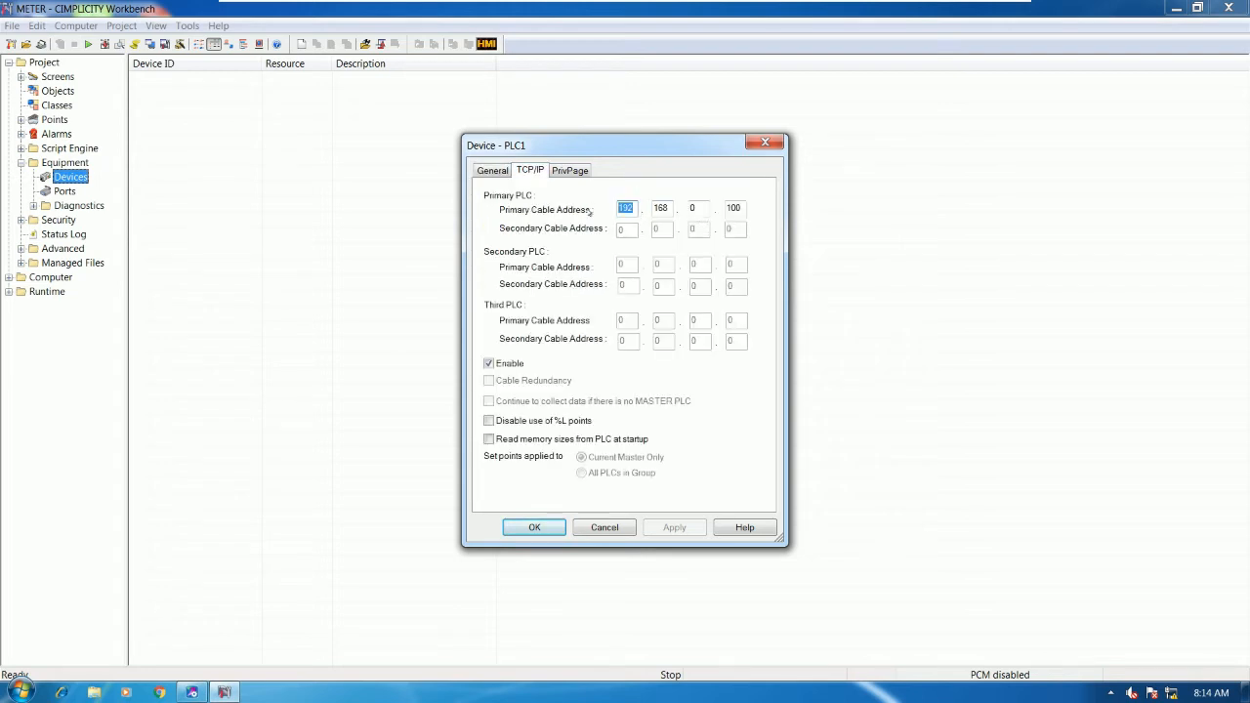
pyautogui.press('Tab')
pyautogui.doubleClick(731, 207)
# - In Proficy Machine Edition, expand Rack 0 and open the Slot 3 Ethernet module's parameters
pyautogui.click(193, 692)
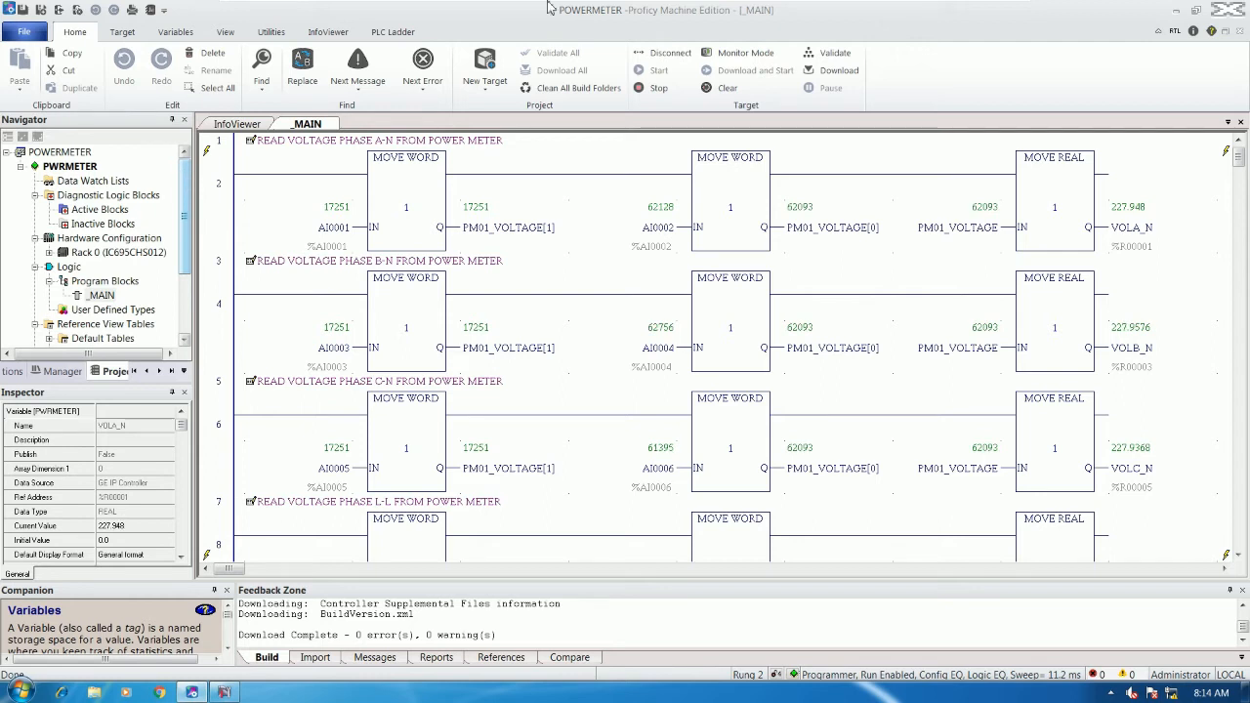
pyautogui.click(82, 166)
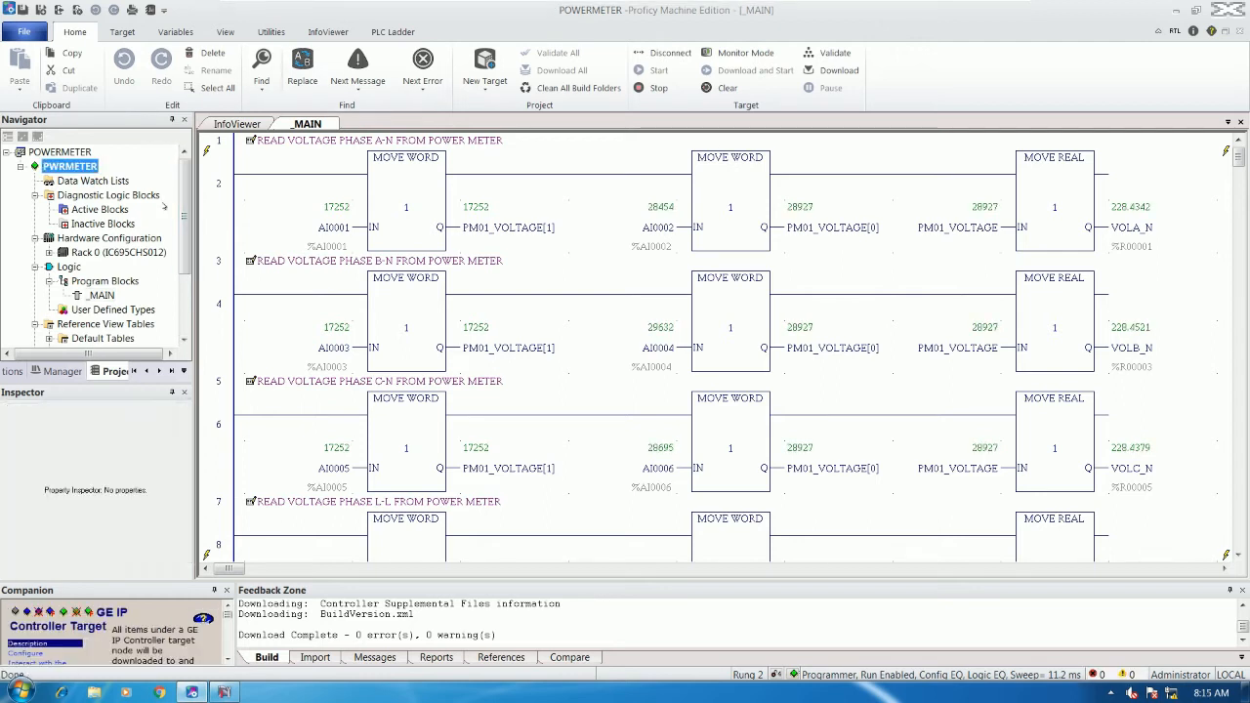
pyautogui.moveTo(181, 426); pyautogui.dragTo(184, 550)
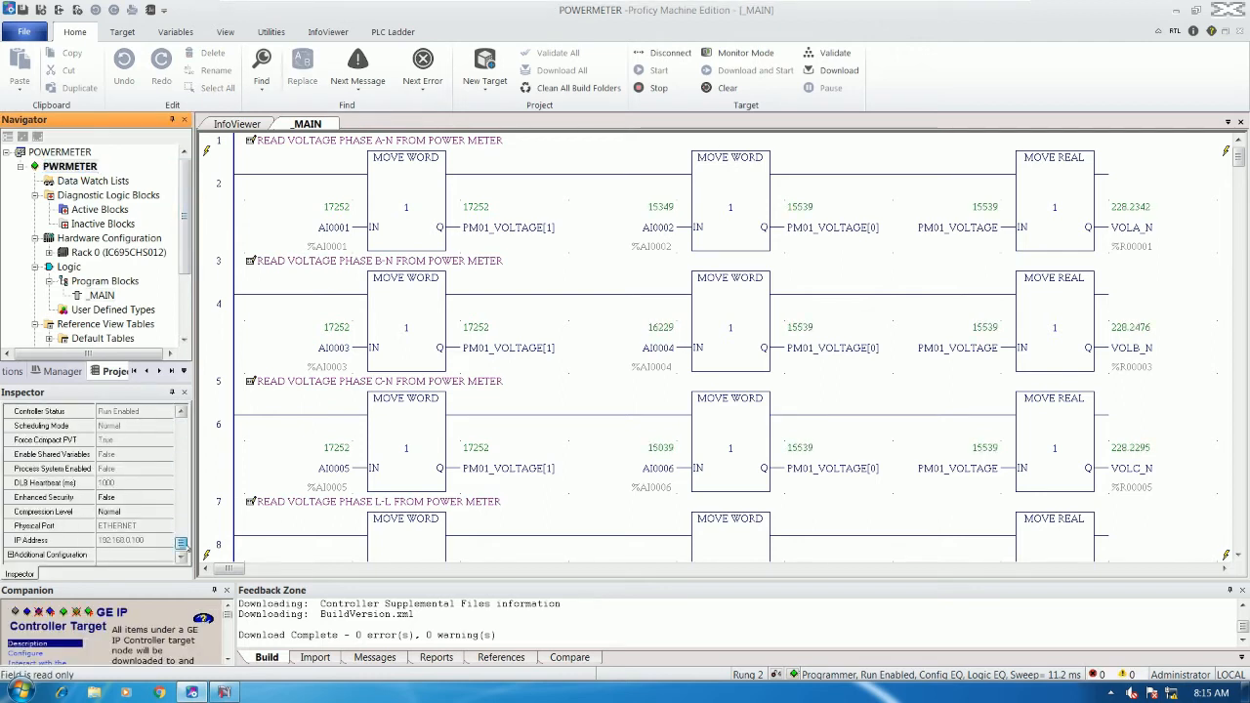
pyautogui.doubleClick(71, 252)
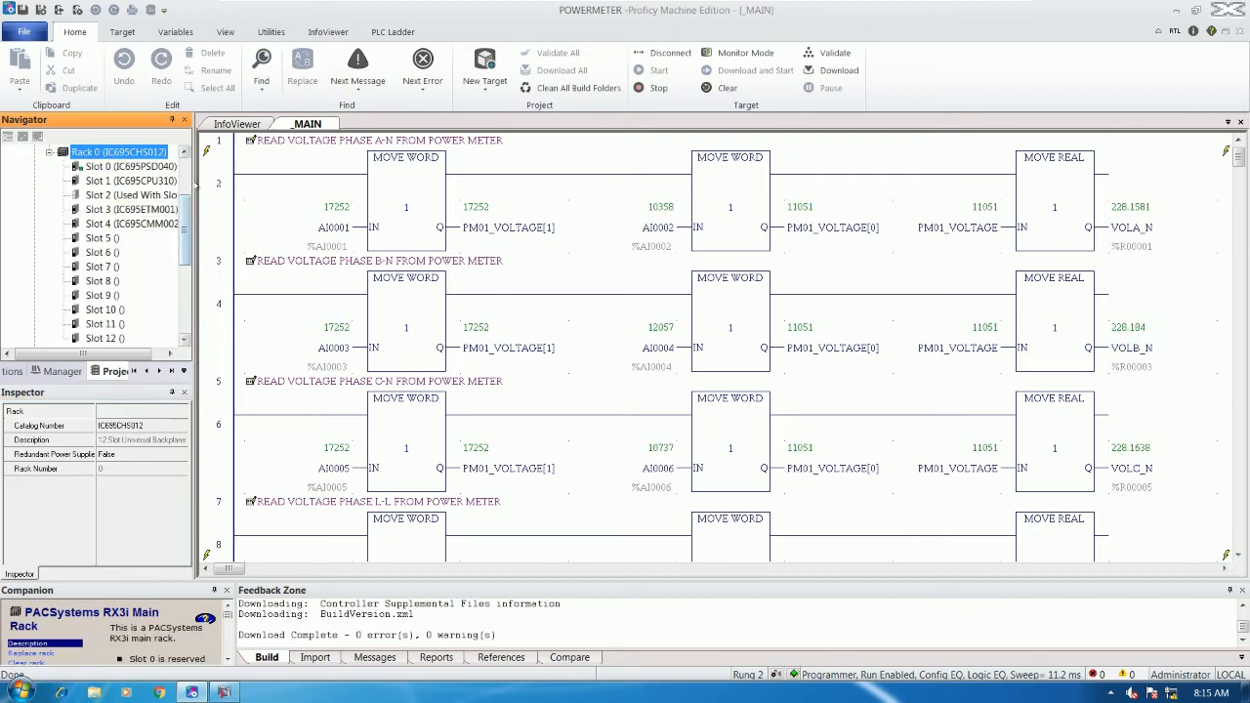
pyautogui.moveTo(193, 186); pyautogui.dragTo(250, 182)
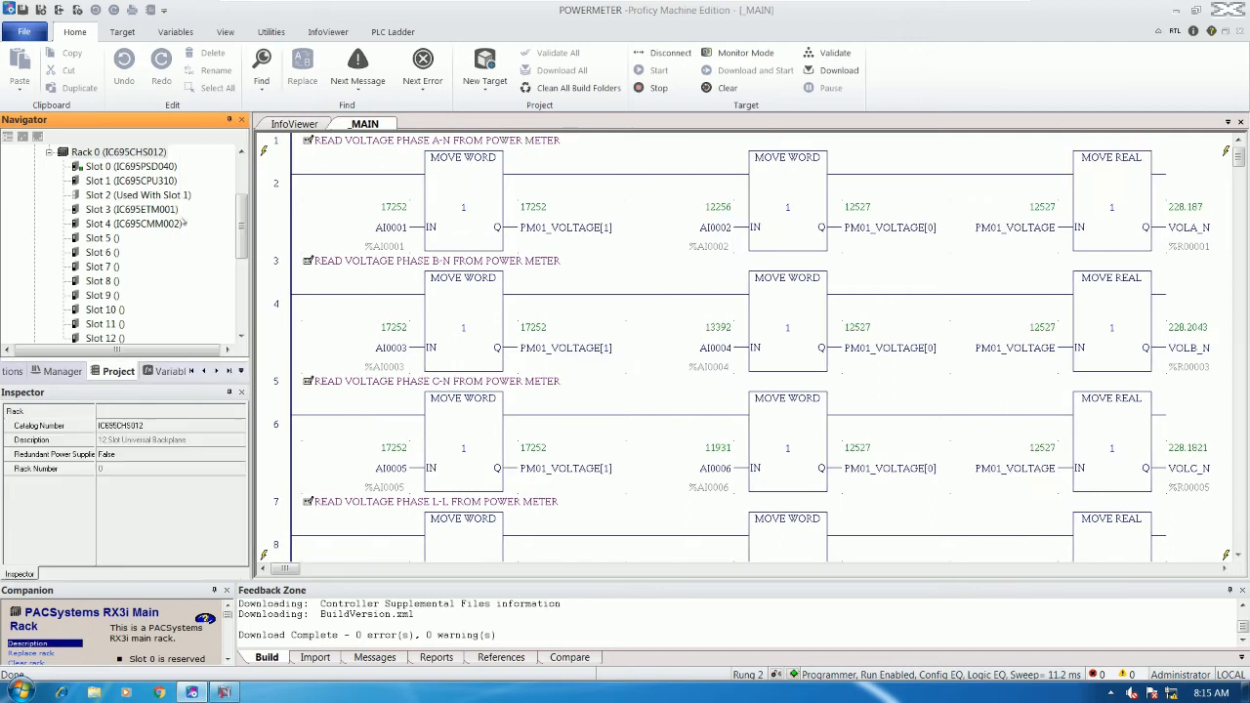
pyautogui.click(149, 211)
pyautogui.doubleClick(150, 211)
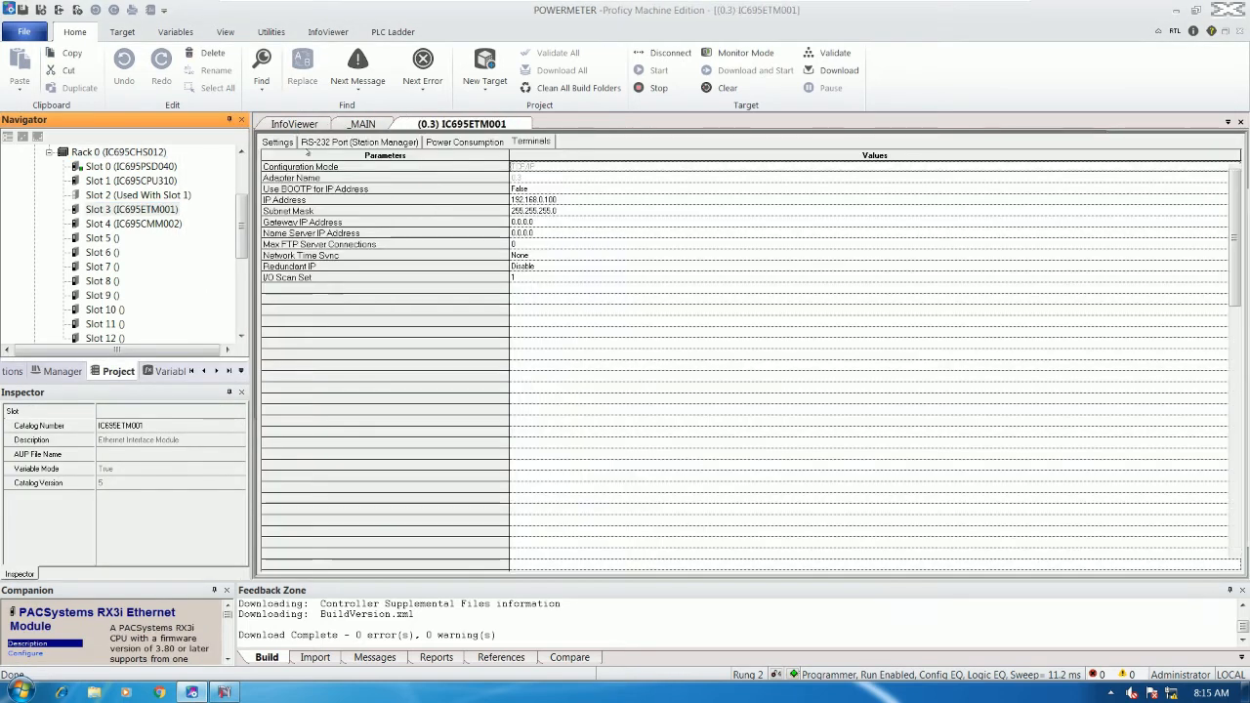
# - Verify the module's IP Address is 192.168.0.100 on the Settings tab, then return to PLC1
pyautogui.click(277, 141)
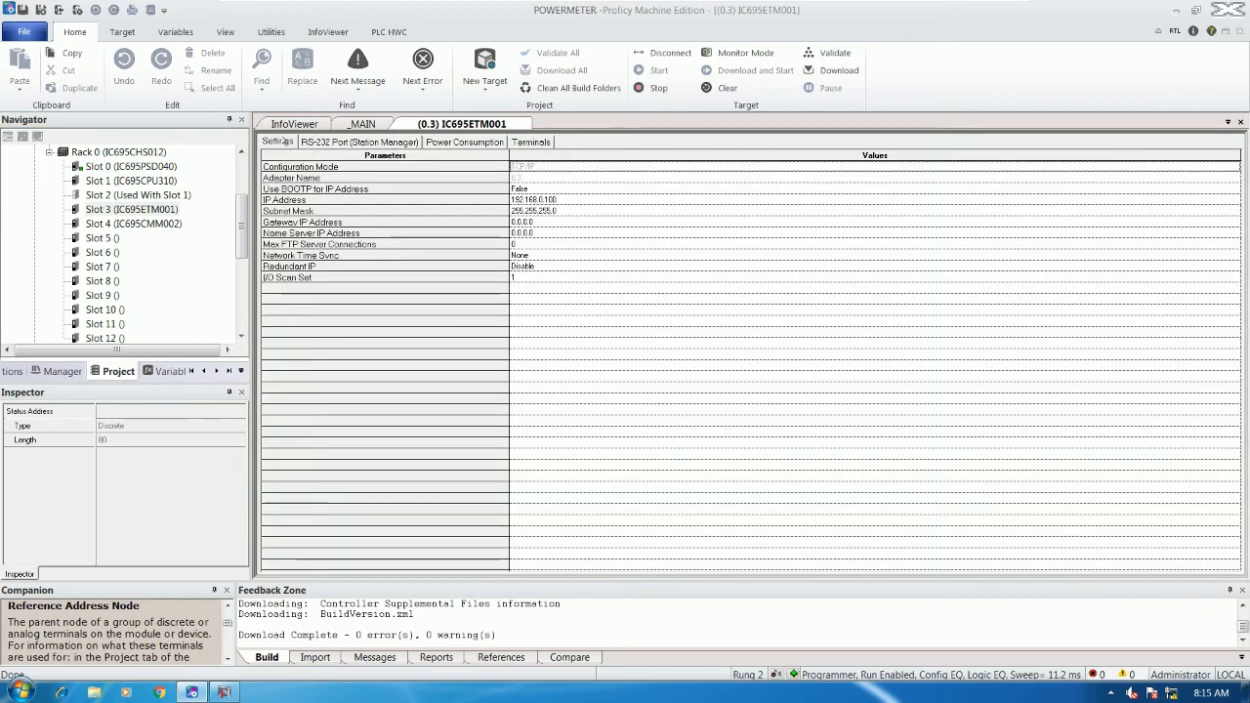
pyautogui.click(553, 201)
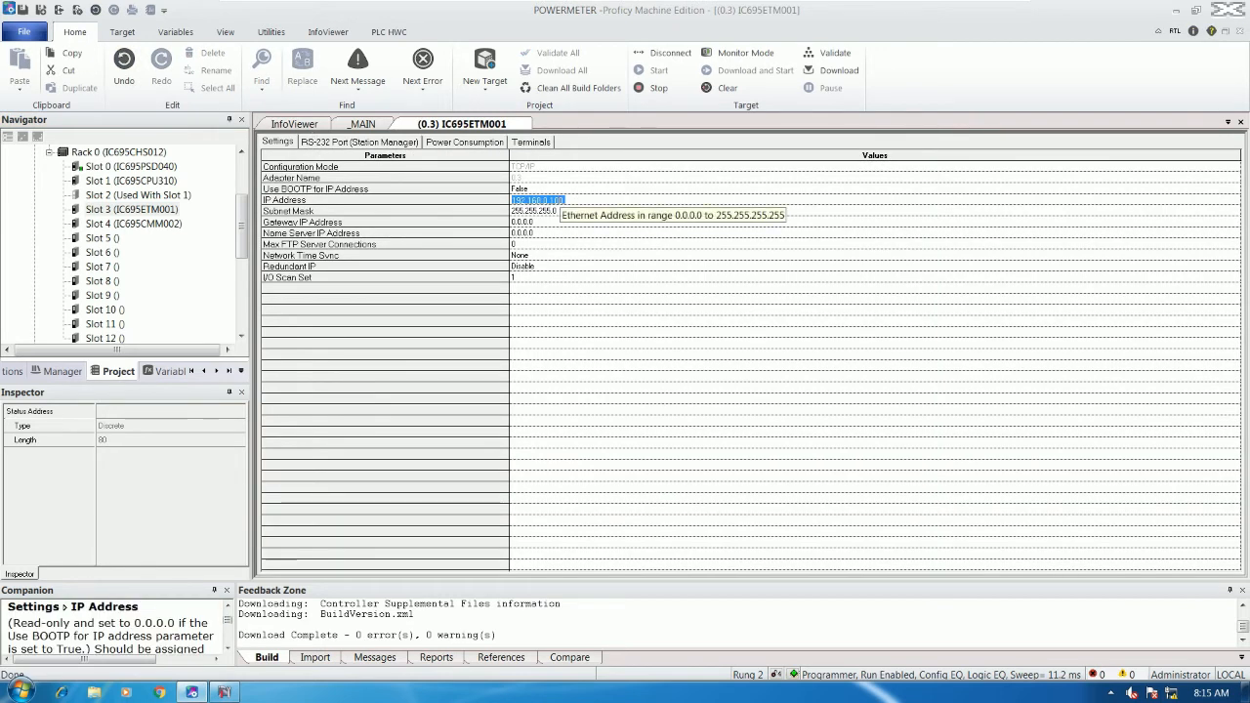
pyautogui.moveTo(242, 222); pyautogui.dragTo(245, 186)
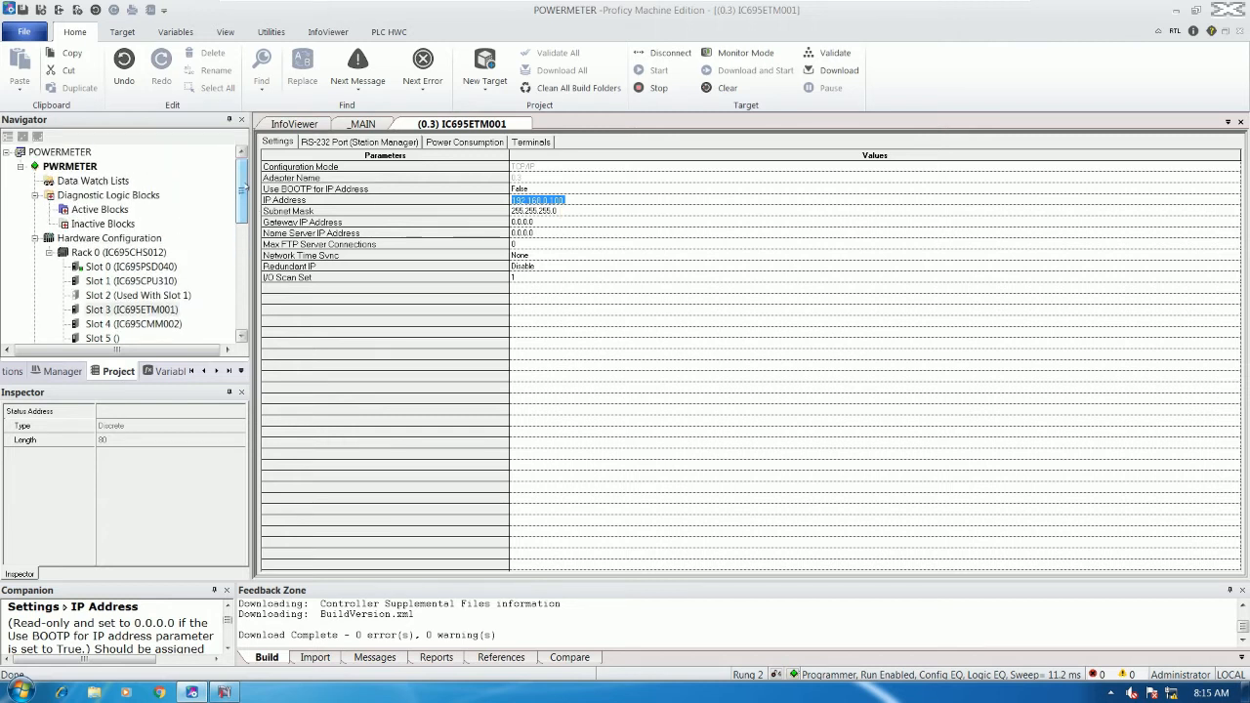
pyautogui.click(132, 309)
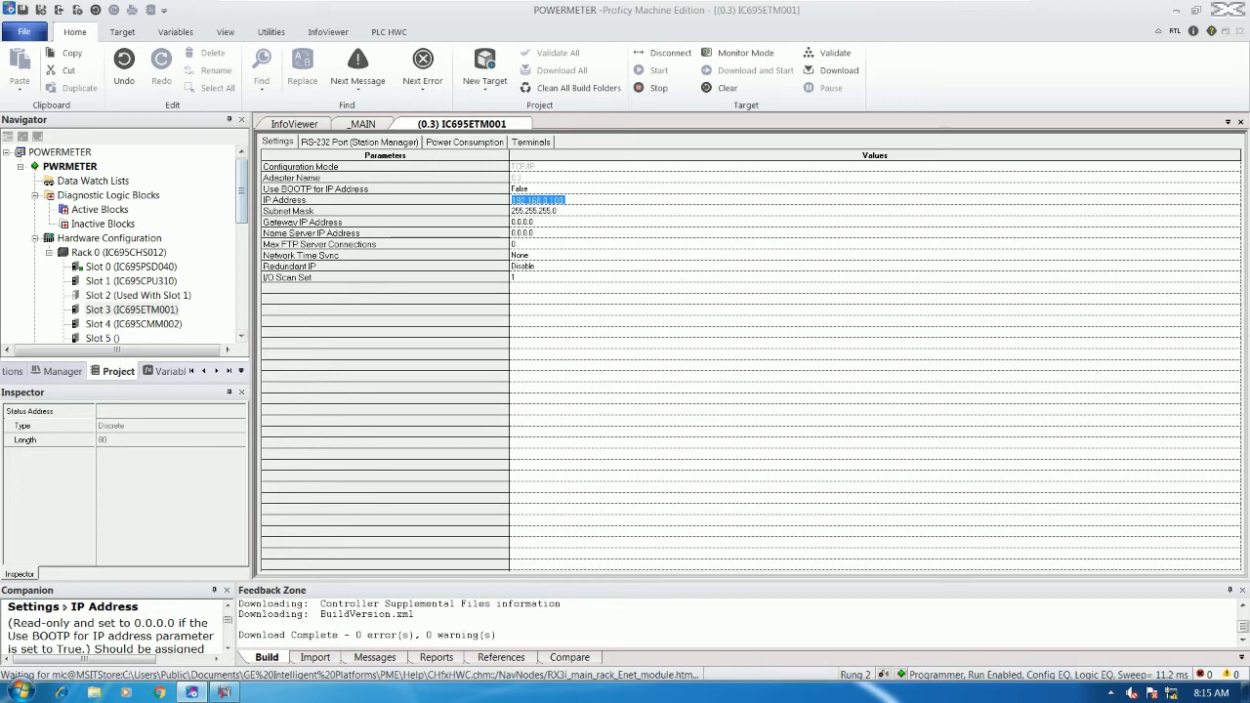
pyautogui.click(224, 692)
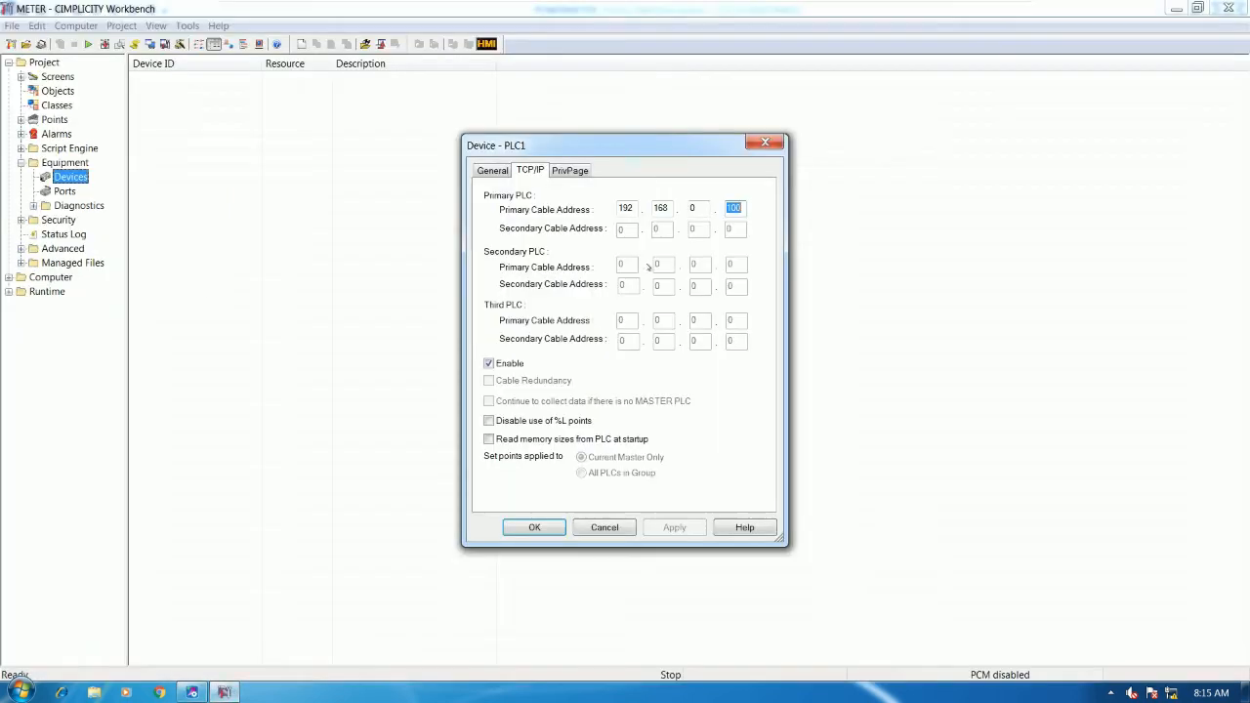
# - Confirm PLC1's address 192.168.0.100 and accept the device settings
pyautogui.moveTo(636, 208); pyautogui.dragTo(599, 203)
pyautogui.doubleClick(662, 208)
pyautogui.doubleClick(693, 208)
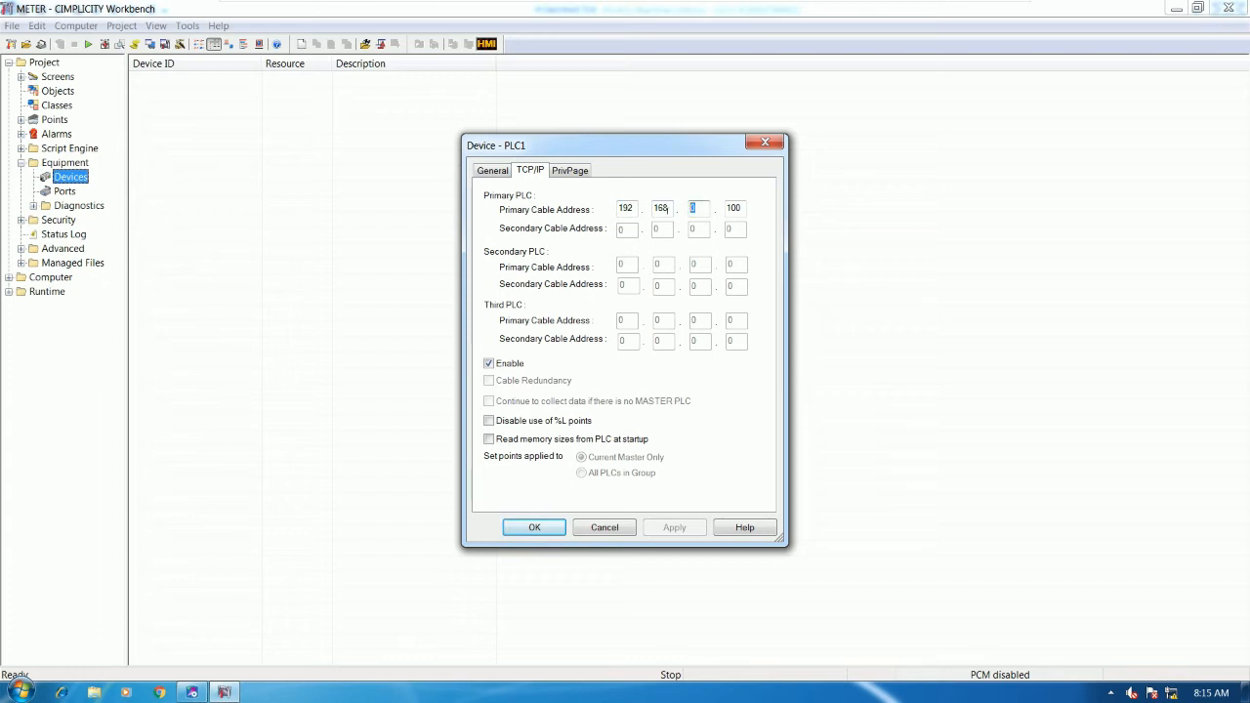
pyautogui.doubleClick(733, 207)
pyautogui.click(533, 529)
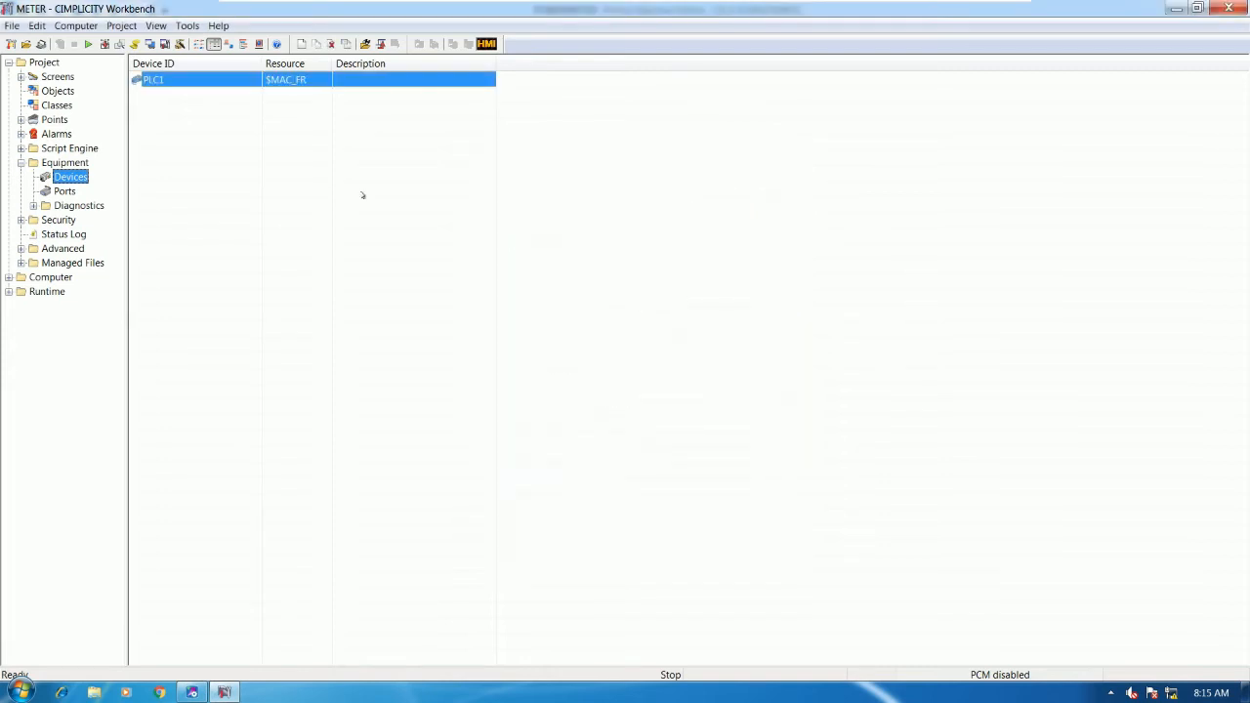
# - Give PLC1 the description 'POWER METER'
pyautogui.doubleClick(220, 83)
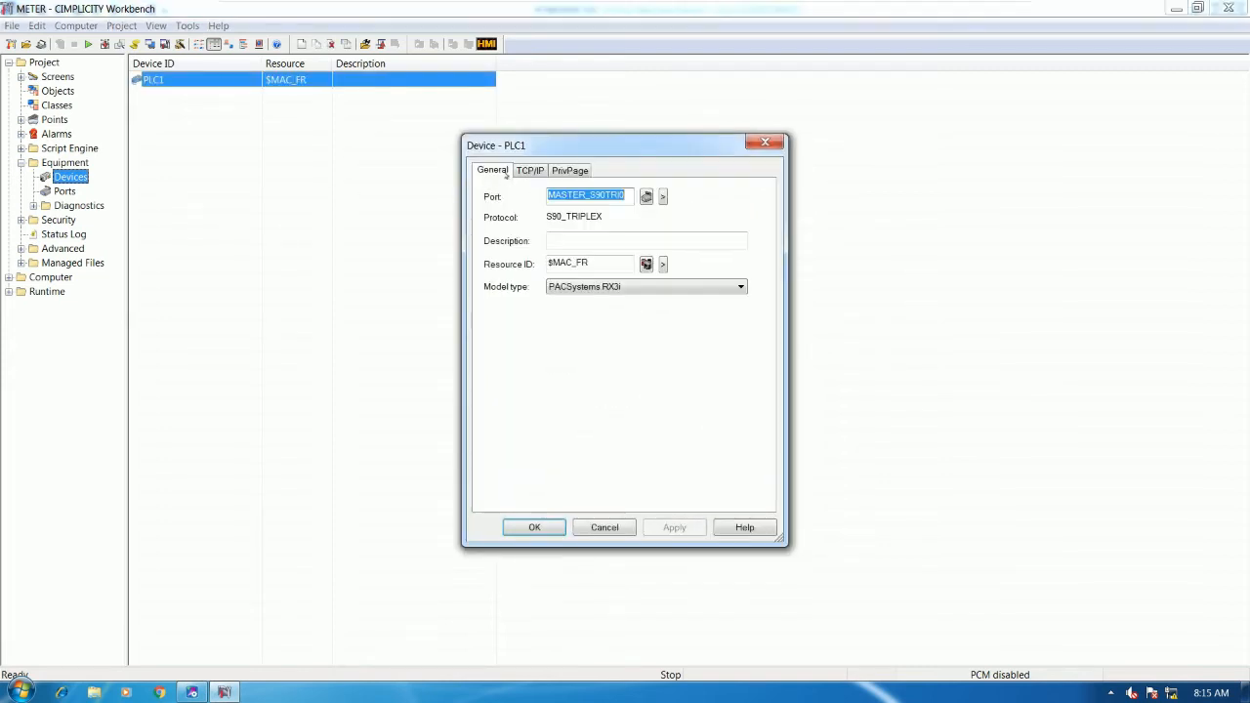
pyautogui.click(577, 239)
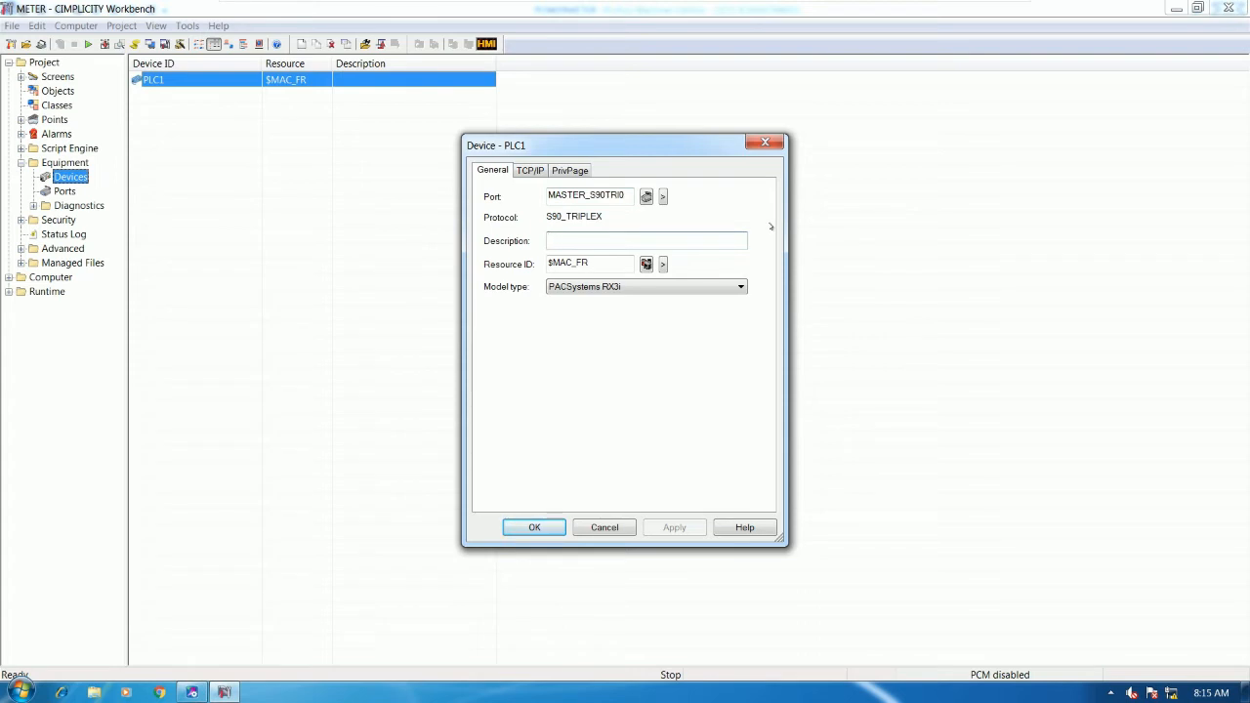
pyautogui.write('POWER')
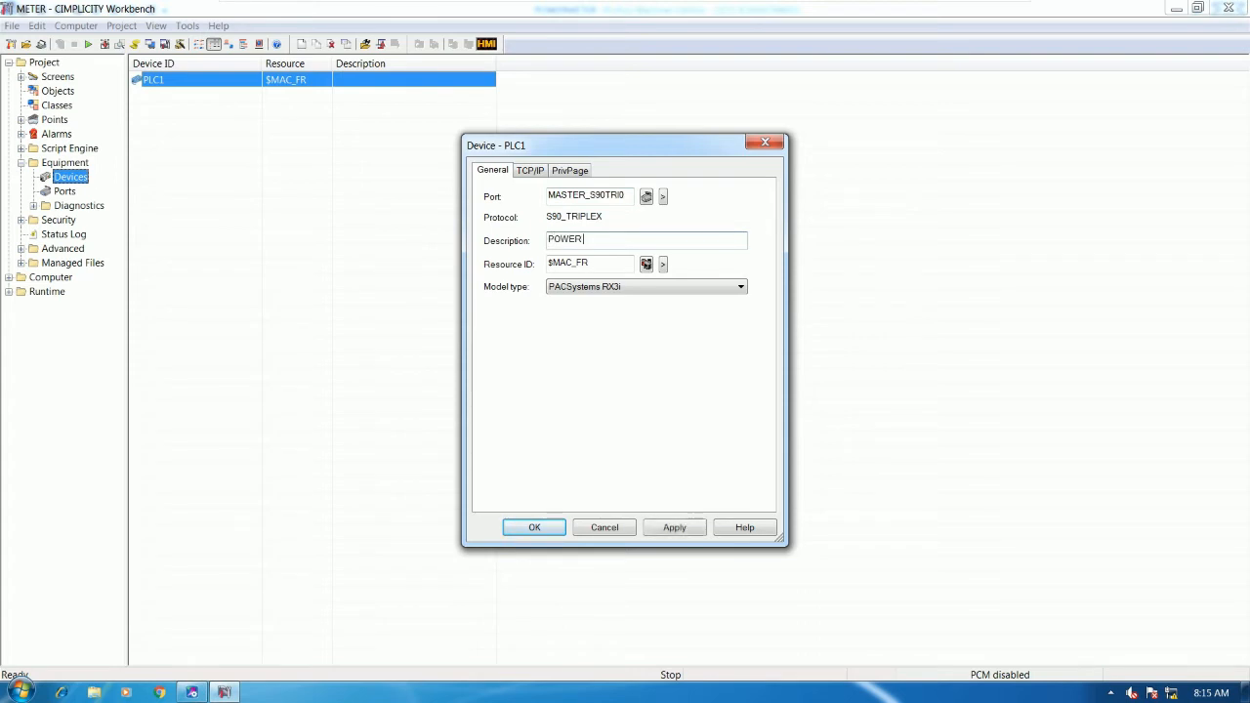
pyautogui.write(' METER')
pyautogui.click(535, 528)
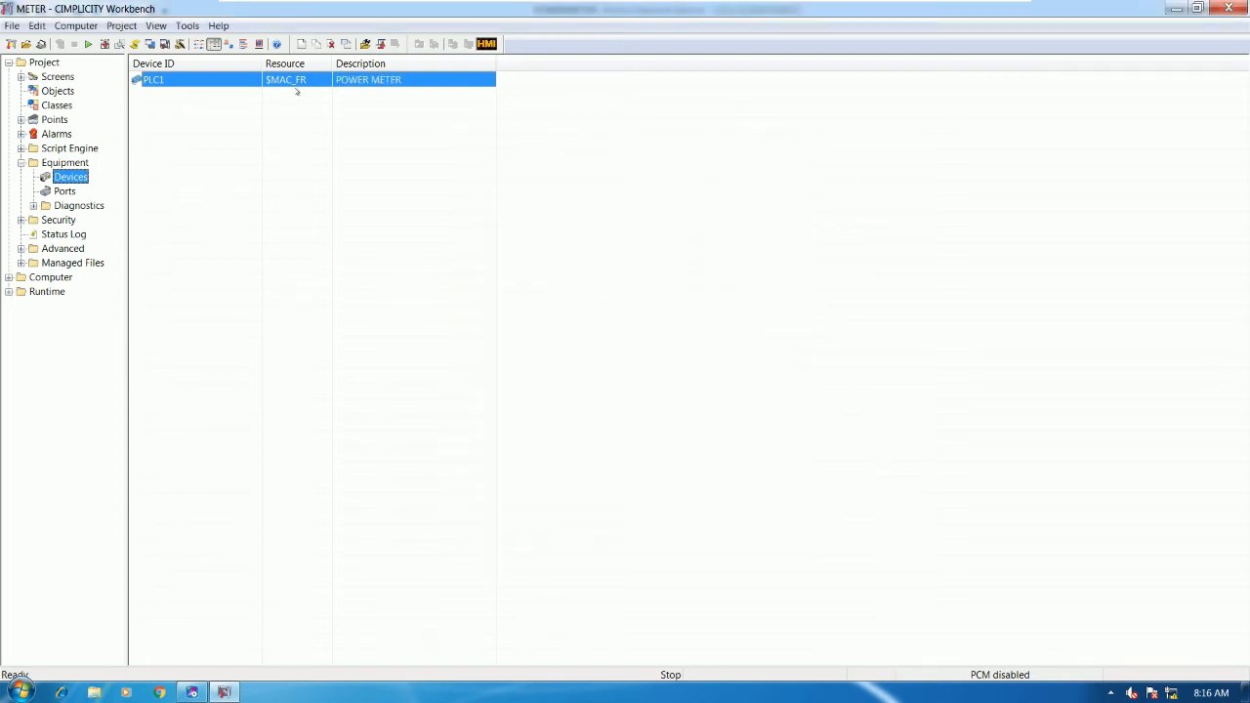
pyautogui.moveTo(262, 64)
pyautogui.mouseDown()
pyautogui.moveTo(202, 64)
pyautogui.moveTo(283, 63)
pyautogui.mouseUp()
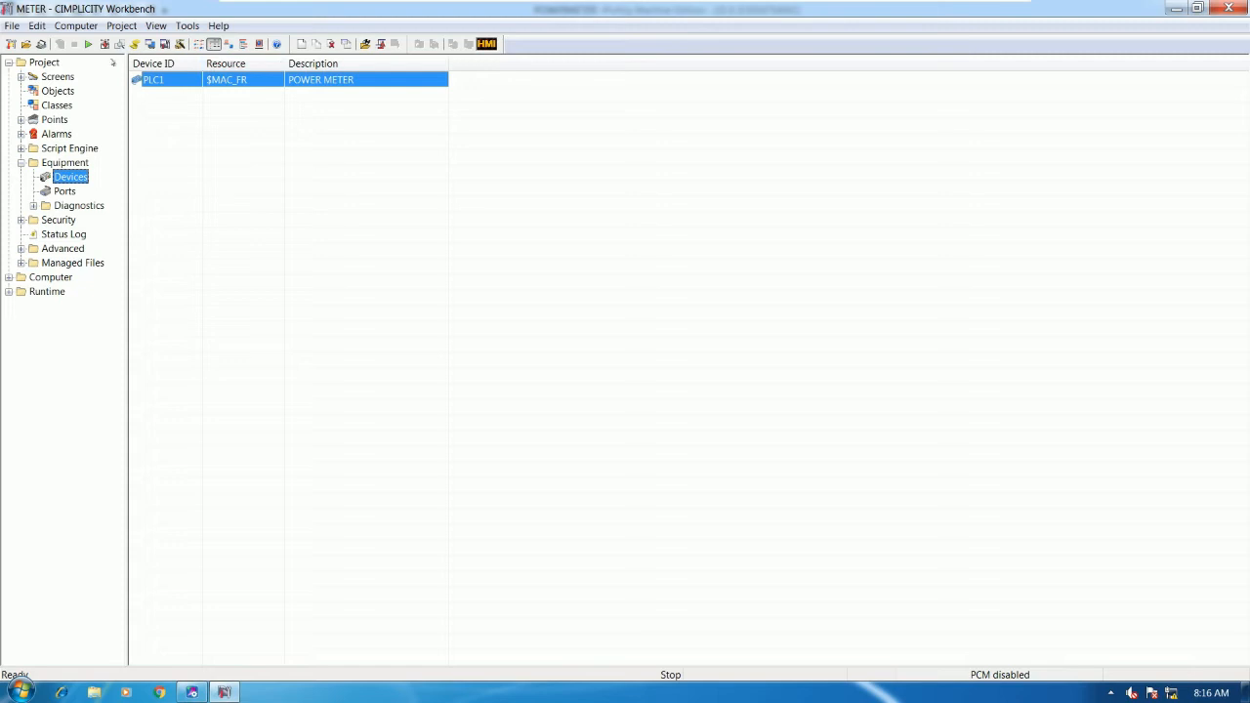
# - Run Configuration Update, copying the master configuration to run-time data
pyautogui.click(104, 45)
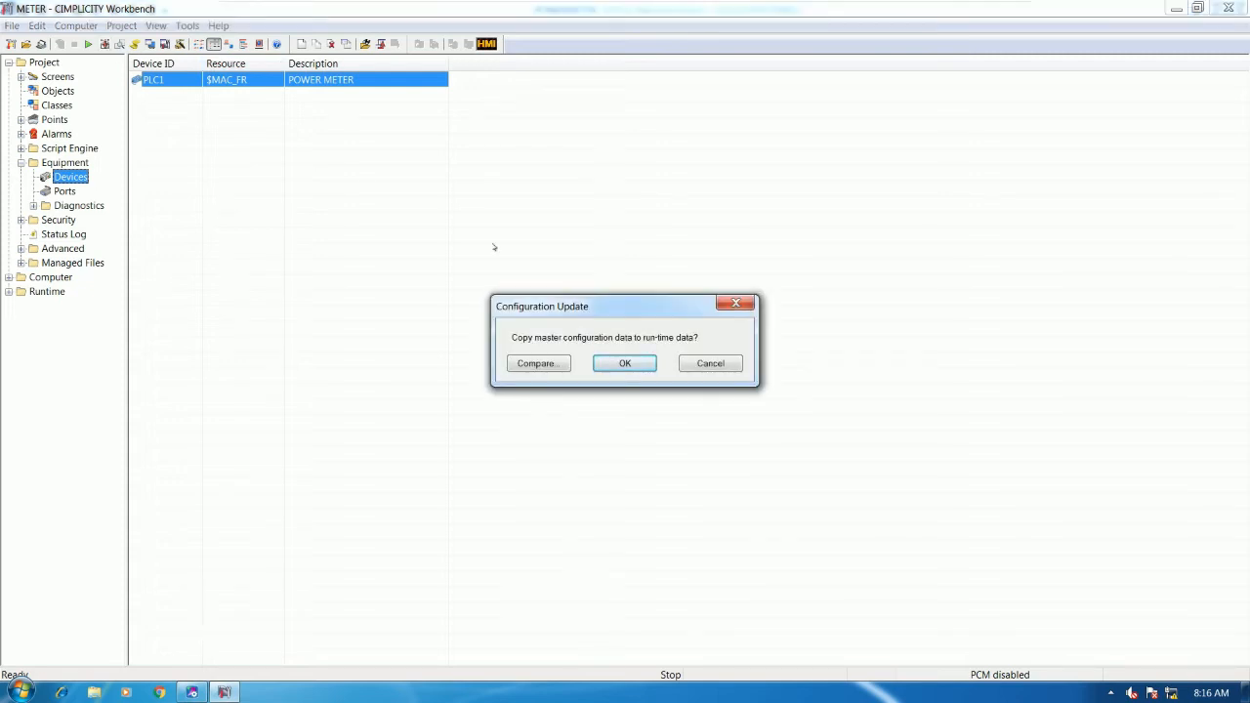
pyautogui.click(628, 365)
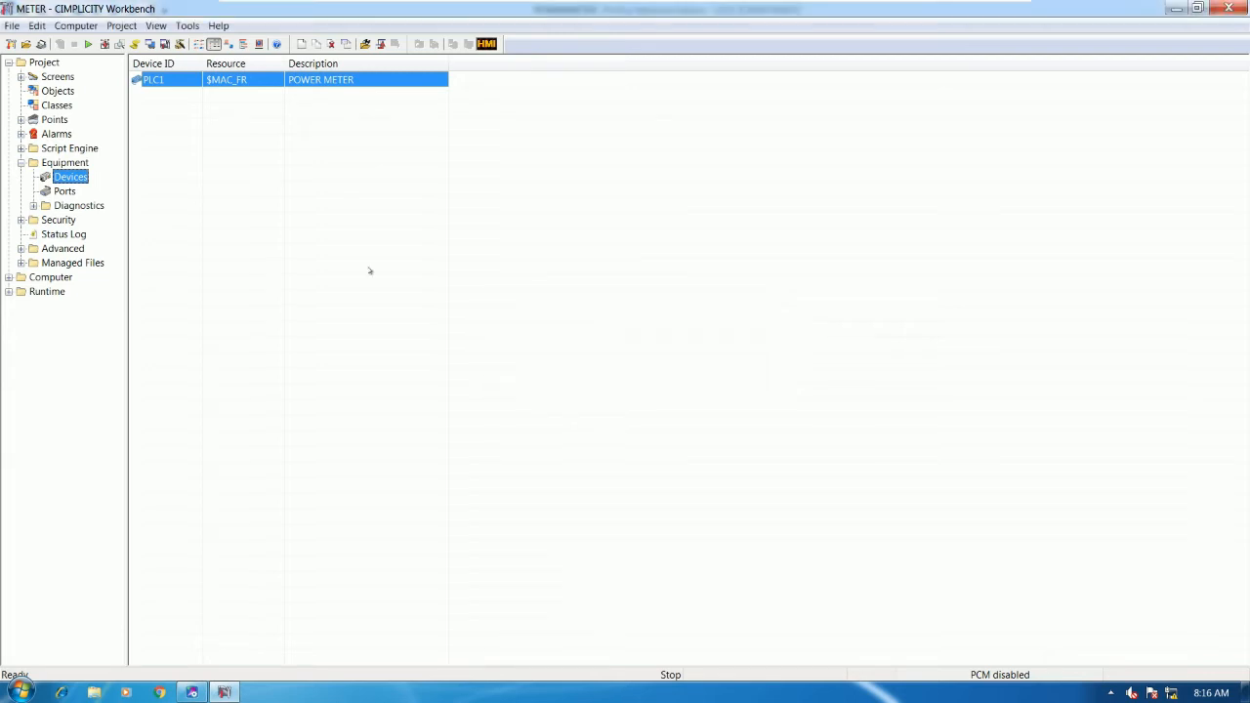
pyautogui.click(134, 43)
# - In the Log Viewer, enable Live Update and clear the current log
pyautogui.click(676, 406)
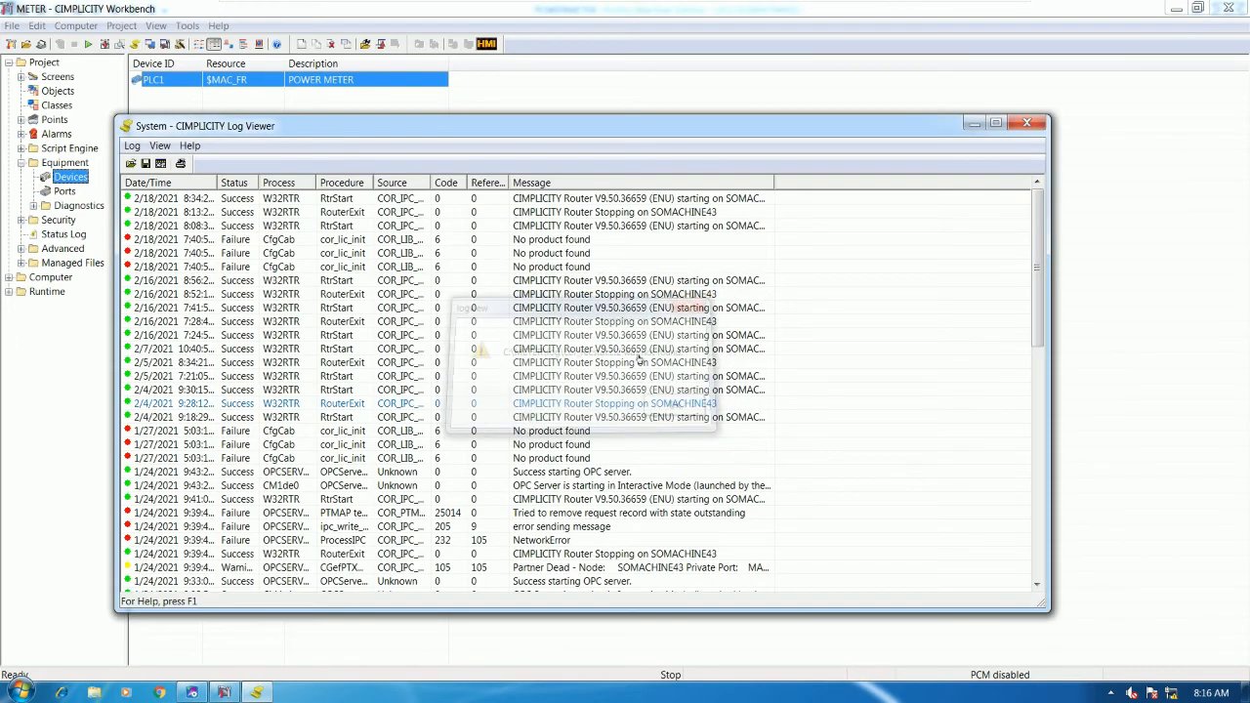
pyautogui.moveTo(196, 126); pyautogui.dragTo(403, 104)
pyautogui.click(366, 124)
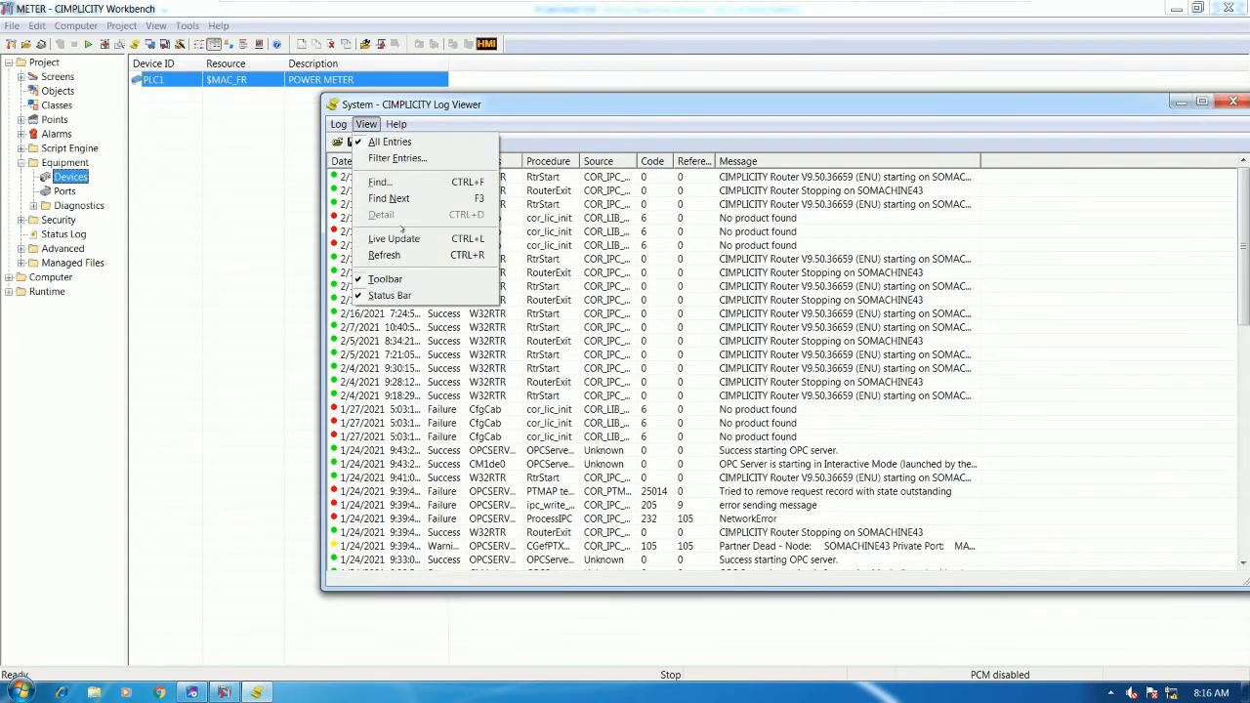
pyautogui.click(372, 237)
pyautogui.click(338, 124)
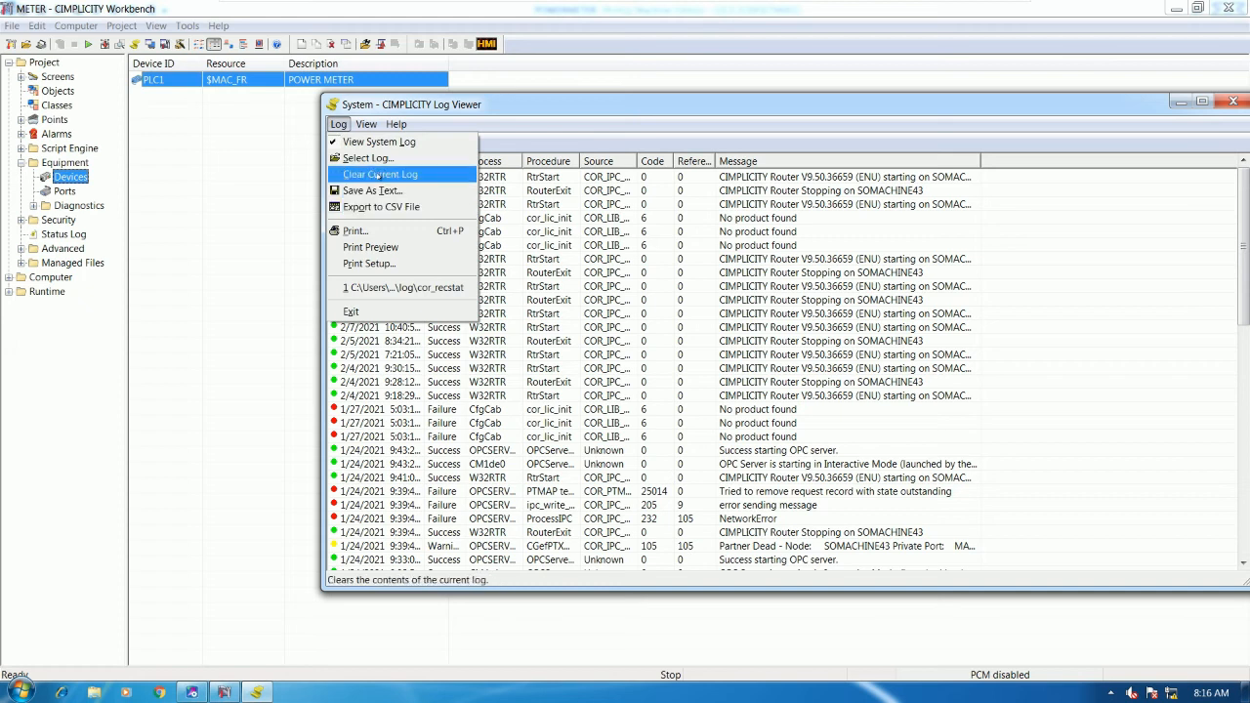
pyautogui.click(371, 173)
pyautogui.moveTo(698, 118); pyautogui.dragTo(559, 117)
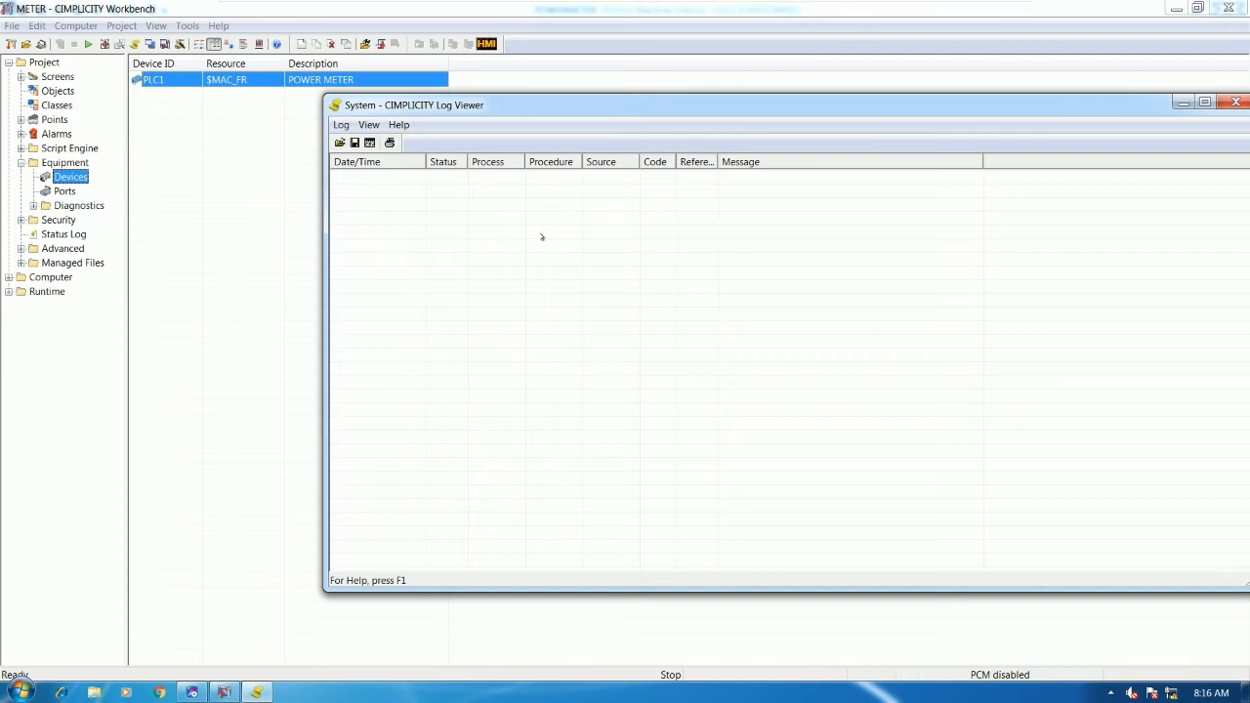
# - Start the METER project and watch its processes come up
pyautogui.click(87, 44)
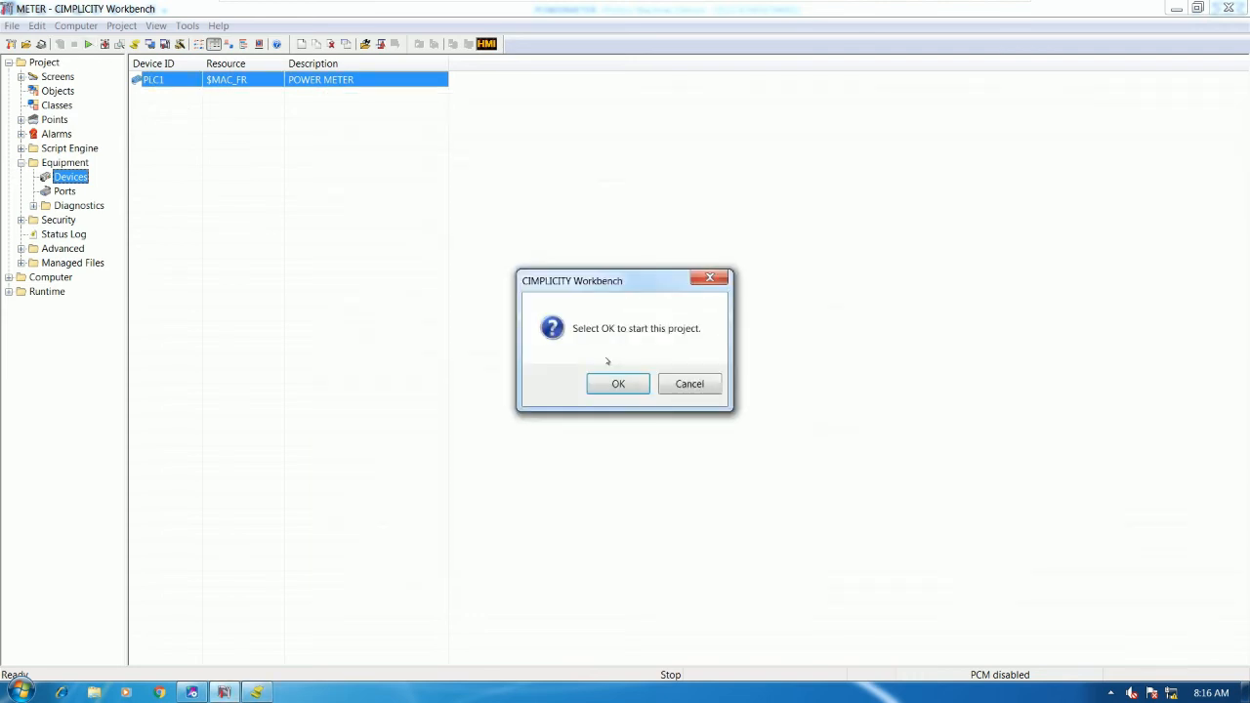
pyautogui.click(610, 381)
pyautogui.moveTo(607, 265); pyautogui.dragTo(287, 191)
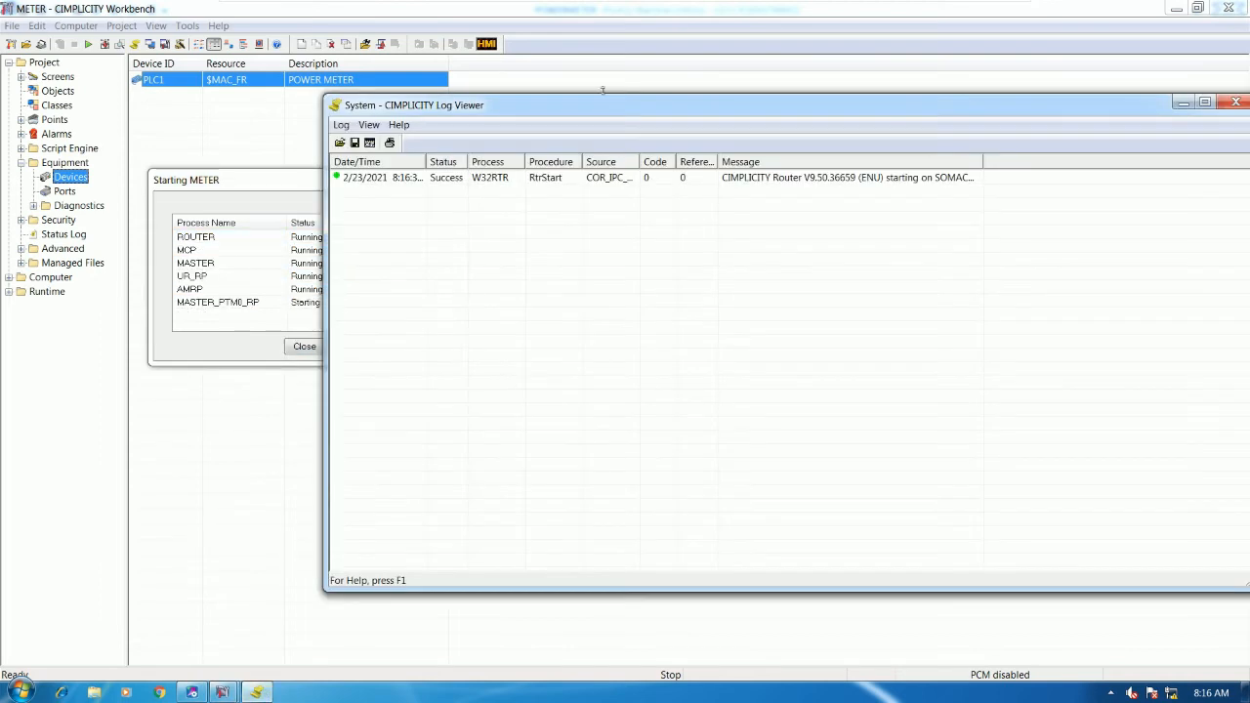
pyautogui.moveTo(602, 104); pyautogui.dragTo(712, 100)
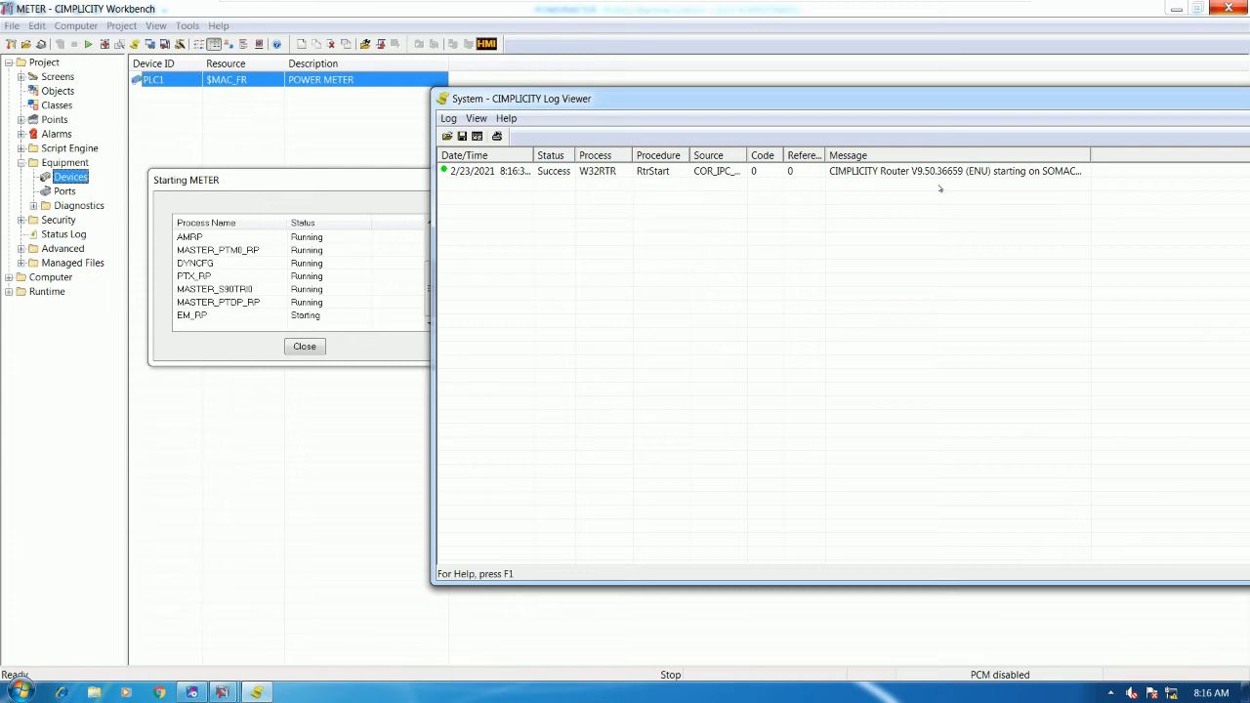
pyautogui.moveTo(592, 105); pyautogui.dragTo(704, 104)
pyautogui.moveTo(414, 186); pyautogui.dragTo(474, 172)
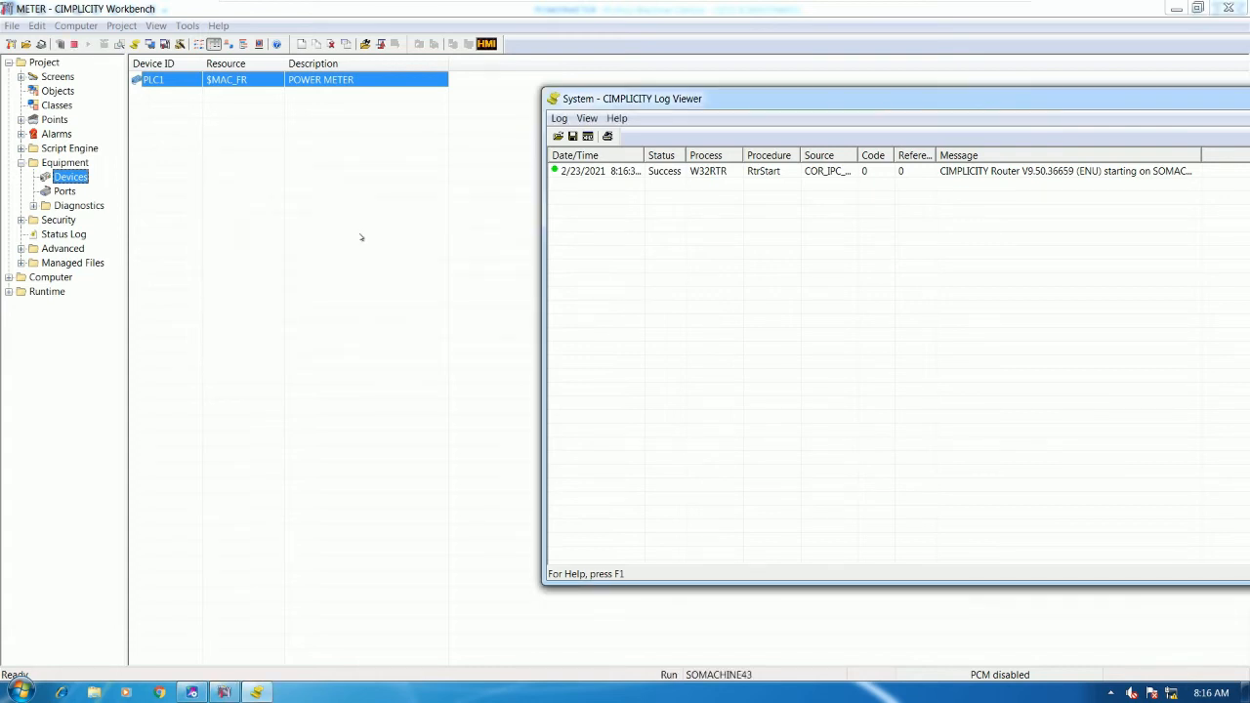
pyautogui.click(315, 218)
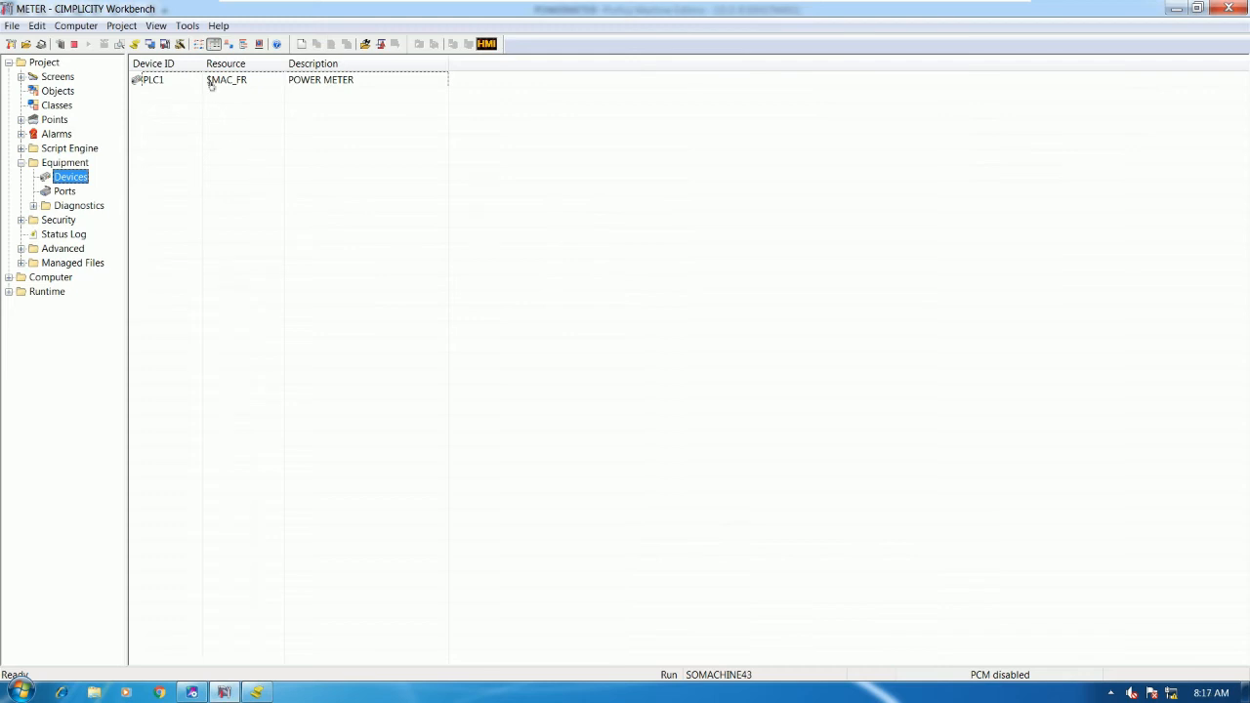
# - Open PLC1's QuickView, showing Device Up with 0 transmissions, responses and failures
pyautogui.rightClick(178, 81)
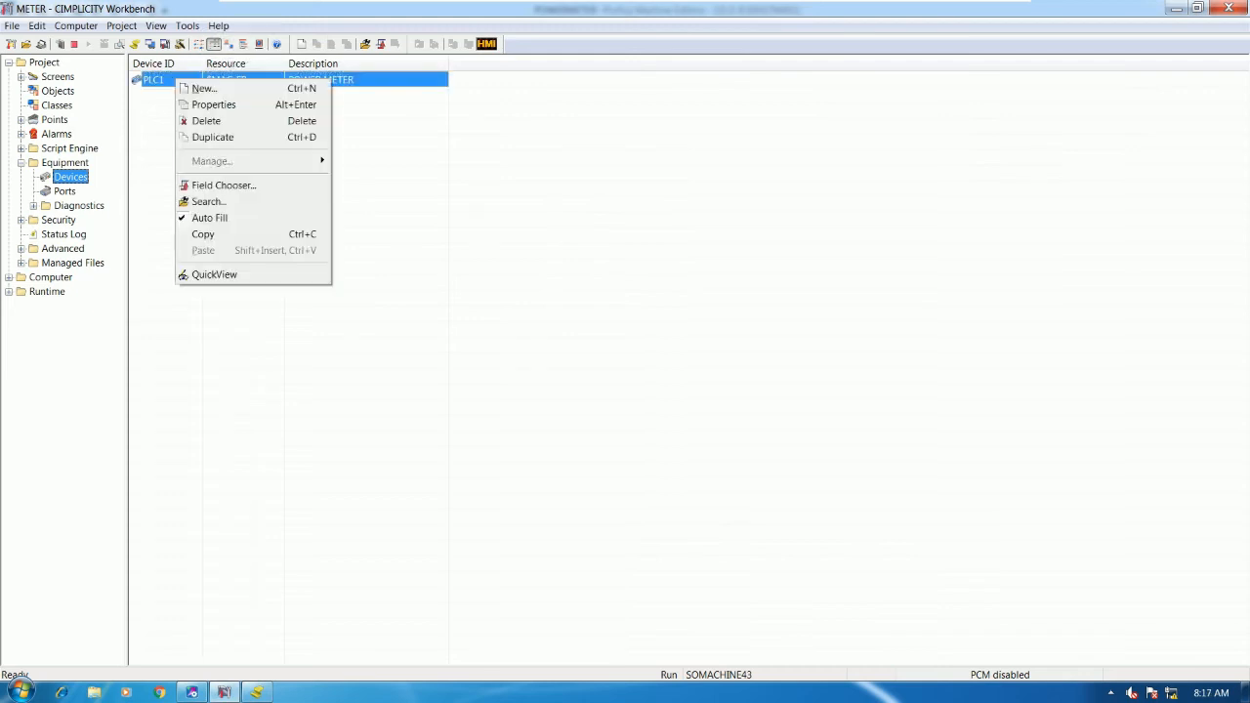
pyautogui.click(212, 285)
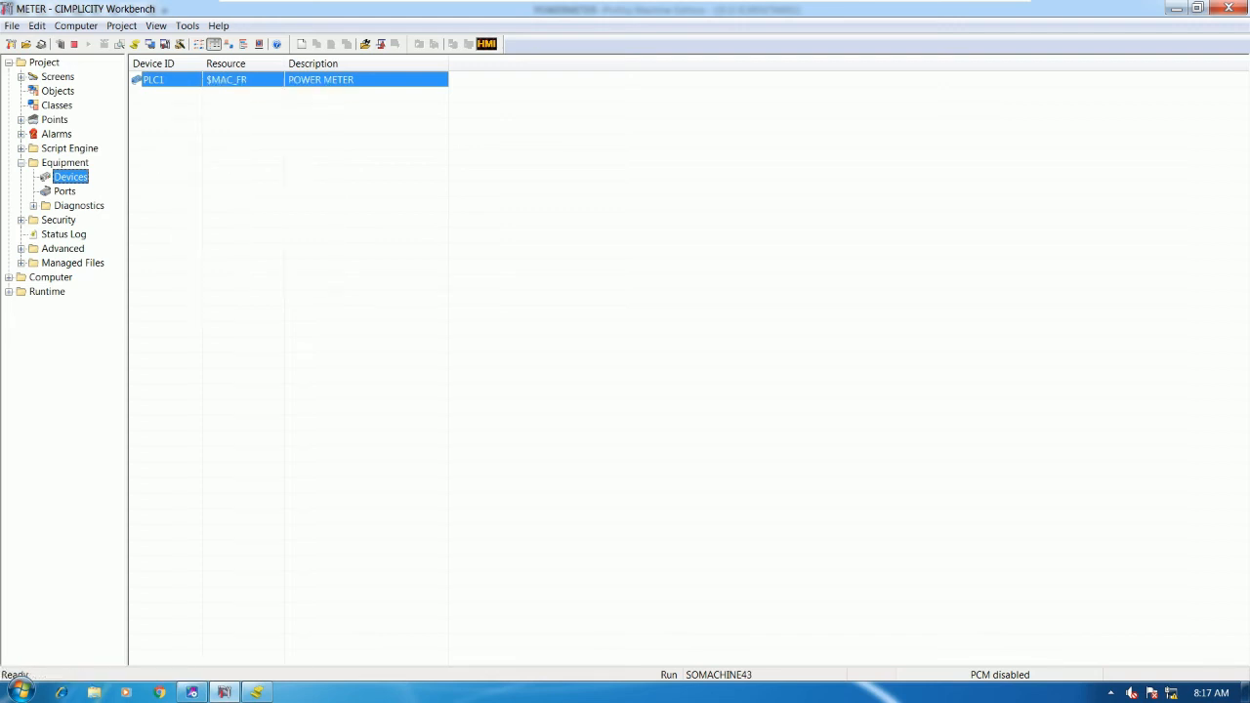
pyautogui.rightClick(182, 78)
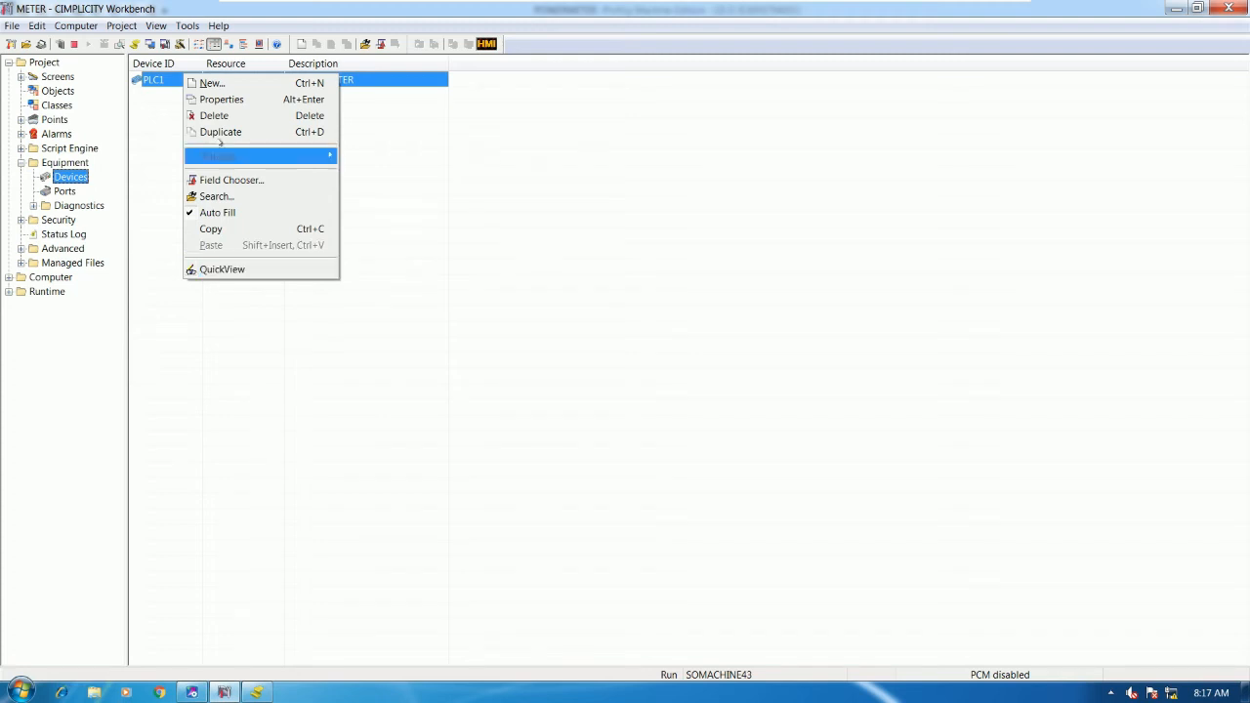
pyautogui.click(222, 269)
pyautogui.moveTo(316, 79); pyautogui.dragTo(427, 113)
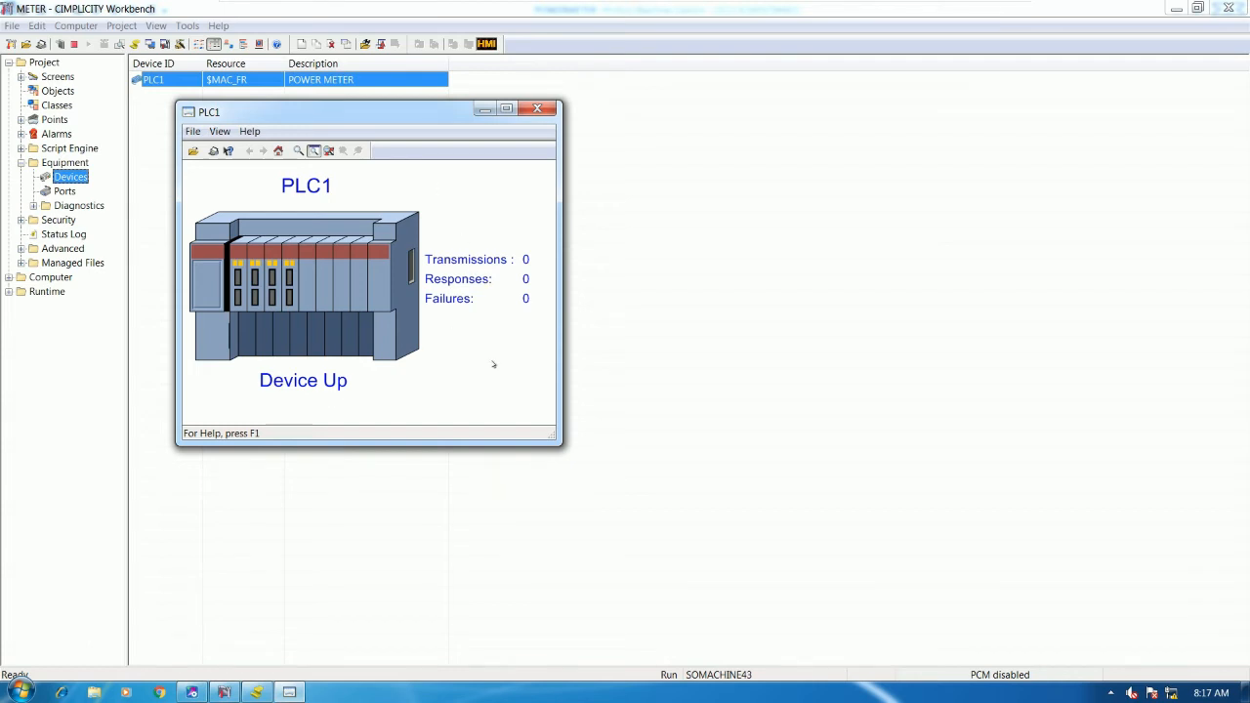
# - Ping 192.168.0.100 from a Command Prompt, getting 4 replies with 0% loss
pyautogui.press('super+r')
pyautogui.write('cmd')
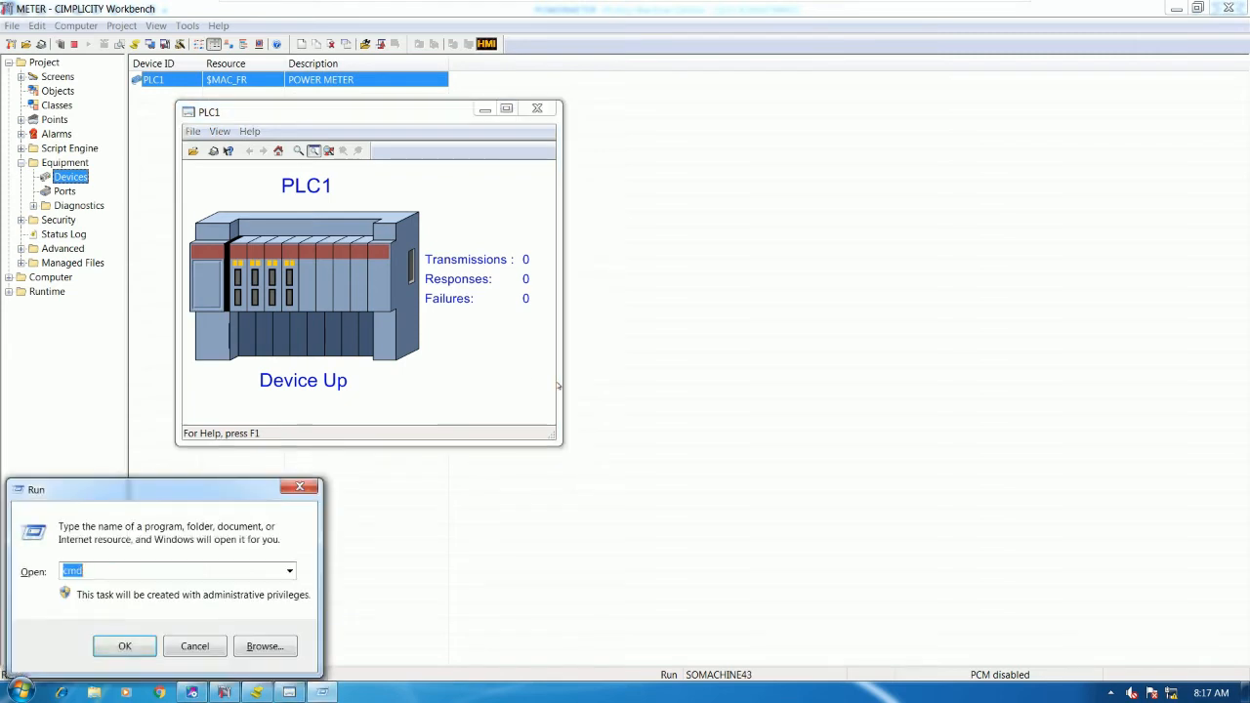
pyautogui.press('Return')
pyautogui.write('PING 192.168.0.100')
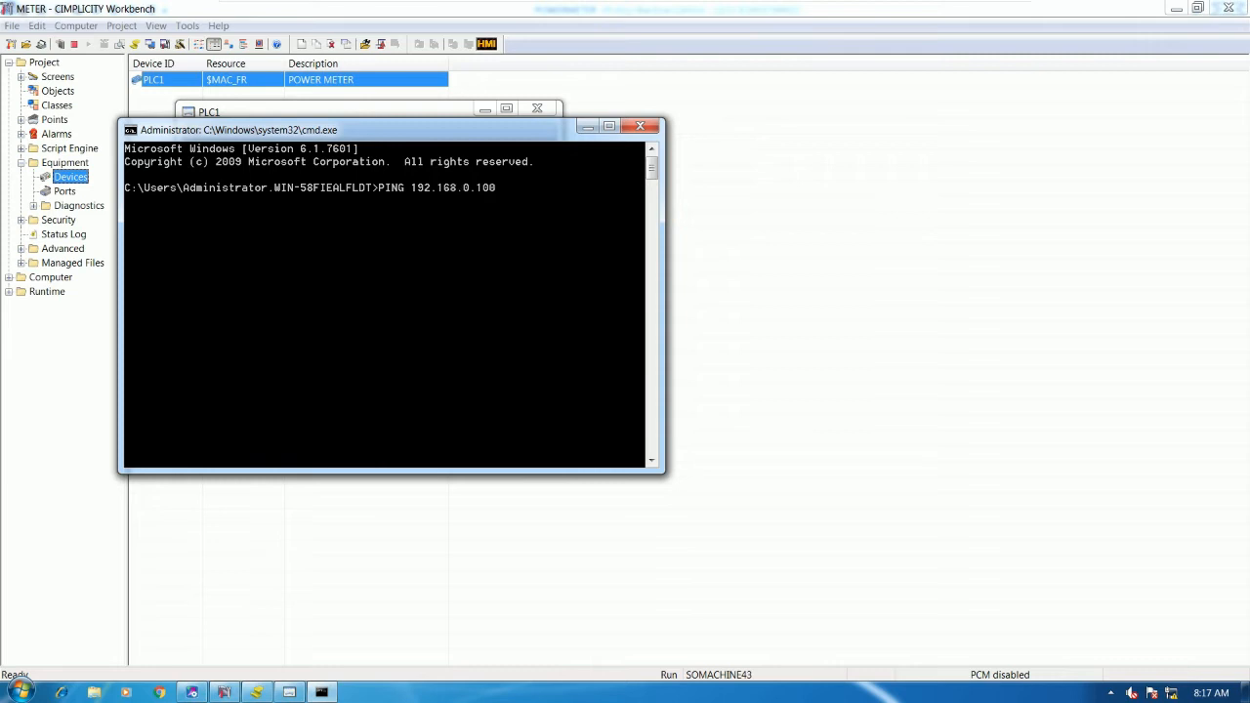
pyautogui.press('Return')
# - Close the Command Prompt and PLC1 status windows
pyautogui.moveTo(430, 130); pyautogui.dragTo(875, 125)
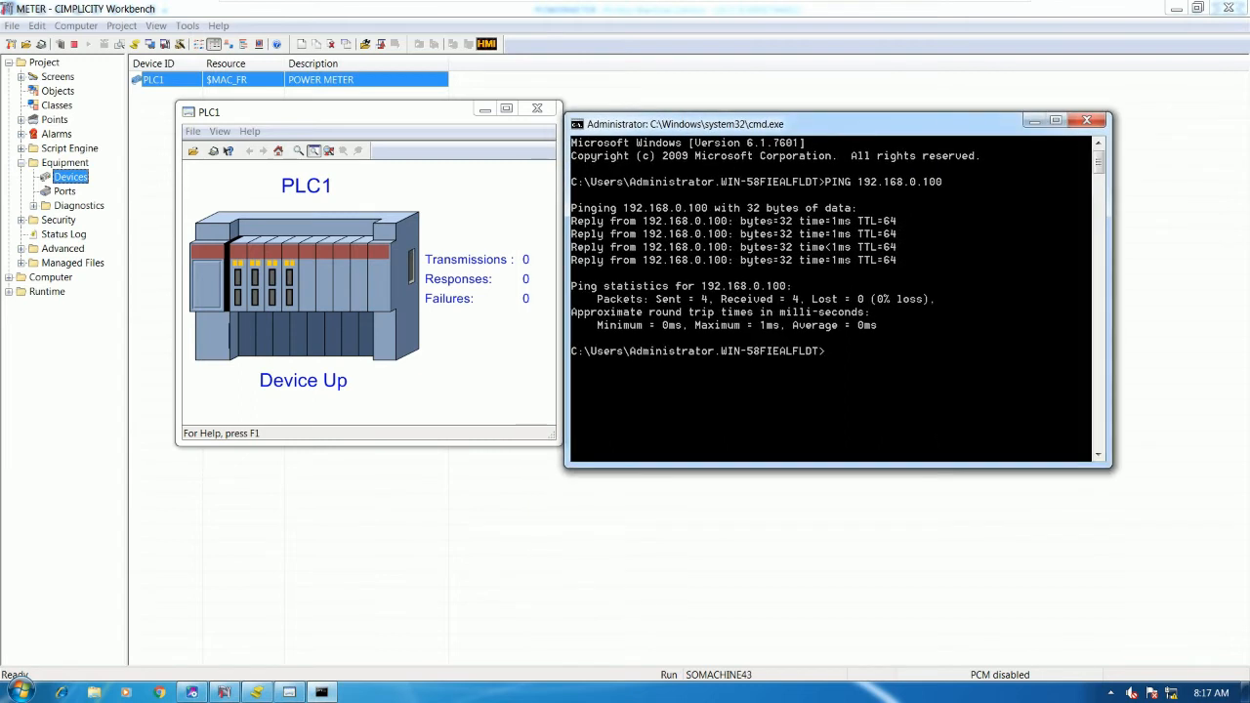
pyautogui.click(1086, 120)
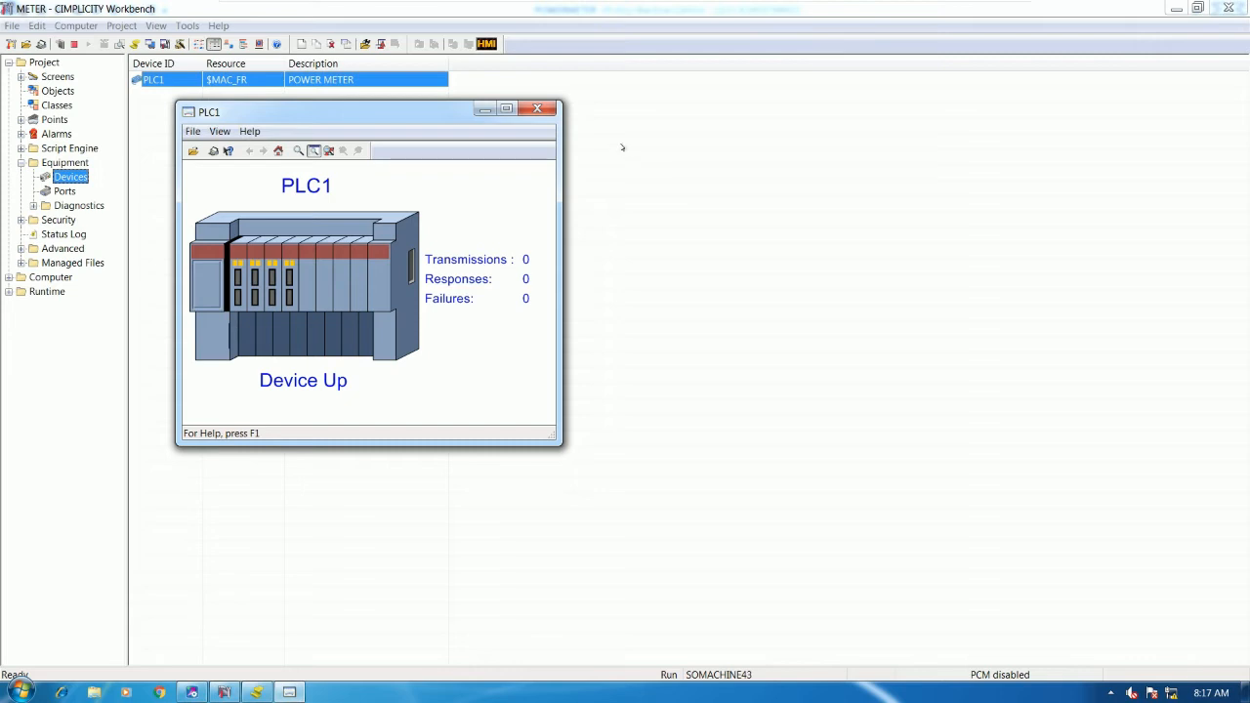
pyautogui.click(538, 109)
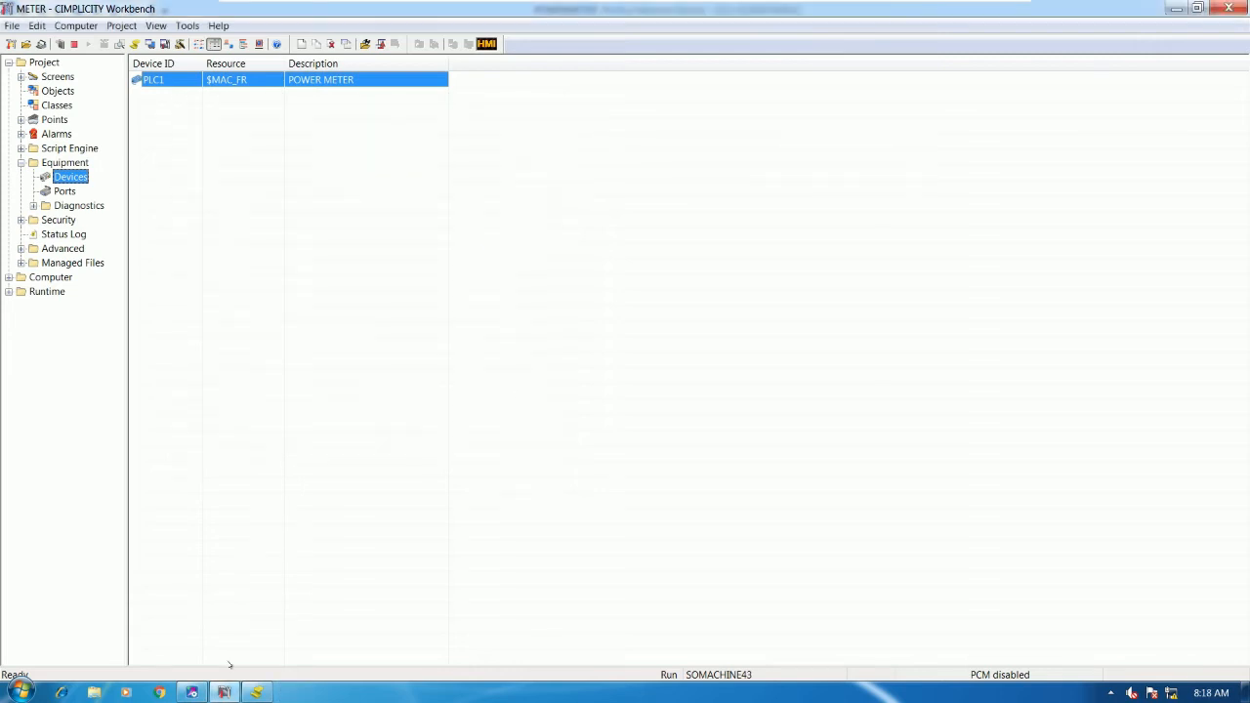
pyautogui.click(224, 693)
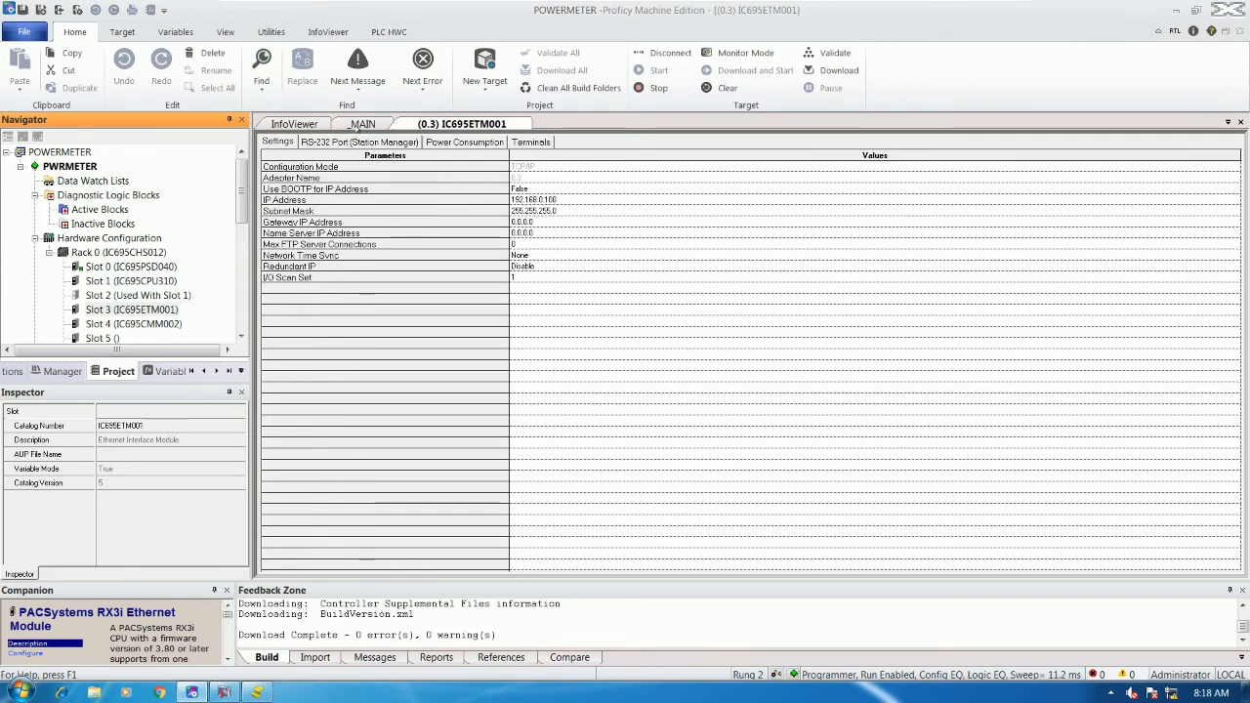
# - Check the live VOLA_N, VOLB_N, VOLC_N and VOLL_L voltages (about 227.8) in the _MAIN ladder
pyautogui.click(361, 125)
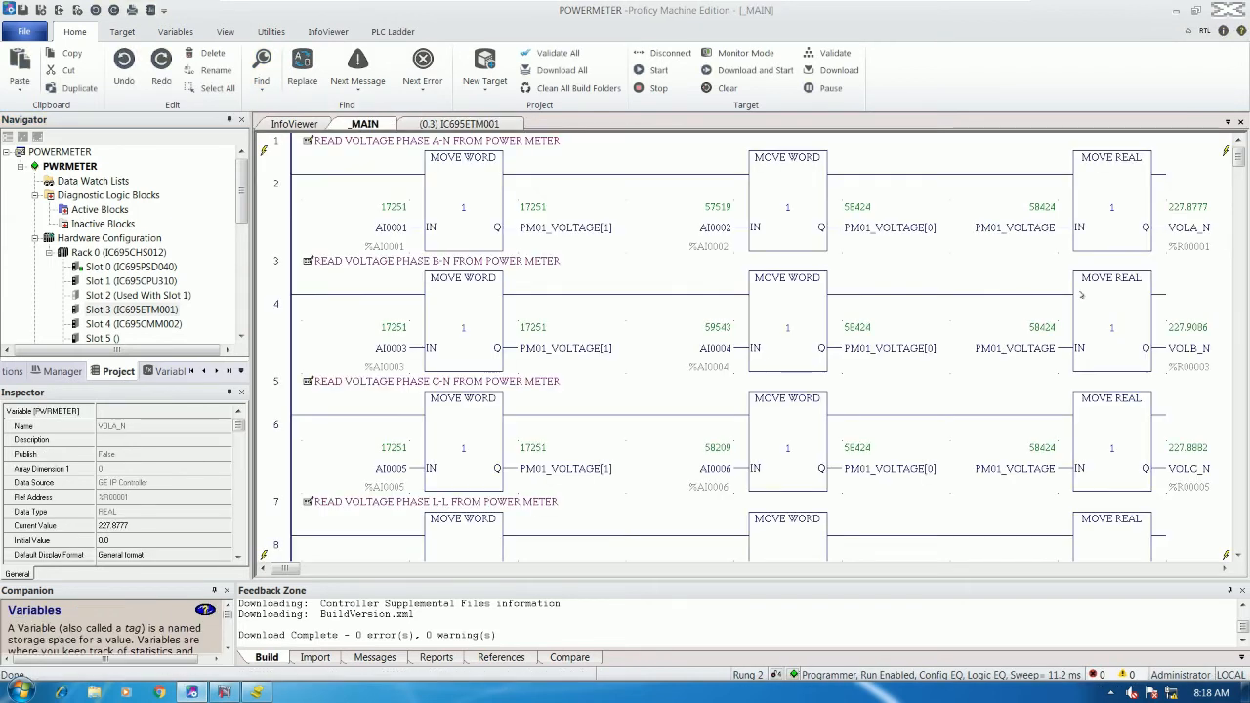
pyautogui.click(1164, 245)
pyautogui.click(1070, 337)
pyautogui.click(1069, 469)
pyautogui.scroll(-1, 1075, 471)
pyautogui.click(1074, 474)
pyautogui.scroll(1, 1097, 418)
pyautogui.click(1068, 240)
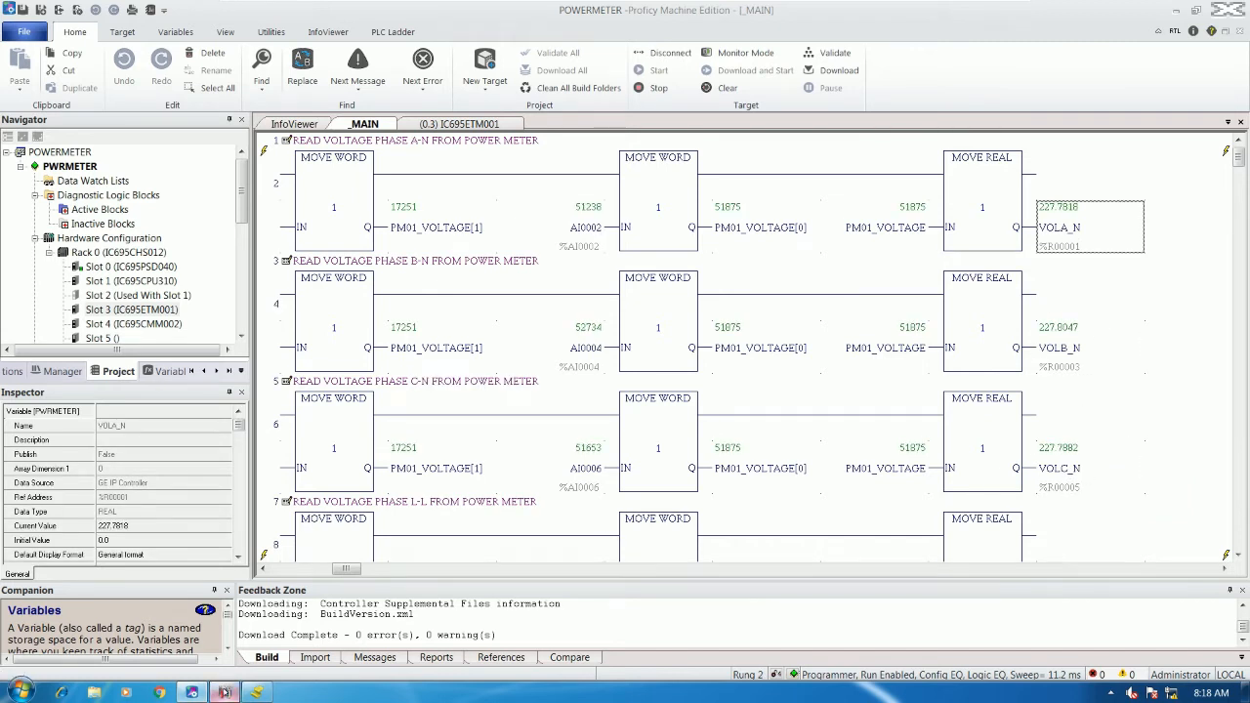
pyautogui.click(224, 693)
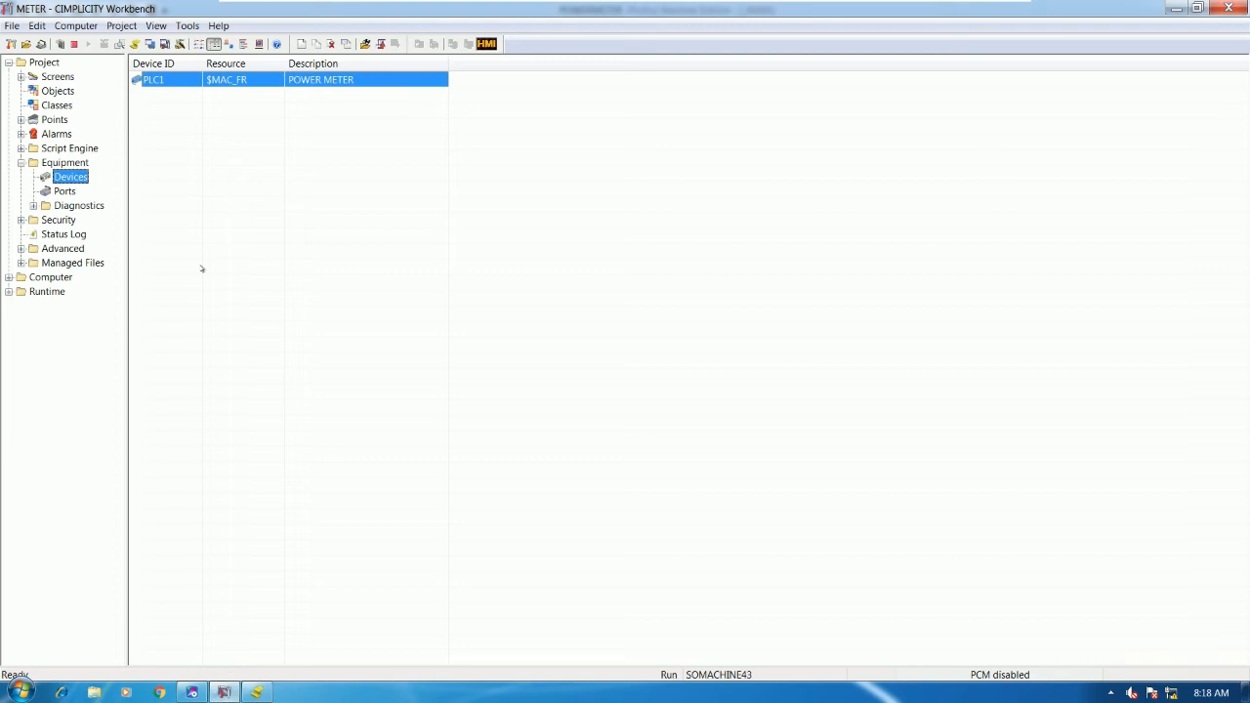
# - Show METER's Points list and enable Dynamic Configuration, cross-checking VOLA_N's address in Proficy
pyautogui.click(54, 120)
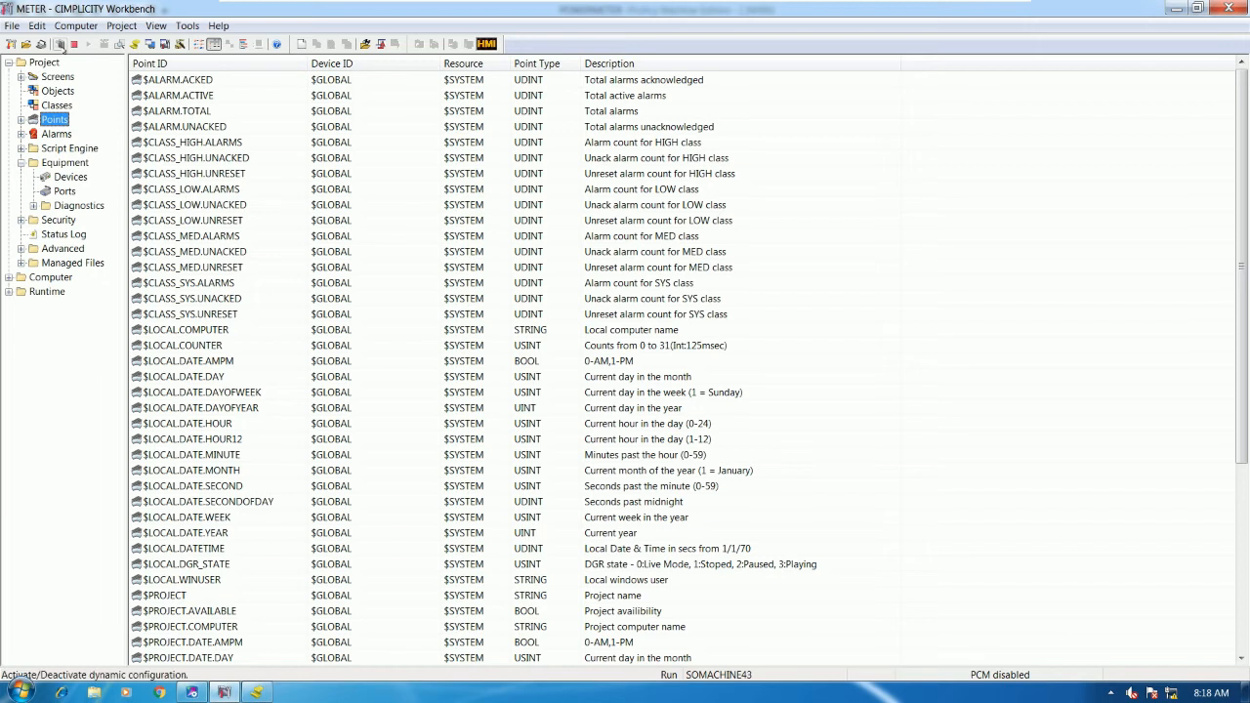
pyautogui.click(60, 44)
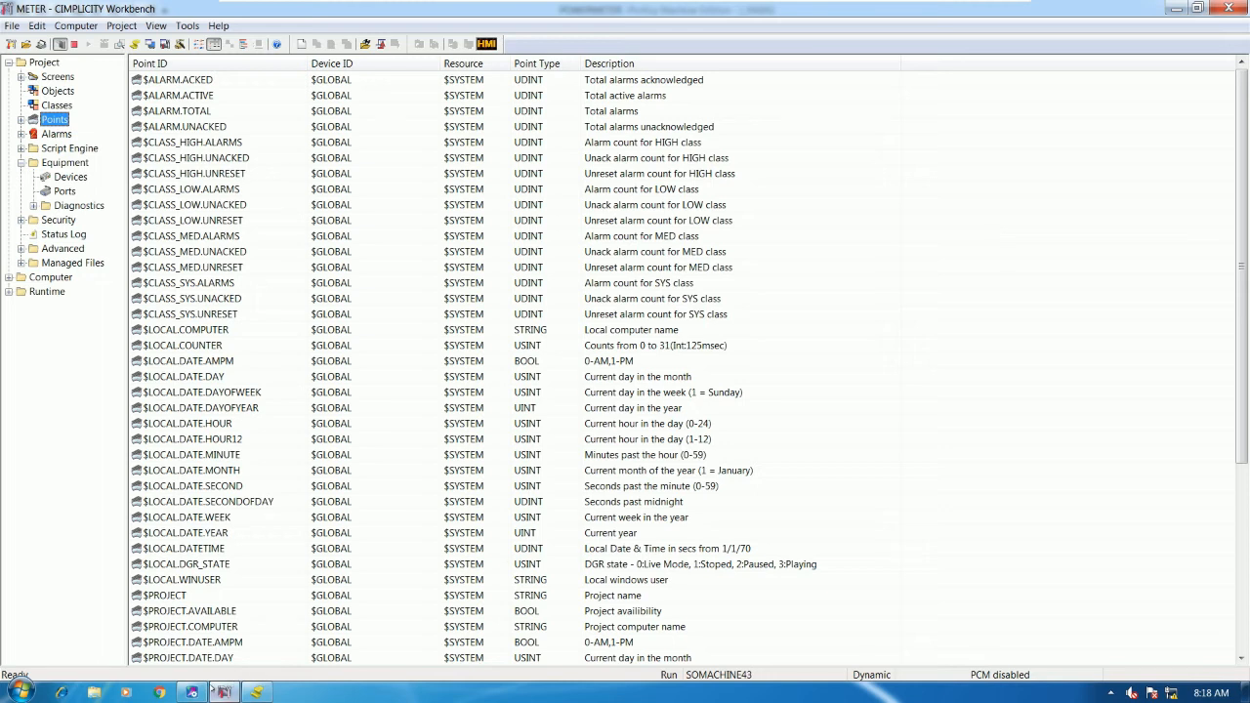
pyautogui.click(224, 692)
pyautogui.click(1064, 237)
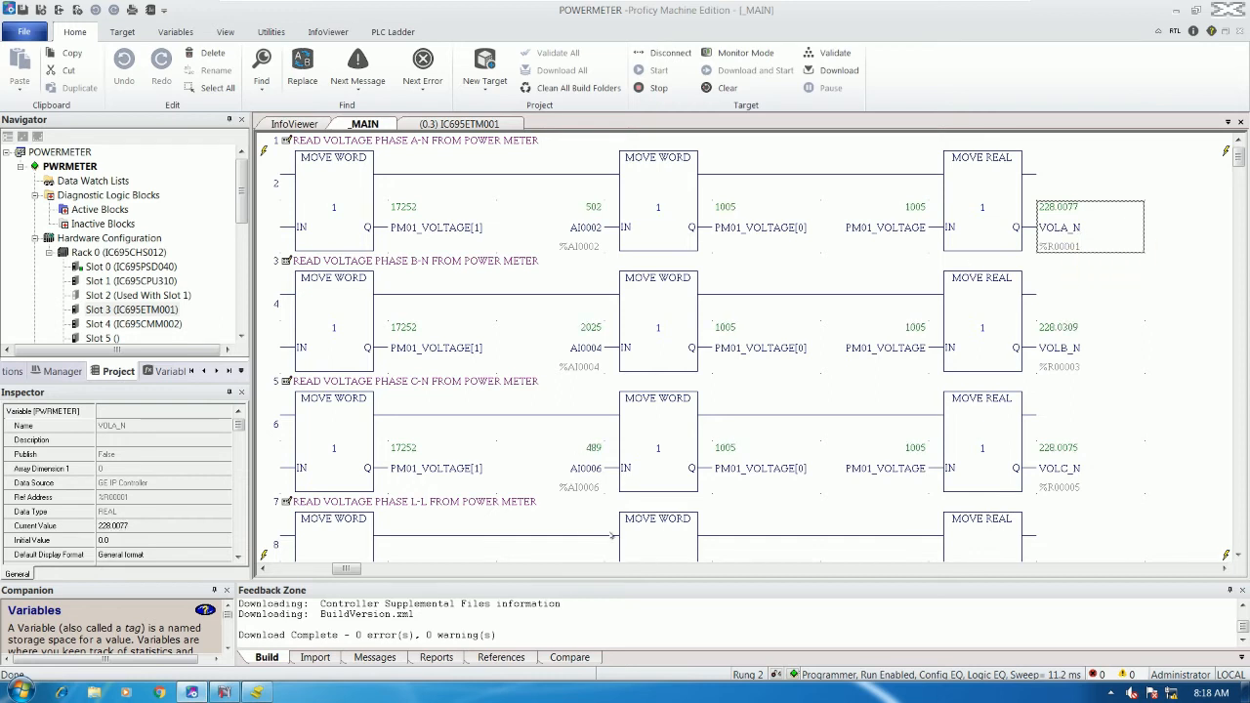
pyautogui.click(224, 692)
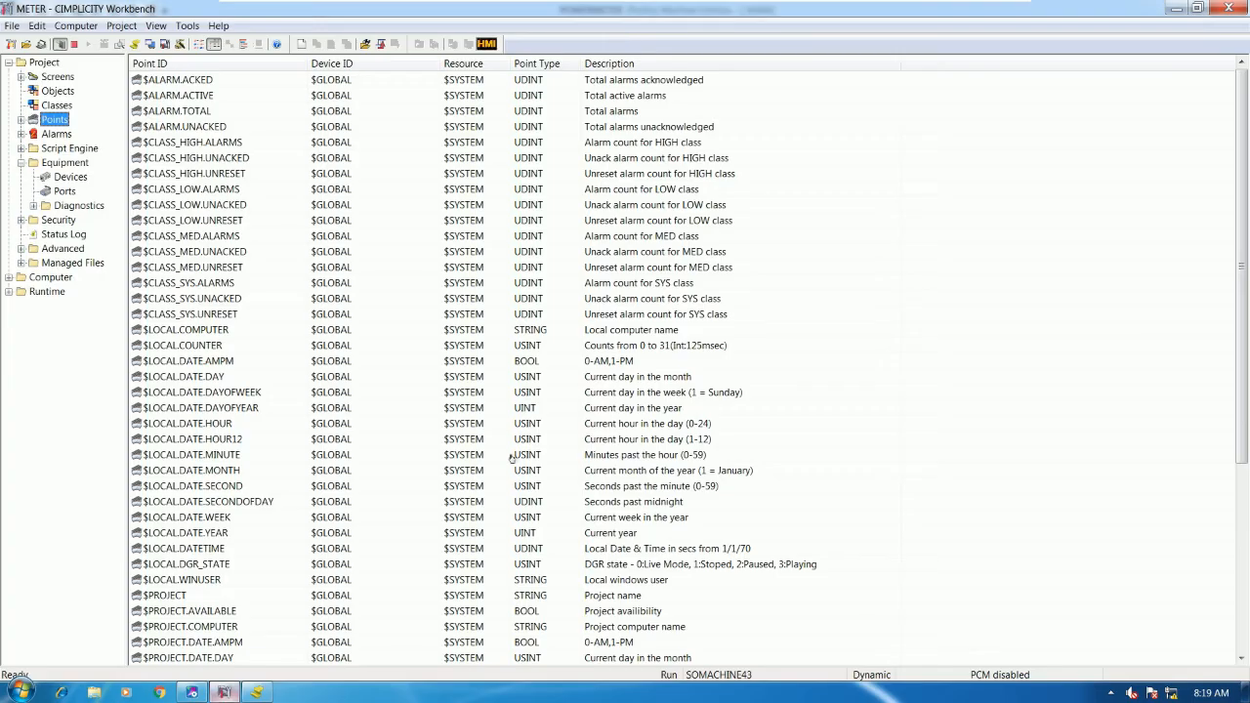
# - Create a new analog point with Point ID METER1_VOLA_N on device PLC1
pyautogui.rightClick(1016, 252)
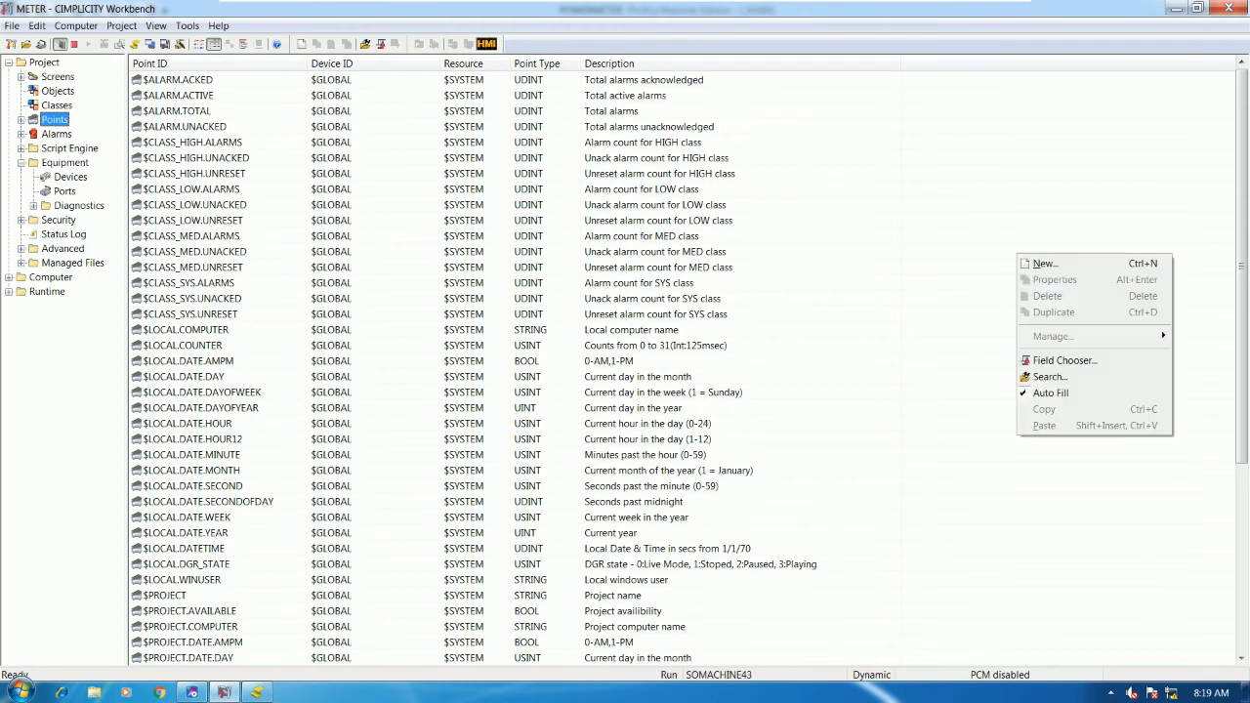
pyautogui.click(1040, 265)
pyautogui.moveTo(706, 459); pyautogui.dragTo(828, 215)
pyautogui.click(665, 329)
pyautogui.doubleClick(745, 267)
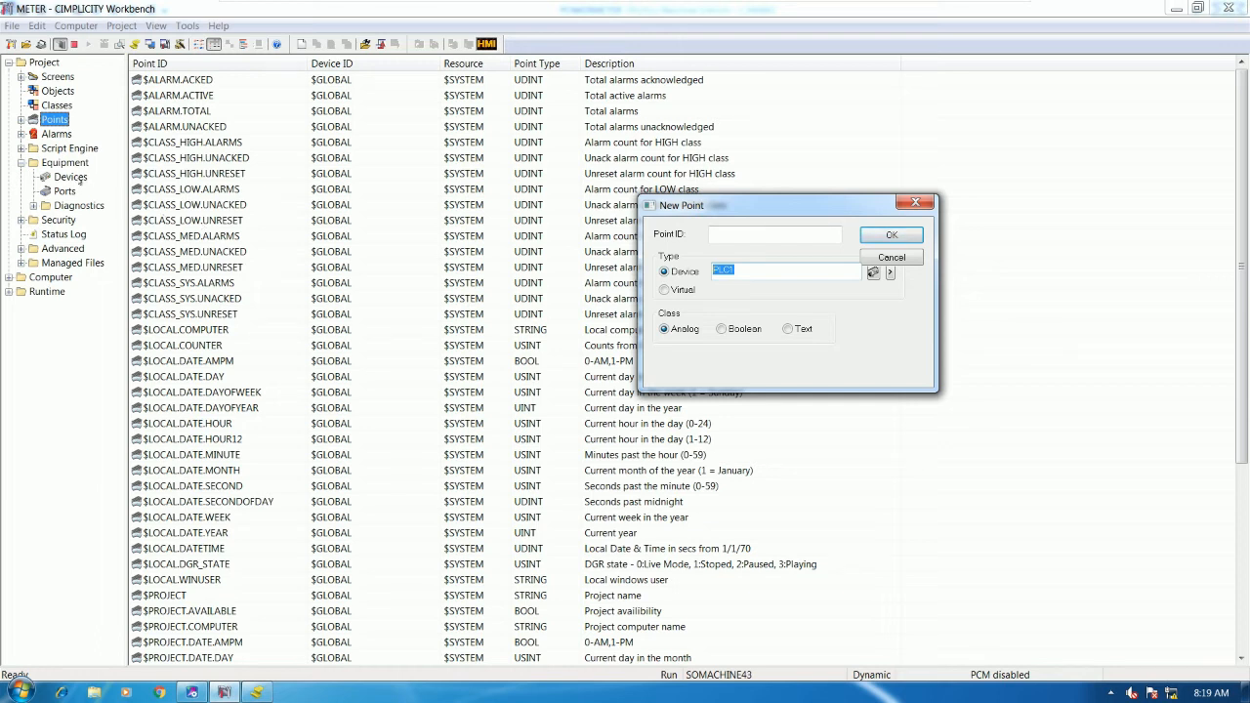
pyautogui.click(679, 330)
pyautogui.click(742, 236)
pyautogui.write('METER')
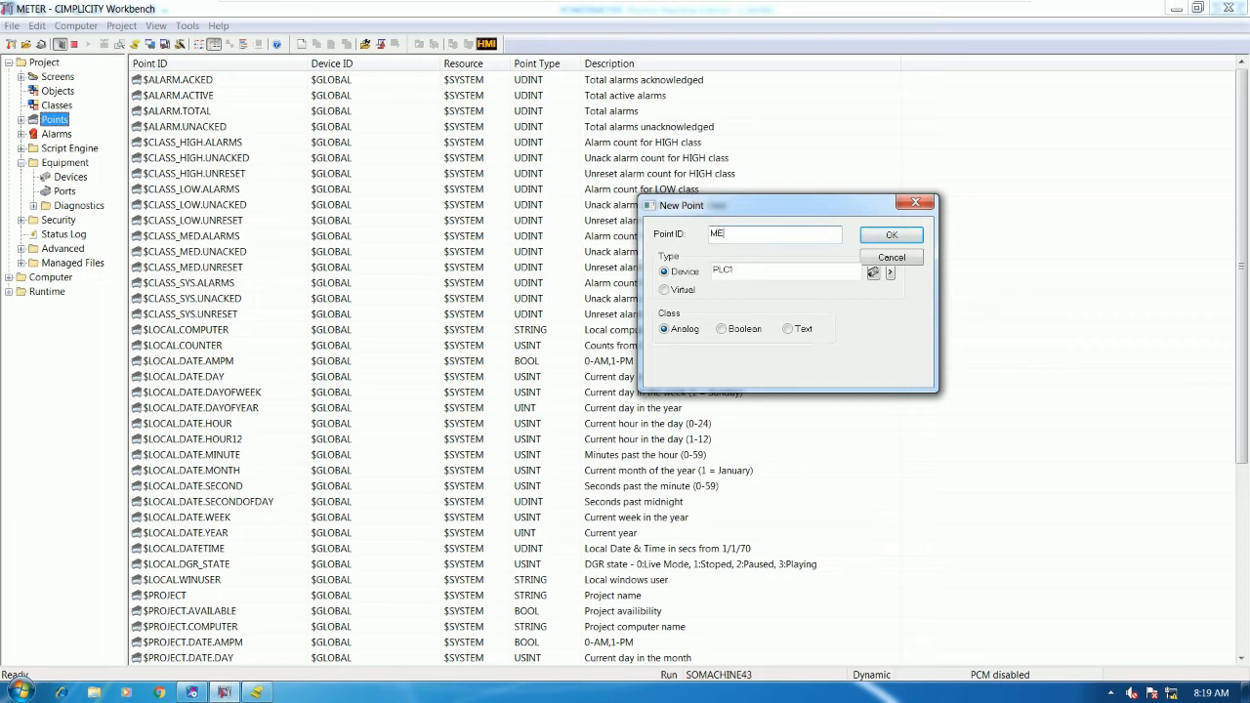
pyautogui.write('1_VOLA_N')
pyautogui.moveTo(779, 232); pyautogui.dragTo(686, 232)
pyautogui.click(746, 233)
pyautogui.click(892, 235)
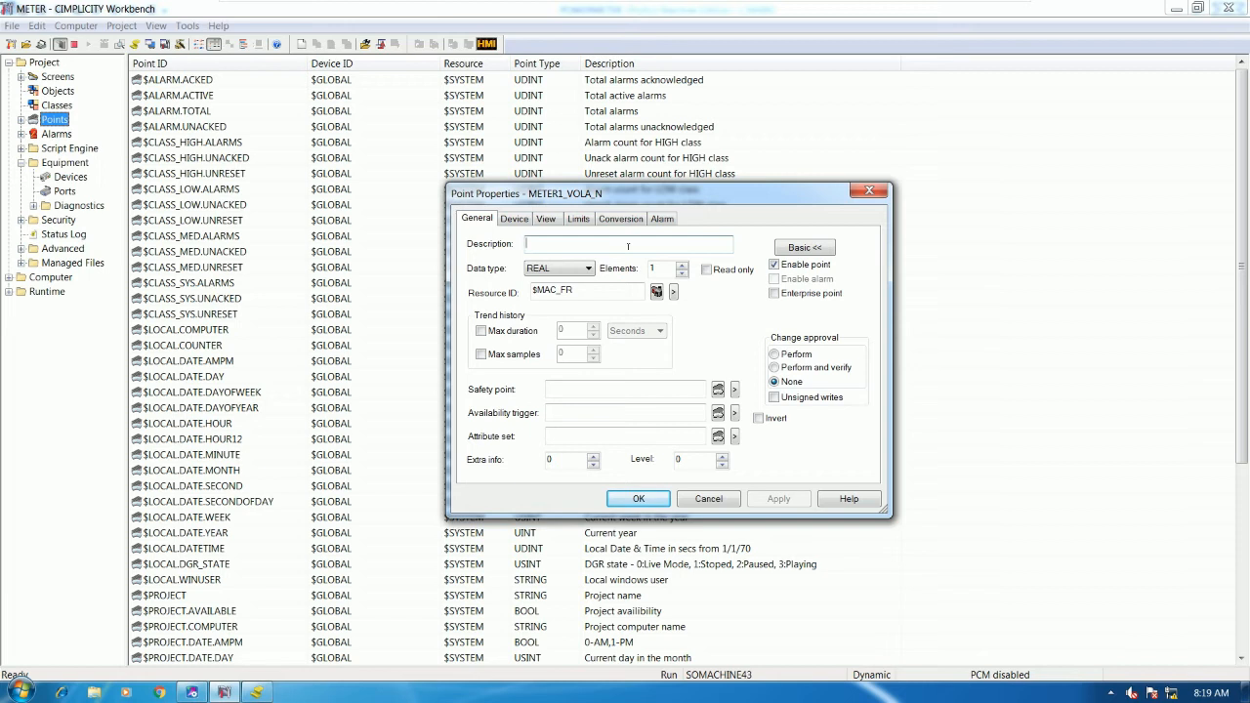
# - Describe the point as 'METER 1 VOLTAGE BETWEEN PHASE WITH NATURAL' and keep resource $MAC_FR
pyautogui.write('ME')
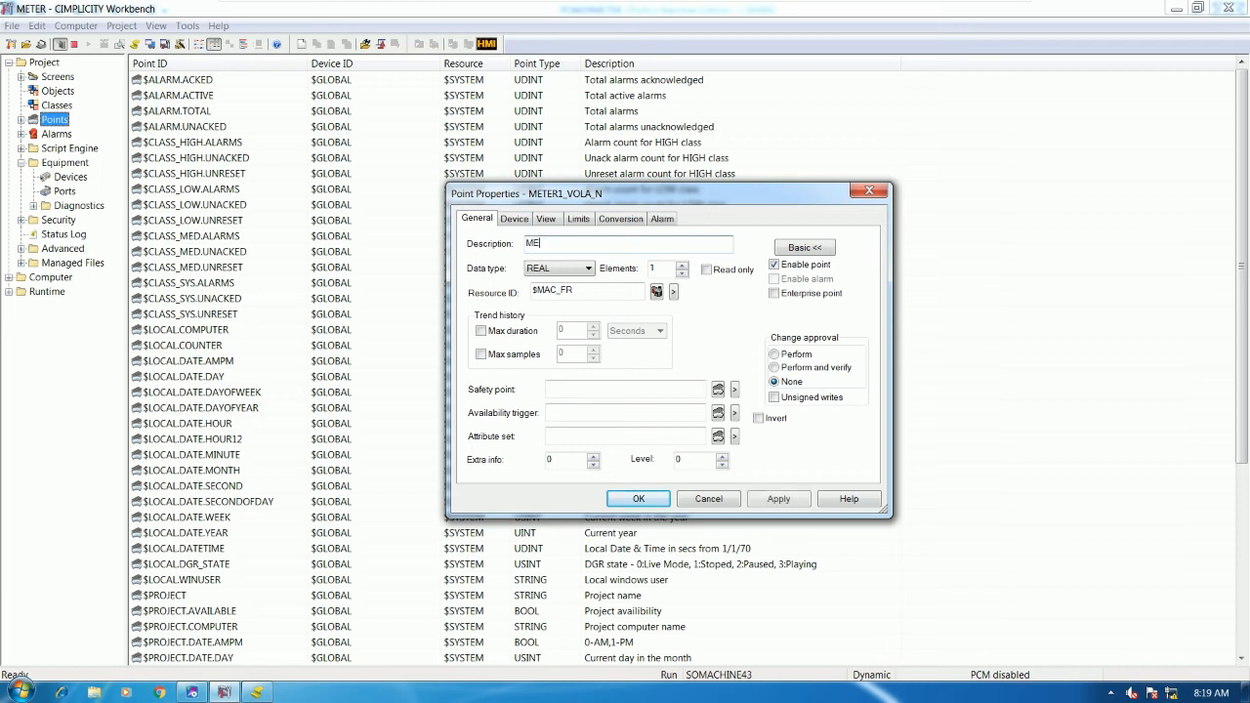
pyautogui.write('TER 1 VOLT')
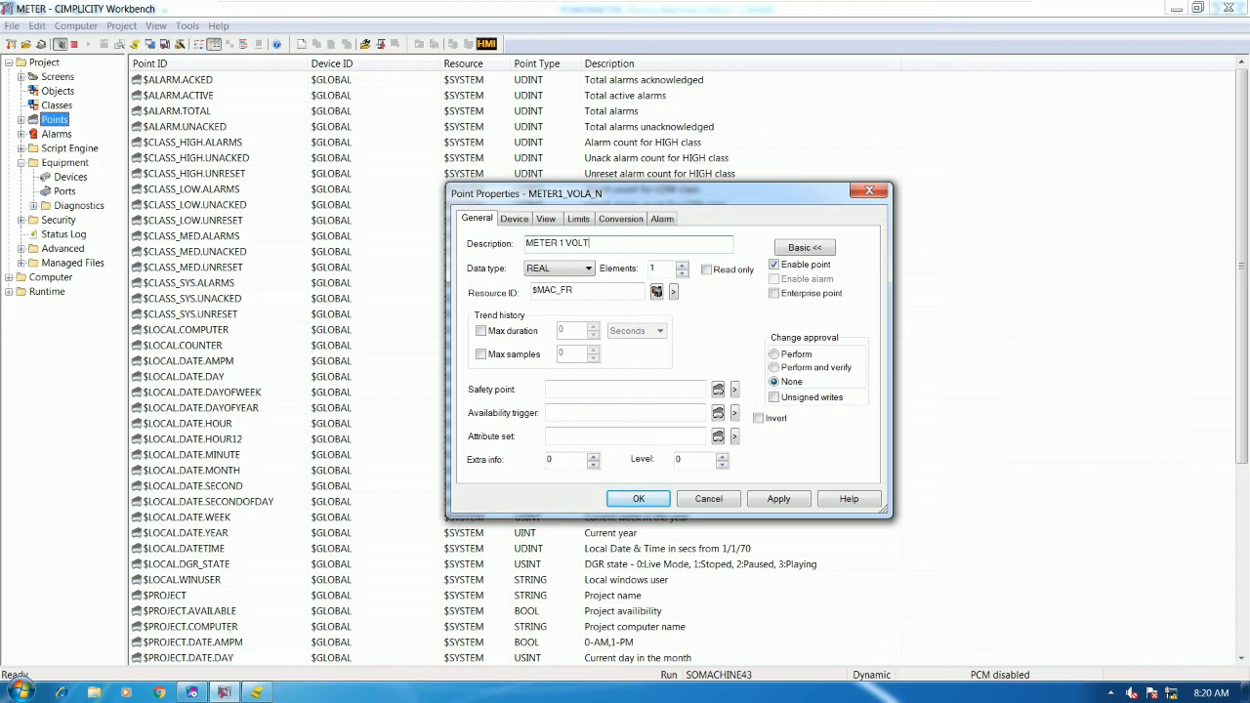
pyautogui.write('AGE BT')
pyautogui.write('TWEEN PHASE A')
pyautogui.press('BackSpace')
pyautogui.write('WITH NATURAL')
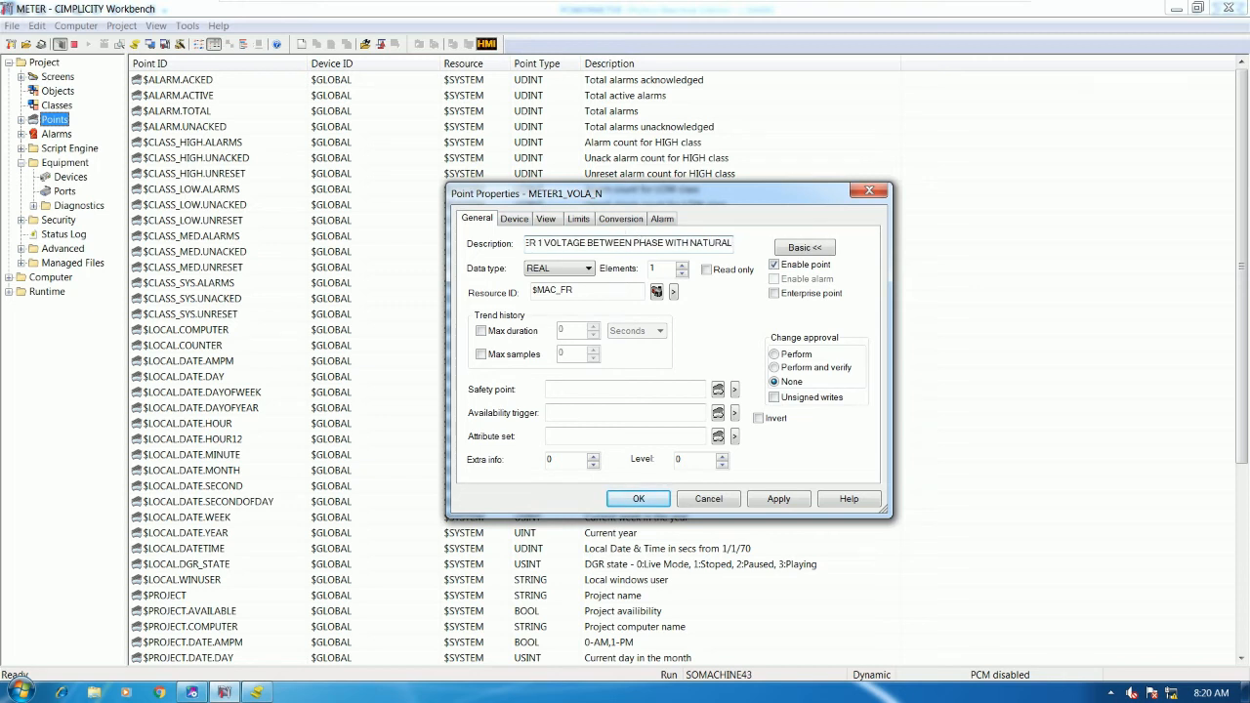
pyautogui.moveTo(575, 290); pyautogui.dragTo(522, 288)
pyautogui.moveTo(611, 291); pyautogui.dragTo(530, 291)
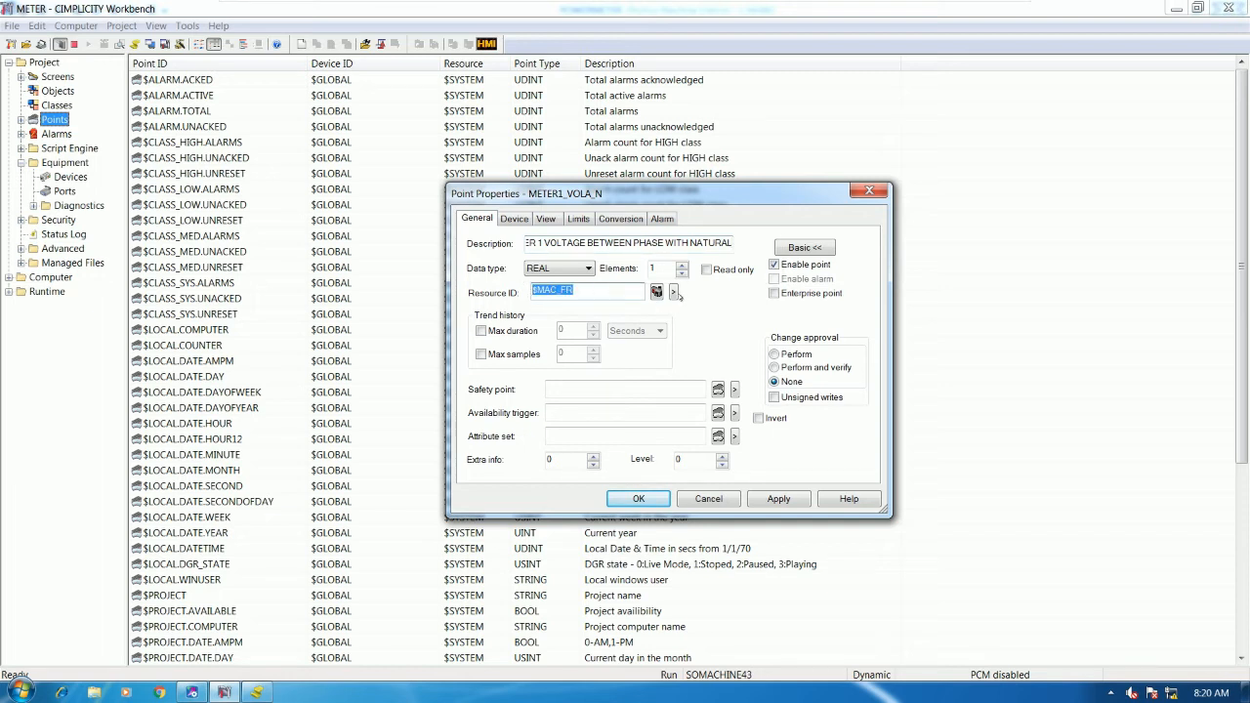
pyautogui.click(672, 292)
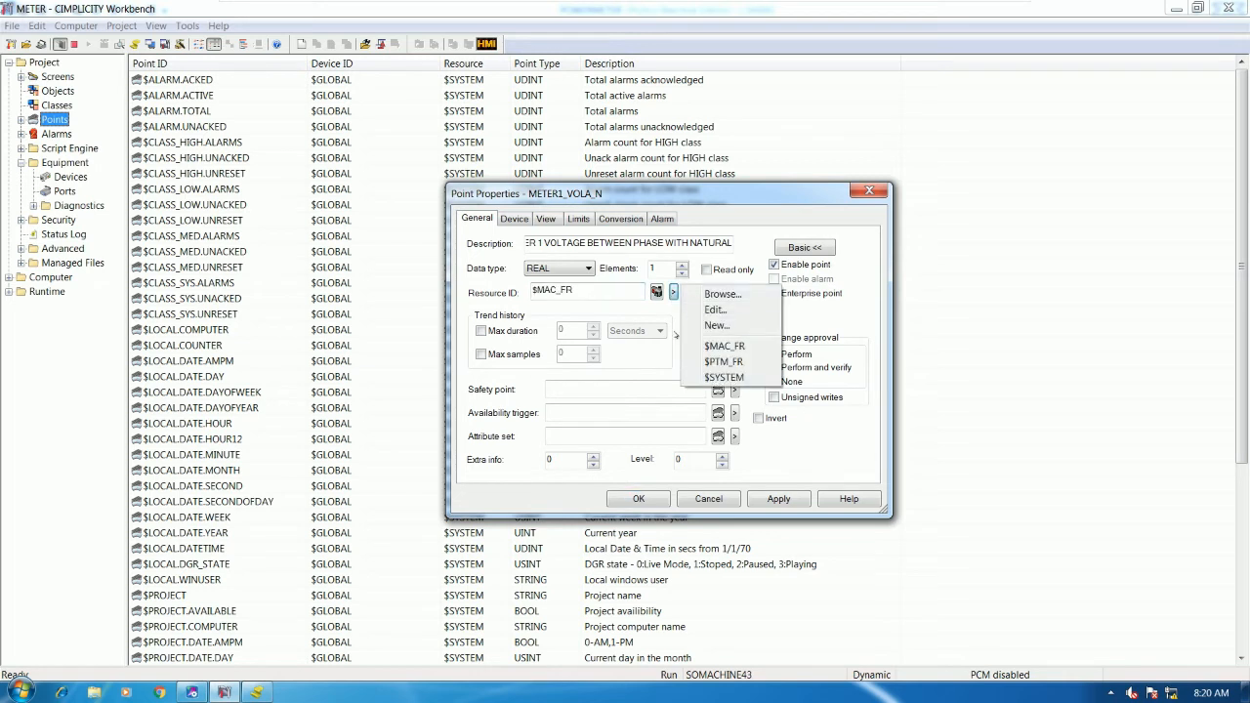
pyautogui.click(672, 308)
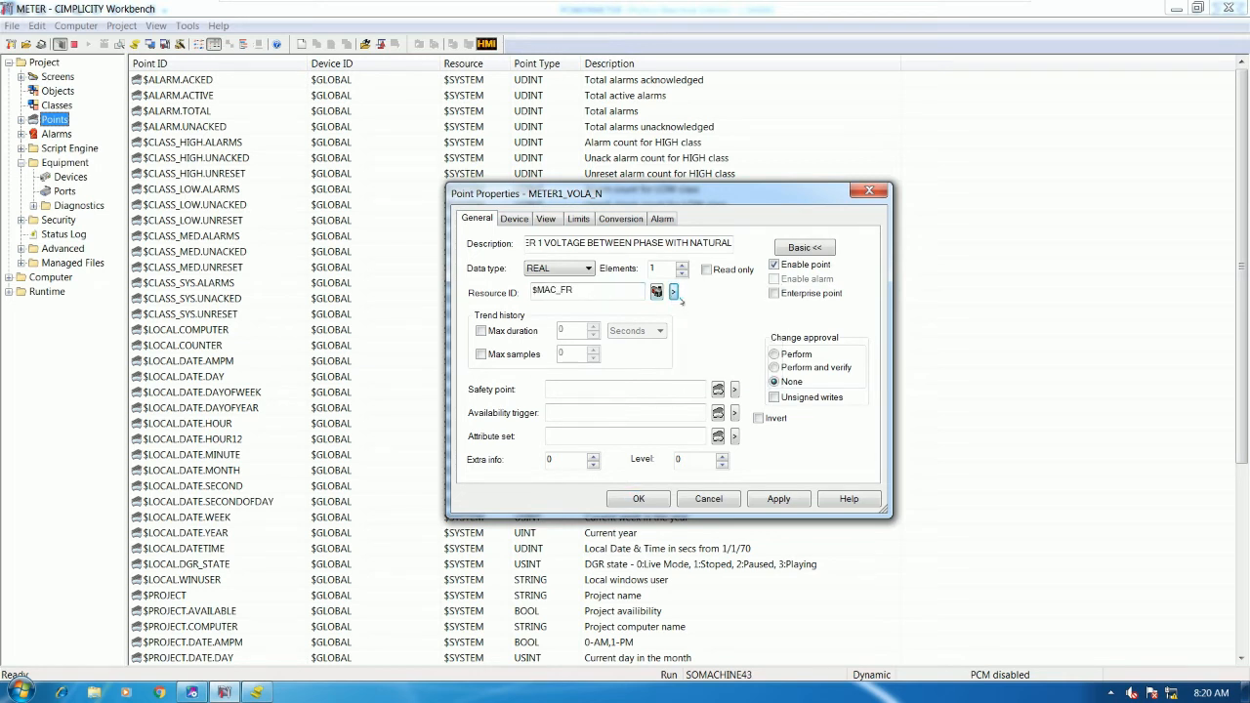
pyautogui.moveTo(577, 290); pyautogui.dragTo(511, 286)
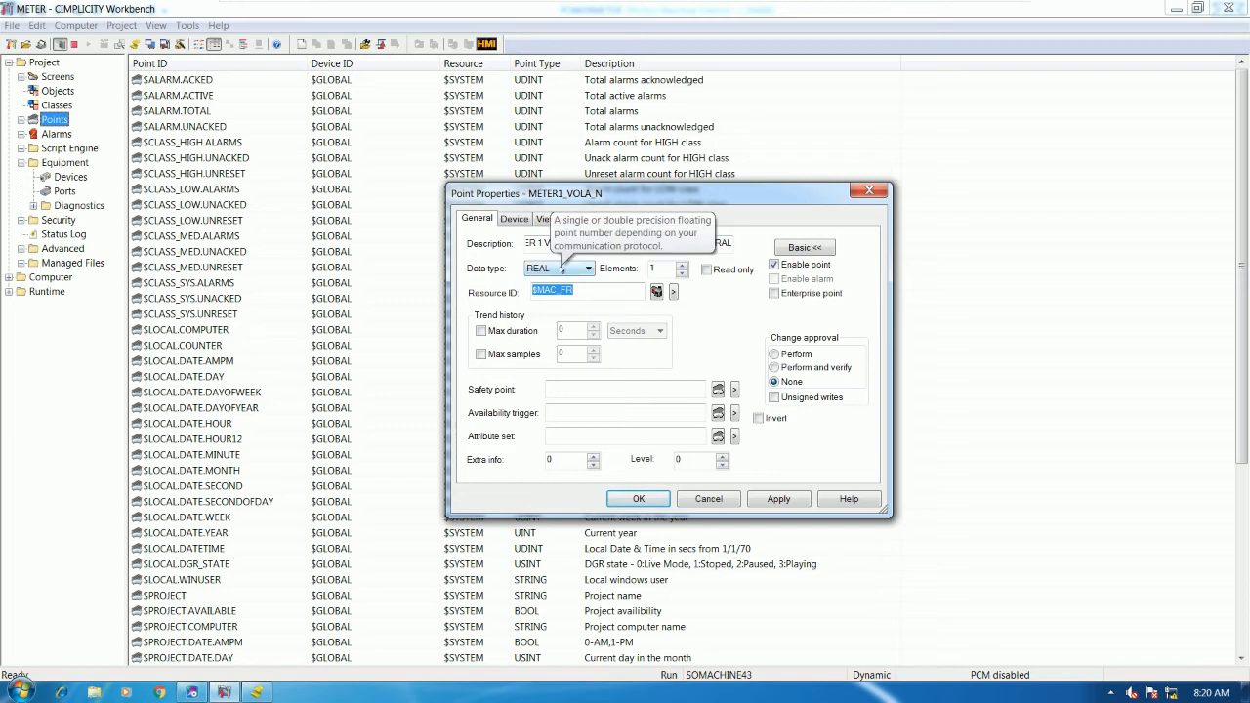
# - Keep data type REAL and move to the device Address, checking VOLA_N's register in Proficy
pyautogui.click(194, 692)
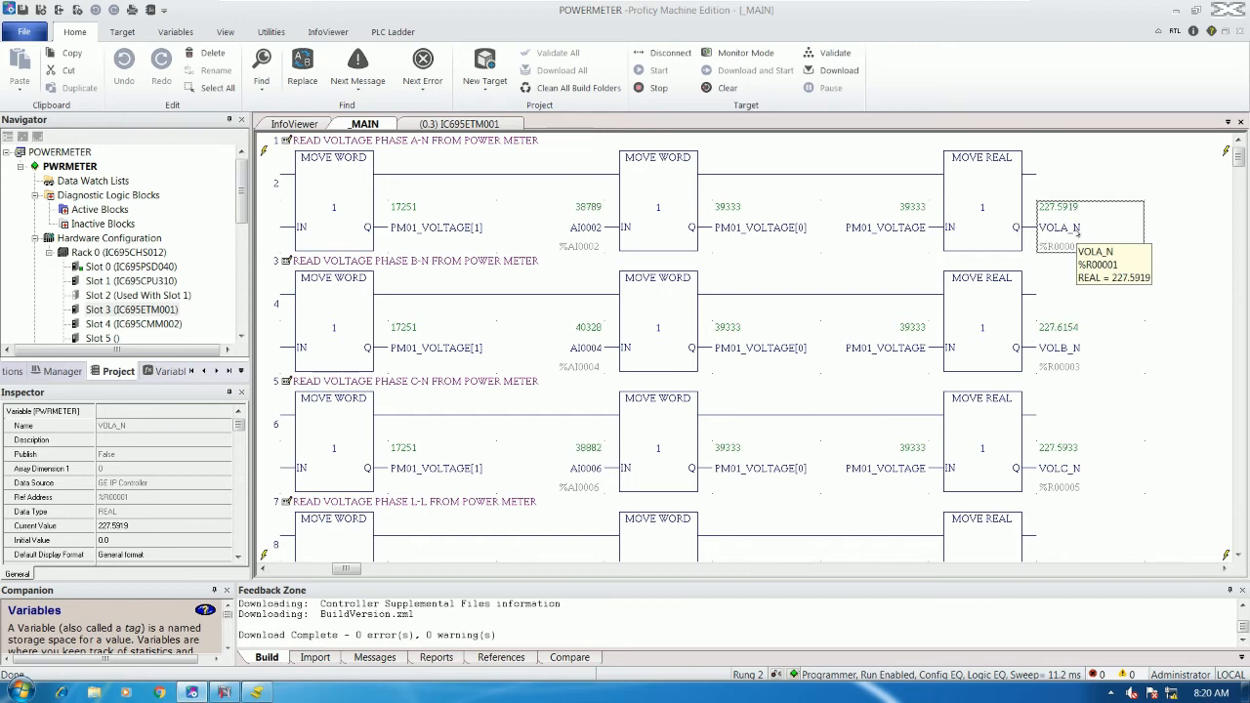
pyautogui.click(223, 692)
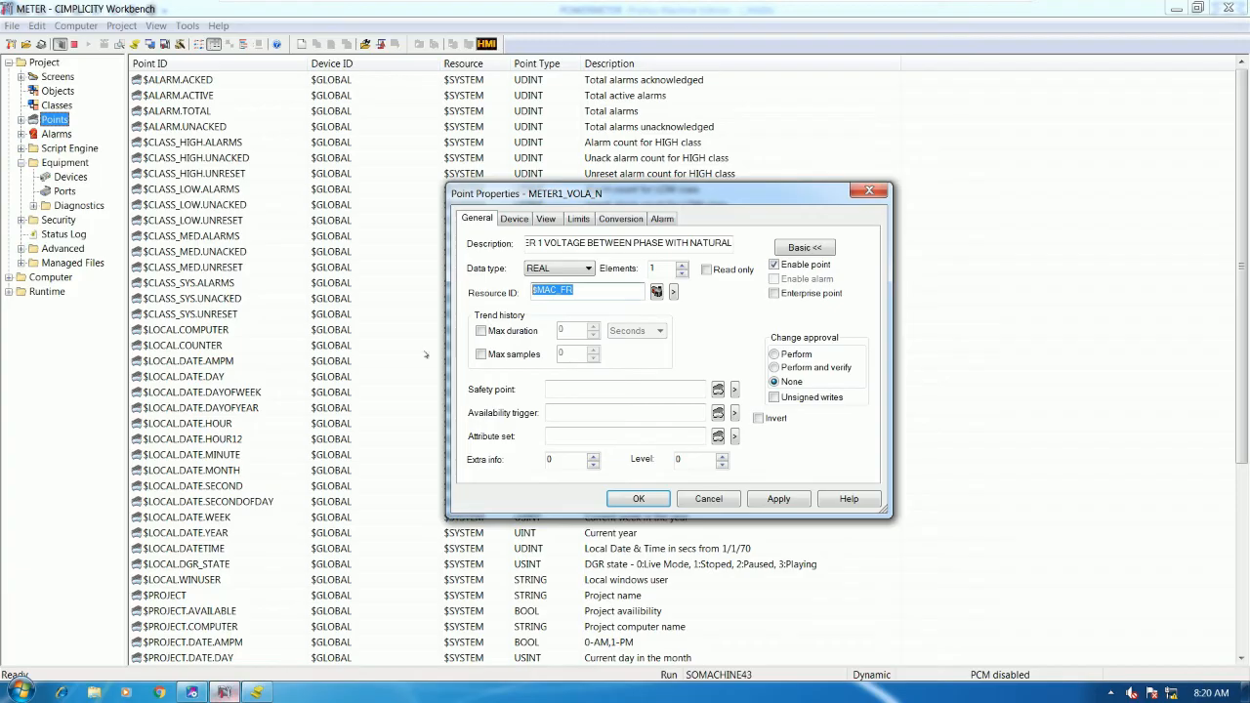
pyautogui.click(558, 268)
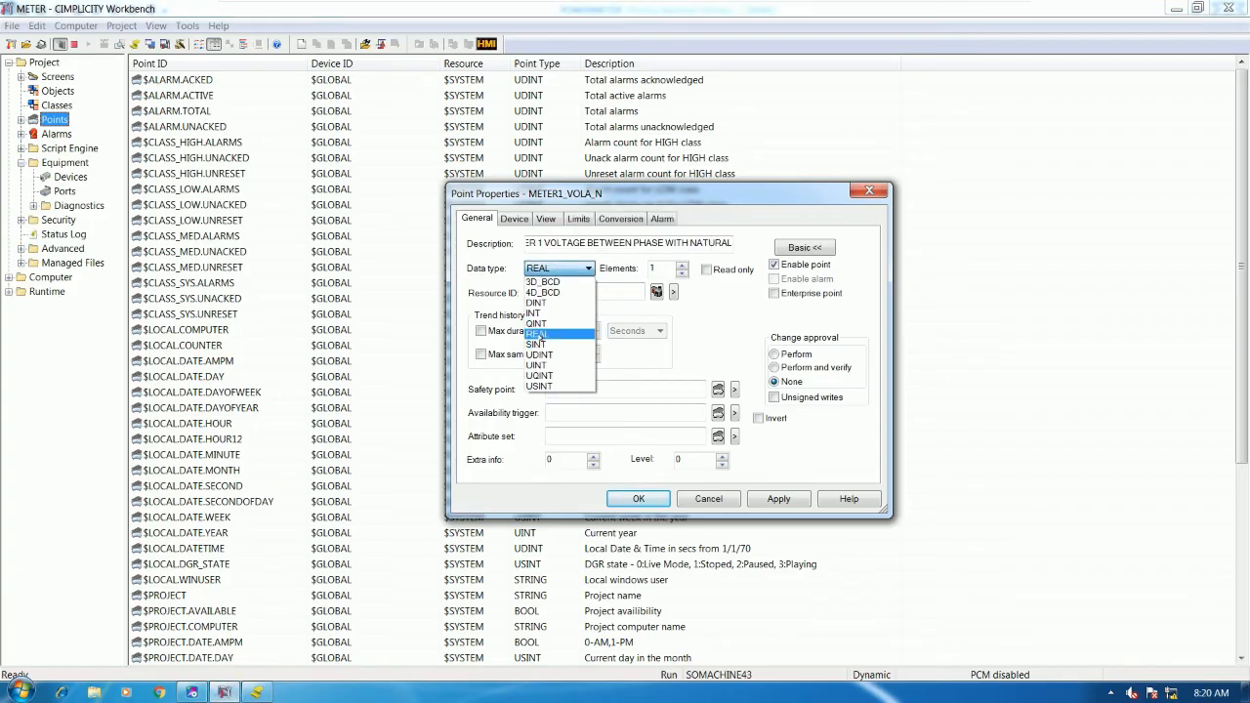
pyautogui.click(569, 318)
pyautogui.moveTo(666, 265); pyautogui.dragTo(625, 265)
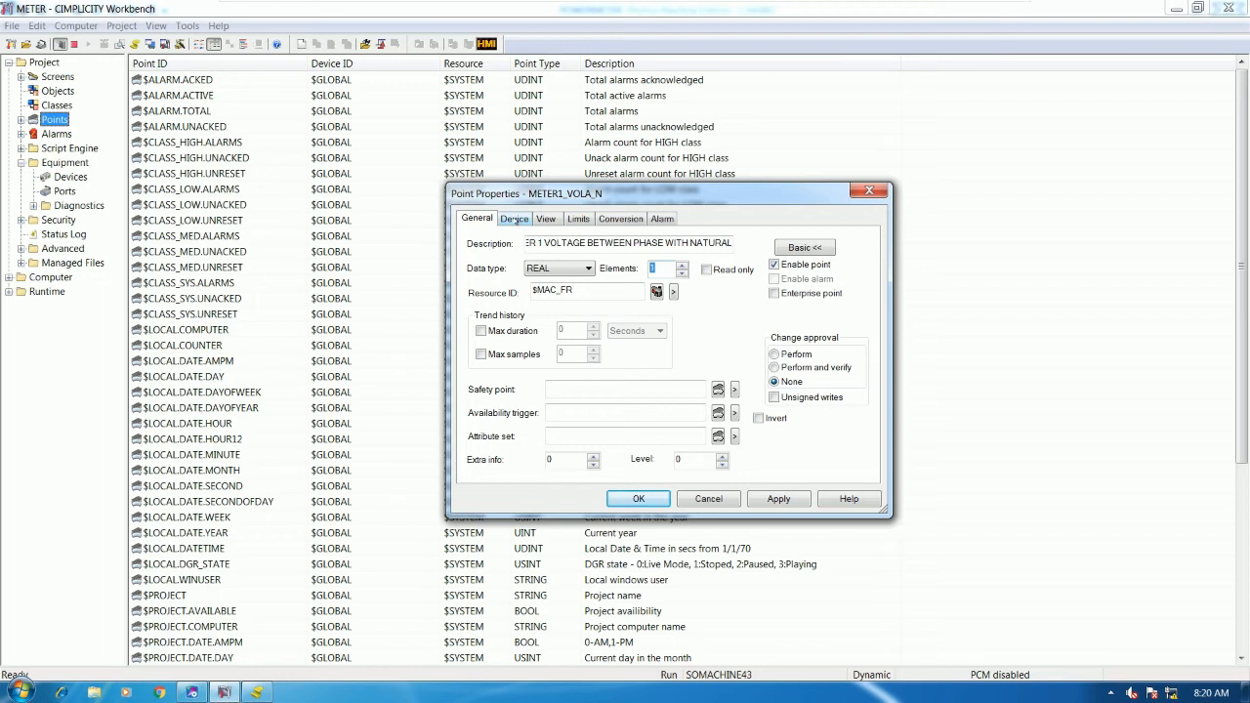
pyautogui.click(515, 219)
pyautogui.click(564, 281)
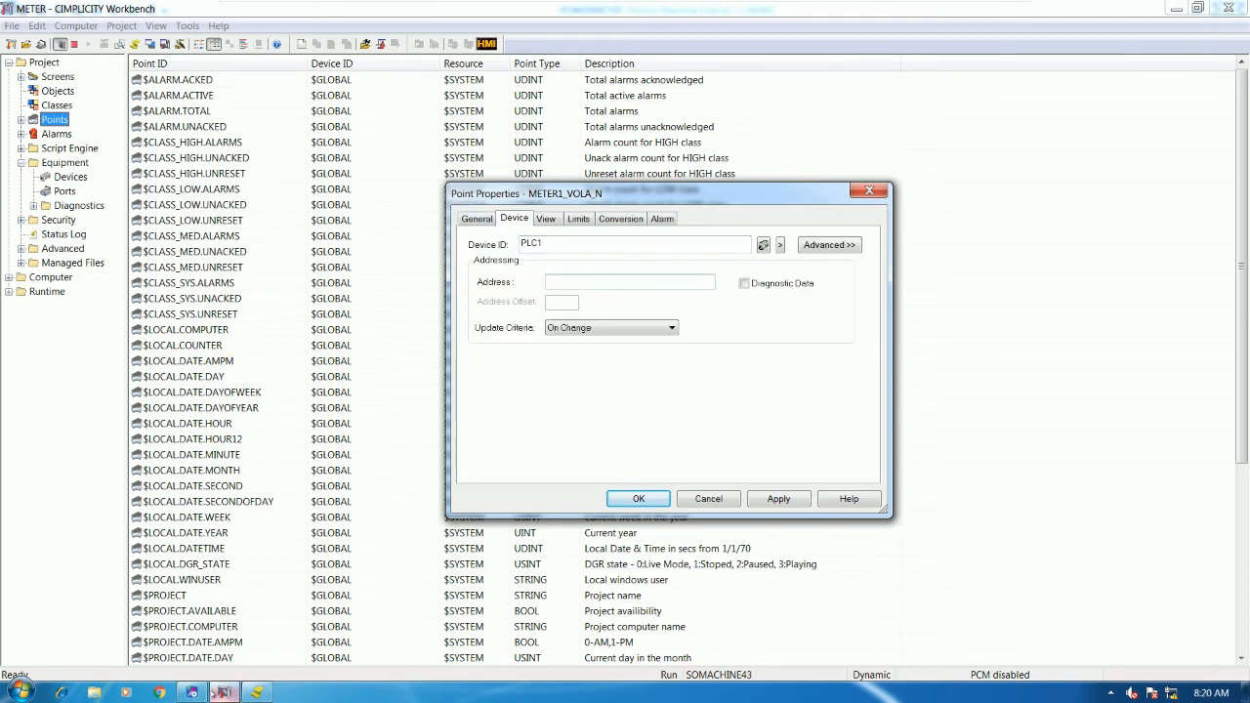
# - Give METER1_VOLA_N the %R1 register address and save it
pyautogui.click(192, 692)
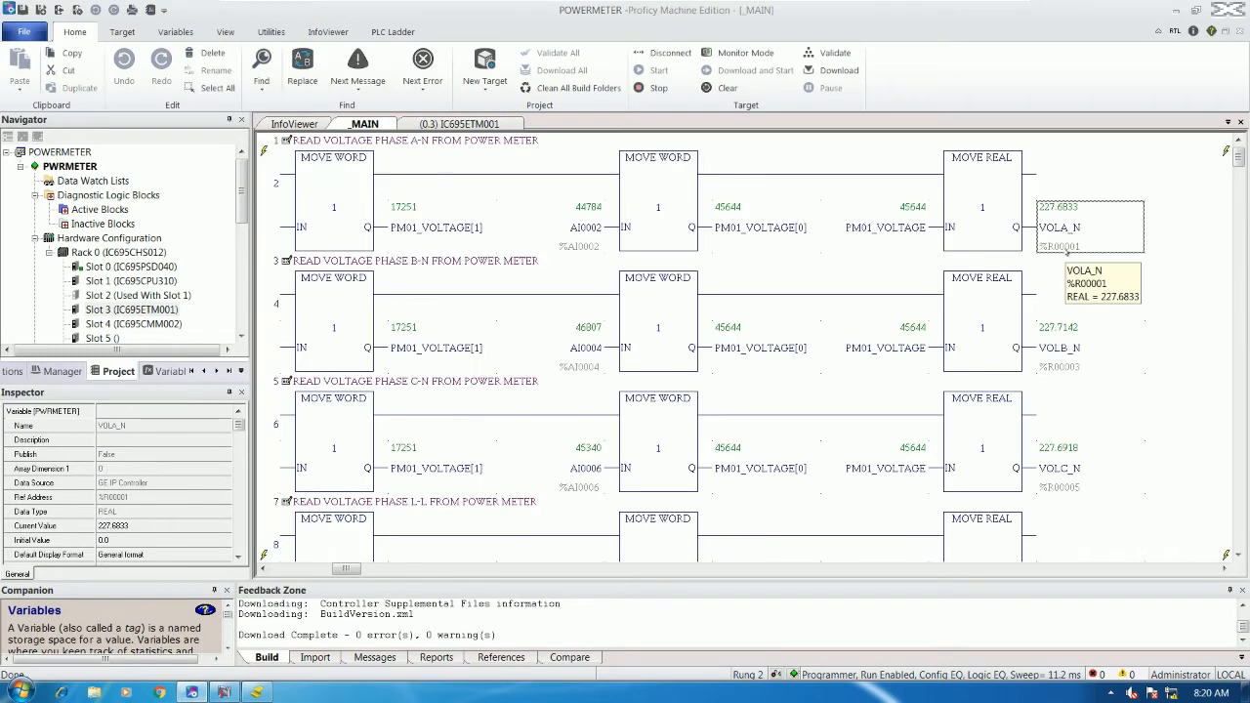
pyautogui.click(223, 692)
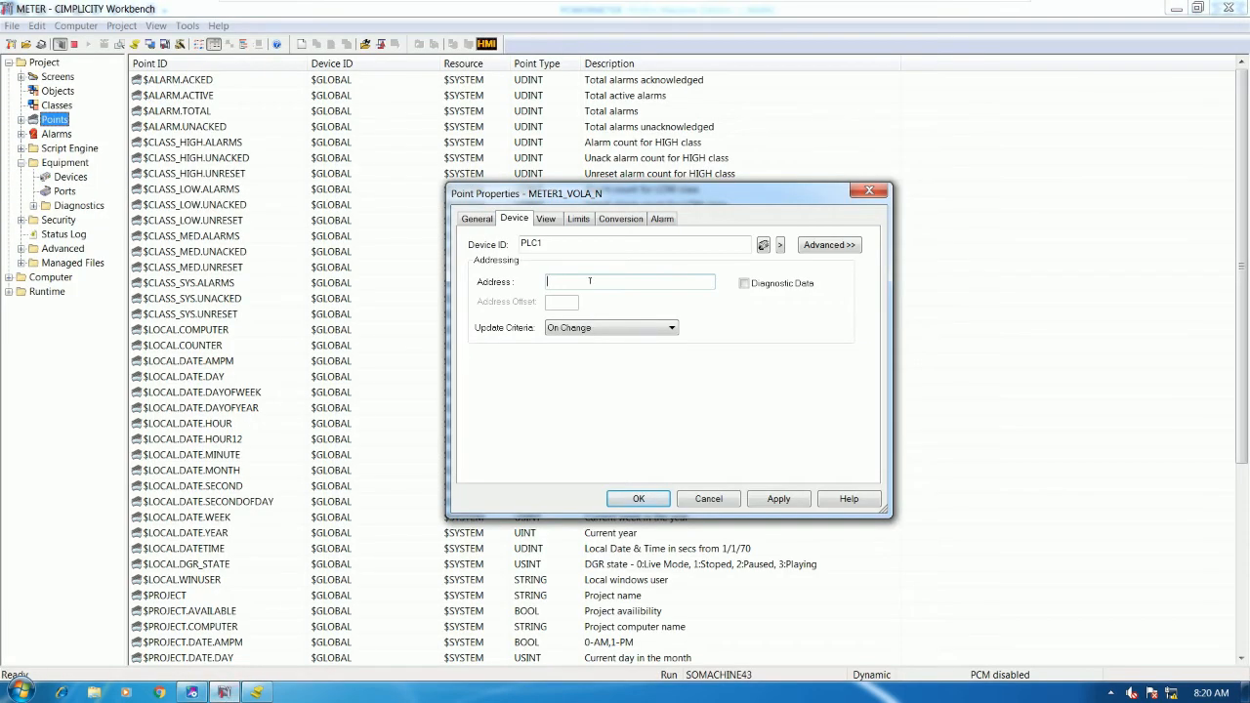
pyautogui.write('%R1')
pyautogui.click(639, 499)
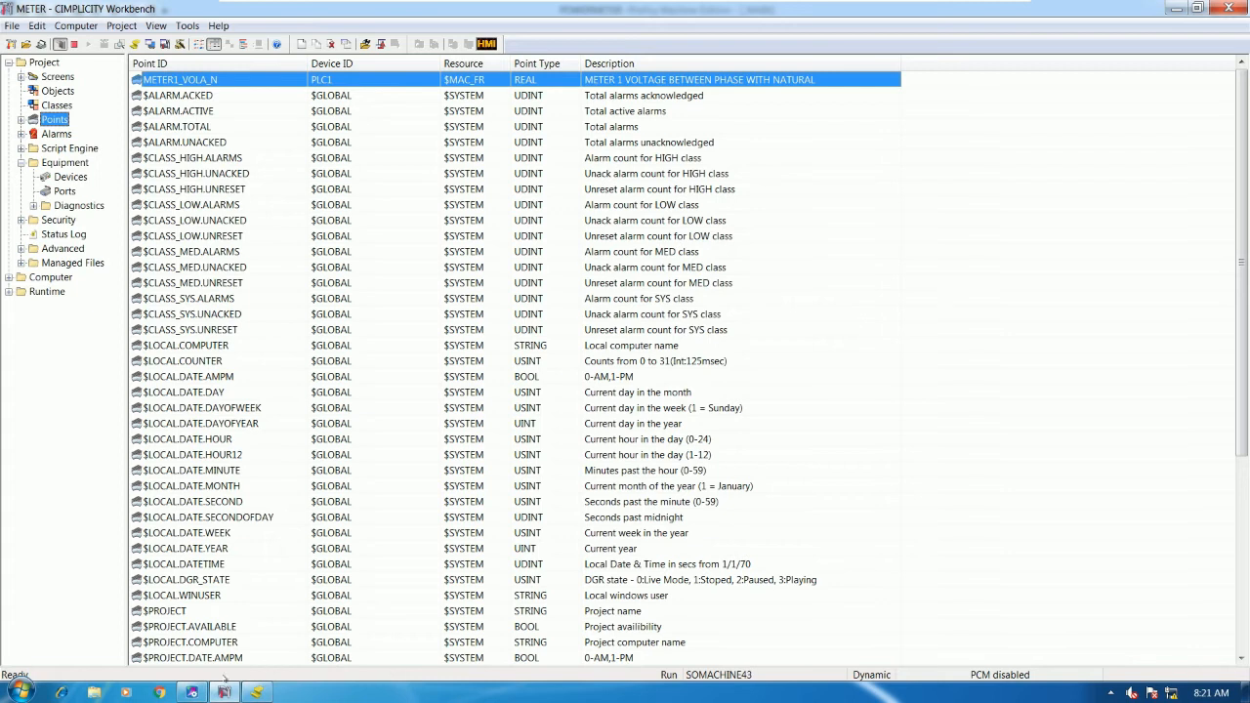
pyautogui.click(192, 692)
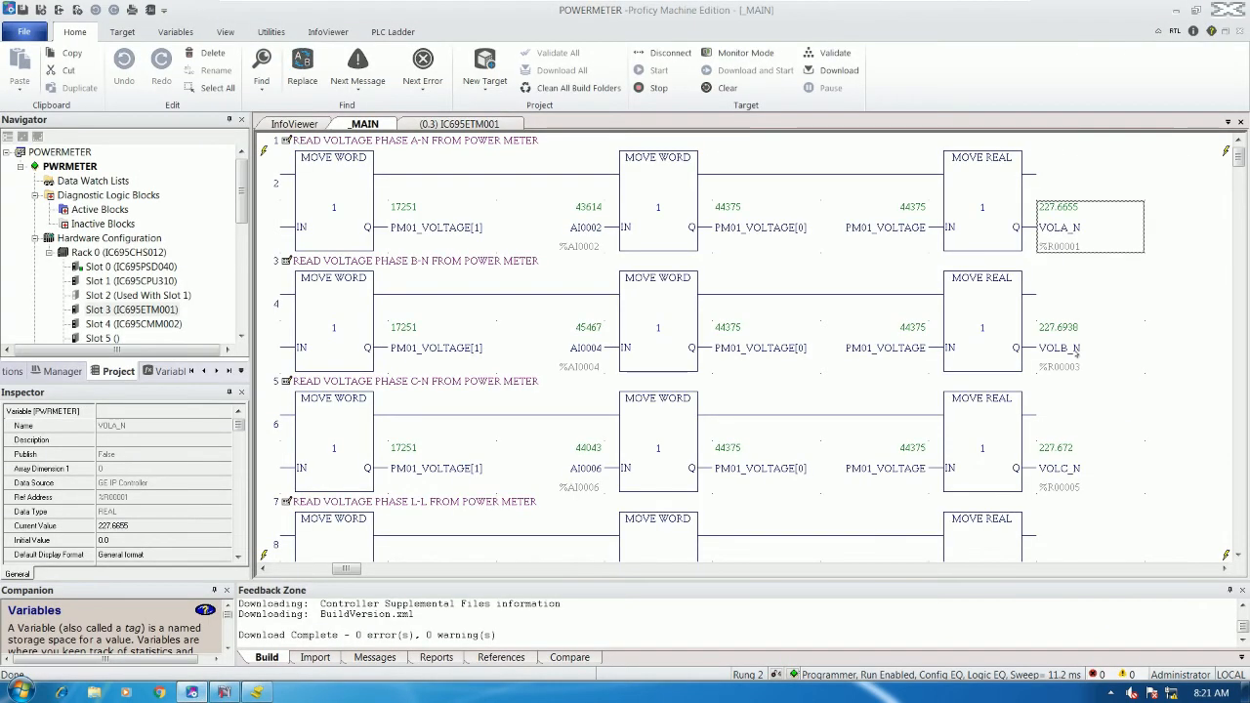
pyautogui.click(224, 693)
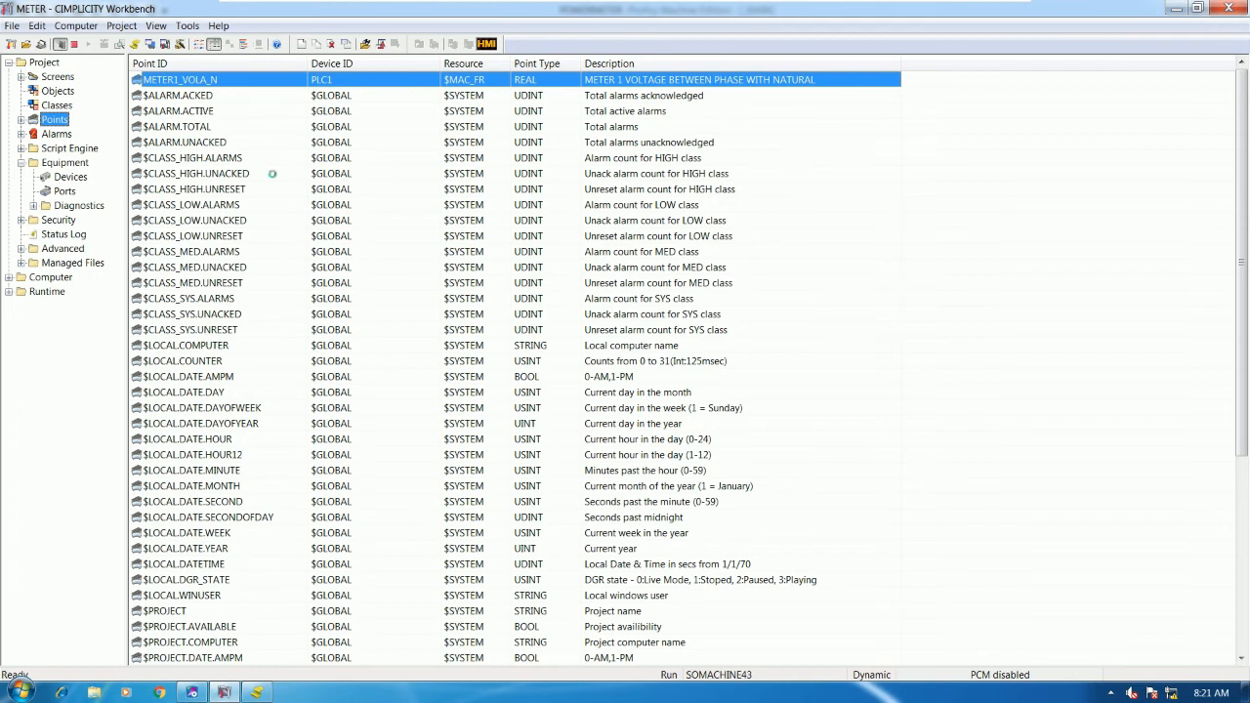
# - Duplicate METER1_VOLA_N as a new point named METER1_VOLB_N
pyautogui.rightClick(224, 92)
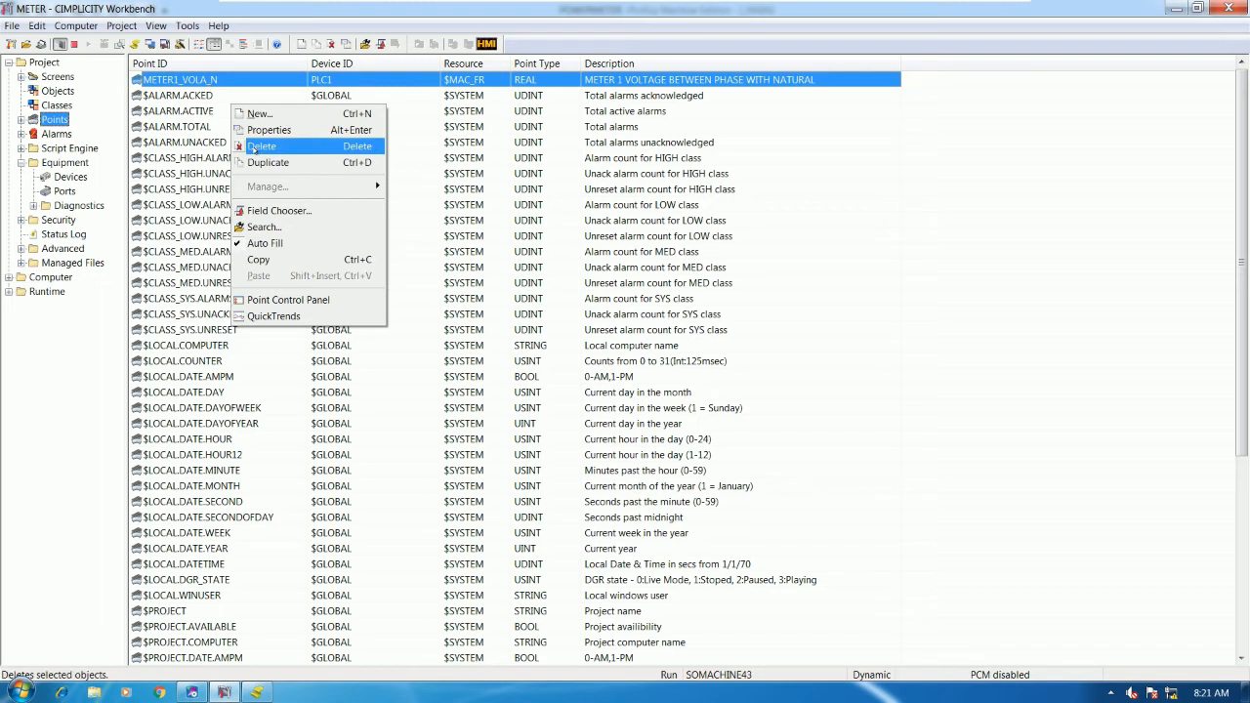
pyautogui.click(268, 163)
pyautogui.click(604, 363)
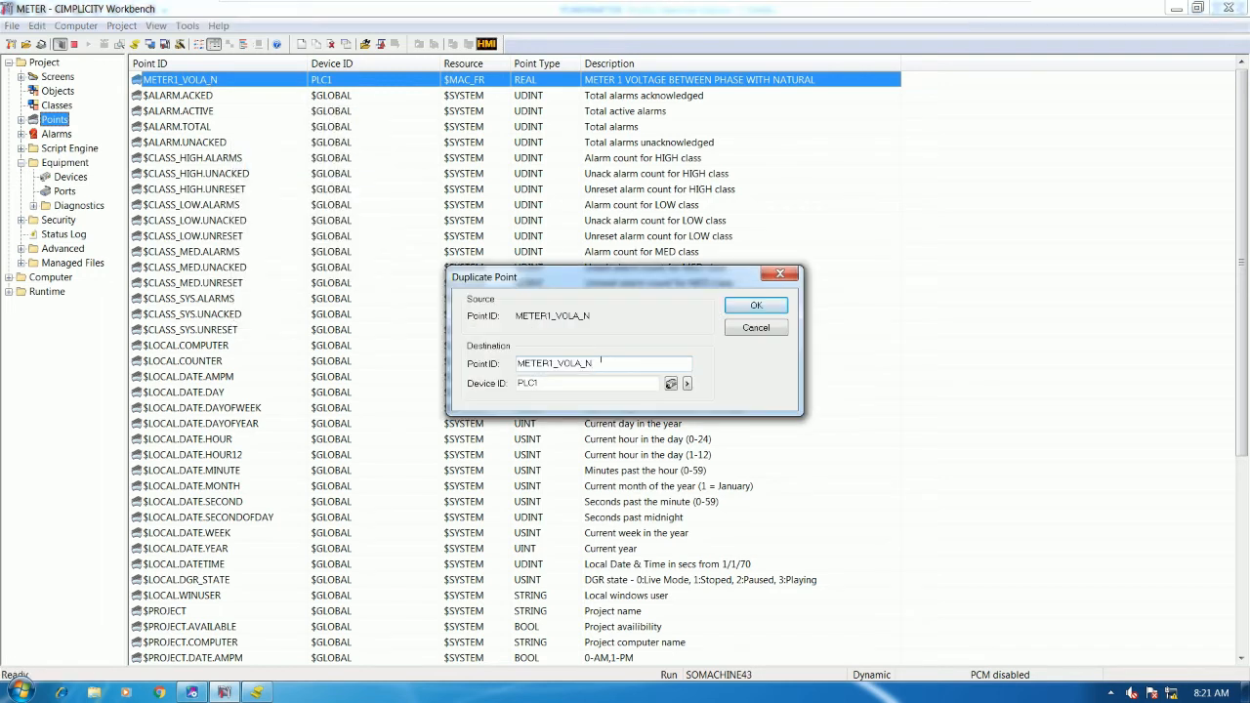
pyautogui.press('BackSpace')
pyautogui.write('B')
pyautogui.click(755, 305)
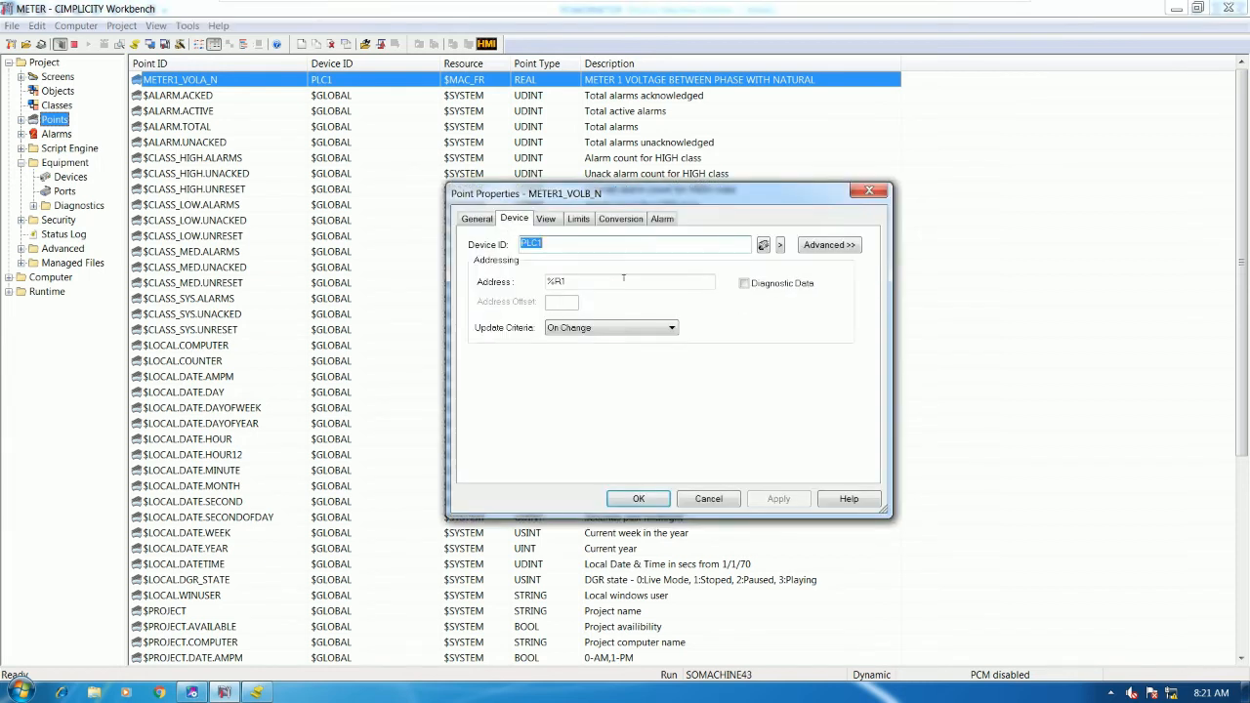
# - Add B after PHASE in the description and set the register address to %R3
pyautogui.click(479, 219)
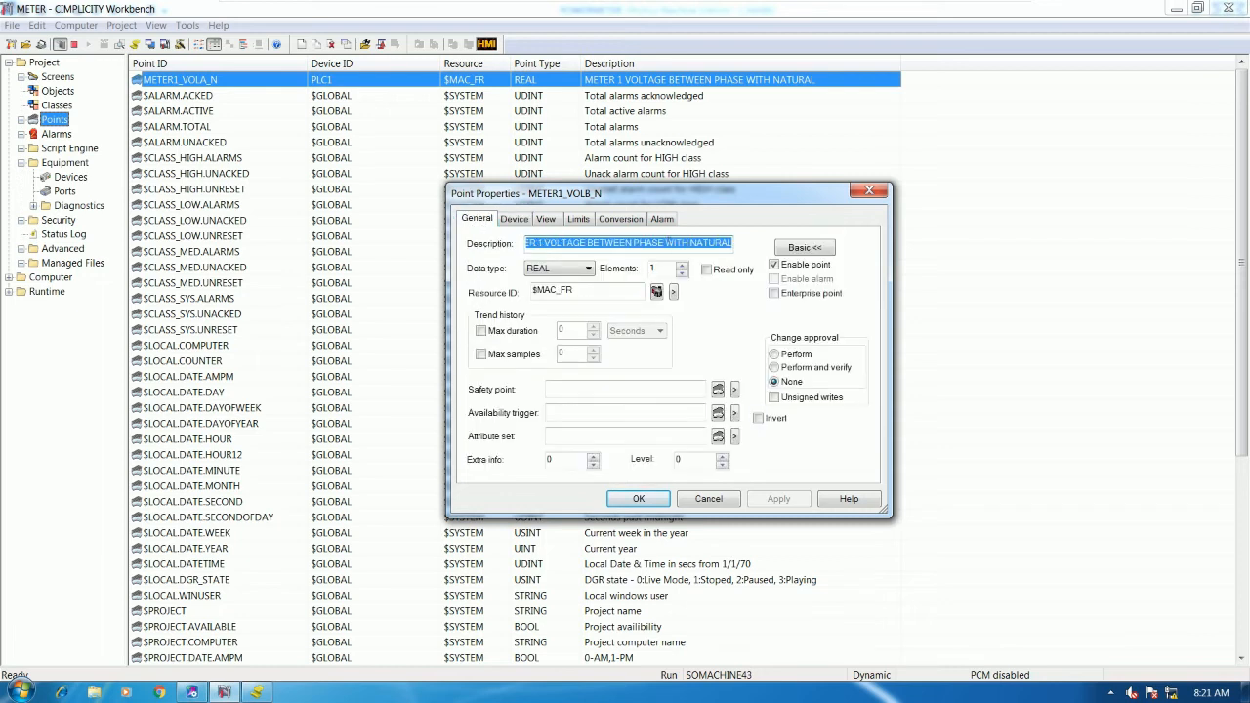
pyautogui.click(664, 242)
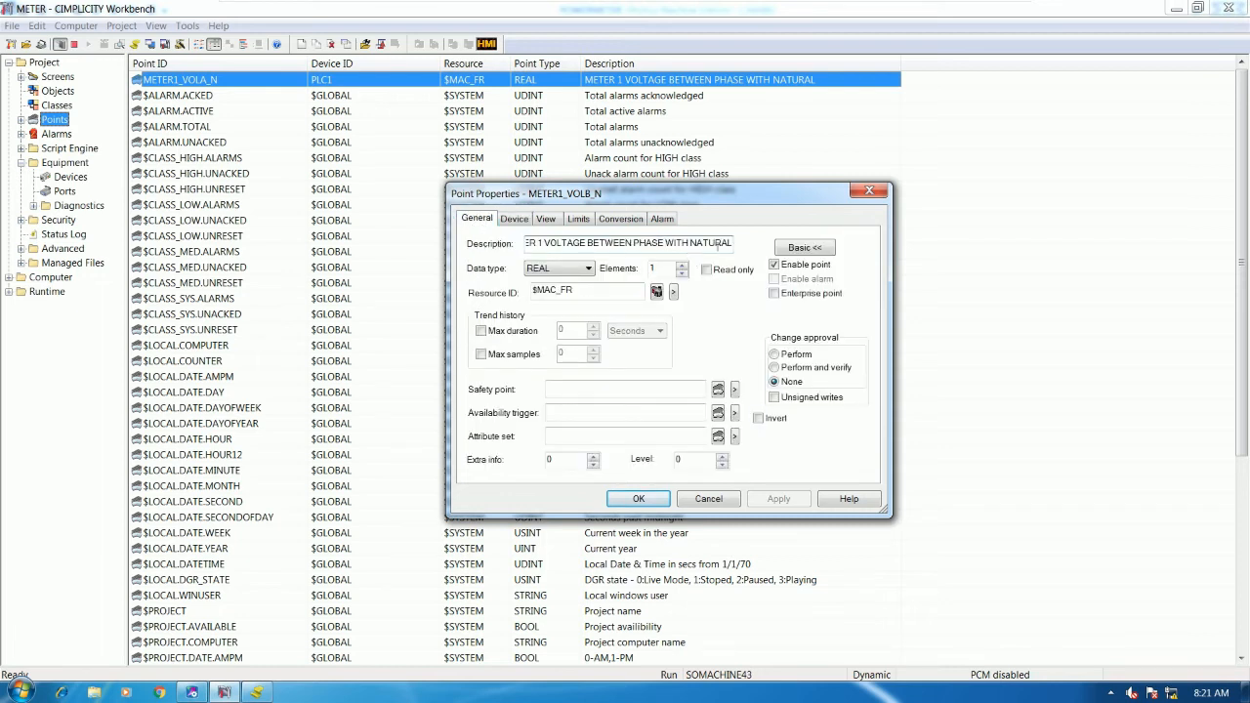
pyautogui.write('B')
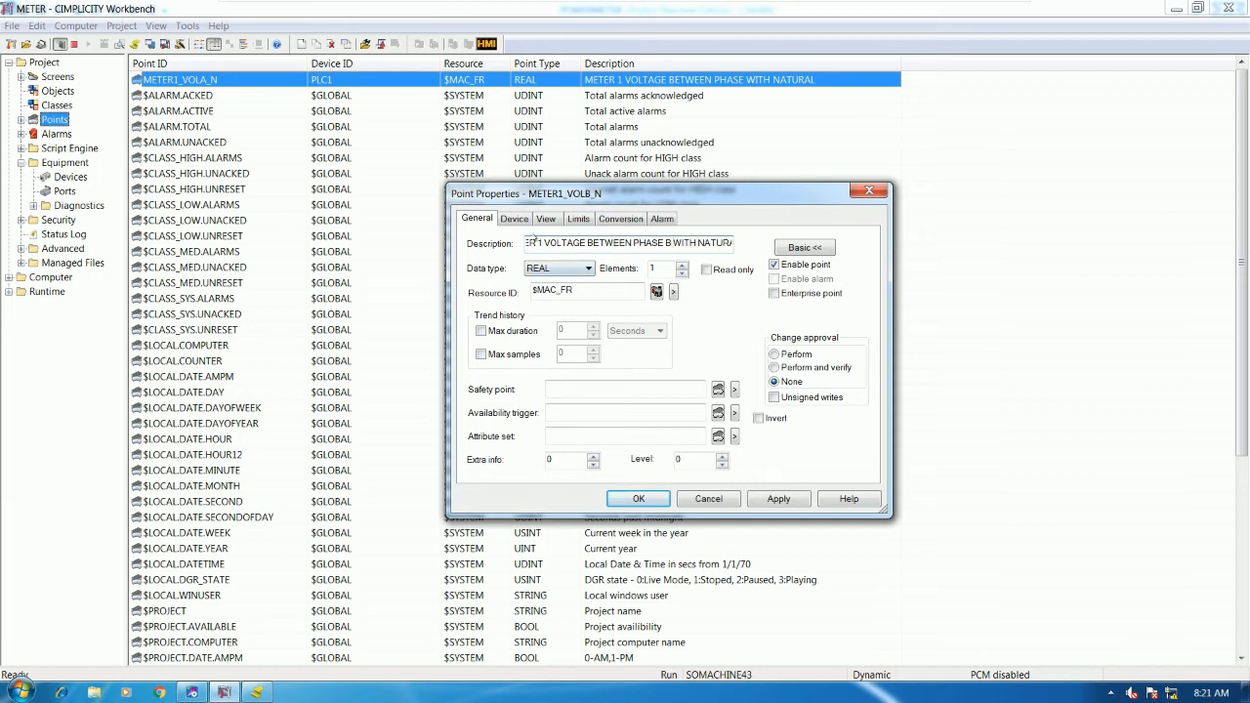
pyautogui.click(515, 219)
pyautogui.click(569, 281)
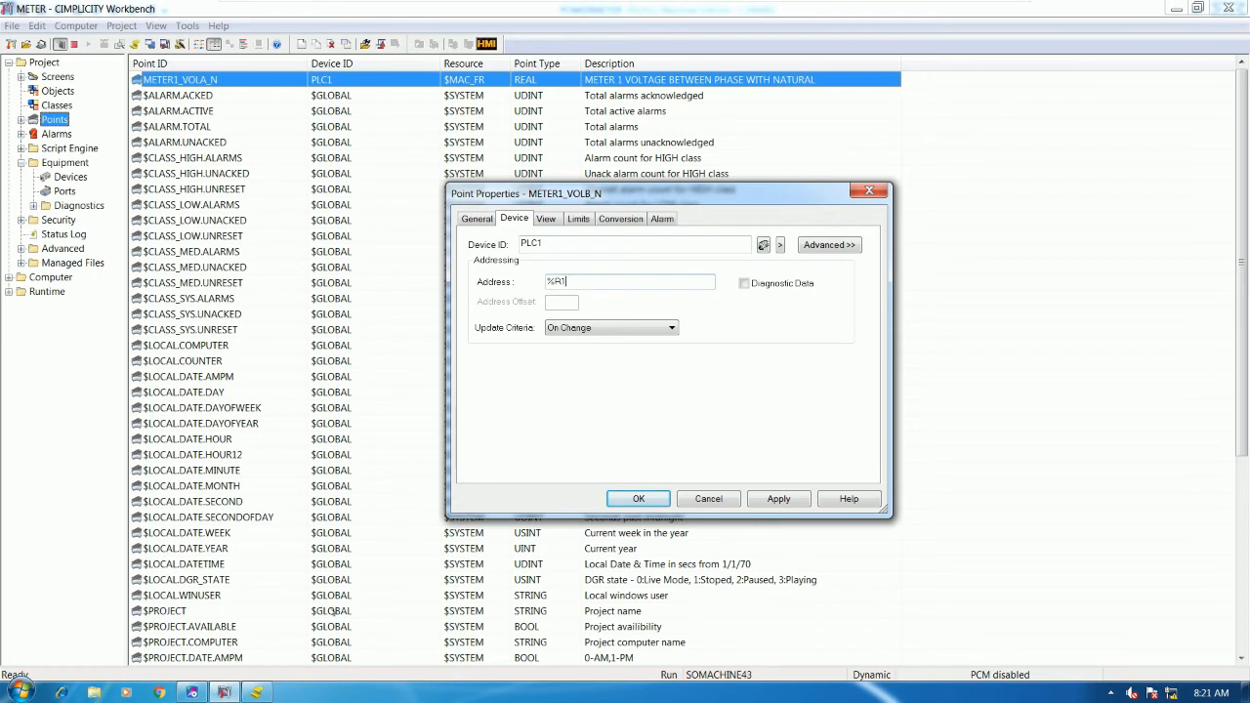
pyautogui.click(195, 691)
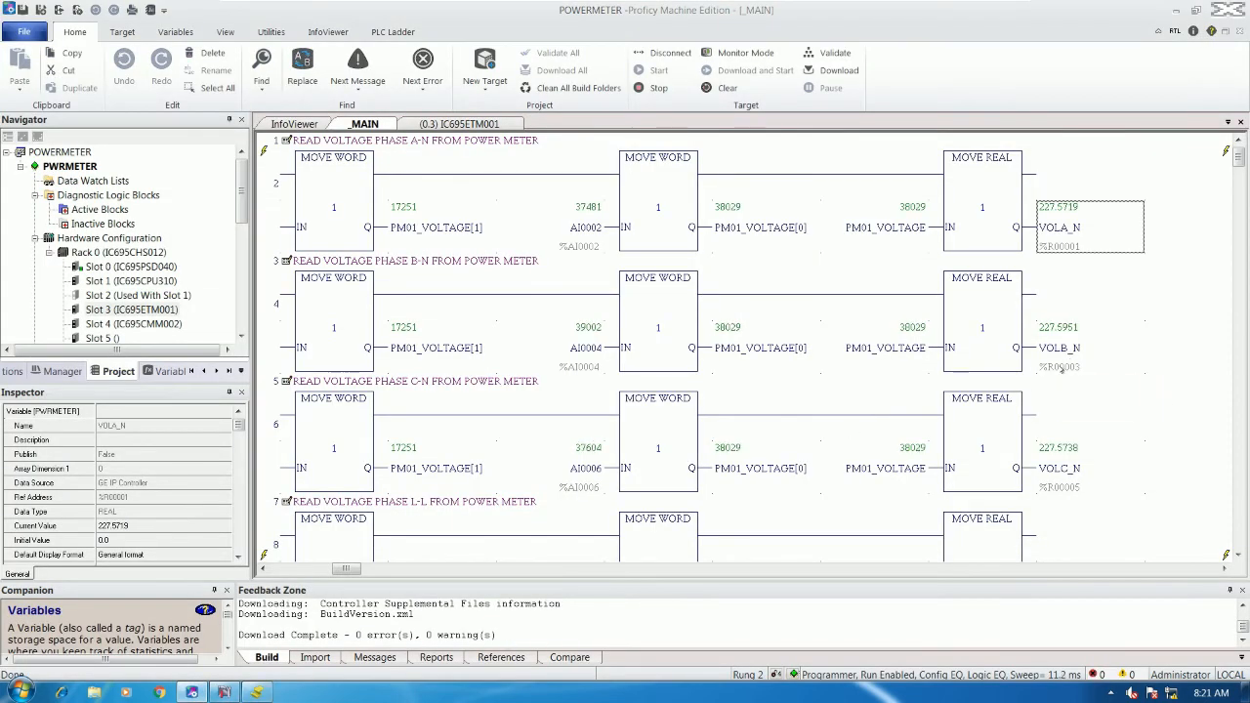
pyautogui.hotkey('alt', 'Tab')
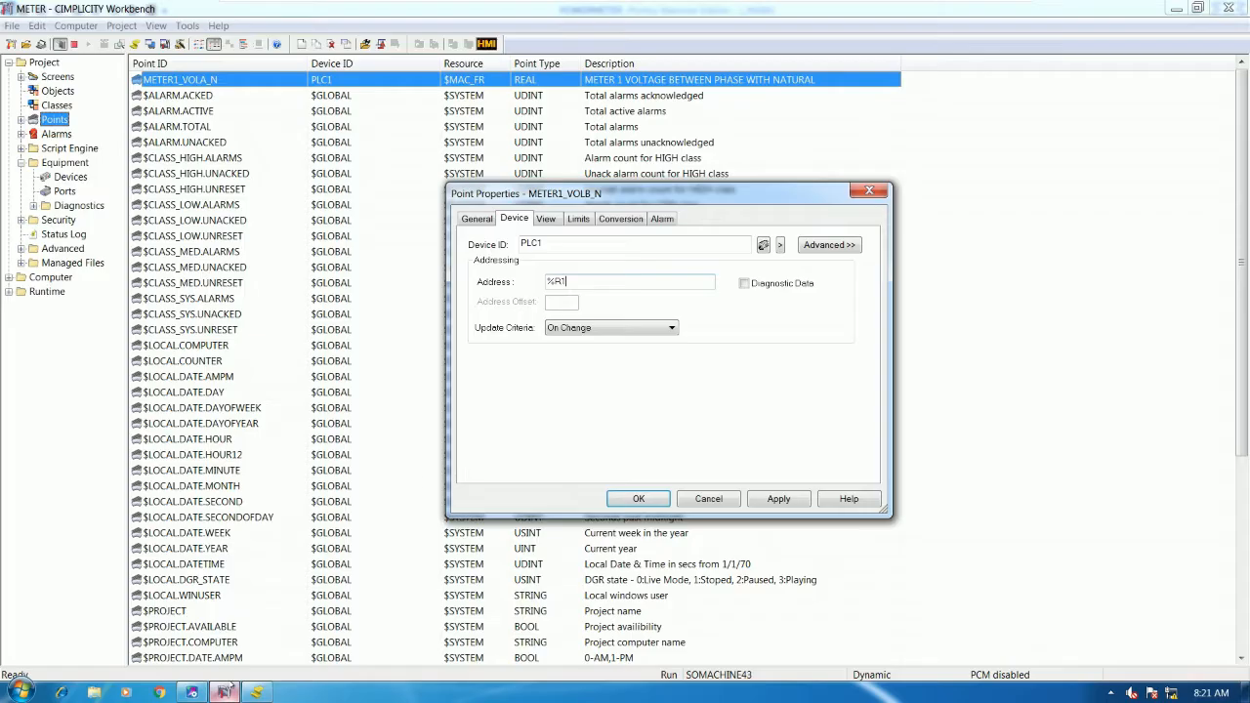
pyautogui.write('1')
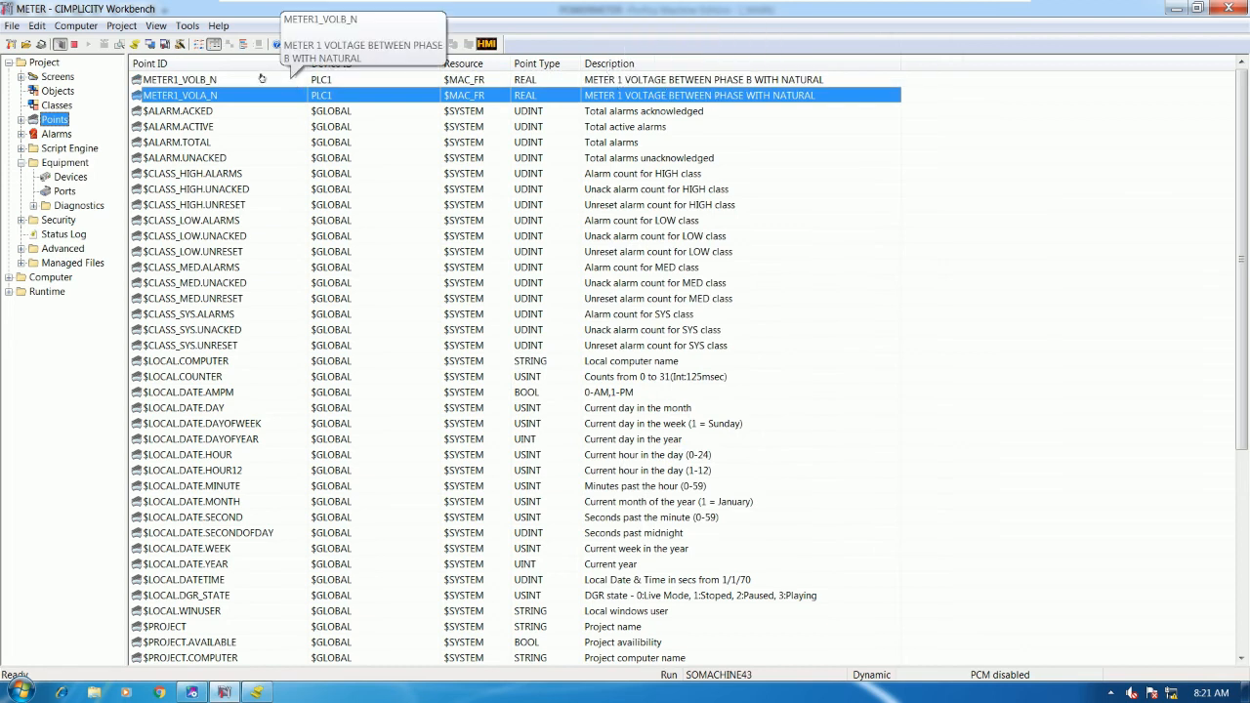
# - Insert A after PHASE in METER1_VOLA_N's description and save the change
pyautogui.click(244, 80)
pyautogui.doubleClick(246, 95)
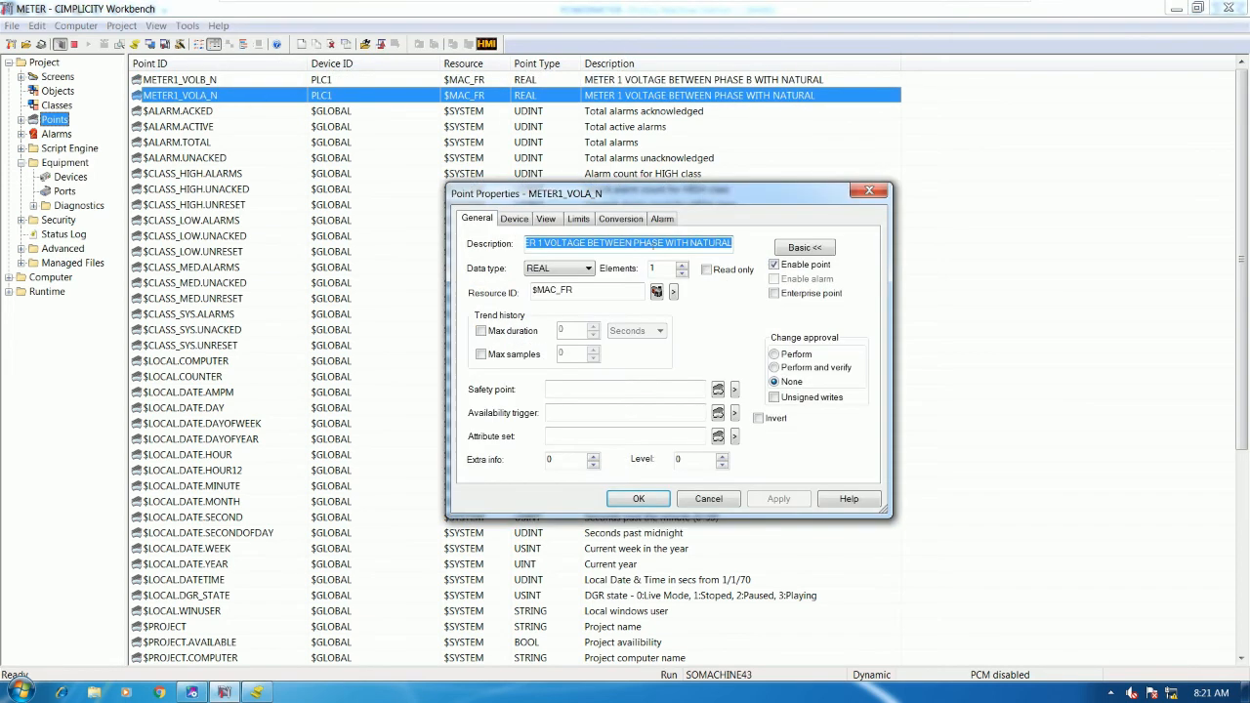
pyautogui.click(660, 243)
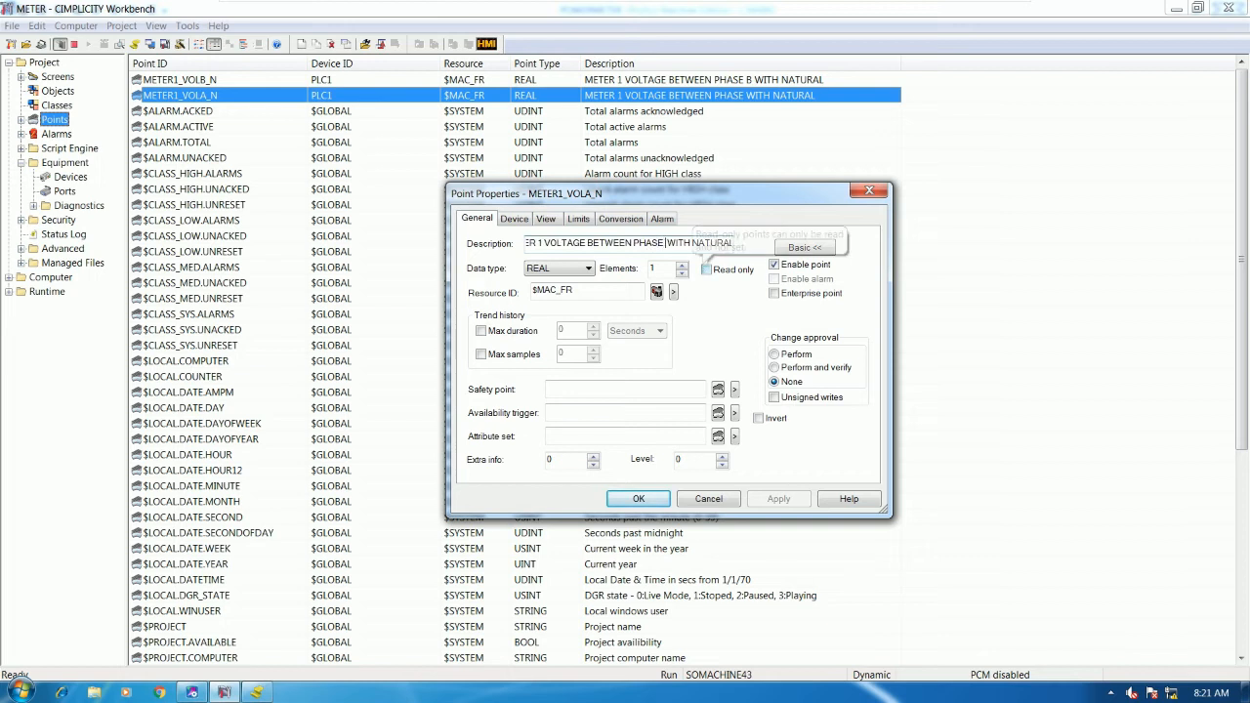
pyautogui.write('A')
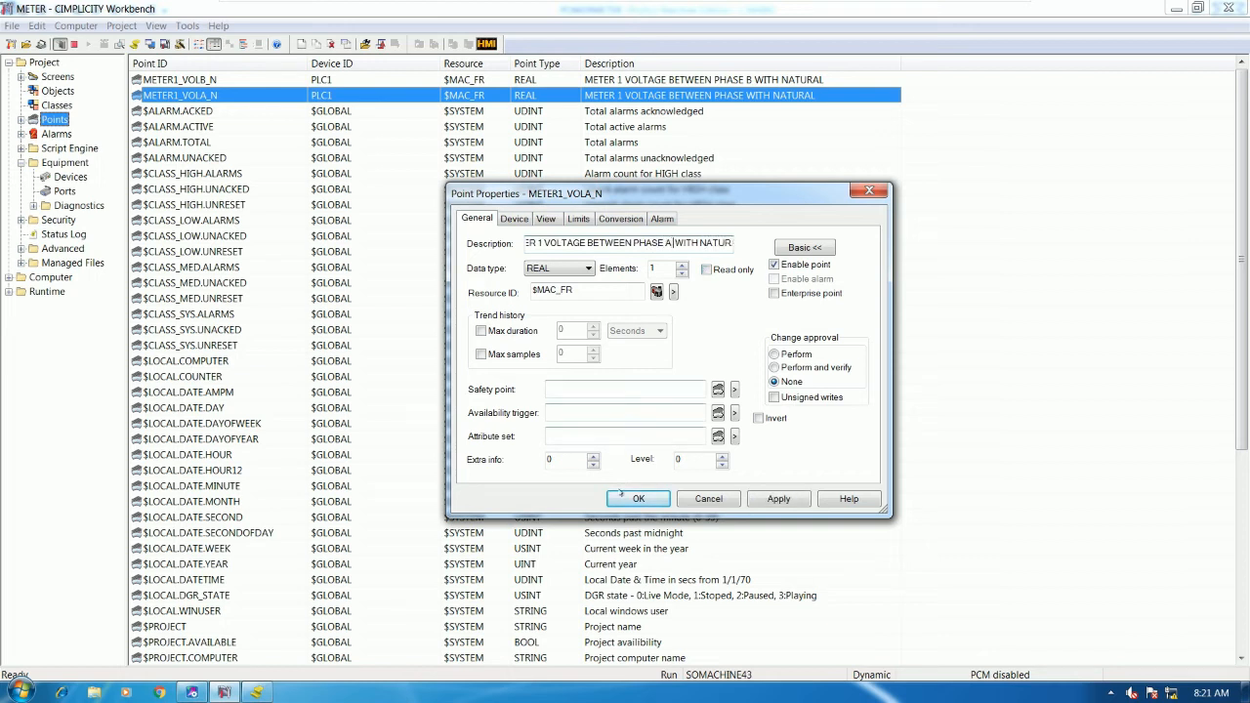
pyautogui.click(639, 498)
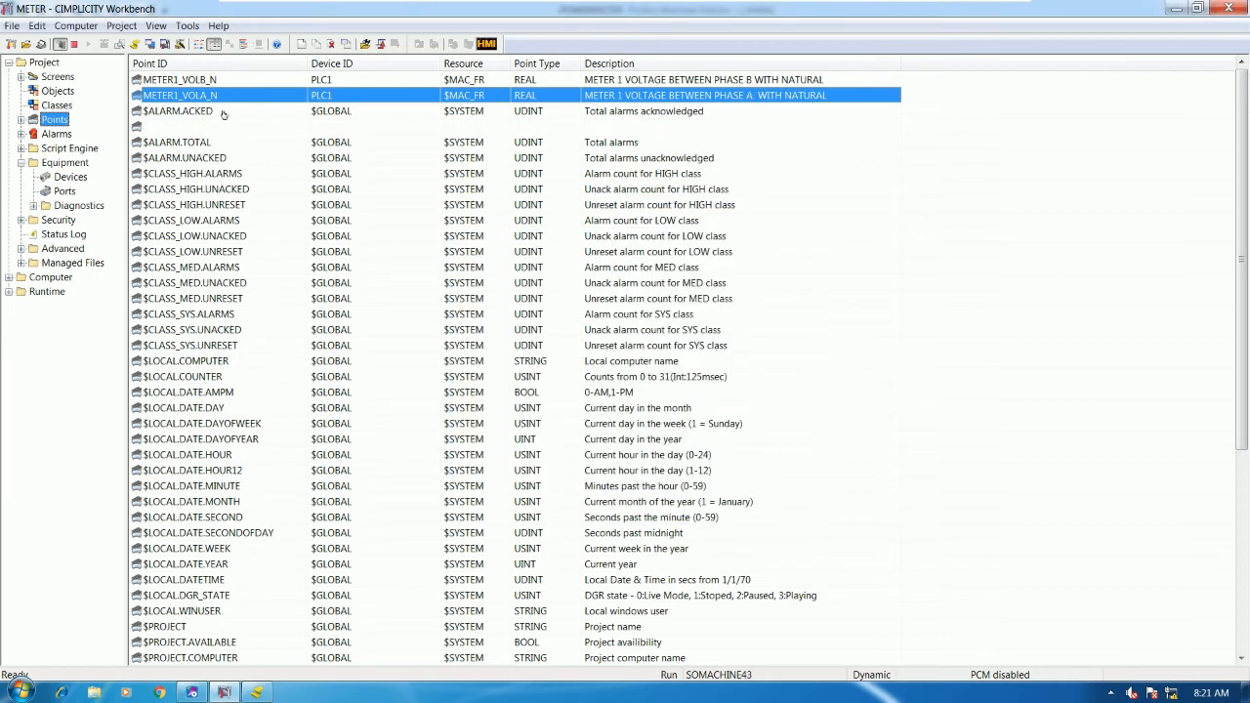
pyautogui.click(215, 84)
pyautogui.click(213, 94)
pyautogui.click(217, 81)
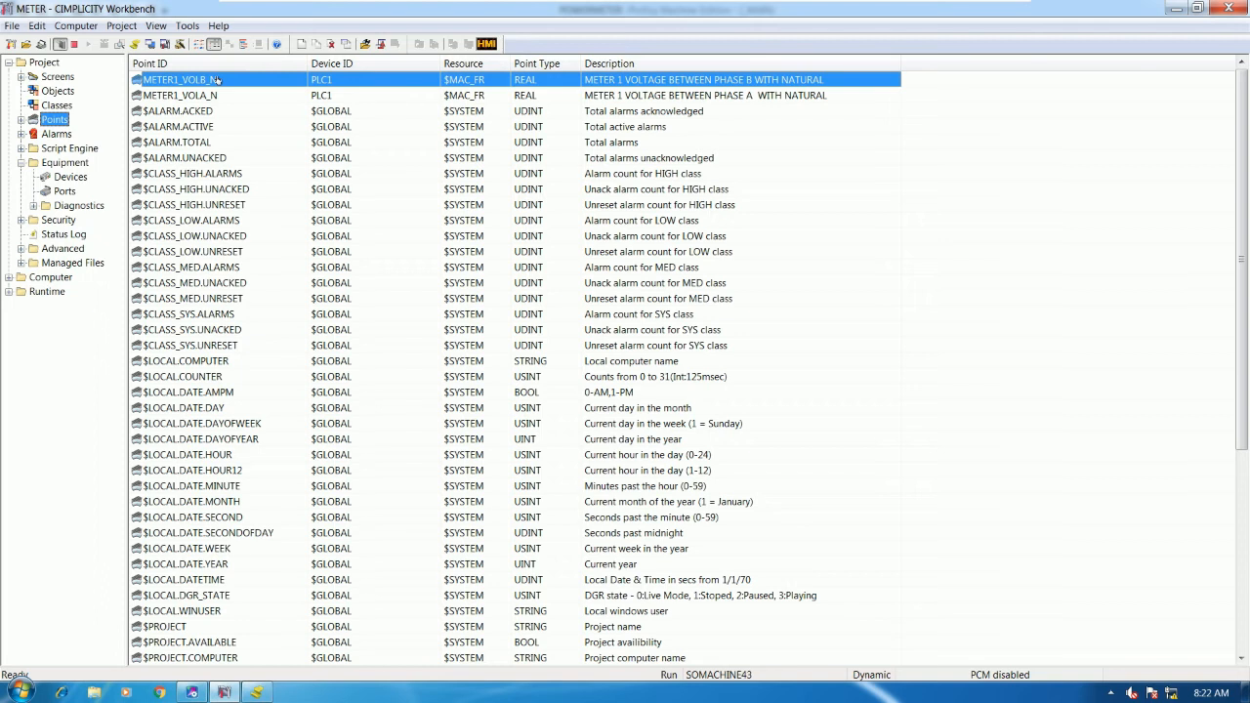
# - Duplicate METER1_VOLB_N as a new point named METER1_VOLC_N
pyautogui.rightClick(235, 114)
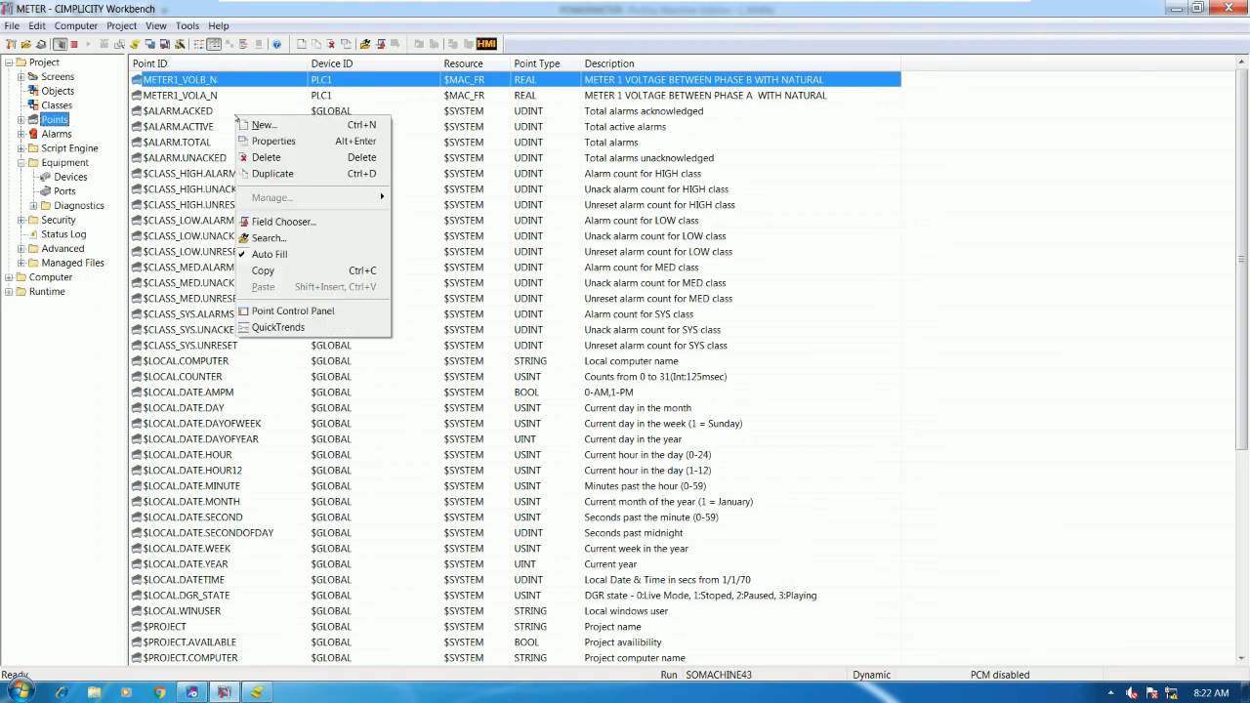
pyautogui.click(273, 173)
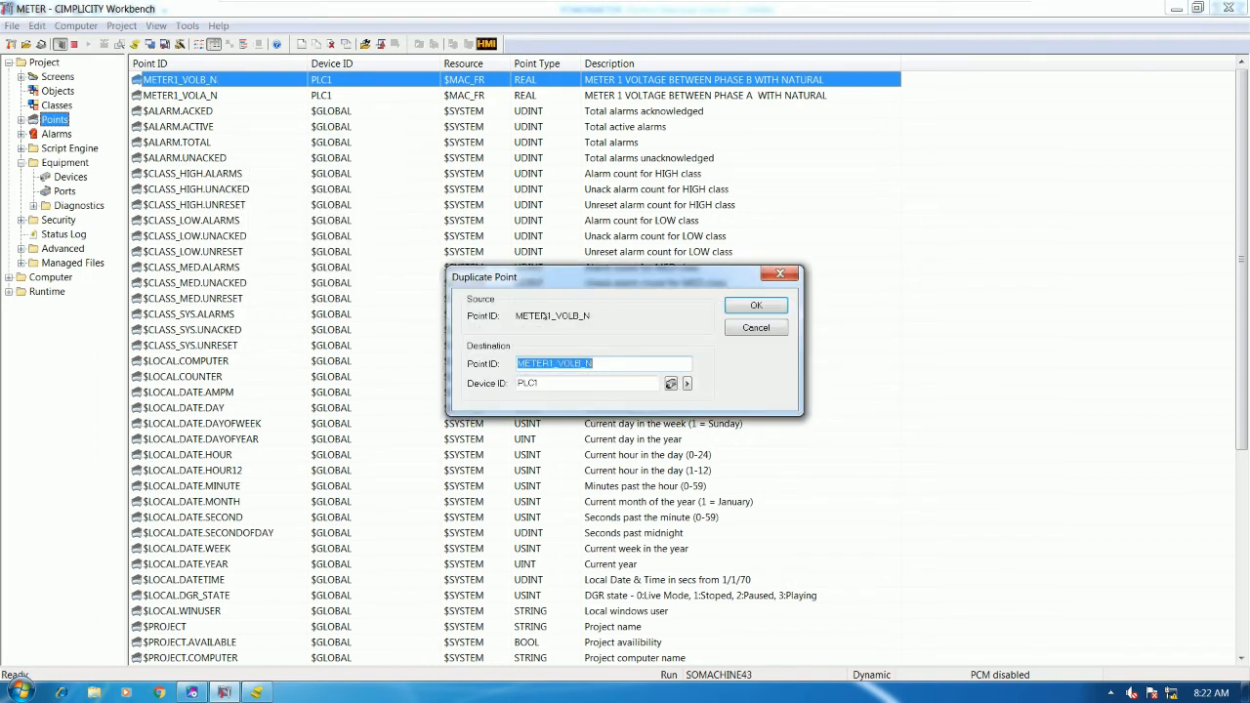
pyautogui.click(583, 361)
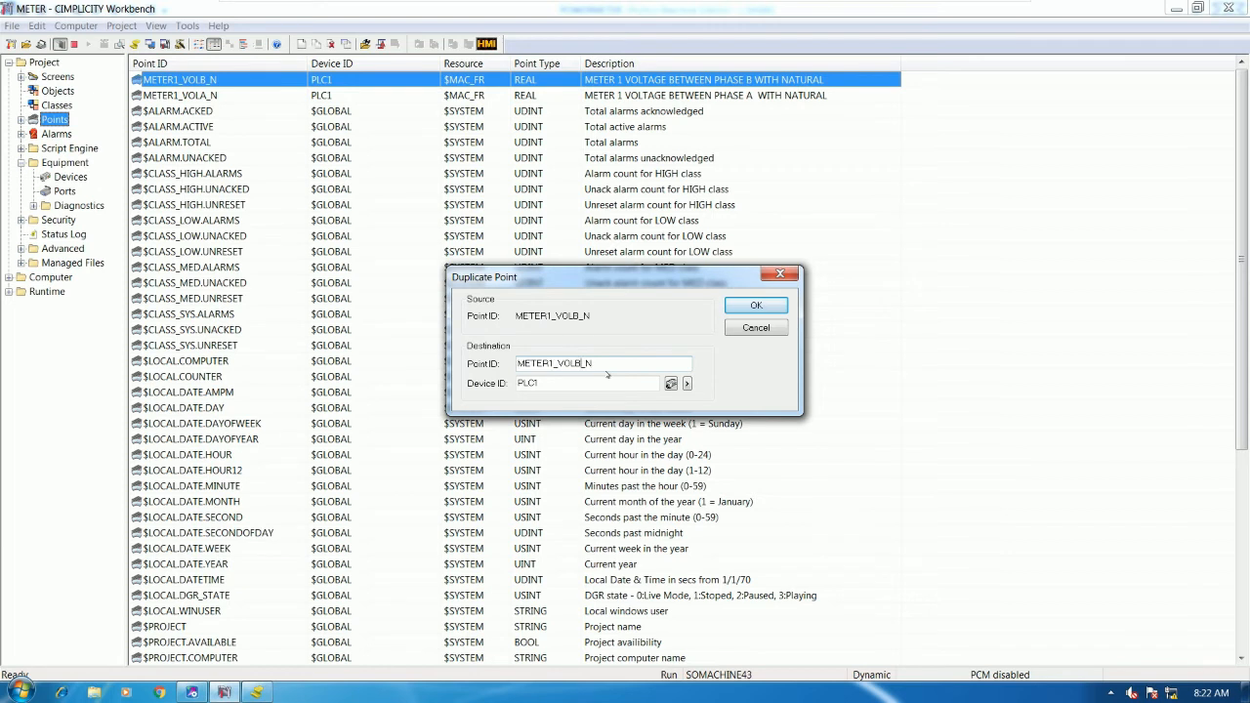
pyautogui.press('BackSpace')
pyautogui.write('C')
pyautogui.click(731, 308)
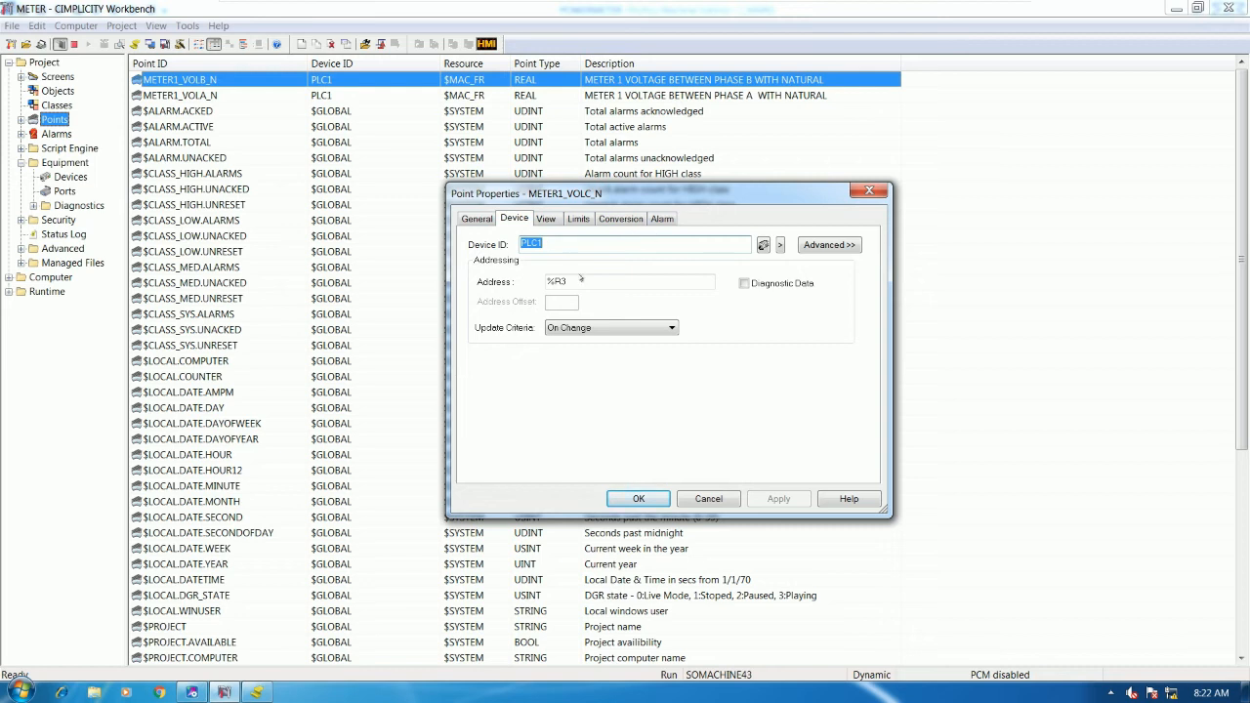
# - Change the description's phase letter to C and check VOLC_N's register in Proficy
pyautogui.click(476, 218)
pyautogui.click(563, 243)
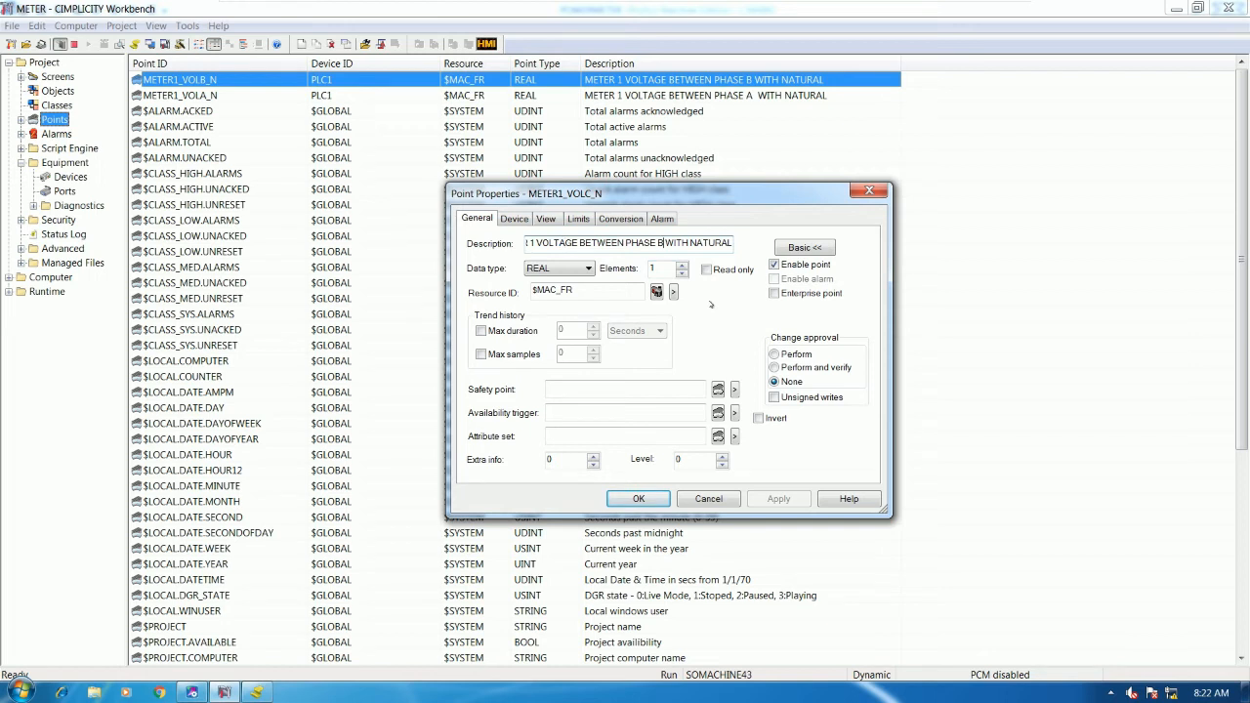
pyautogui.press('BackSpace')
pyautogui.write('C')
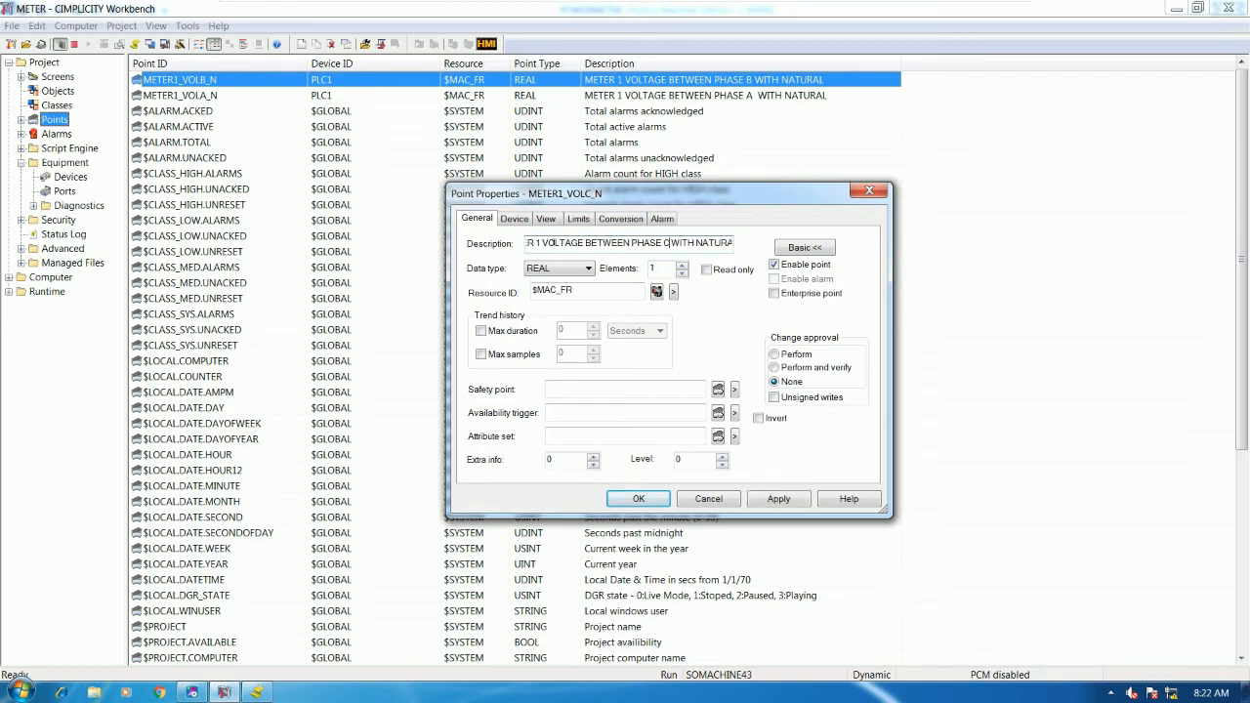
pyautogui.click(524, 218)
pyautogui.click(565, 281)
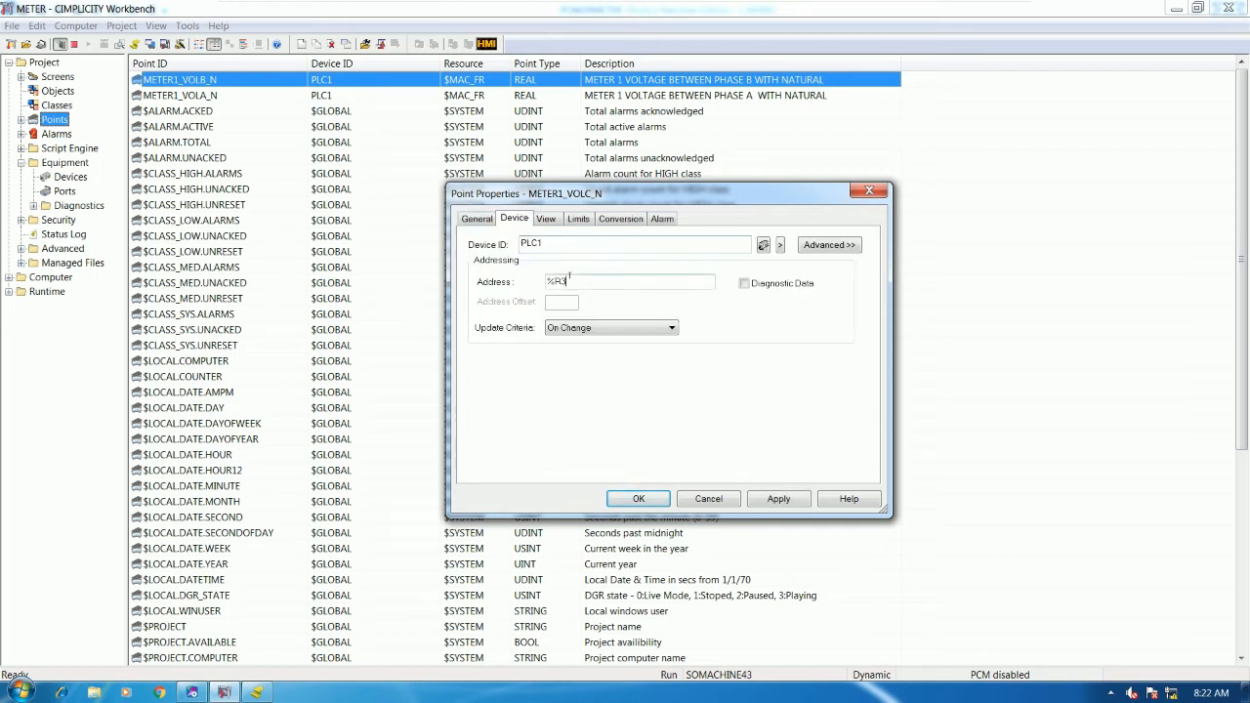
pyautogui.click(192, 692)
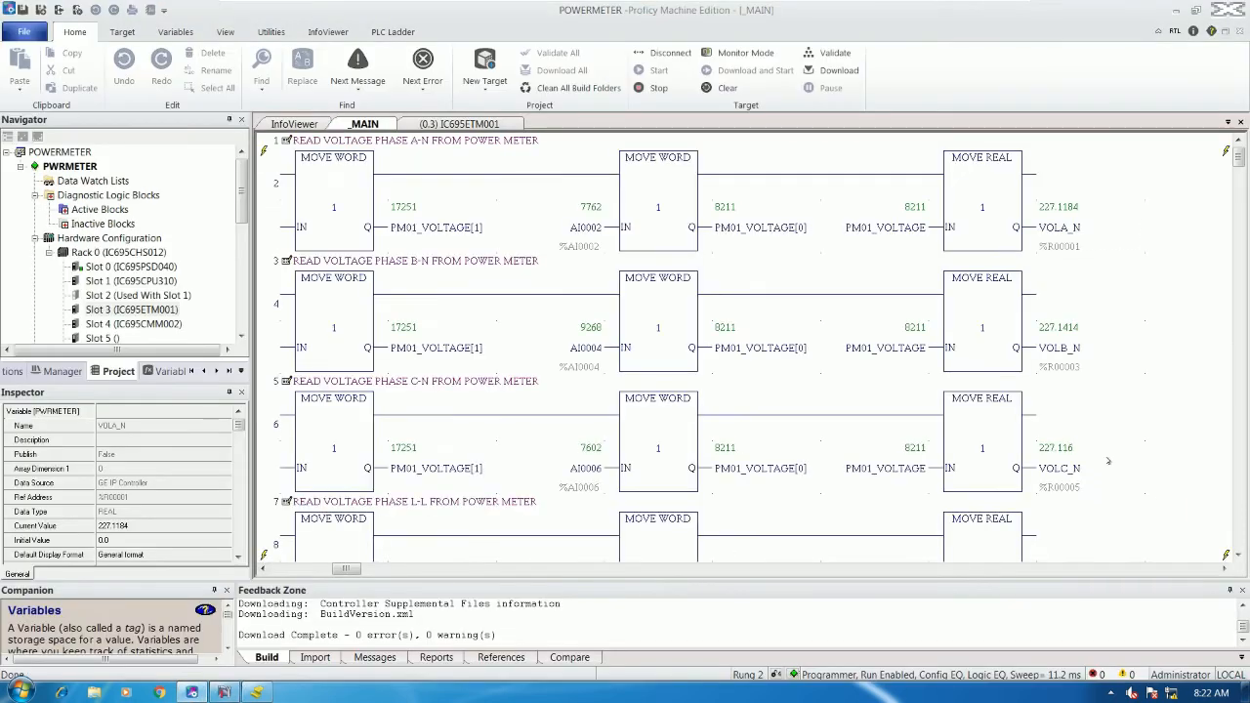
# - Scroll the _MAIN ladder to view the live VOLC_N and VOLL_L values
pyautogui.scroll(-3, 1071, 437)
pyautogui.scroll(-2, 1113, 428)
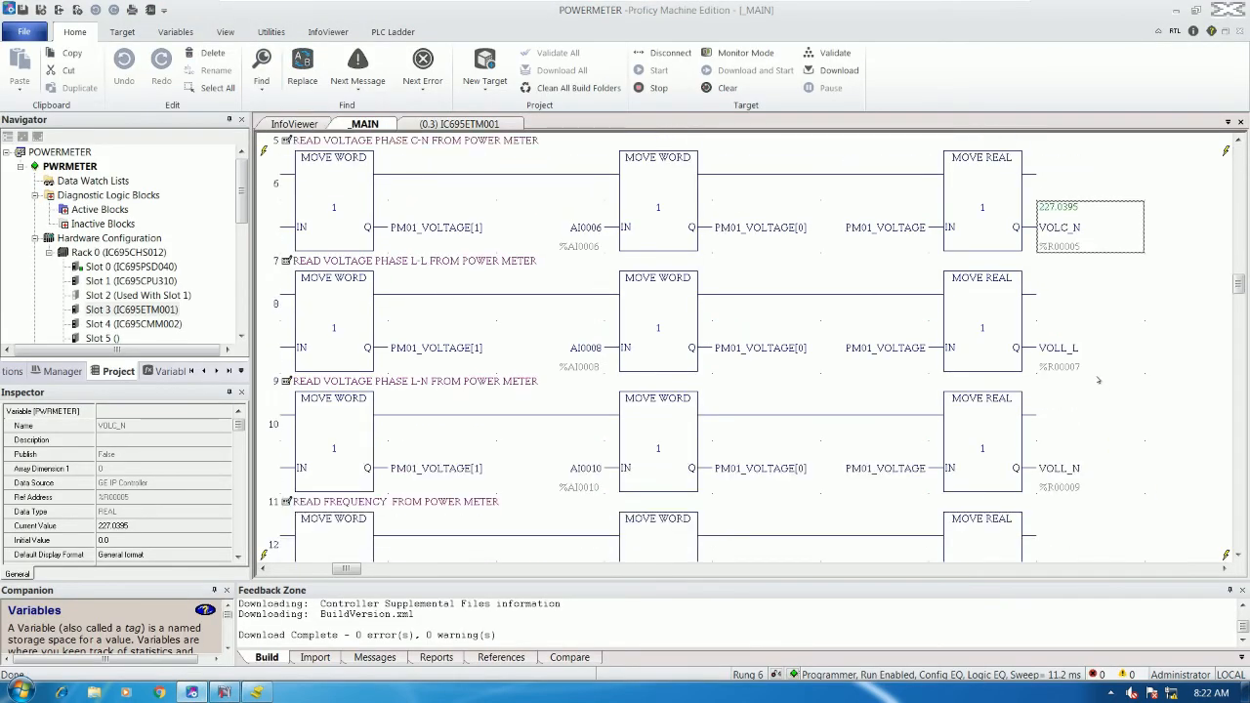
pyautogui.click(256, 692)
pyautogui.click(254, 693)
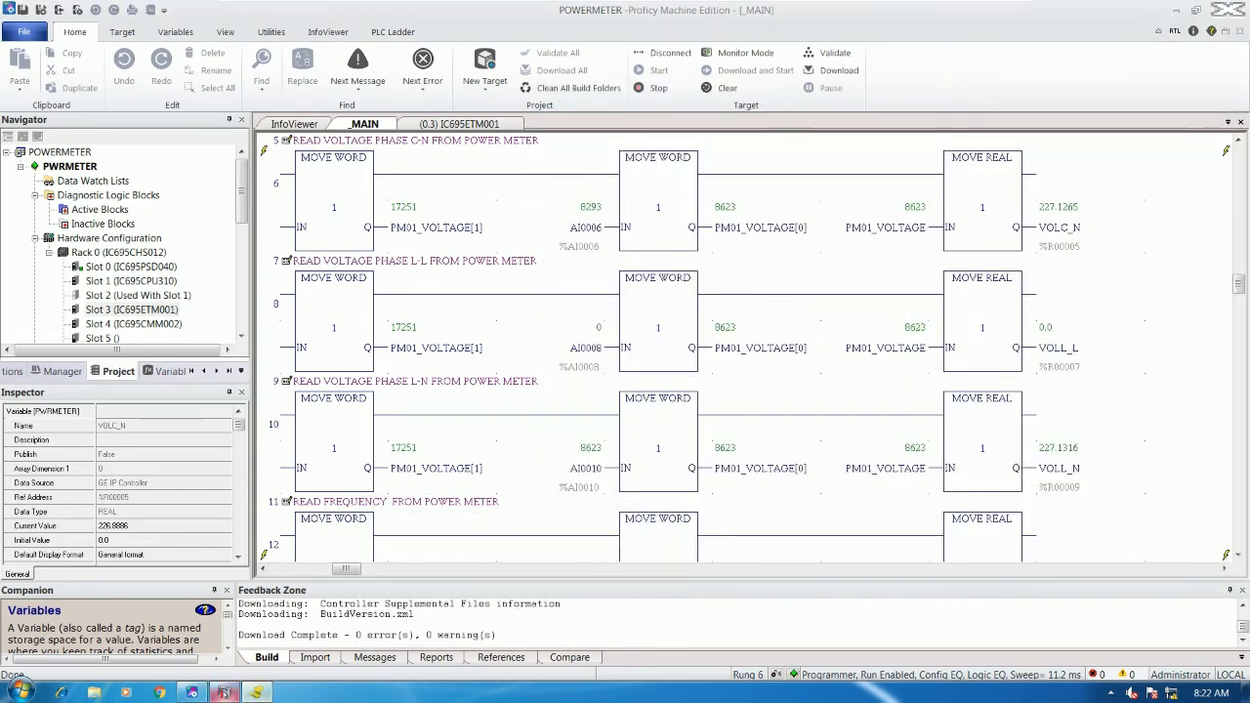
# - Save METER1_VOLC_N at %R5, then inspect VOLL_L's details in the ladder
pyautogui.click(224, 692)
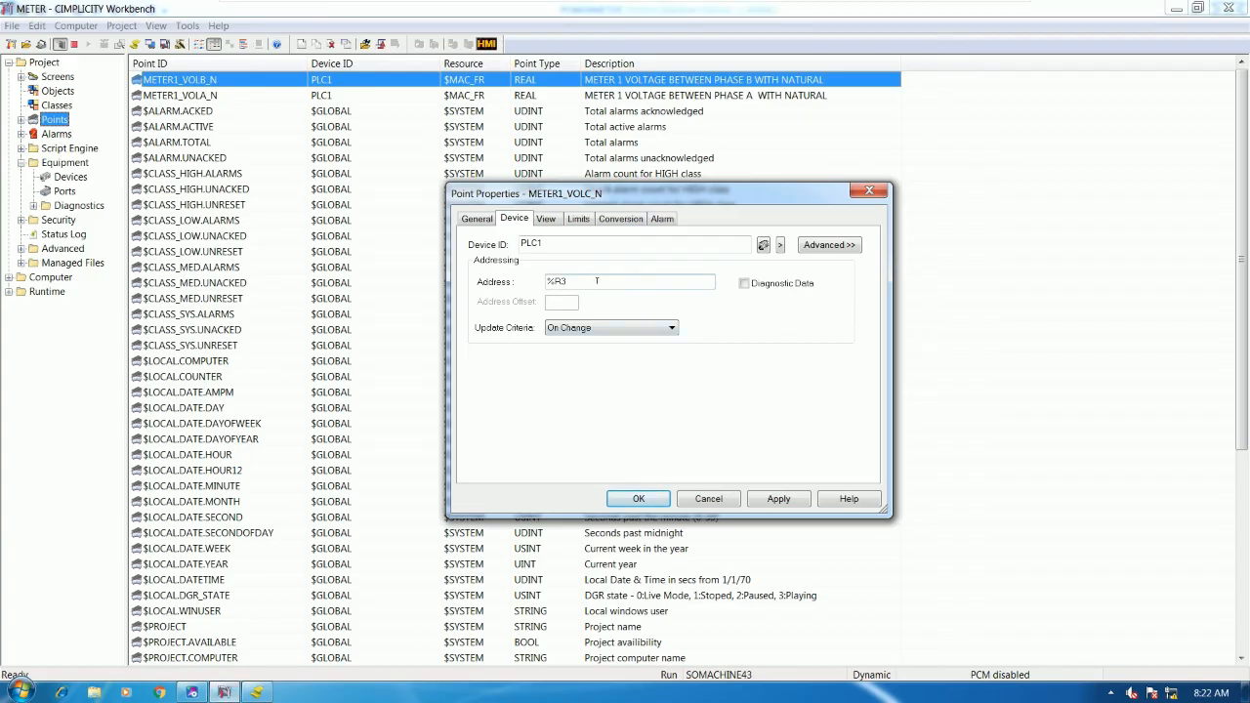
pyautogui.click(627, 500)
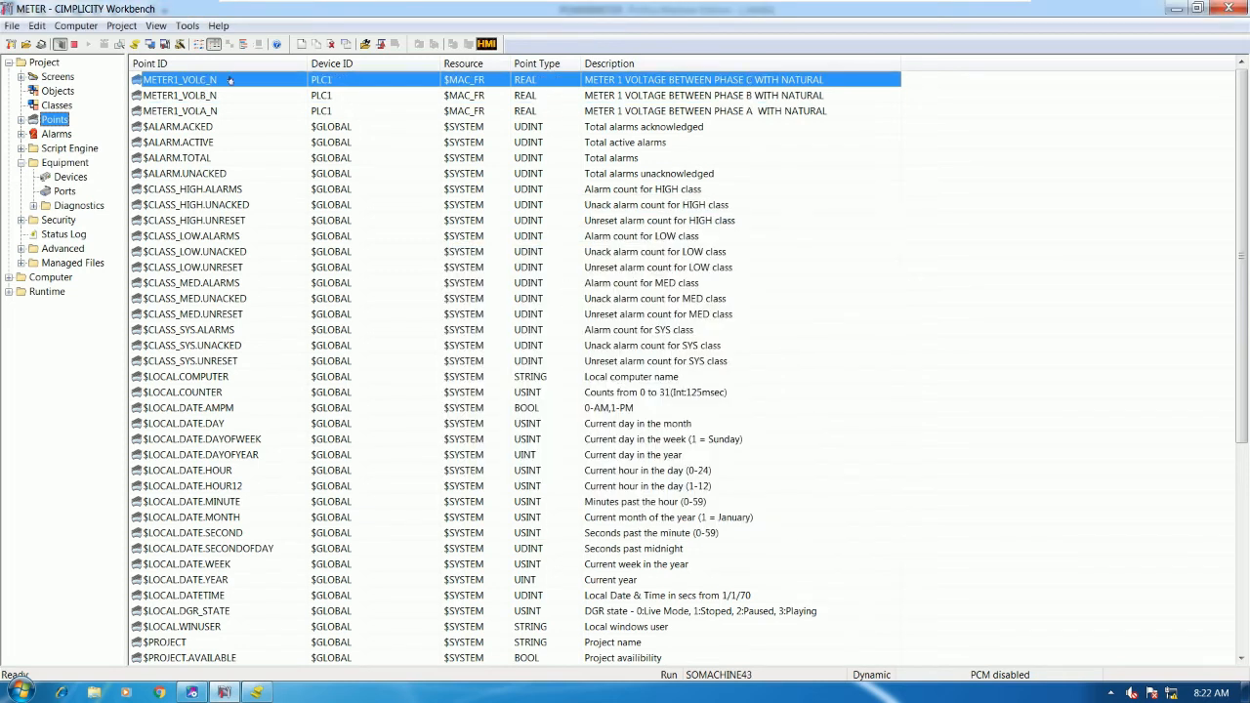
pyautogui.click(192, 692)
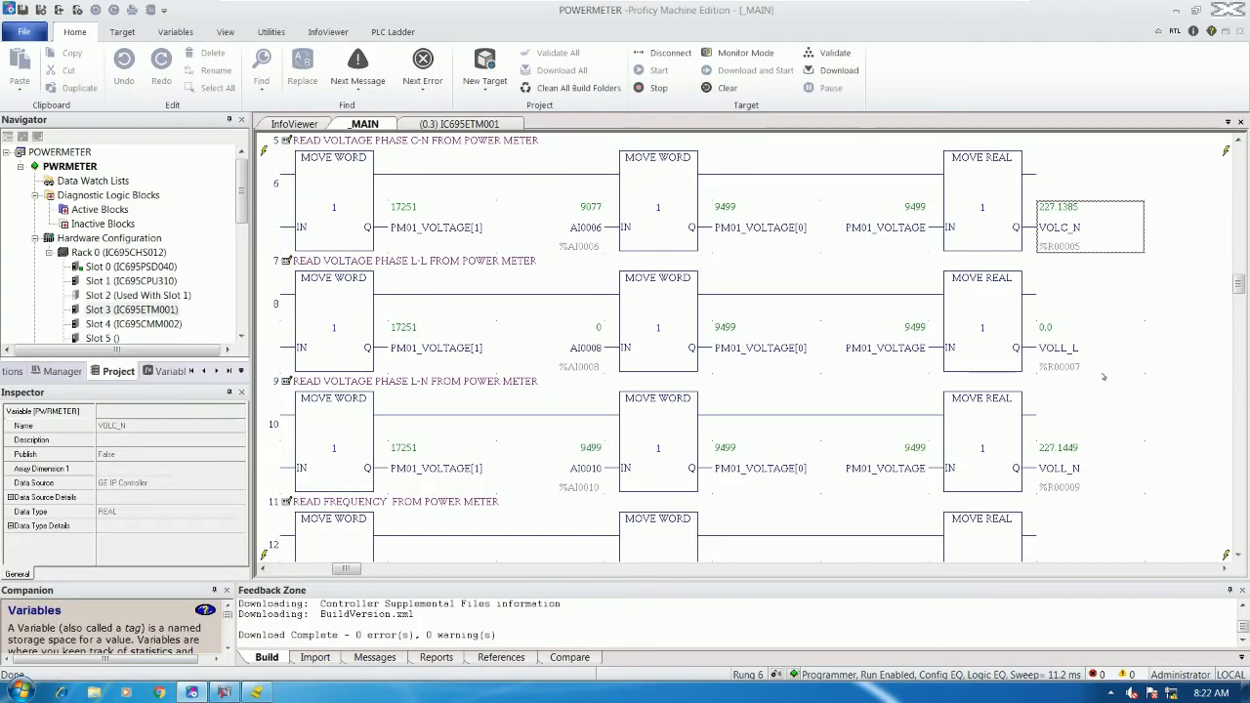
pyautogui.click(1101, 369)
pyautogui.scroll(-1, 1094, 293)
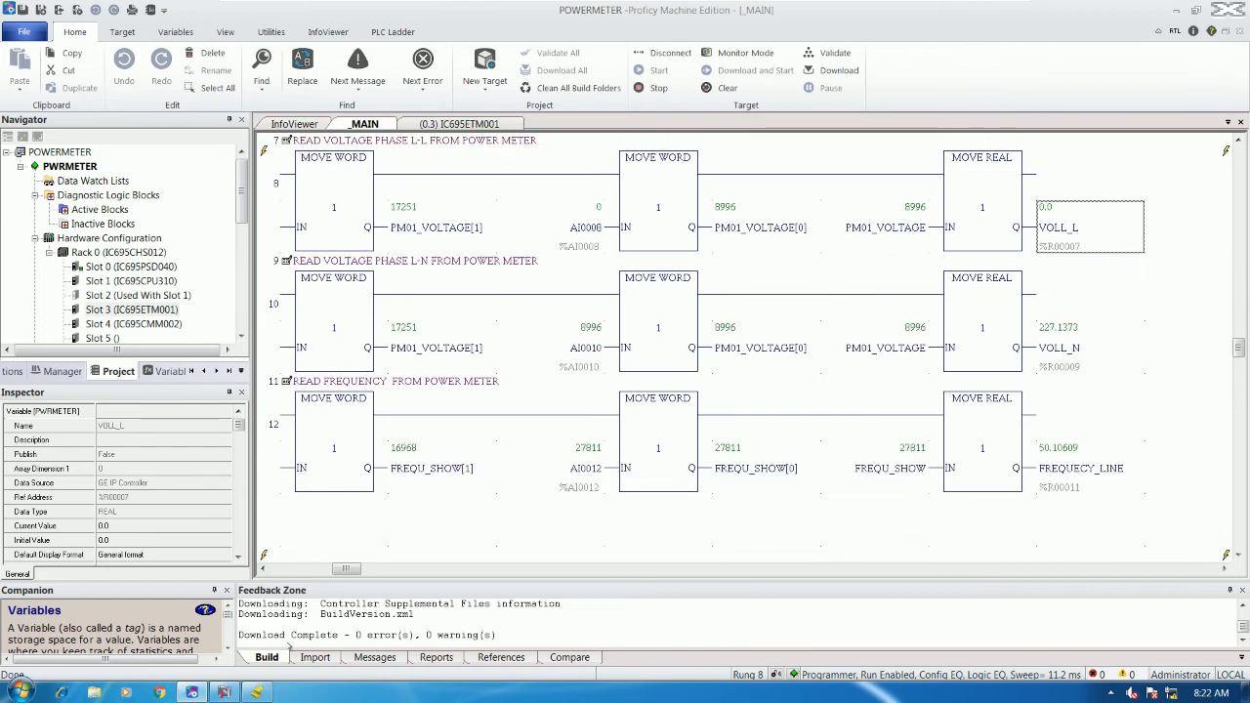
pyautogui.click(223, 692)
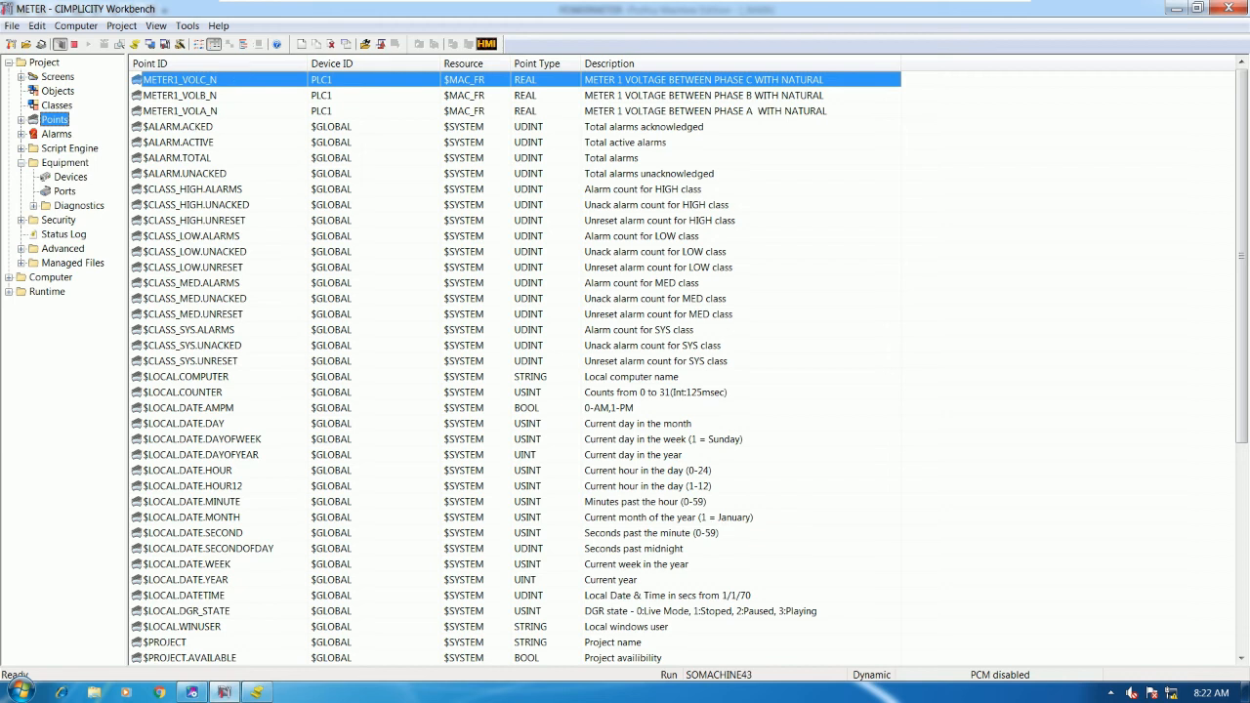
# - Duplicate METER1_VOLC_N as a new line-voltage point named METER1_VOLL_L
pyautogui.rightClick(361, 382)
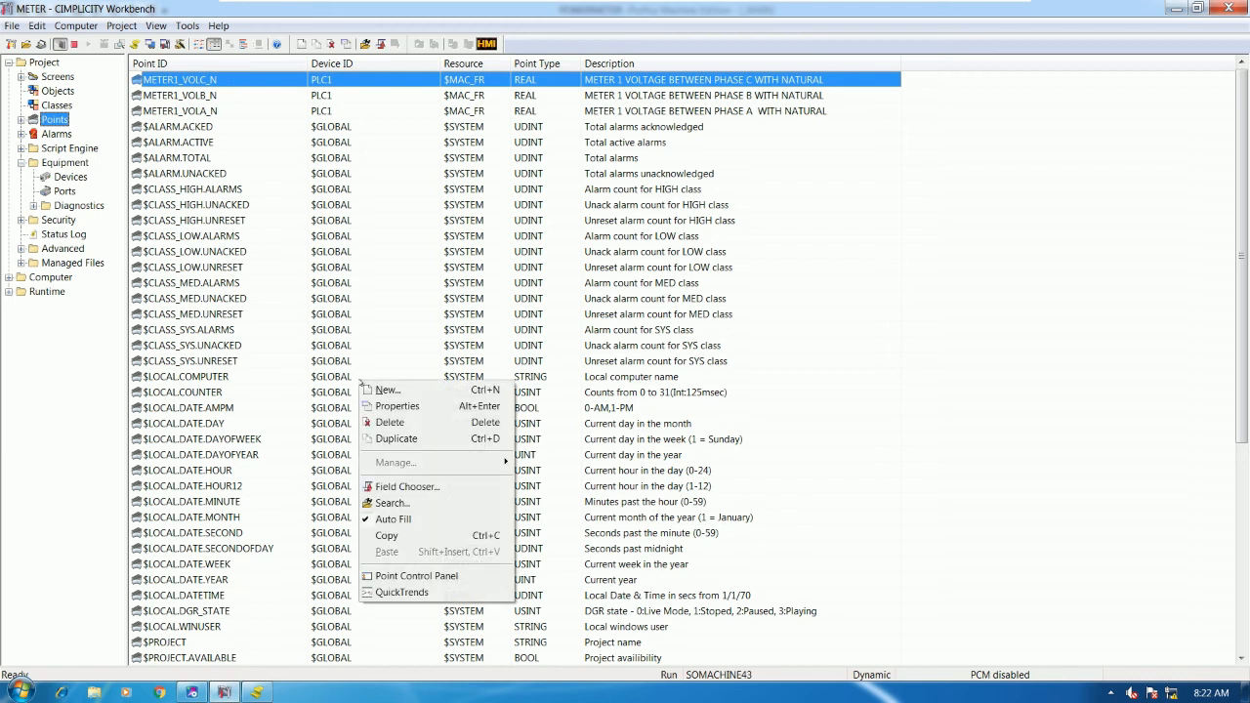
pyautogui.click(396, 438)
pyautogui.click(585, 362)
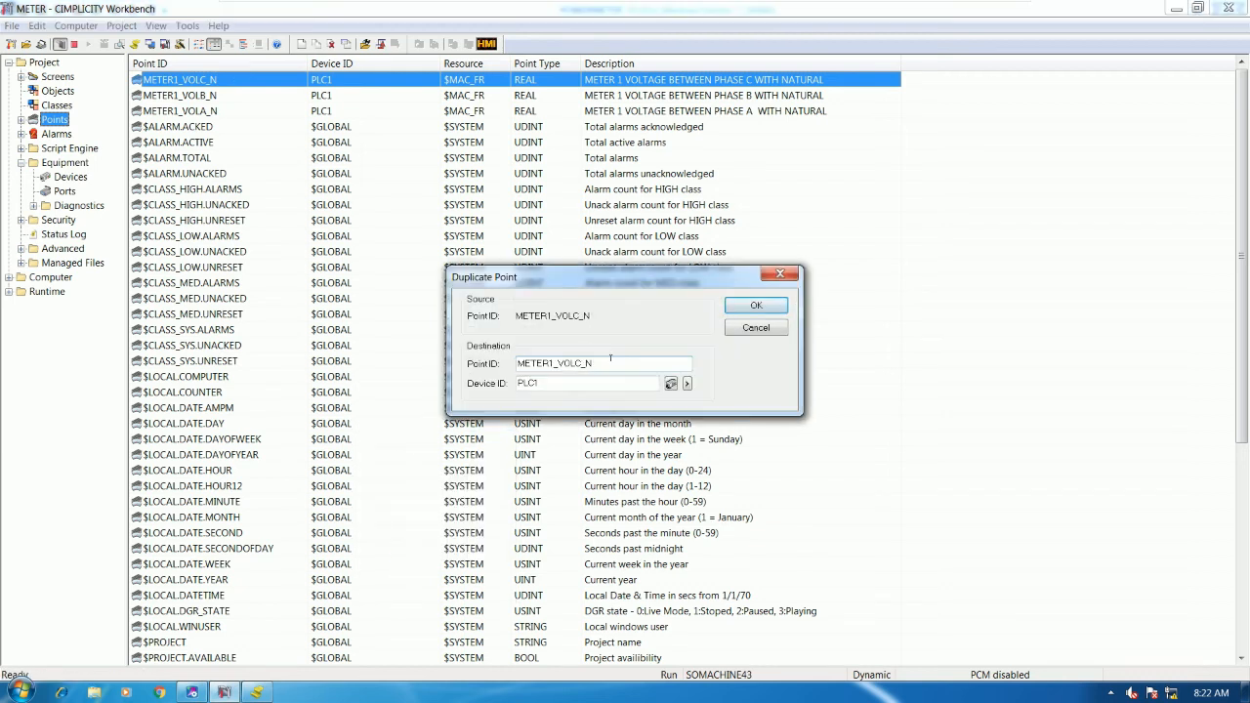
pyautogui.press('BackSpace')
pyautogui.write('L')
pyautogui.click(756, 305)
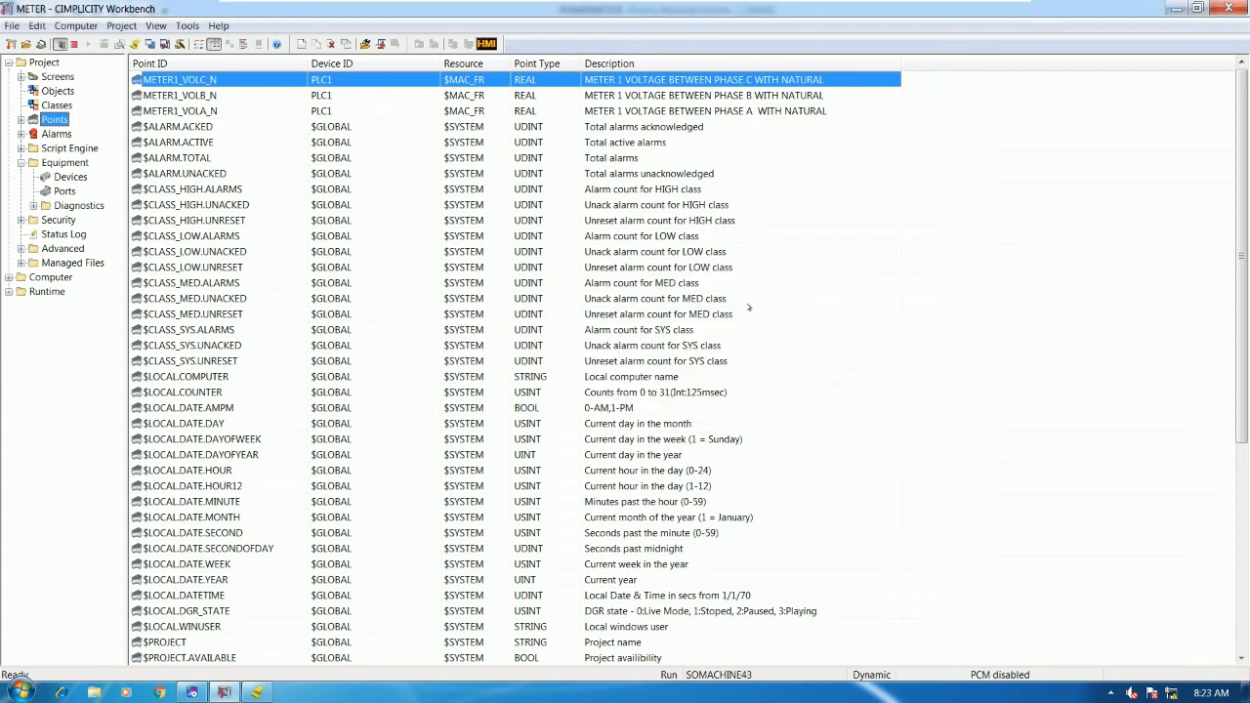
# - Change the description to 'METER 1 VOLTAGE BETWEEN LINE TO LINE'
pyautogui.click(489, 216)
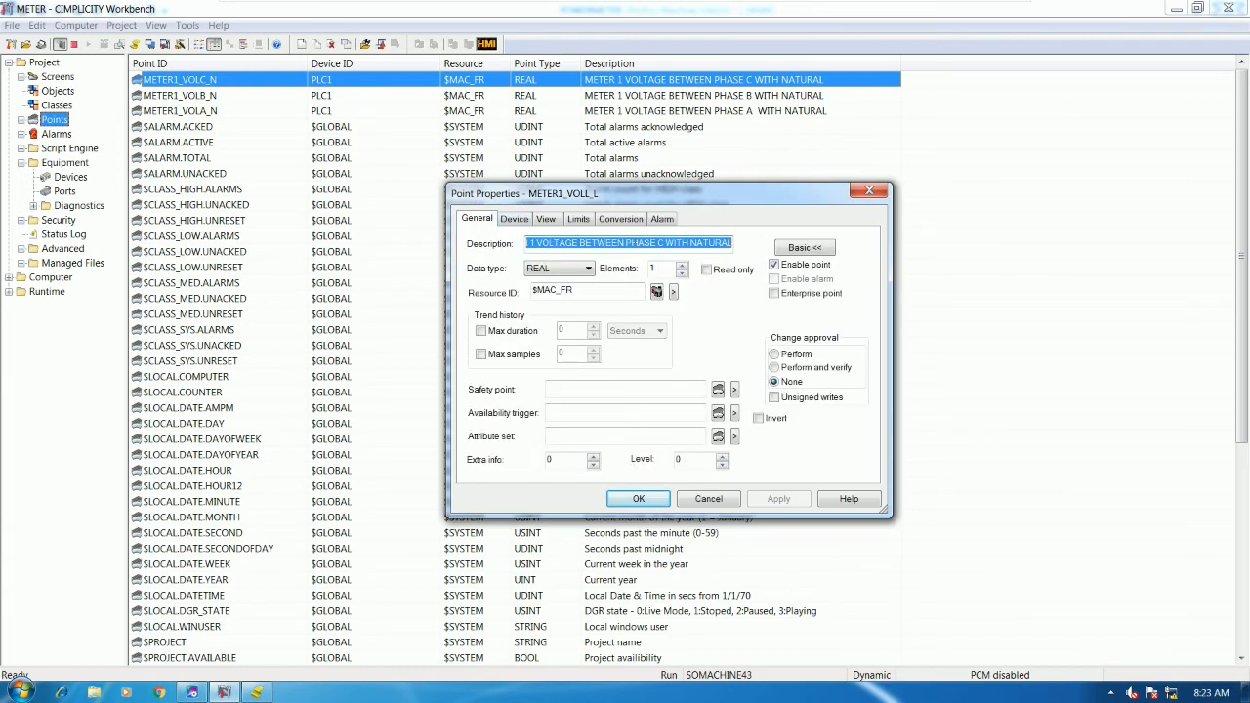
pyautogui.click(665, 242)
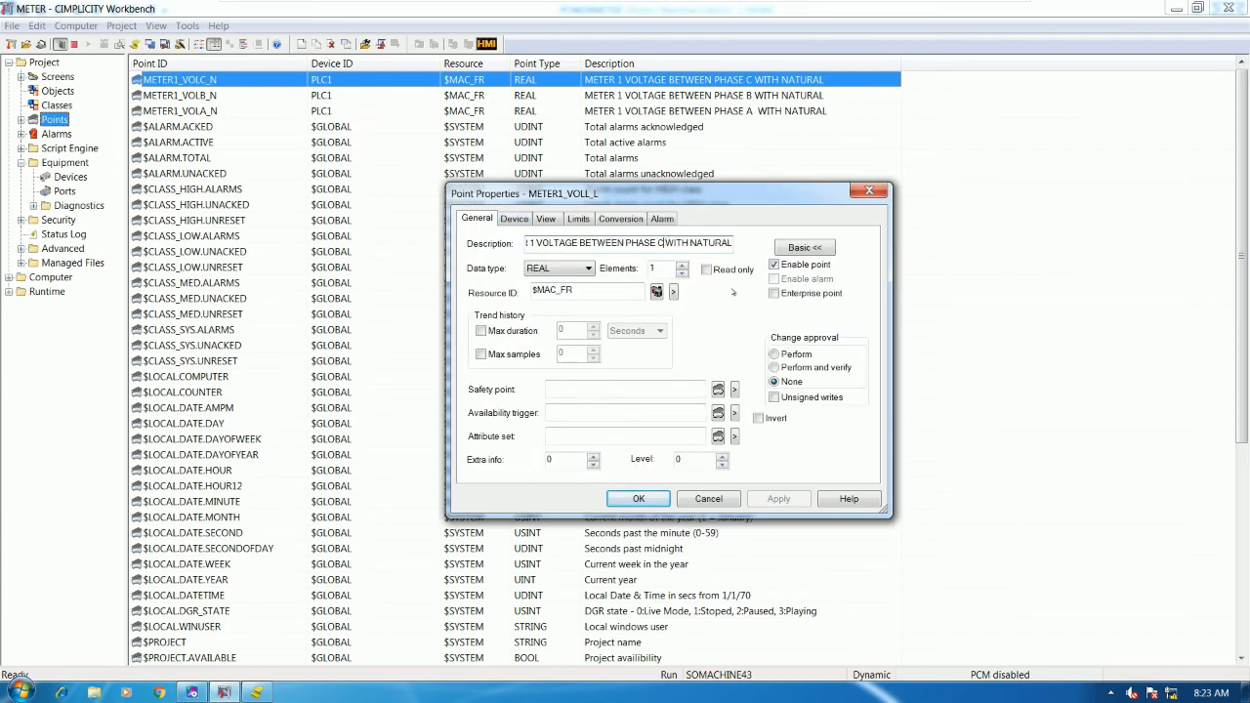
pyautogui.press('BackSpace')
pyautogui.press('BackSpace')
pyautogui.press('BackSpace')
pyautogui.press('BackSpace')
pyautogui.press('BackSpace')
pyautogui.press('BackSpace')
pyautogui.press('BackSpace')
pyautogui.press('BackSpace')
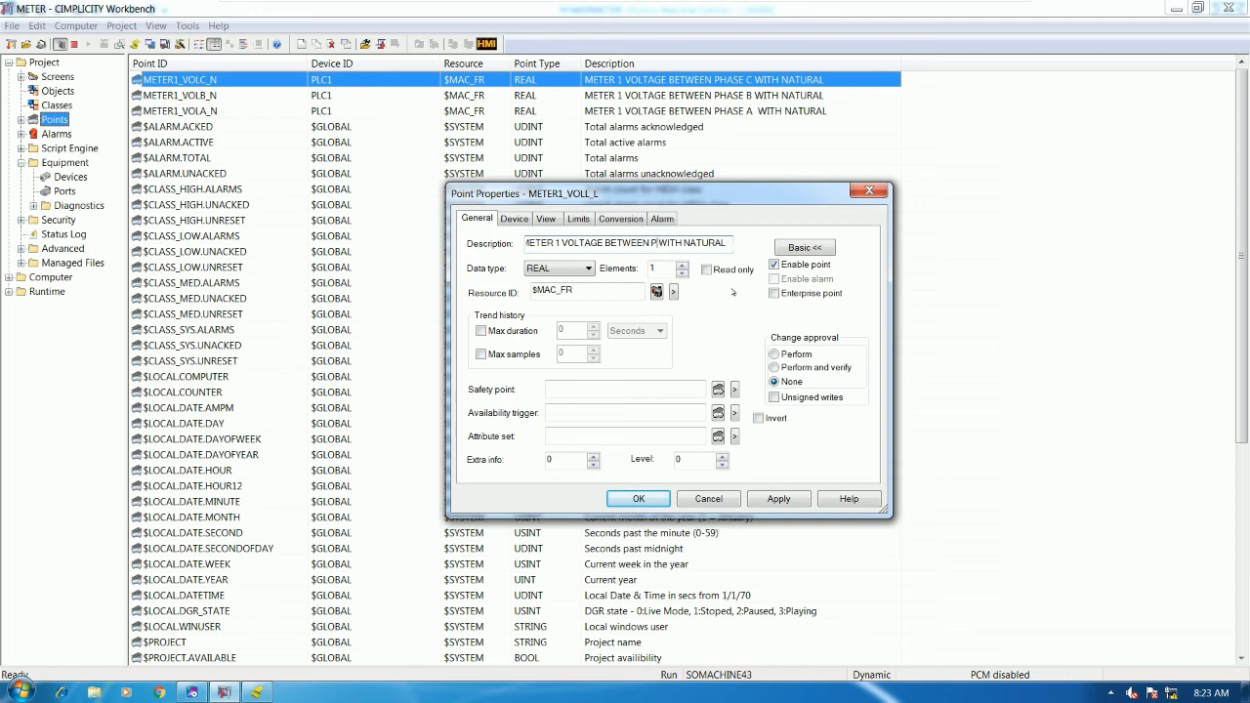
pyautogui.write('L')
pyautogui.write('INE')
pyautogui.hotkey('shift', 'Right')
pyautogui.hotkey('shift', 'Right')
pyautogui.hotkey('shift', 'Right')
pyautogui.hotkey('shift', 'Right')
pyautogui.hotkey('shift', 'Right')
pyautogui.hotkey('shift', 'Right')
pyautogui.hotkey('shift', 'Right')
pyautogui.write('L')
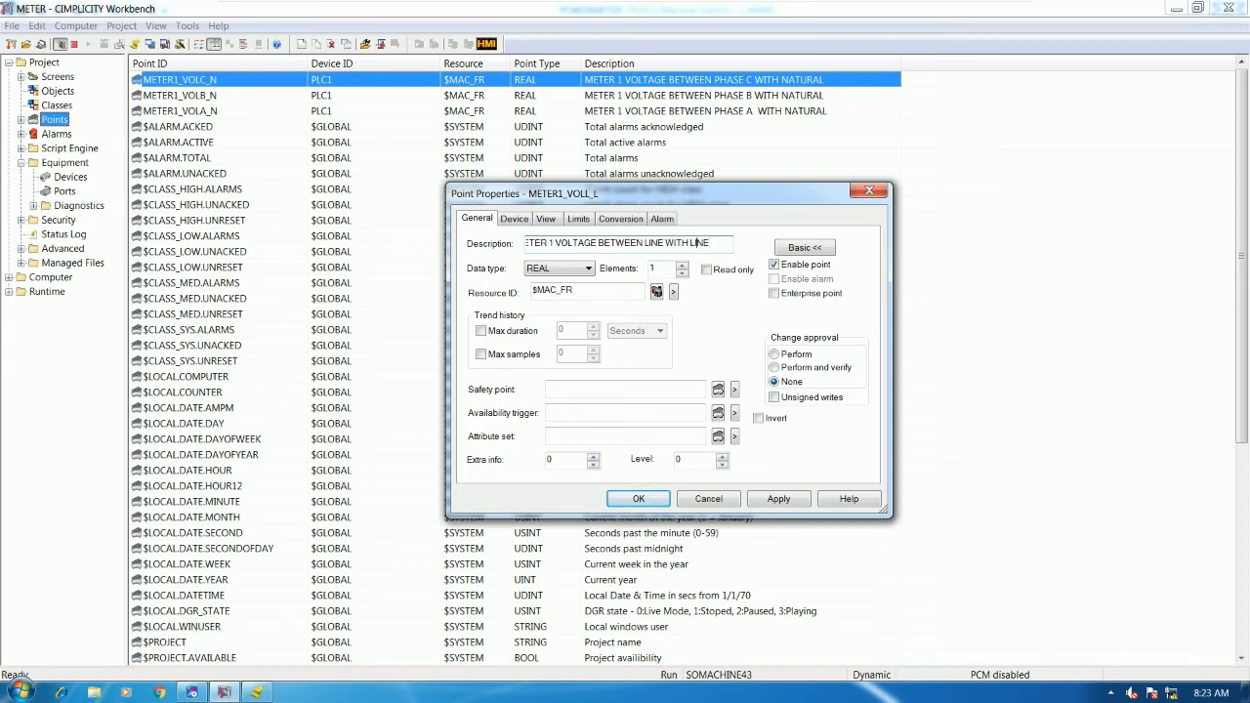
pyautogui.press('BackSpace')
pyautogui.press('BackSpace')
pyautogui.press('BackSpace')
pyautogui.press('BackSpace')
pyautogui.write('TO')
# - Set the register address to %R7 using the Proficy ladder as reference, and save the point
pyautogui.click(514, 219)
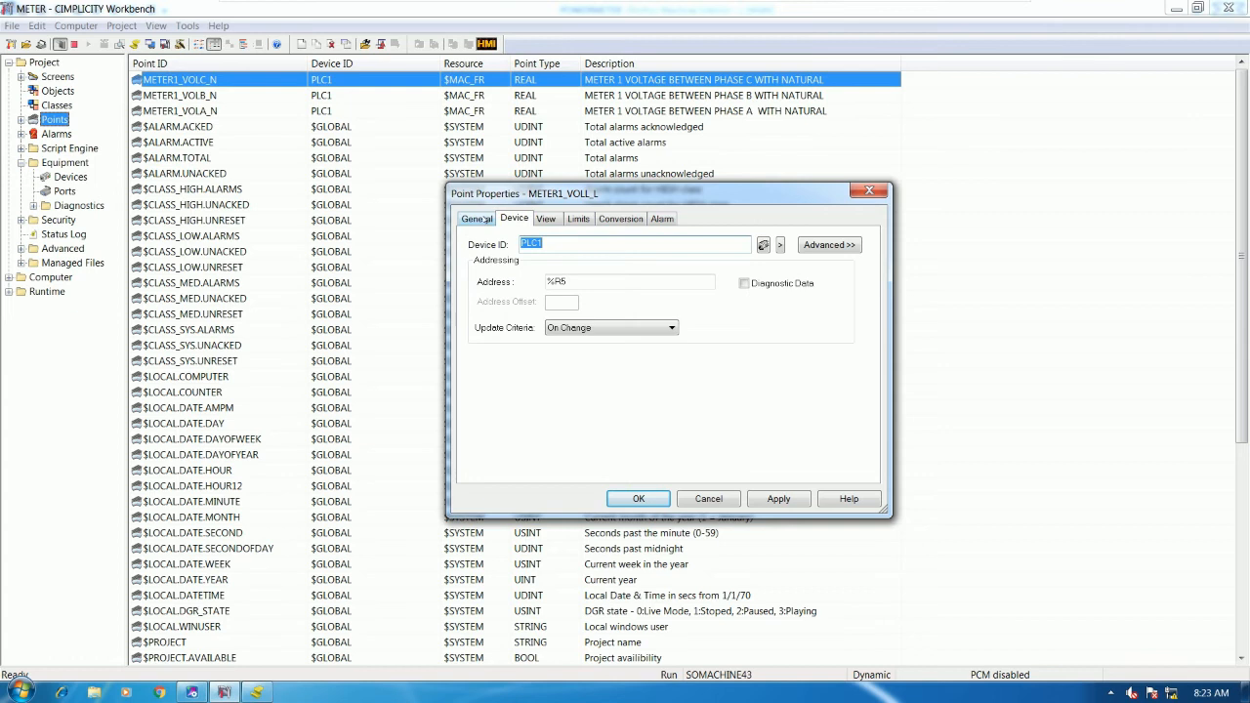
pyautogui.click(487, 219)
pyautogui.click(519, 218)
pyautogui.click(484, 221)
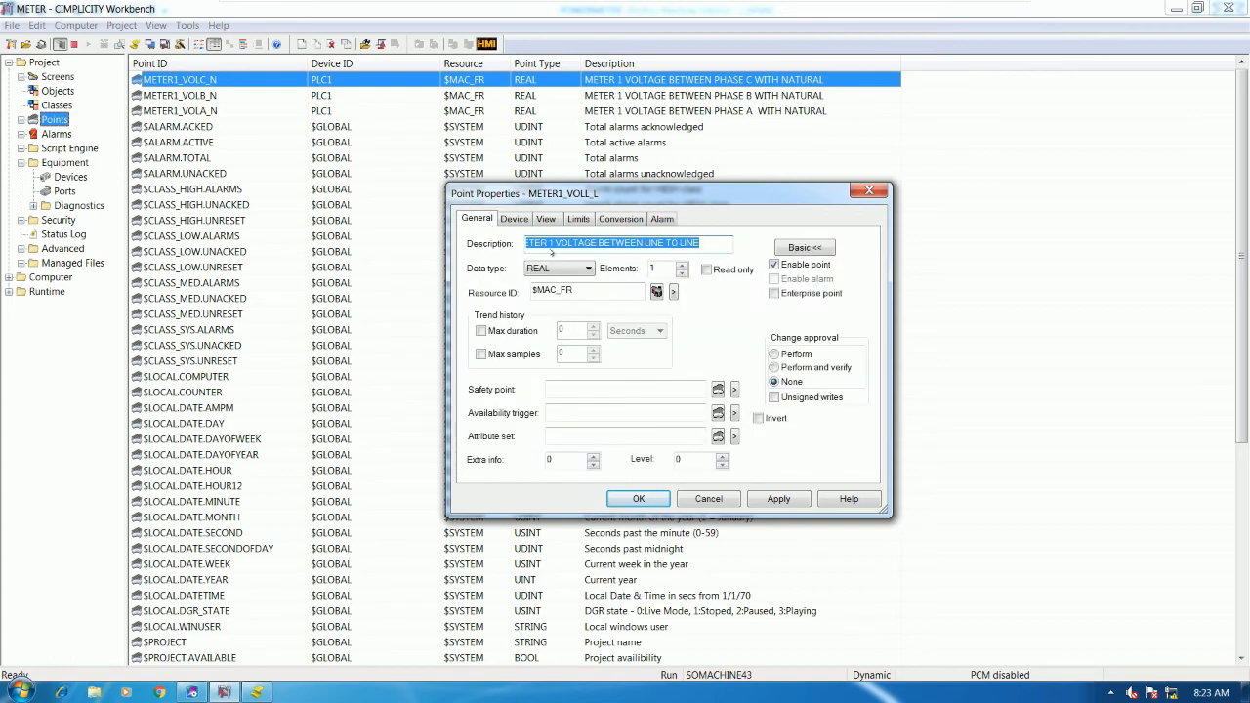
pyautogui.click(514, 218)
pyautogui.click(571, 279)
pyautogui.hotkey('alt', 'Tab')
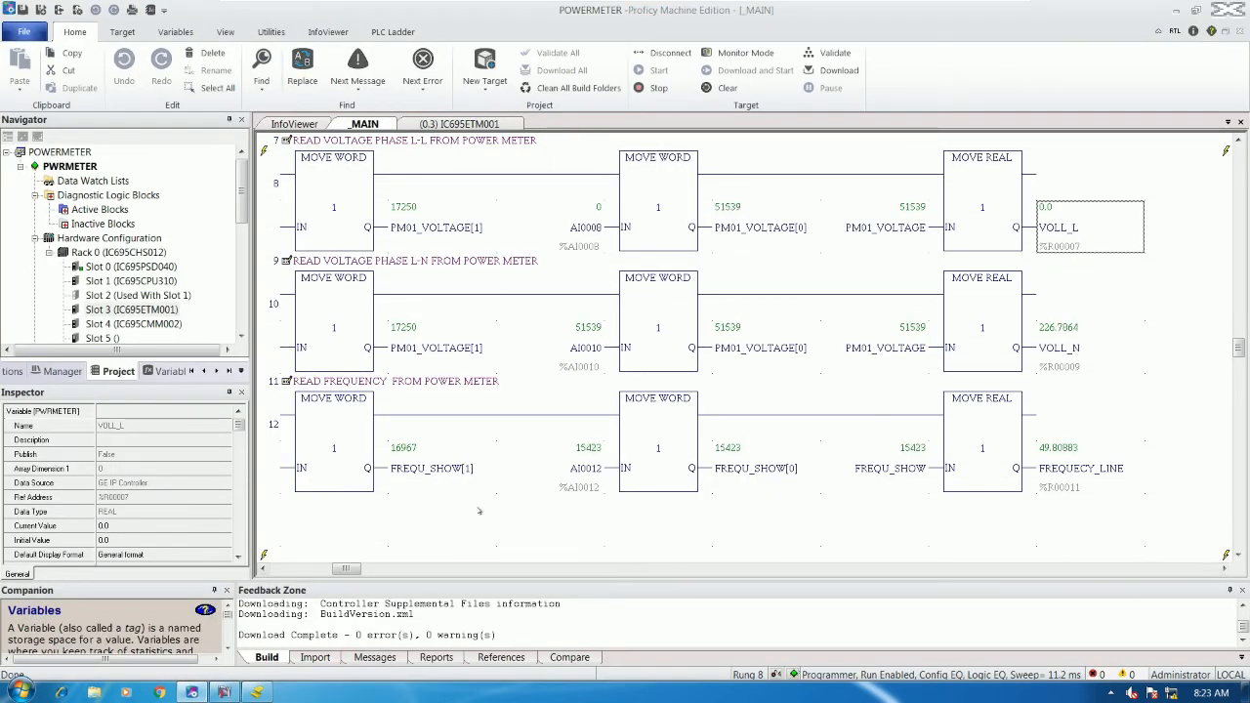
pyautogui.hotkey('alt', 'Tab')
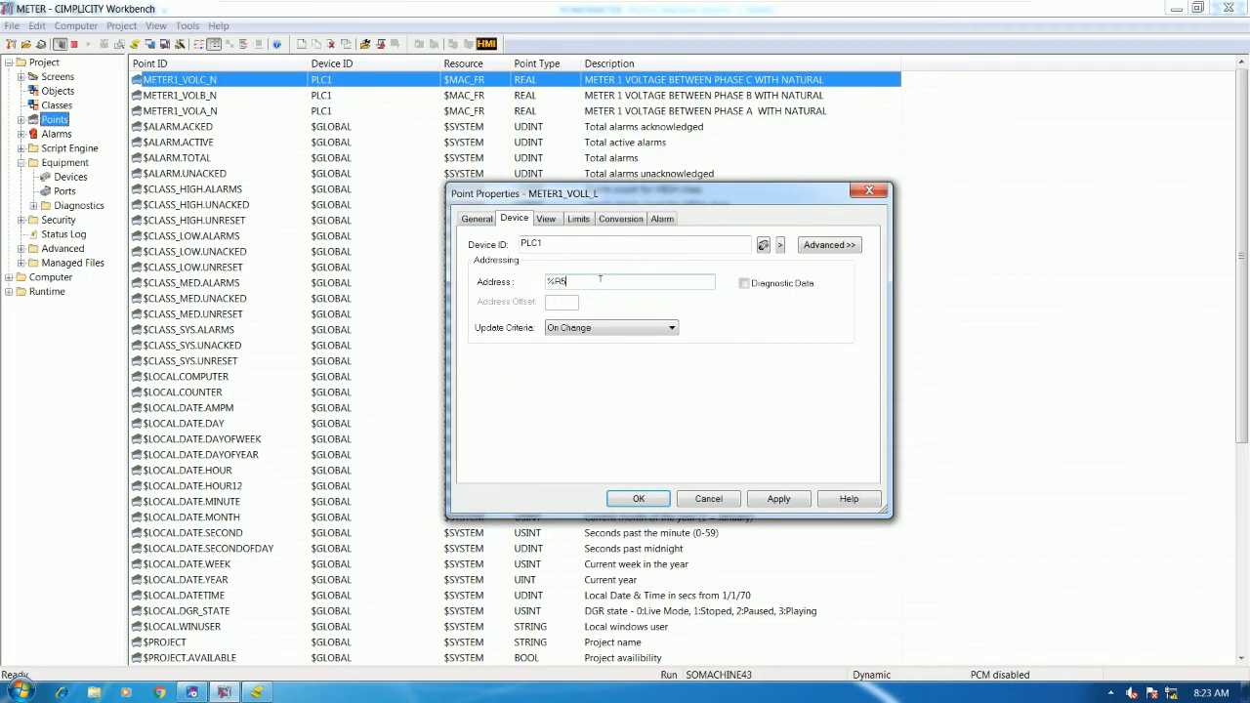
pyautogui.press('BackSpace')
pyautogui.click(638, 498)
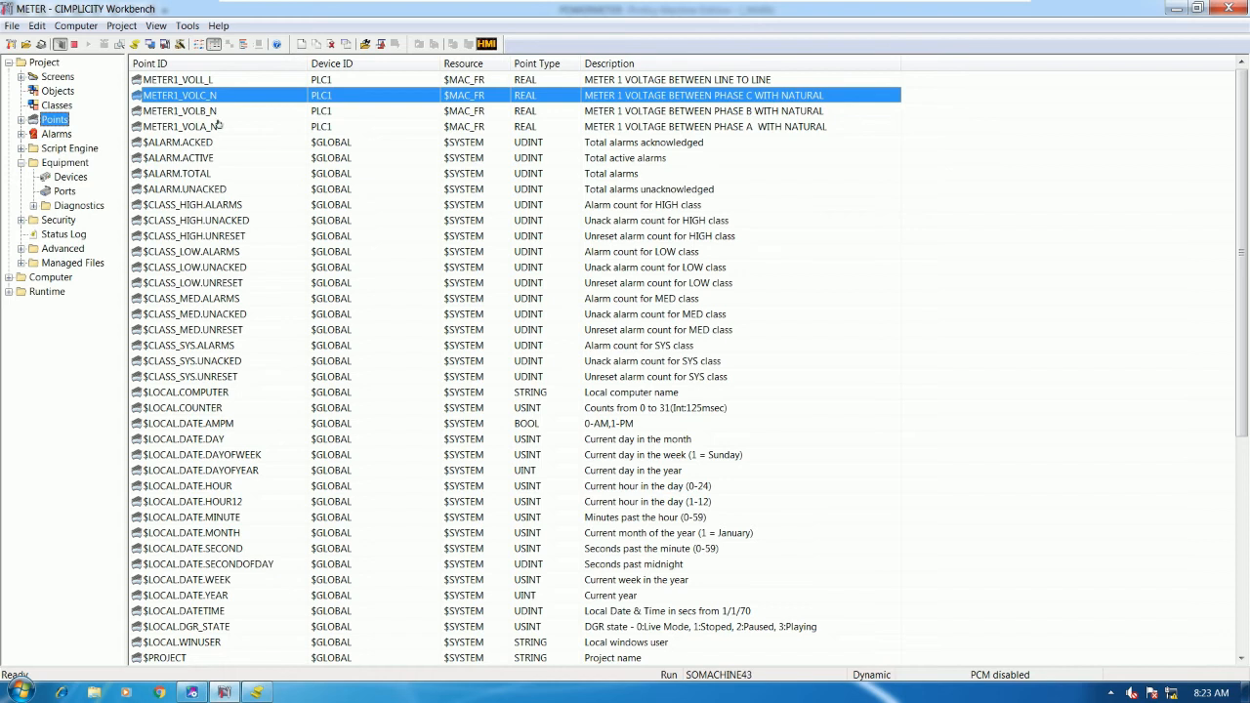
pyautogui.click(202, 82)
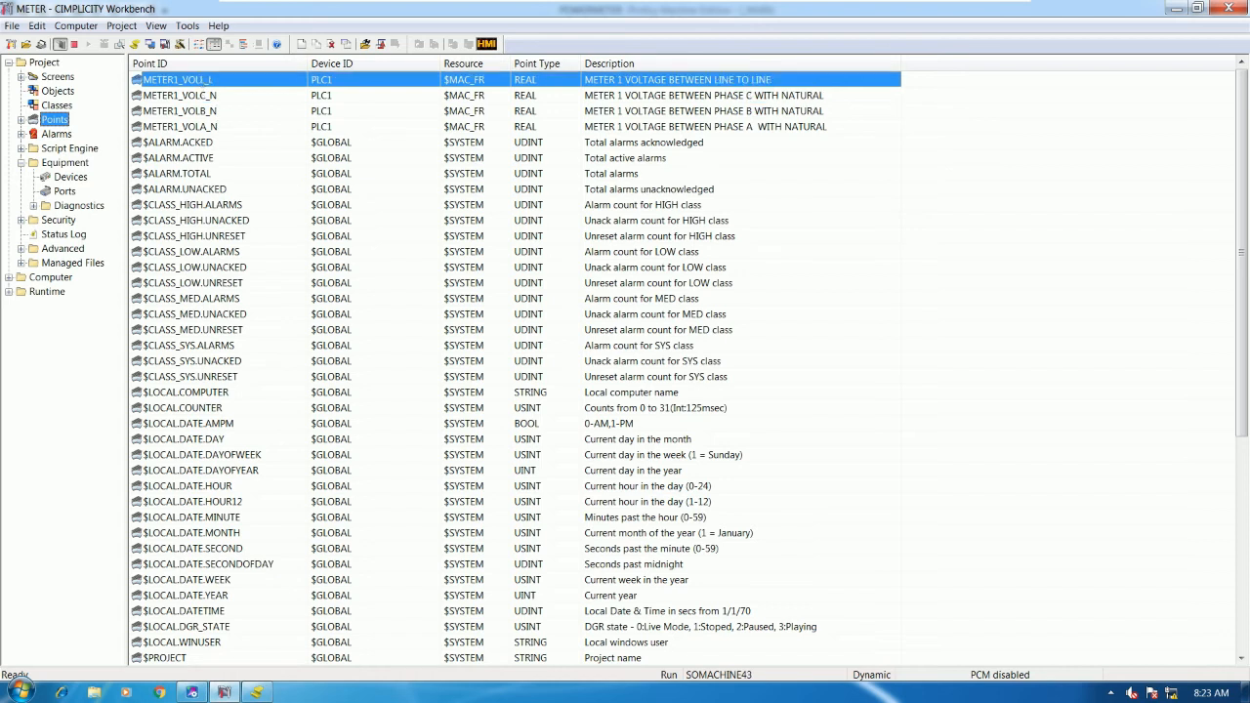
# - Duplicate METER1_VOLL_L as a new point named METER1_VOLL_N
pyautogui.rightClick(285, 189)
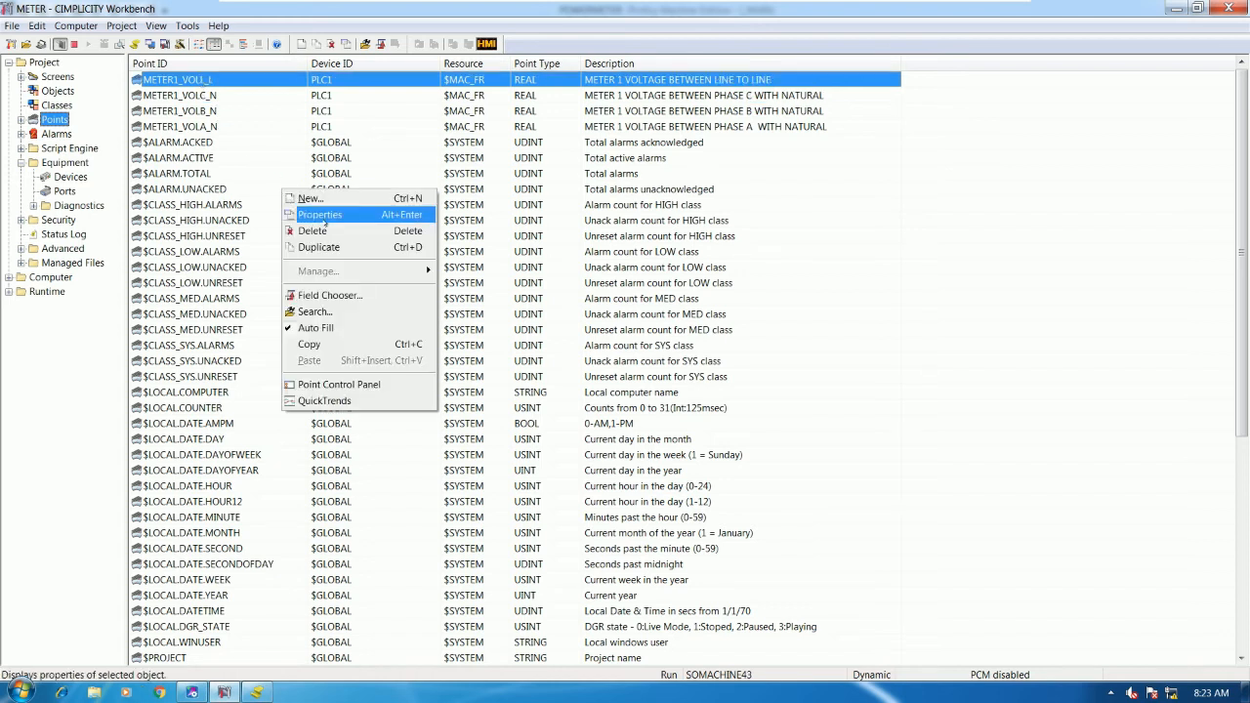
pyautogui.click(312, 247)
pyautogui.click(613, 362)
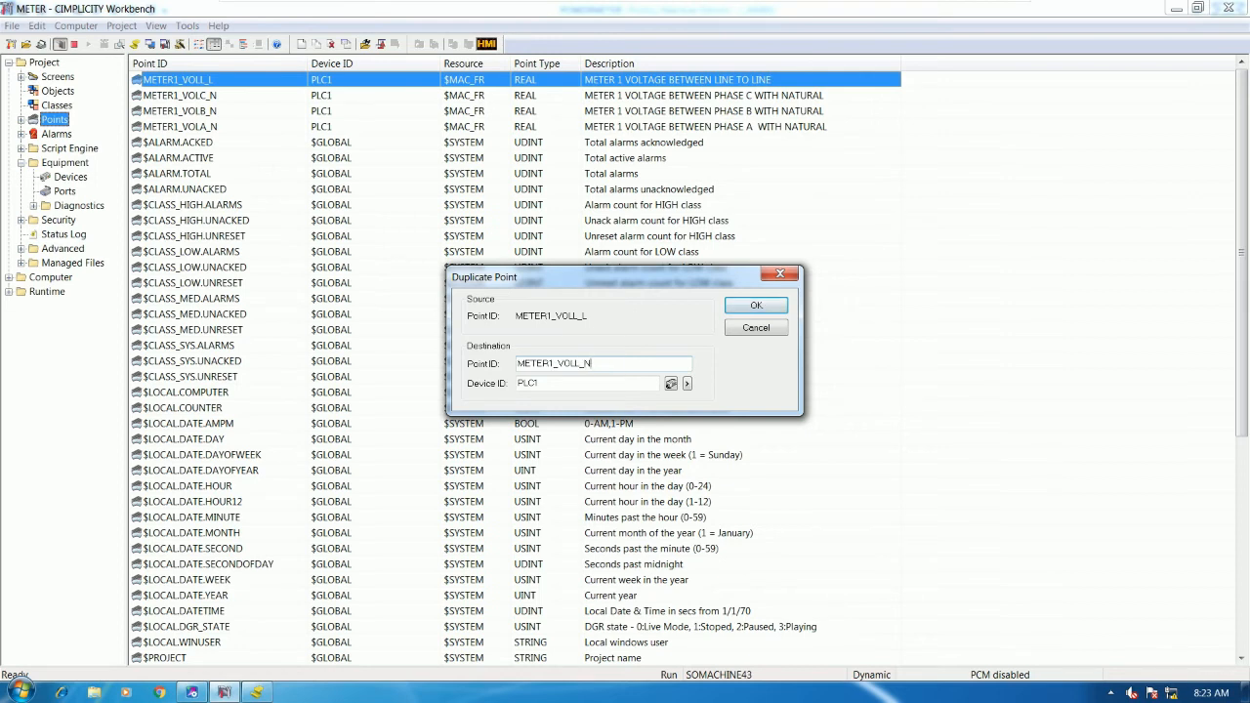
pyautogui.click(755, 305)
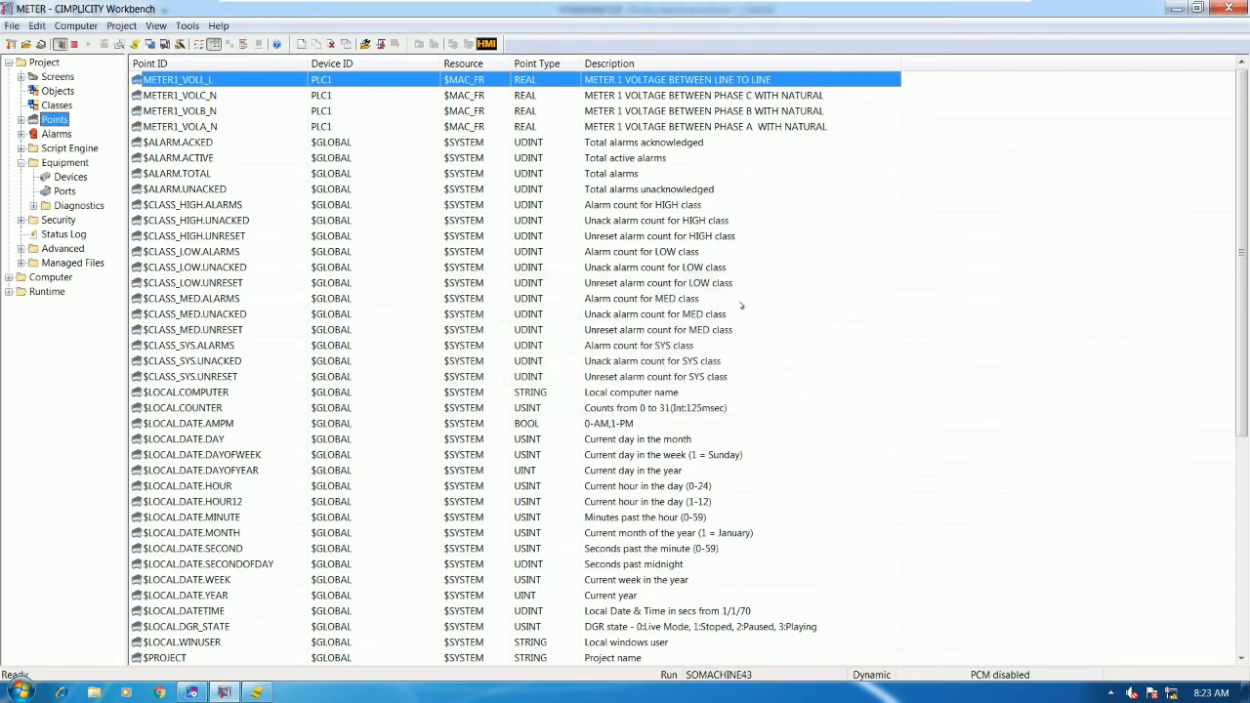
# - Change the description's final word LINE to NATURAL
pyautogui.click(481, 220)
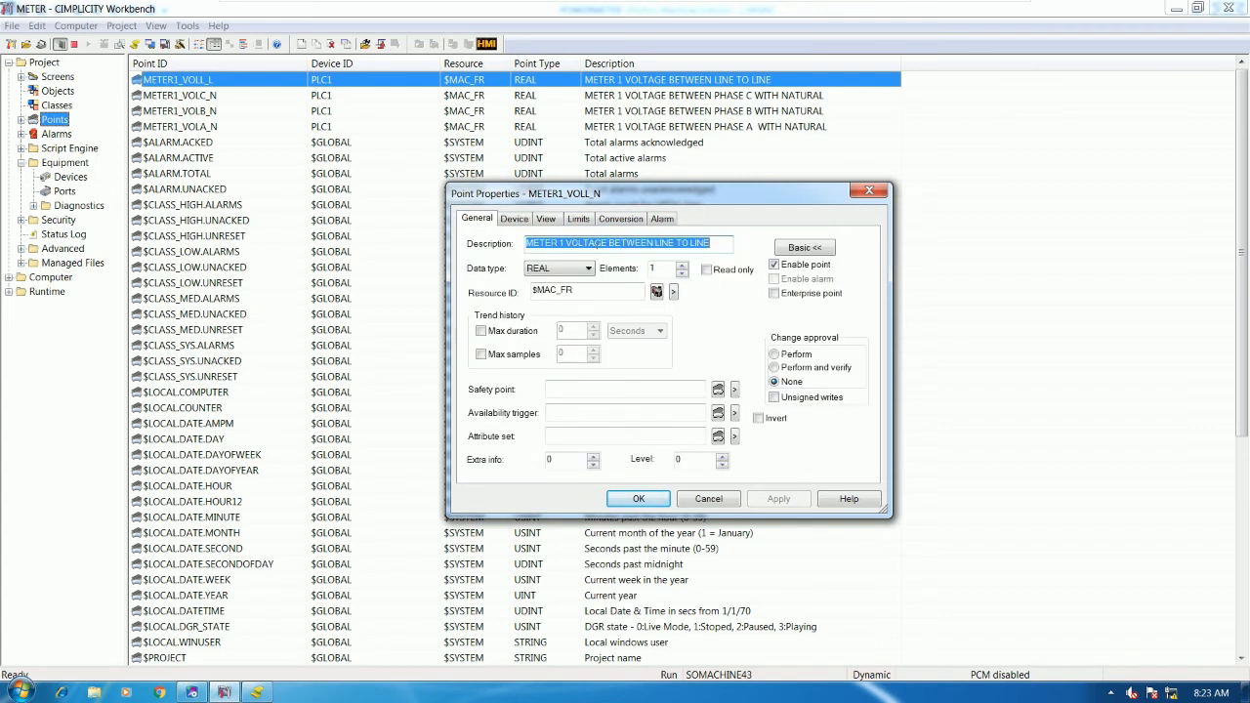
pyautogui.click(673, 242)
pyautogui.moveTo(687, 242); pyautogui.dragTo(711, 242)
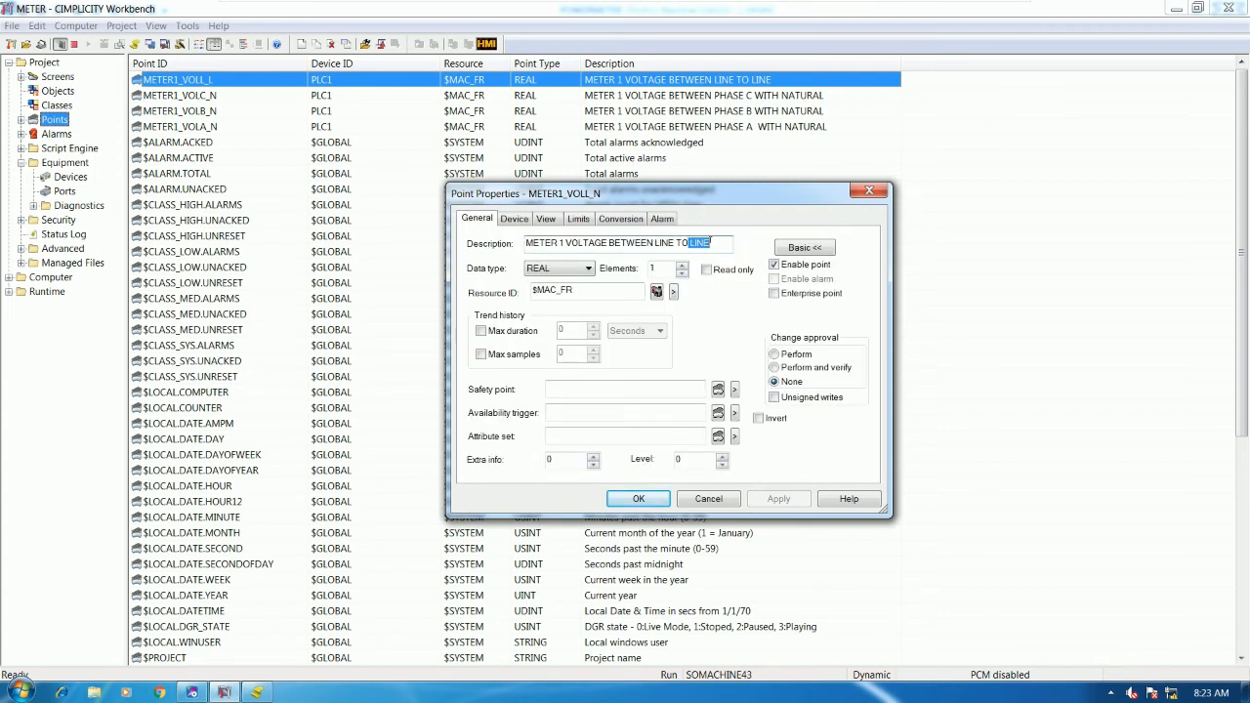
pyautogui.press('BackSpace')
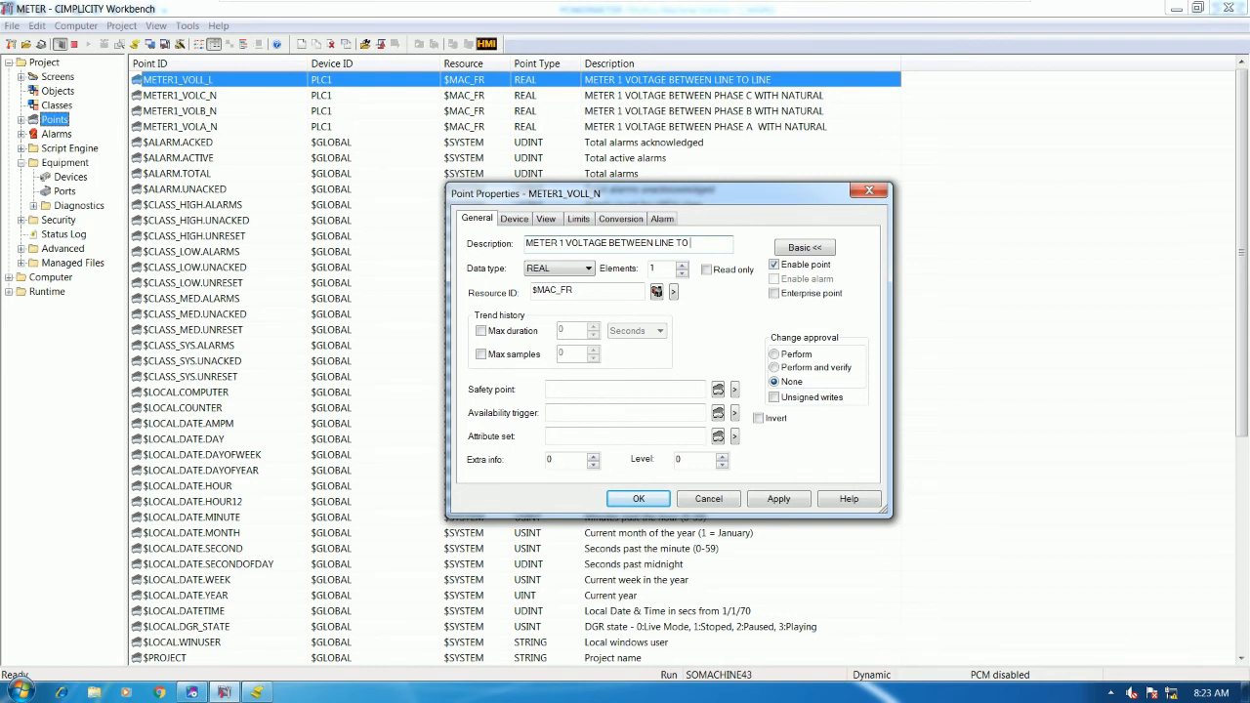
pyautogui.write('NATURAL')
# - Correct the address to %R9, matching VOLL_N's register in the ladder, and save the point
pyautogui.click(515, 219)
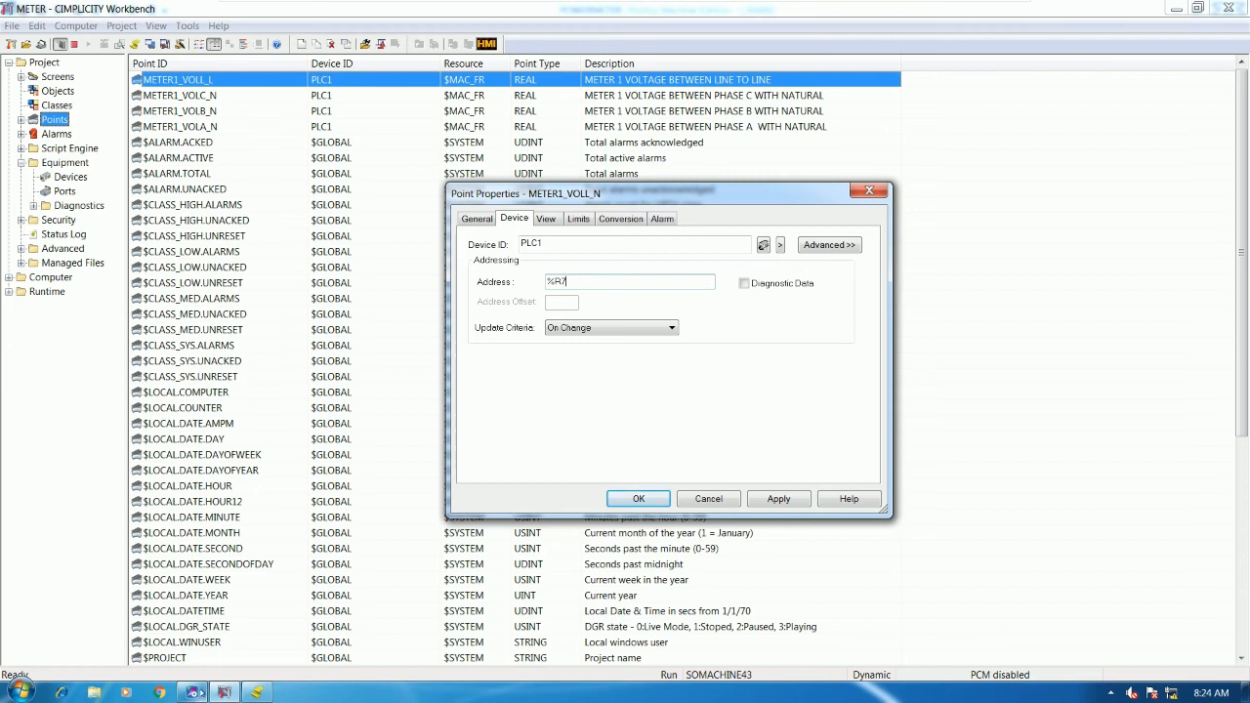
pyautogui.click(191, 692)
pyautogui.click(1059, 347)
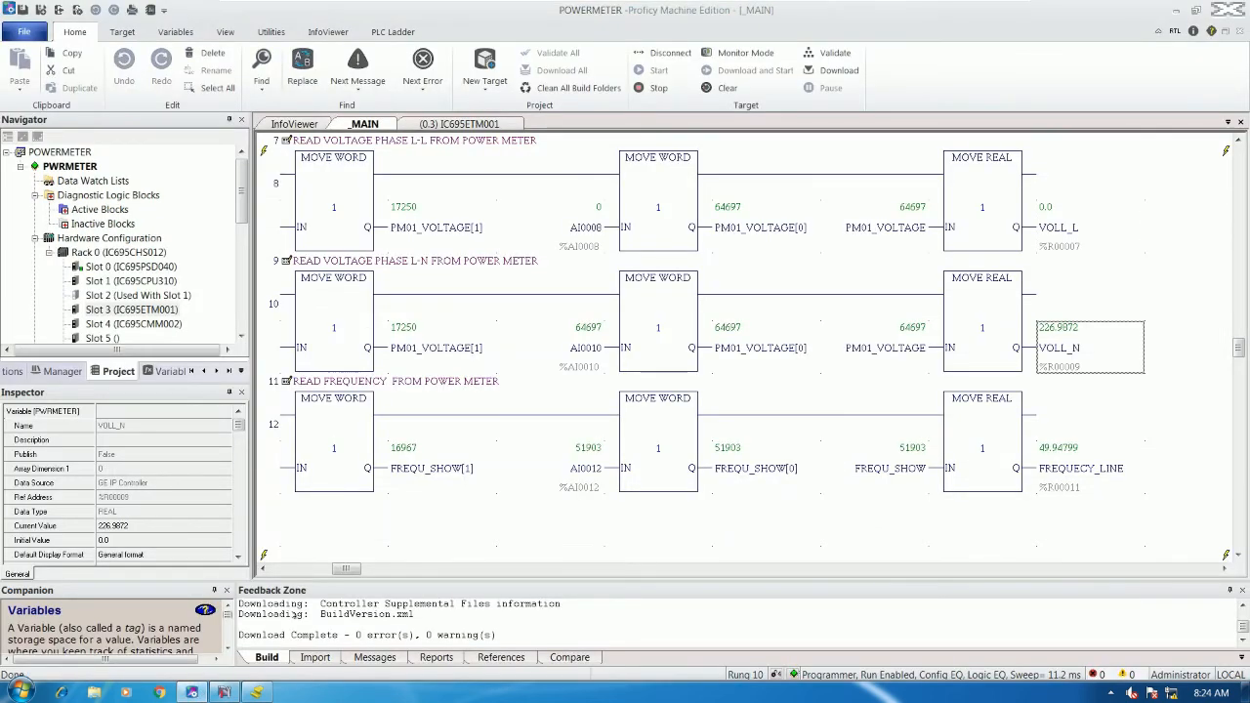
pyautogui.click(224, 693)
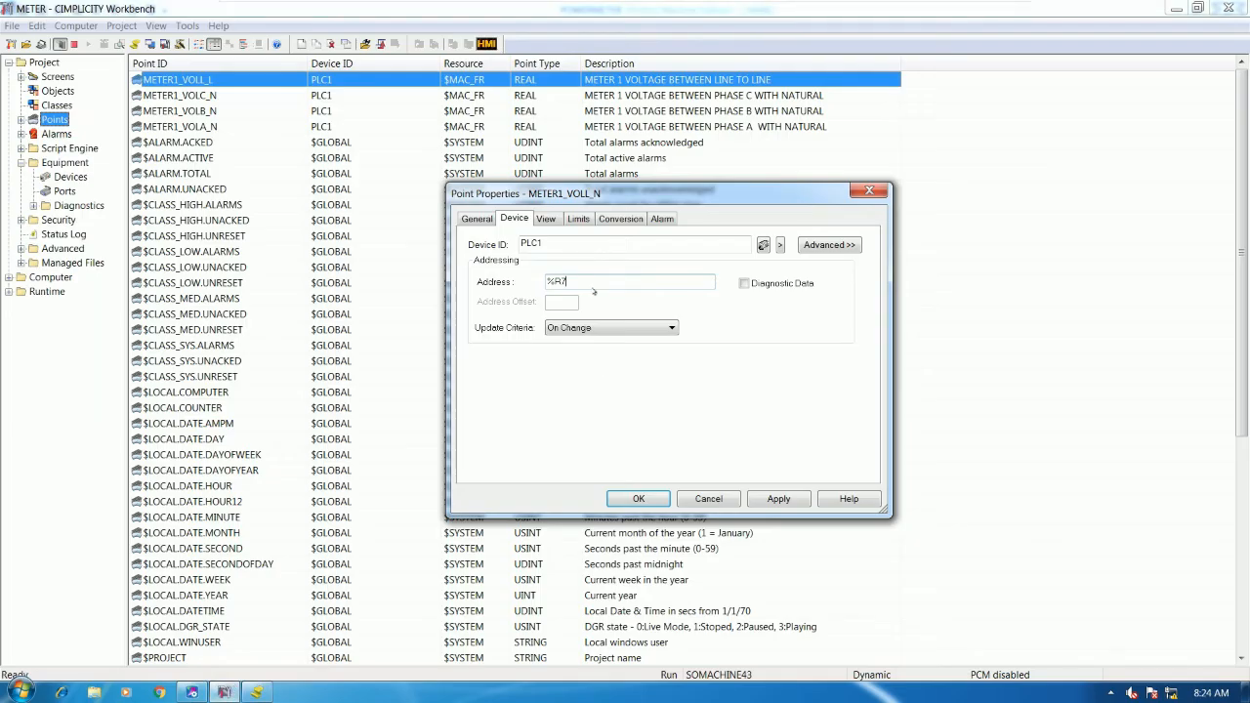
pyautogui.press('BackSpace')
pyautogui.click(636, 497)
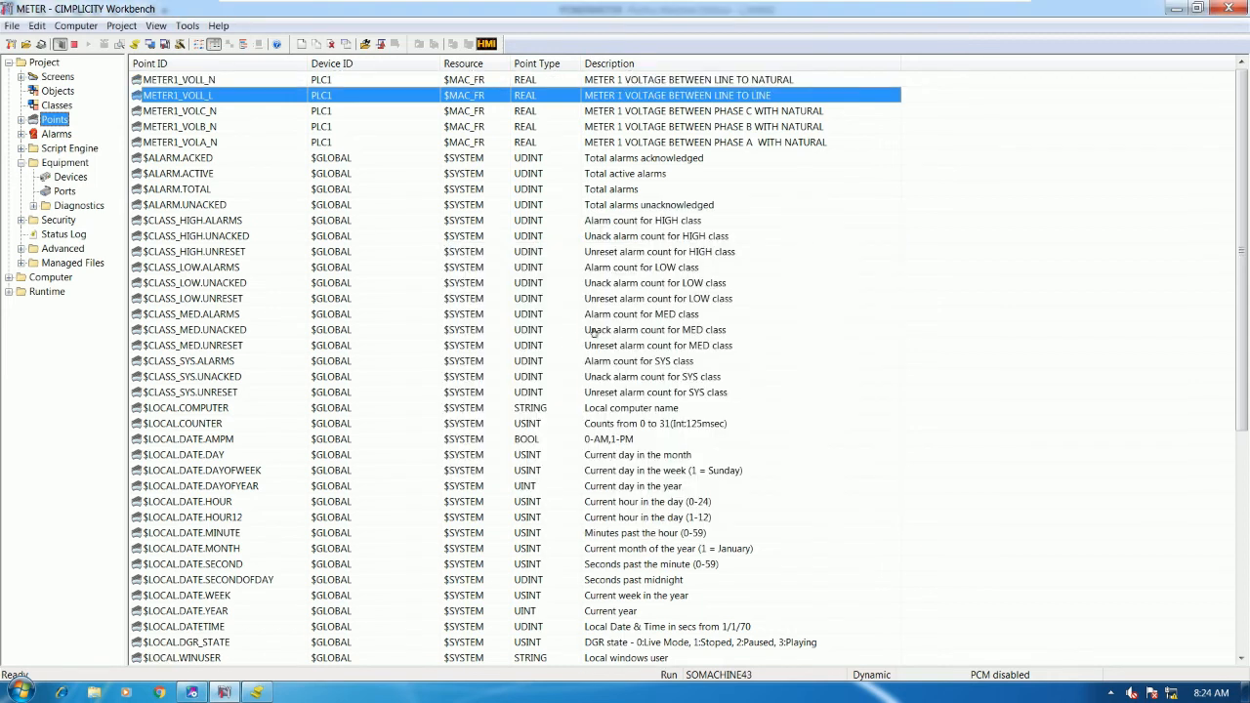
pyautogui.click(191, 691)
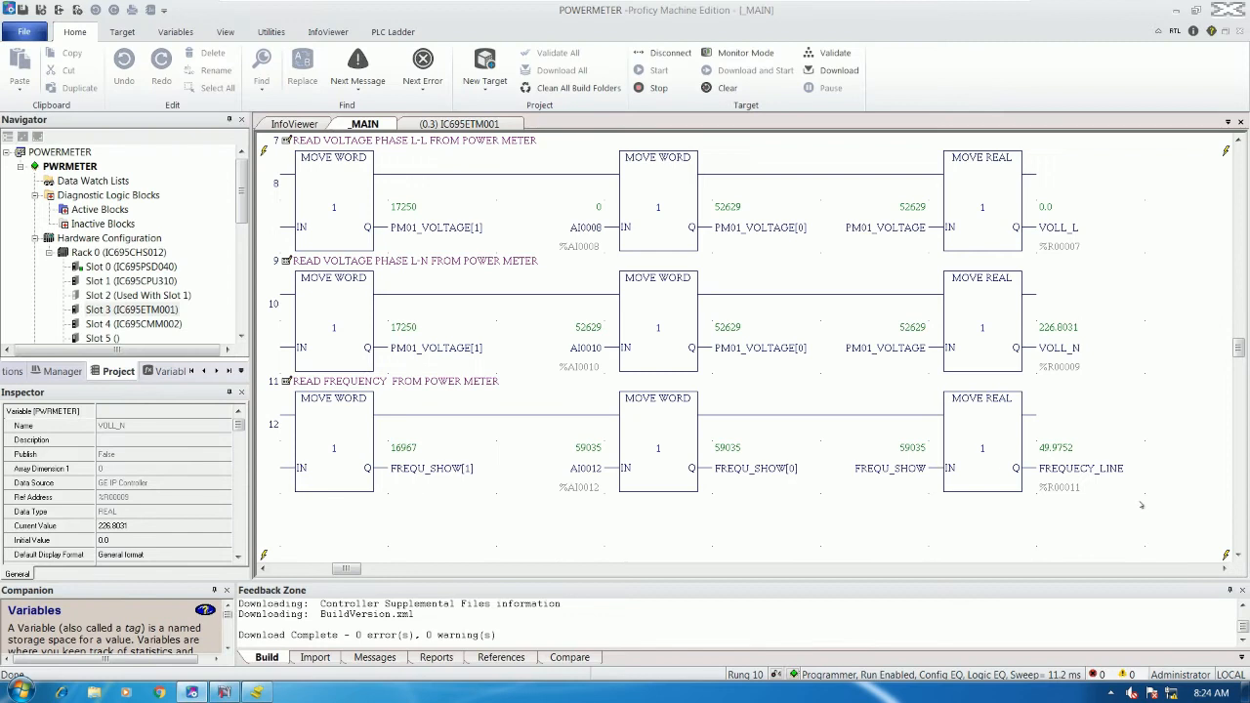
# - Check FREQUECY_LINE's address (%R00011, about 49.99) in Proficy, then return to the Workbench points list
pyautogui.click(1094, 470)
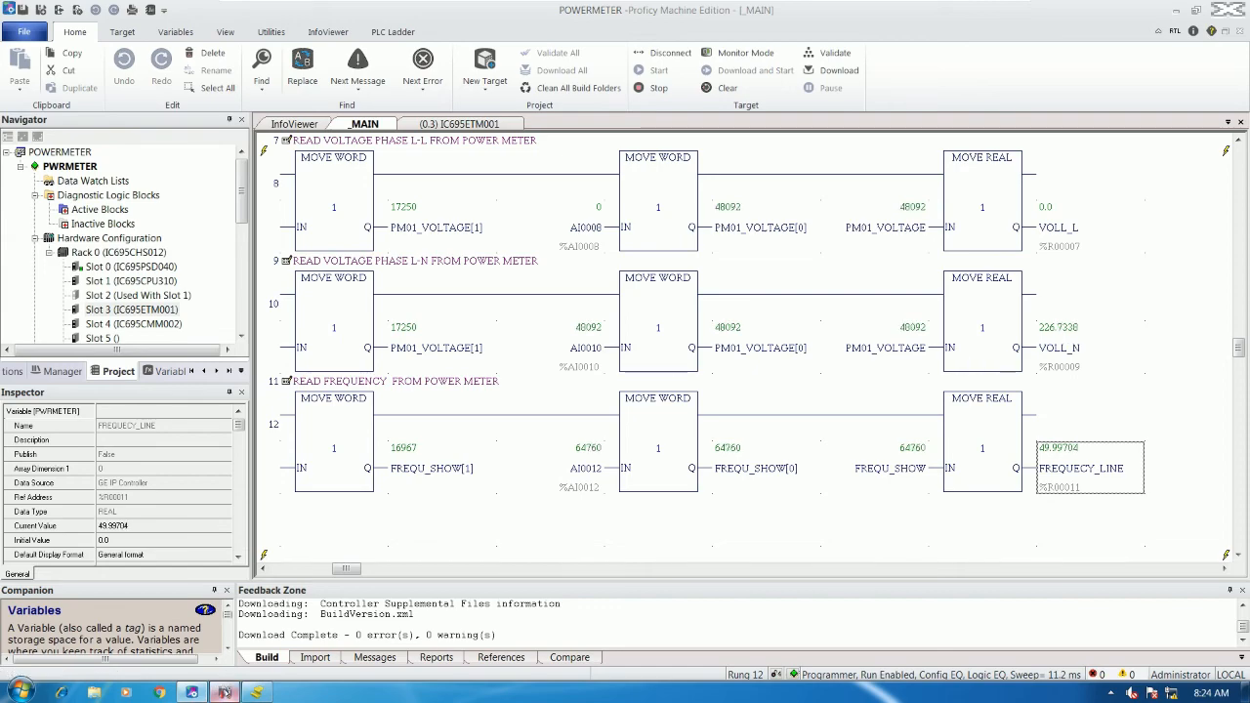
pyautogui.hotkey('alt', 'Tab')
pyautogui.click(214, 78)
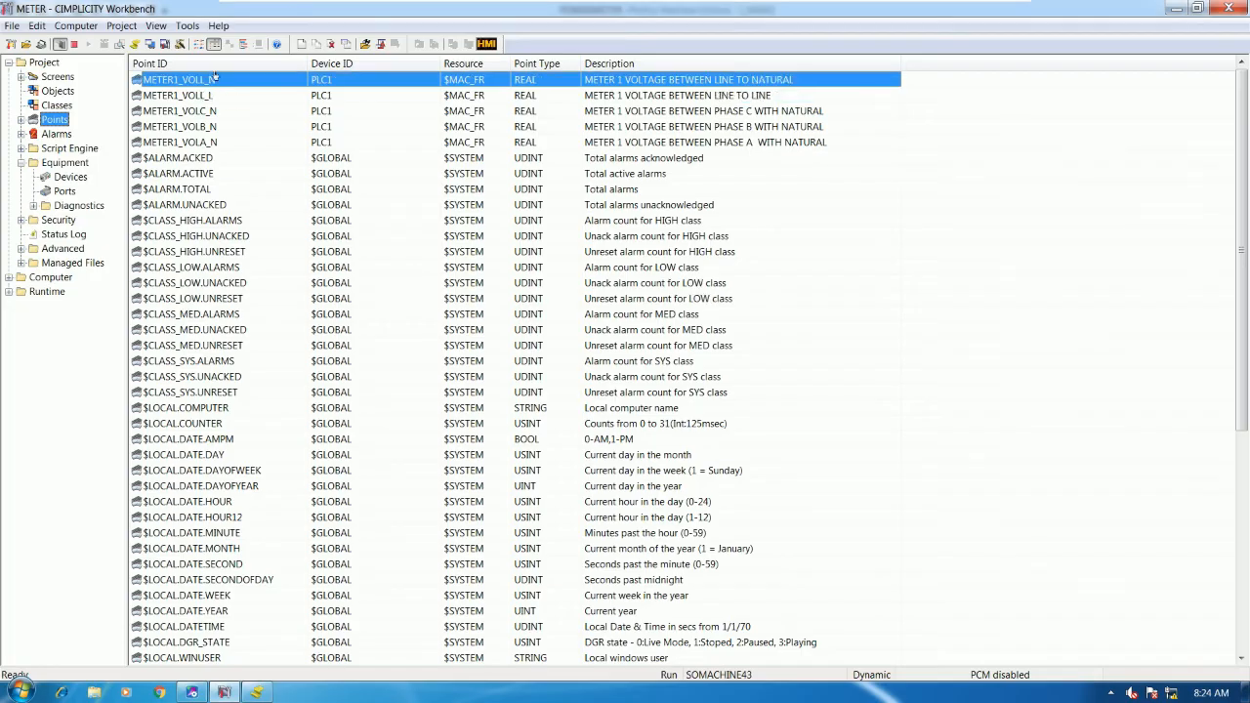
# - Duplicate METER1_VOLL_N as a new point named METER1_FRQUENCY
pyautogui.rightClick(248, 127)
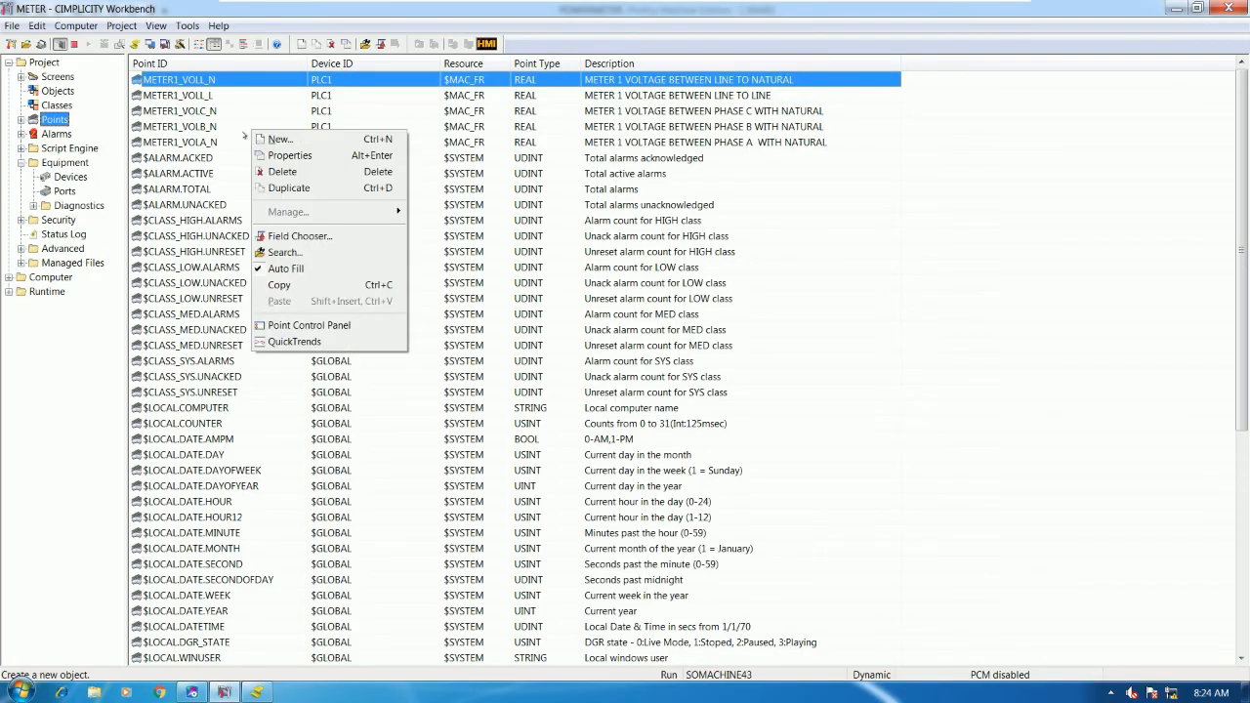
pyautogui.click(293, 188)
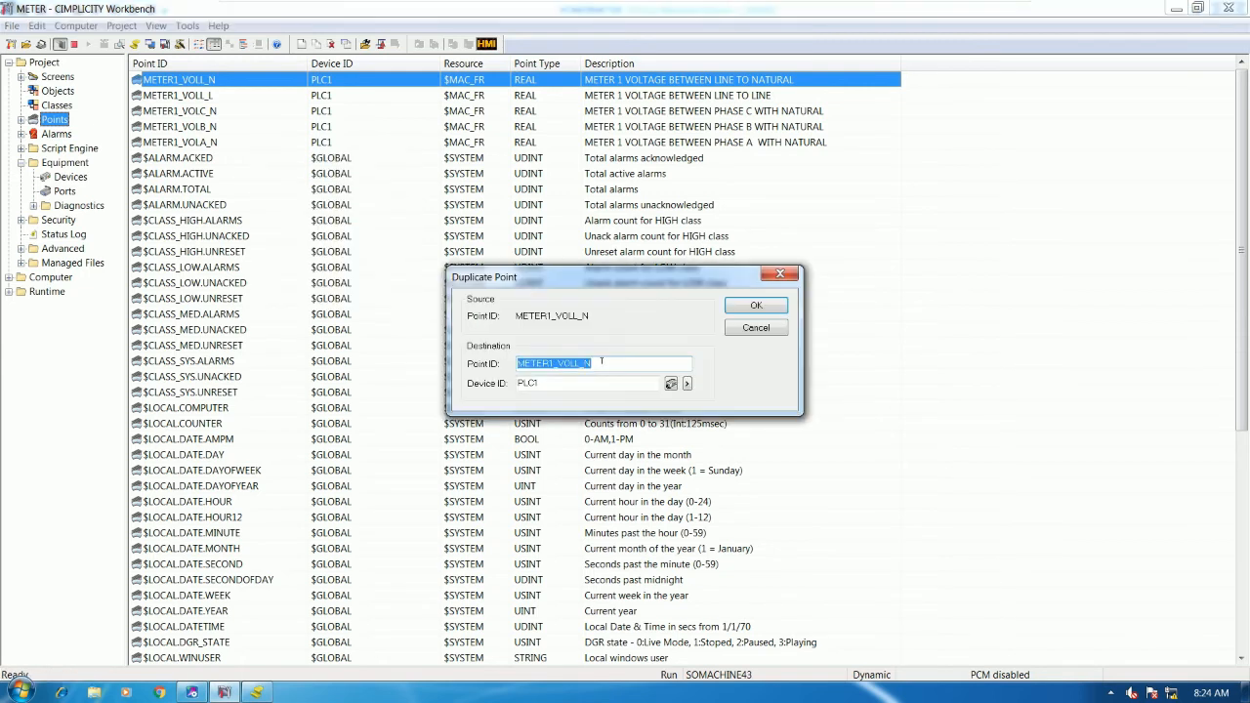
pyautogui.click(601, 362)
pyautogui.press('BackSpace')
pyautogui.press('BackSpace')
pyautogui.press('BackSpace')
pyautogui.write('FRQUENCY')
pyautogui.click(756, 306)
# - Change the new point's description to METER 1 FREQUENCY
pyautogui.click(599, 283)
pyautogui.click(485, 218)
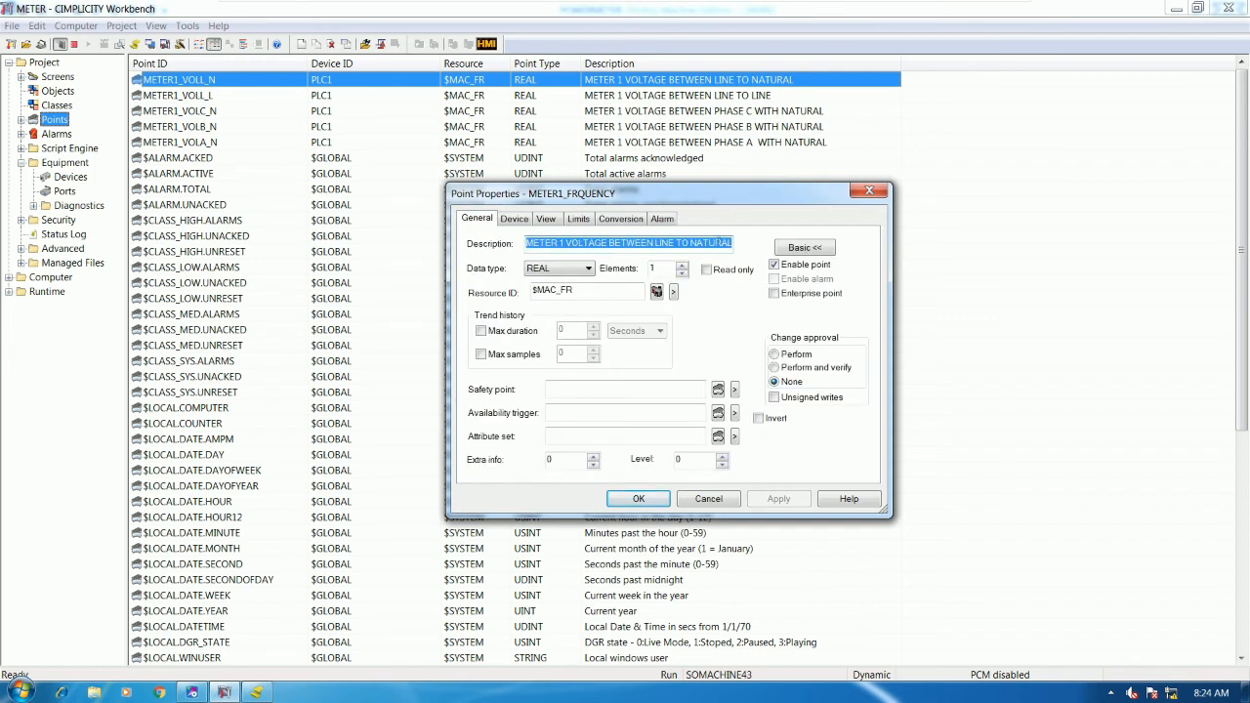
pyautogui.click(734, 243)
pyautogui.press('BackSpace')
pyautogui.press('BackSpace')
pyautogui.press('BackSpace')
pyautogui.press('BackSpace')
pyautogui.press('BackSpace')
pyautogui.press('BackSpace')
pyautogui.press('BackSpace')
pyautogui.press('BackSpace')
pyautogui.press('BackSpace')
pyautogui.press('BackSpace')
pyautogui.press('BackSpace')
pyautogui.press('BackSpace')
pyautogui.press('BackSpace')
pyautogui.press('BackSpace')
pyautogui.press('BackSpace')
pyautogui.press('BackSpace')
pyautogui.press('BackSpace')
pyautogui.press('BackSpace')
pyautogui.press('BackSpace')
pyautogui.press('BackSpace')
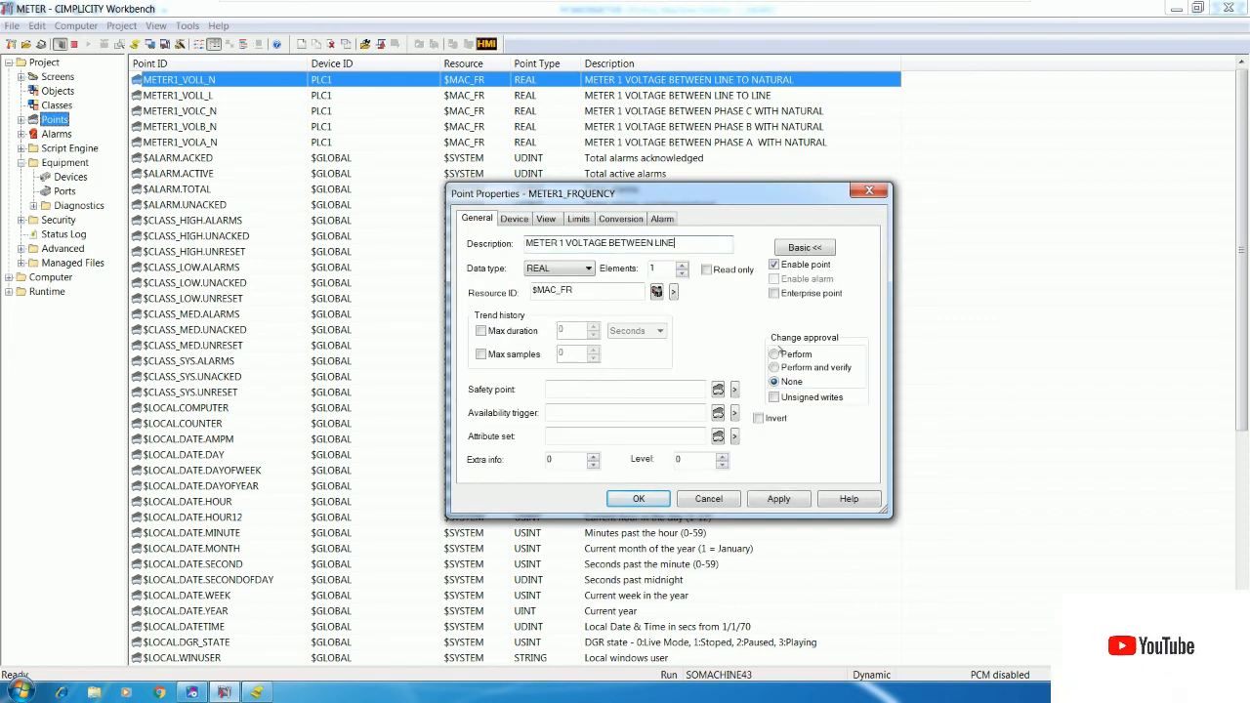
pyautogui.press('BackSpace')
pyautogui.write('FR')
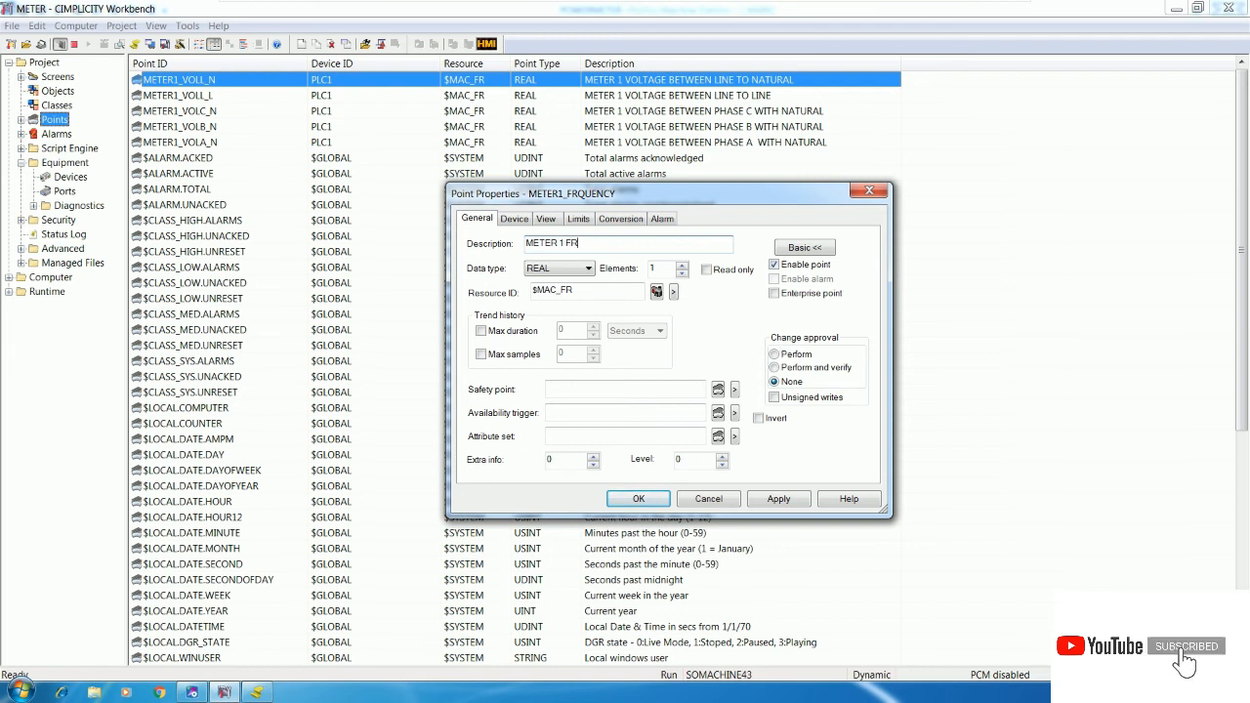
pyautogui.write('EQUENCY')
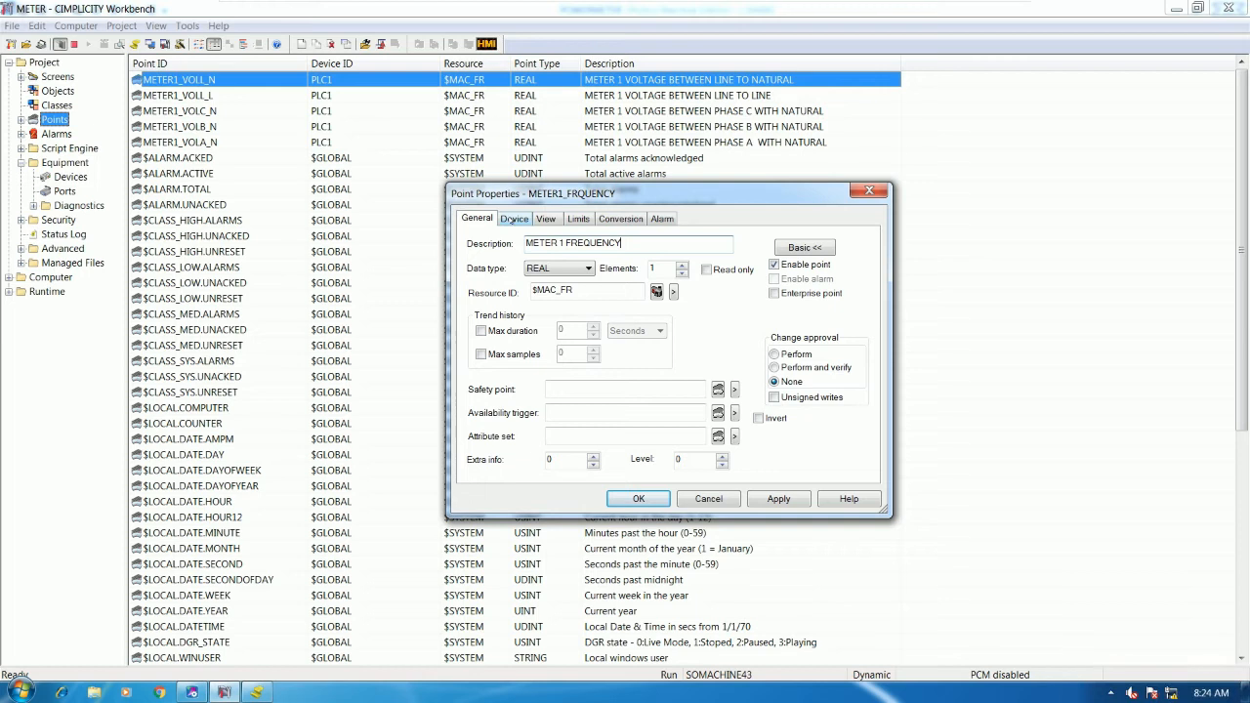
# - Set the address to %R11 from FREQUECY_LINE's register in the ladder, and save the point
pyautogui.click(513, 219)
pyautogui.click(192, 692)
pyautogui.click(1094, 479)
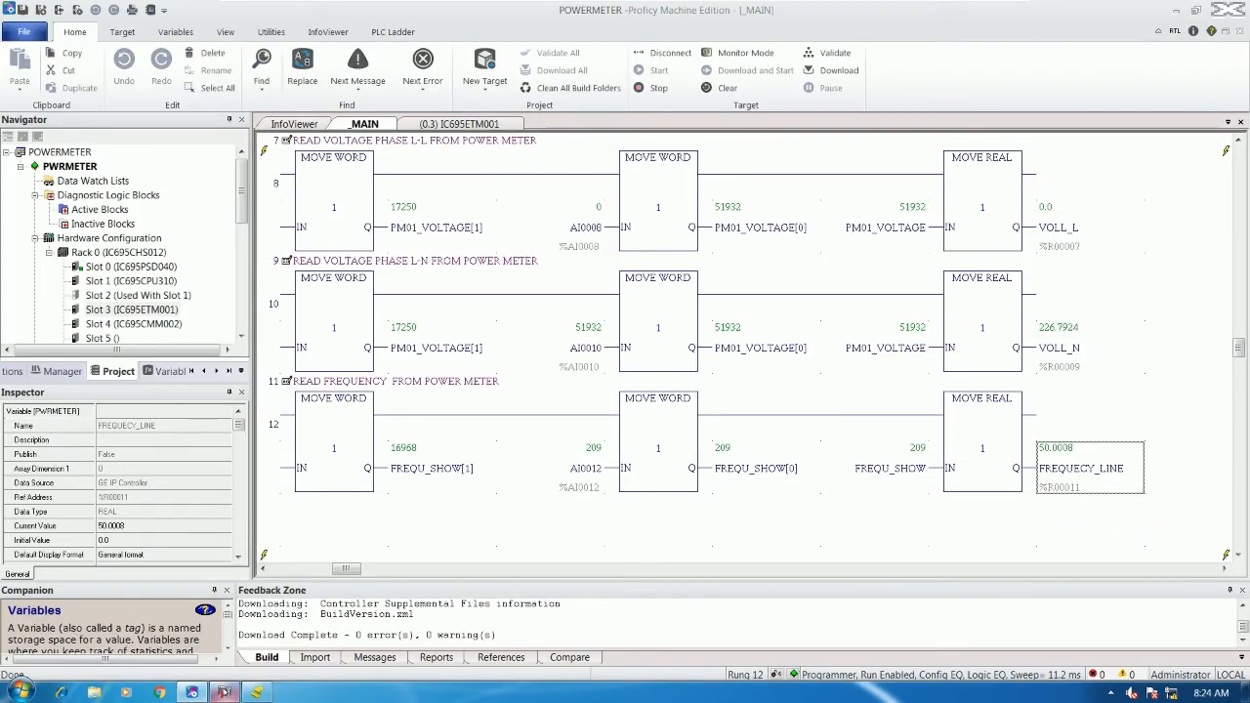
pyautogui.click(223, 692)
pyautogui.click(575, 280)
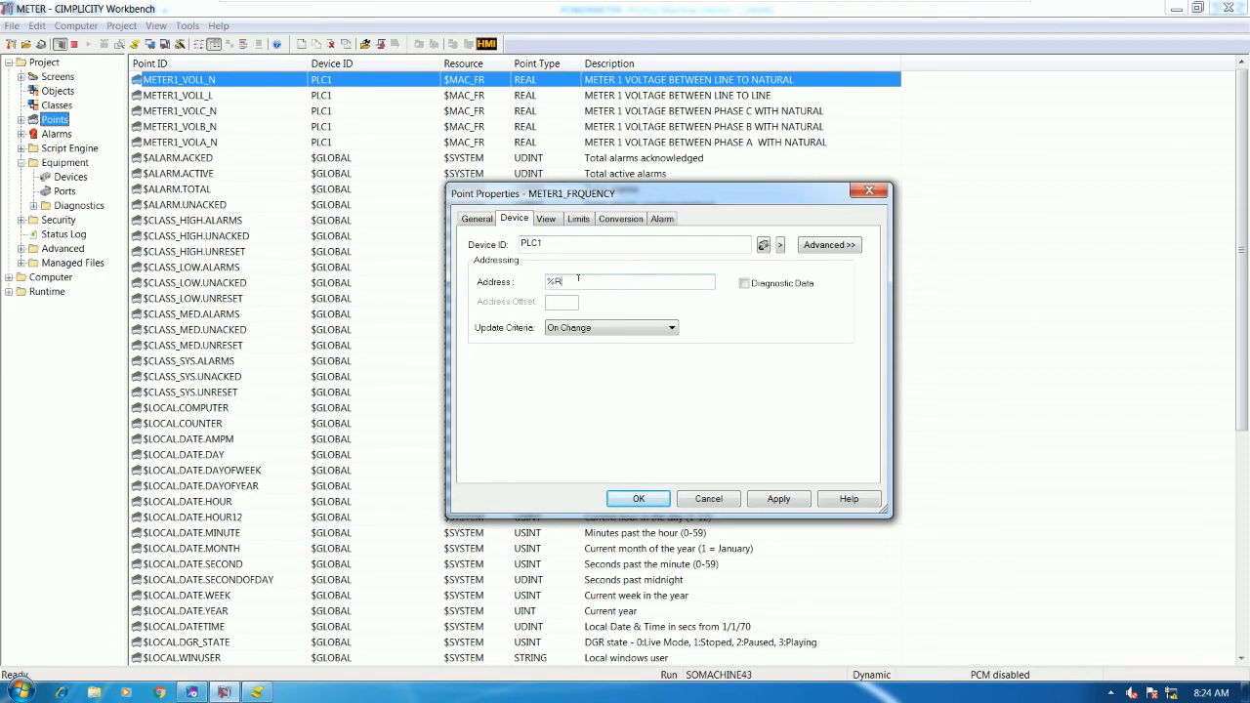
pyautogui.click(477, 219)
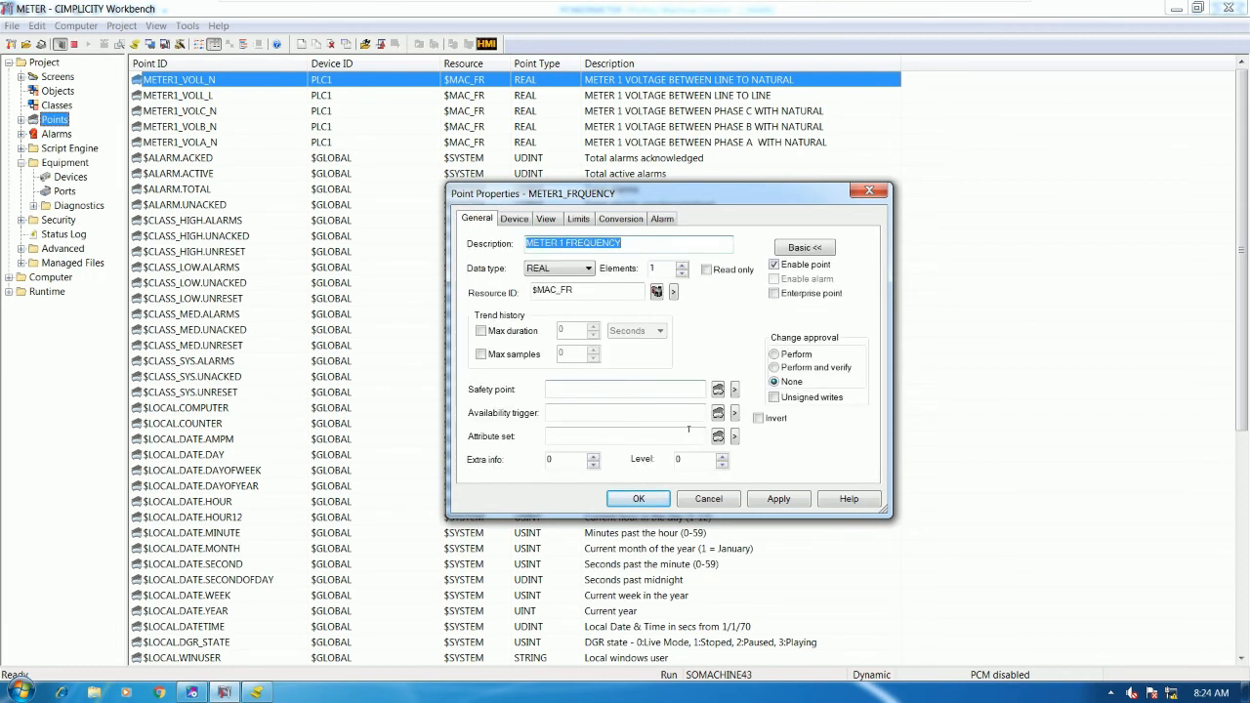
pyautogui.click(514, 219)
pyautogui.click(638, 499)
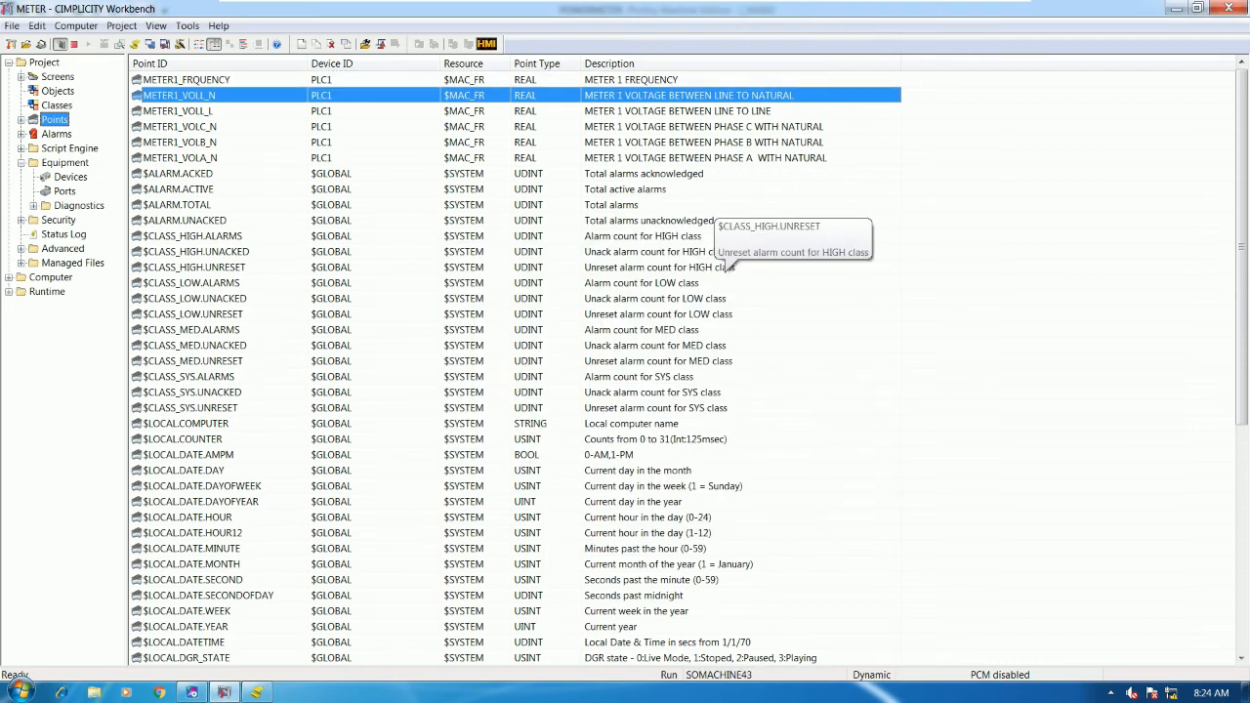
pyautogui.click(202, 82)
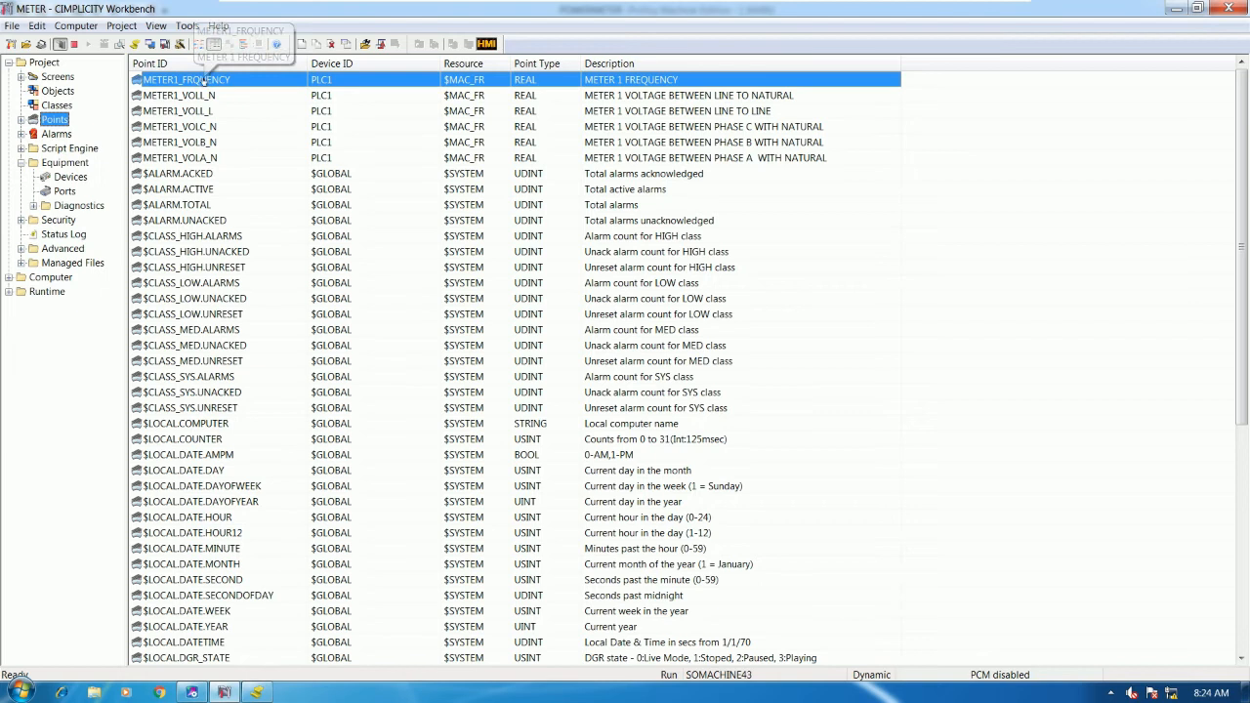
pyautogui.hotkey('shift', 'Down')
pyautogui.hotkey('shift', 'Down')
pyautogui.hotkey('shift', 'Down')
pyautogui.hotkey('shift', 'Down')
pyautogui.hotkey('shift', 'Down')
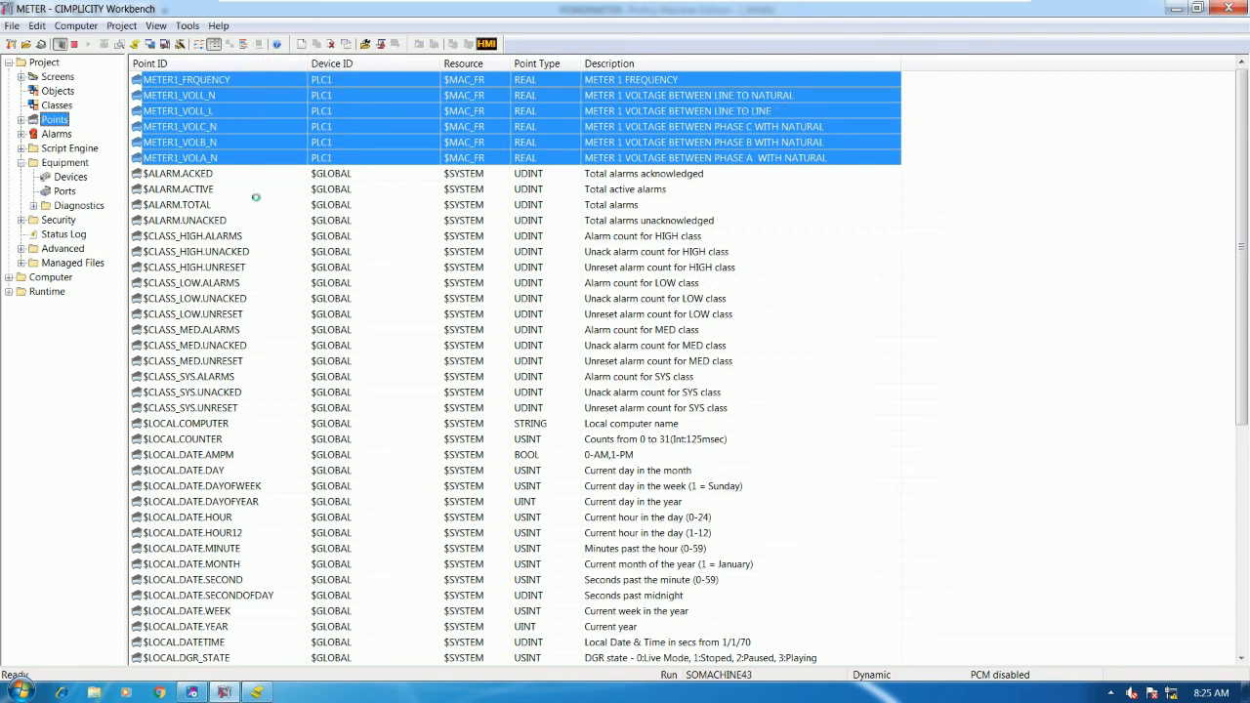
pyautogui.rightClick(263, 351)
pyautogui.click(329, 554)
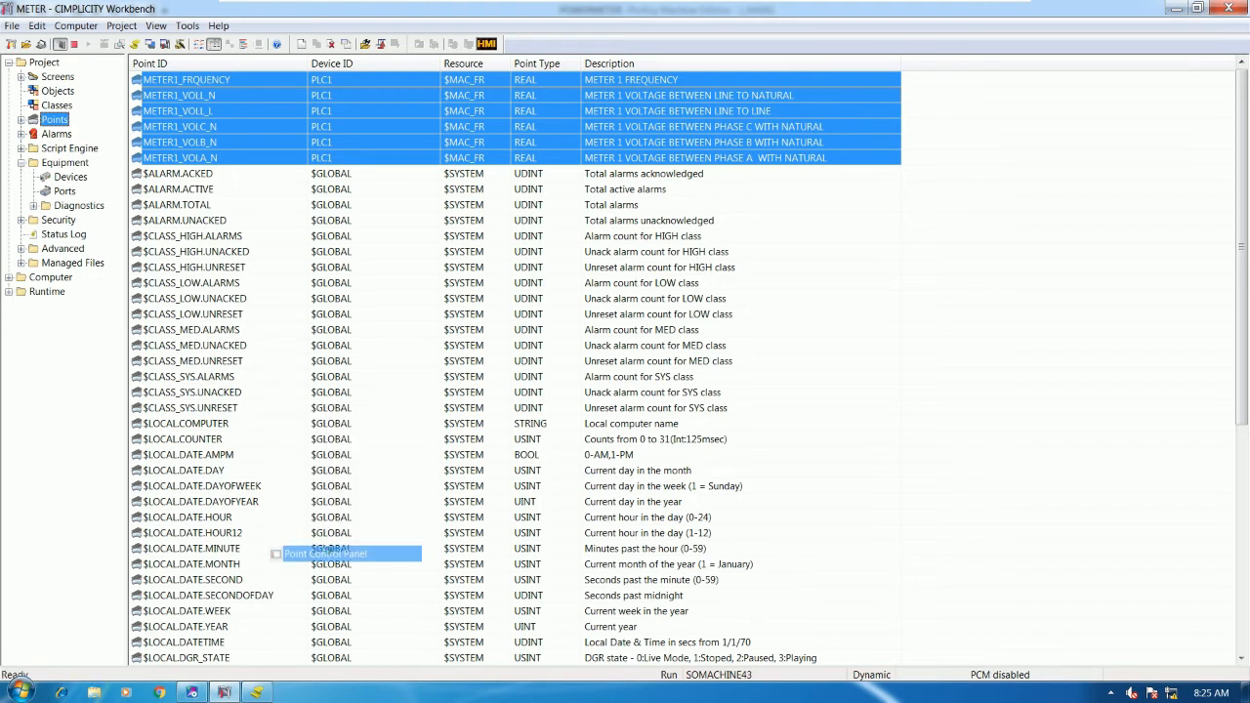
pyautogui.moveTo(616, 357); pyautogui.dragTo(618, 202)
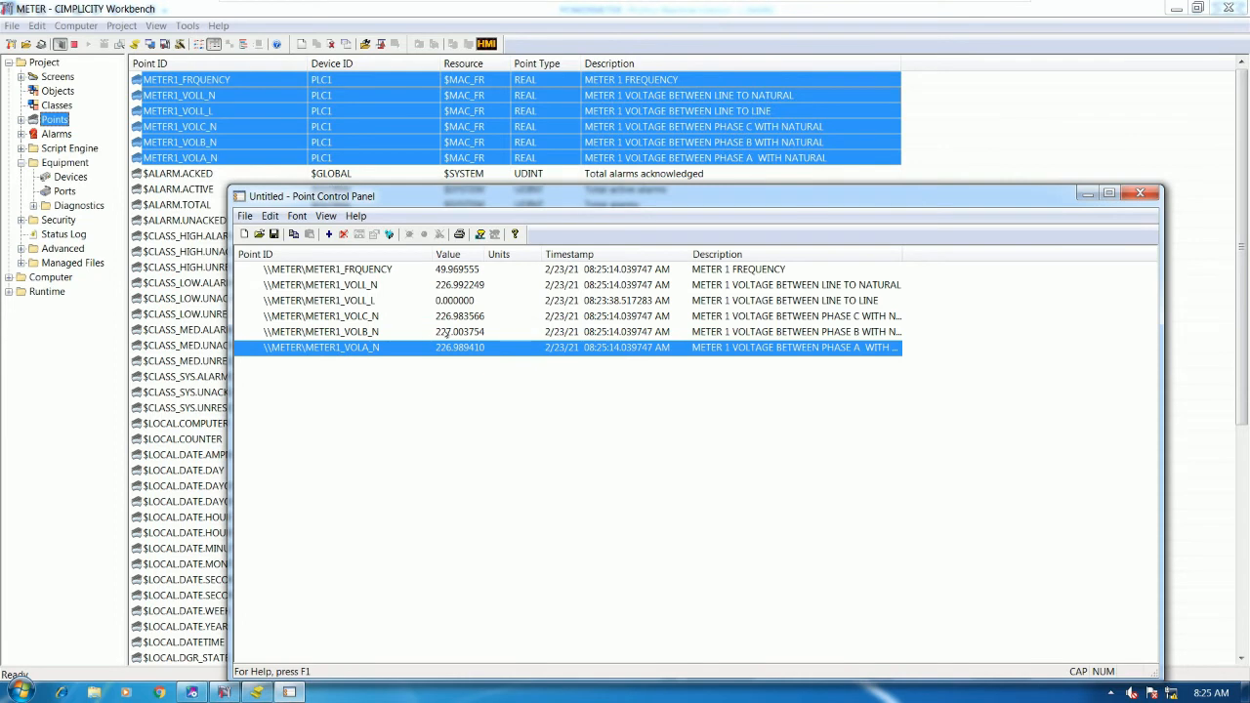
pyautogui.click(410, 335)
pyautogui.click(430, 348)
pyautogui.click(444, 332)
pyautogui.click(455, 316)
pyautogui.click(465, 301)
pyautogui.click(472, 285)
pyautogui.click(471, 269)
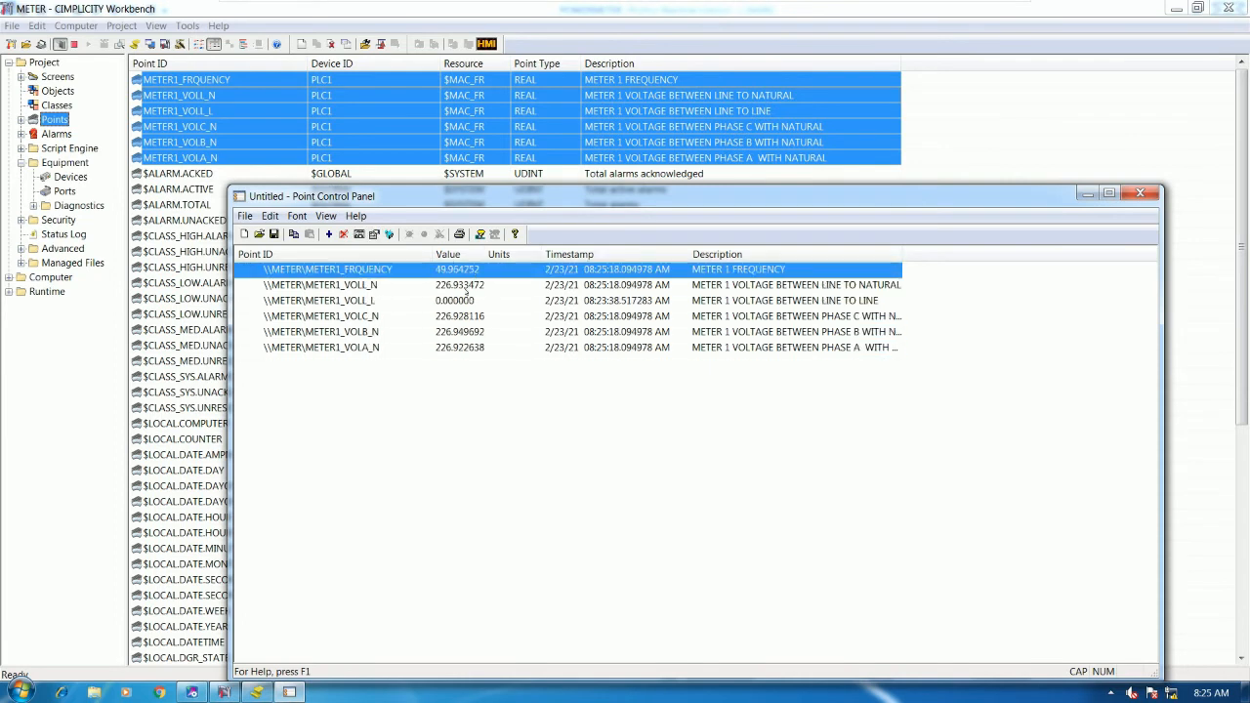
pyautogui.click(463, 318)
pyautogui.click(461, 350)
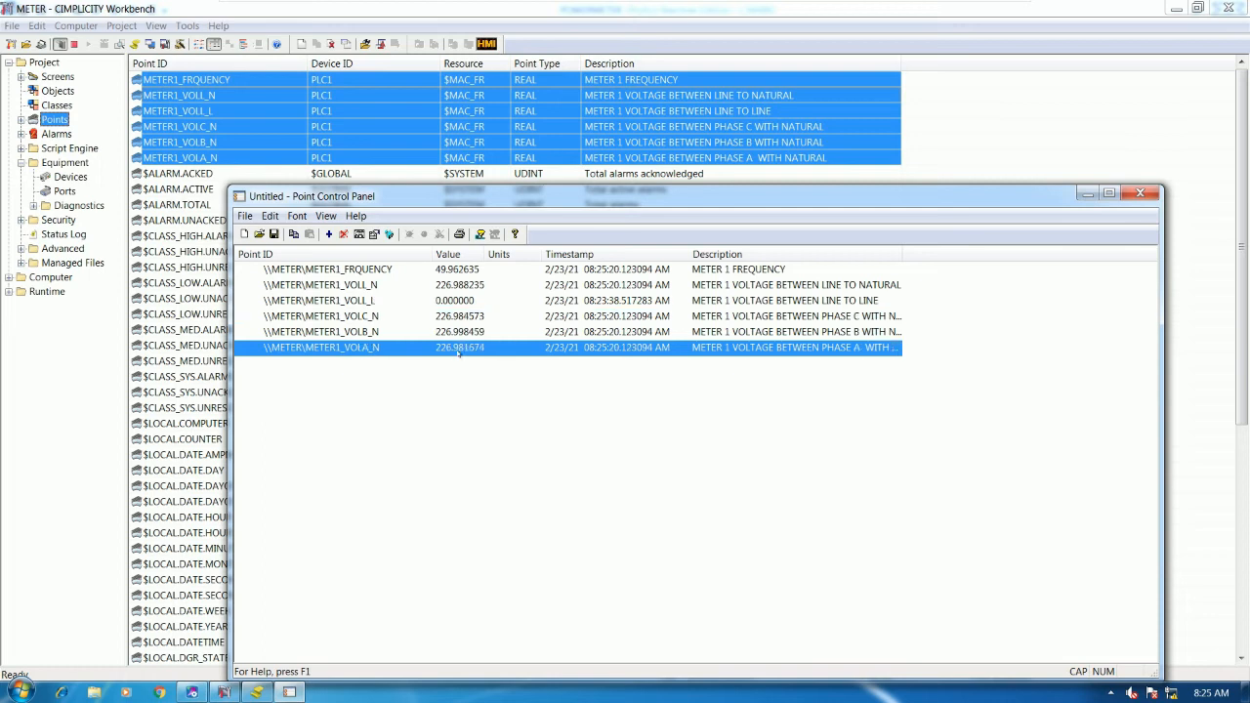
pyautogui.click(465, 333)
pyautogui.click(466, 317)
pyautogui.click(467, 302)
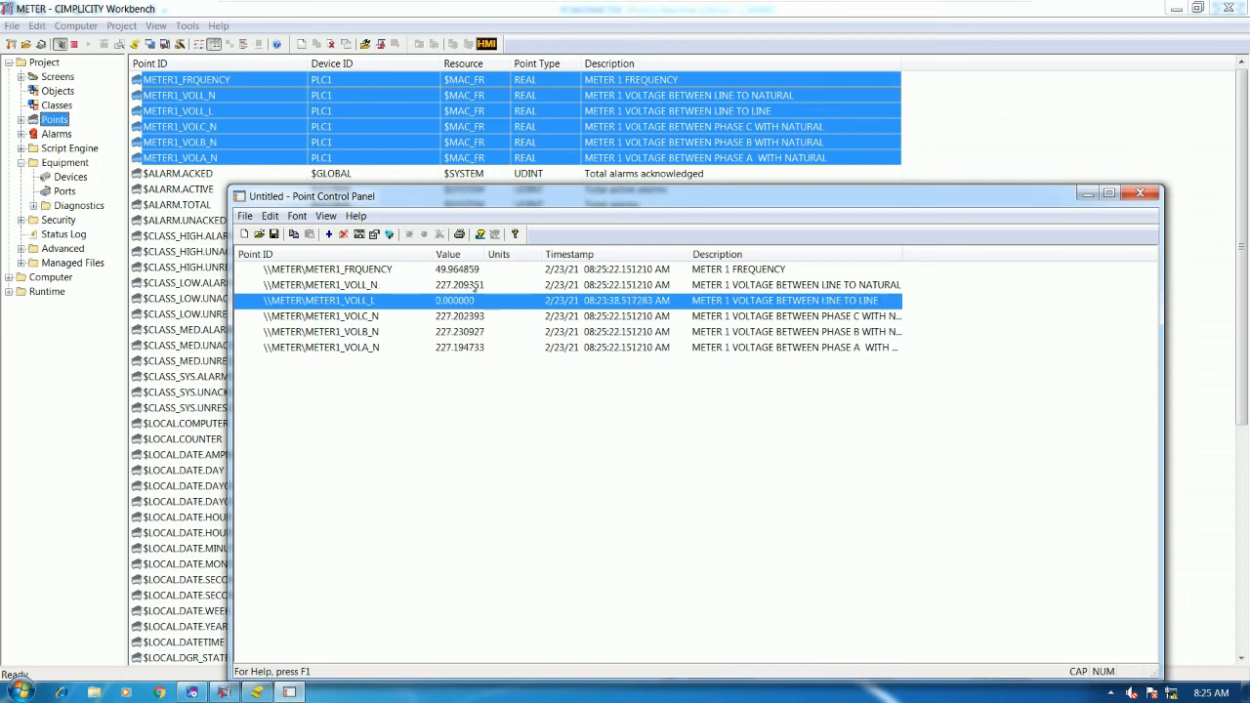
pyautogui.click(475, 286)
pyautogui.click(475, 272)
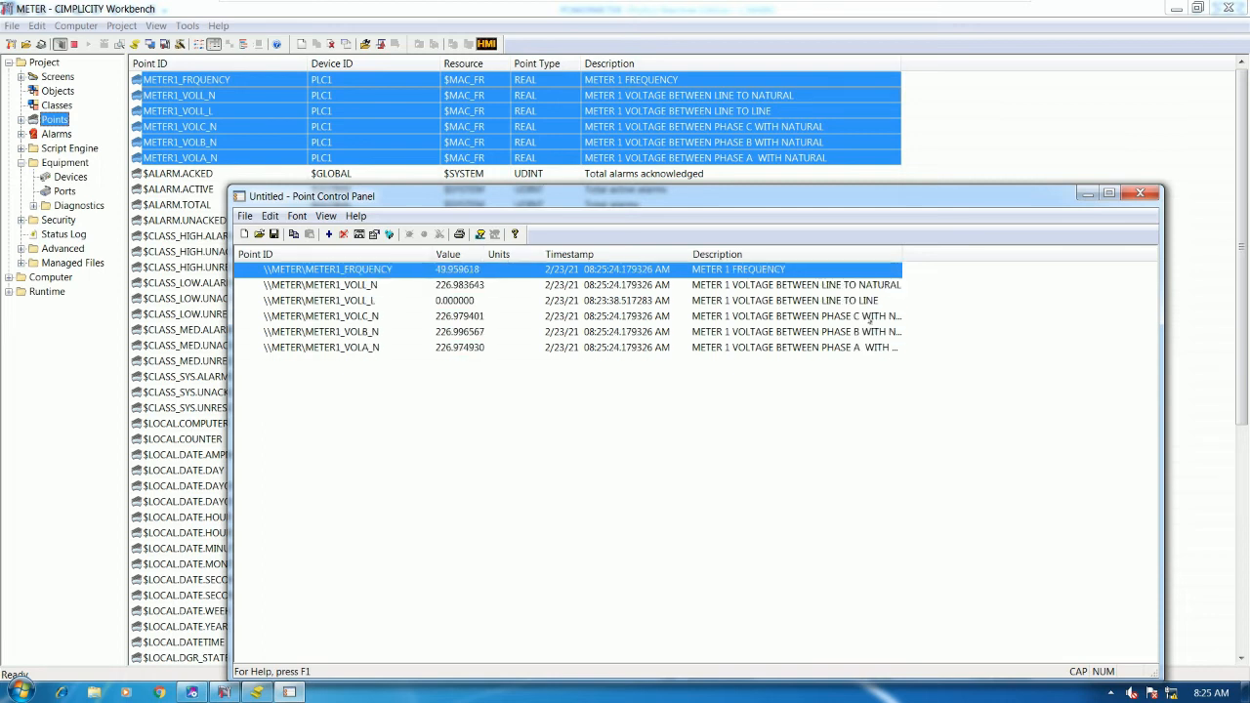
pyautogui.click(1139, 194)
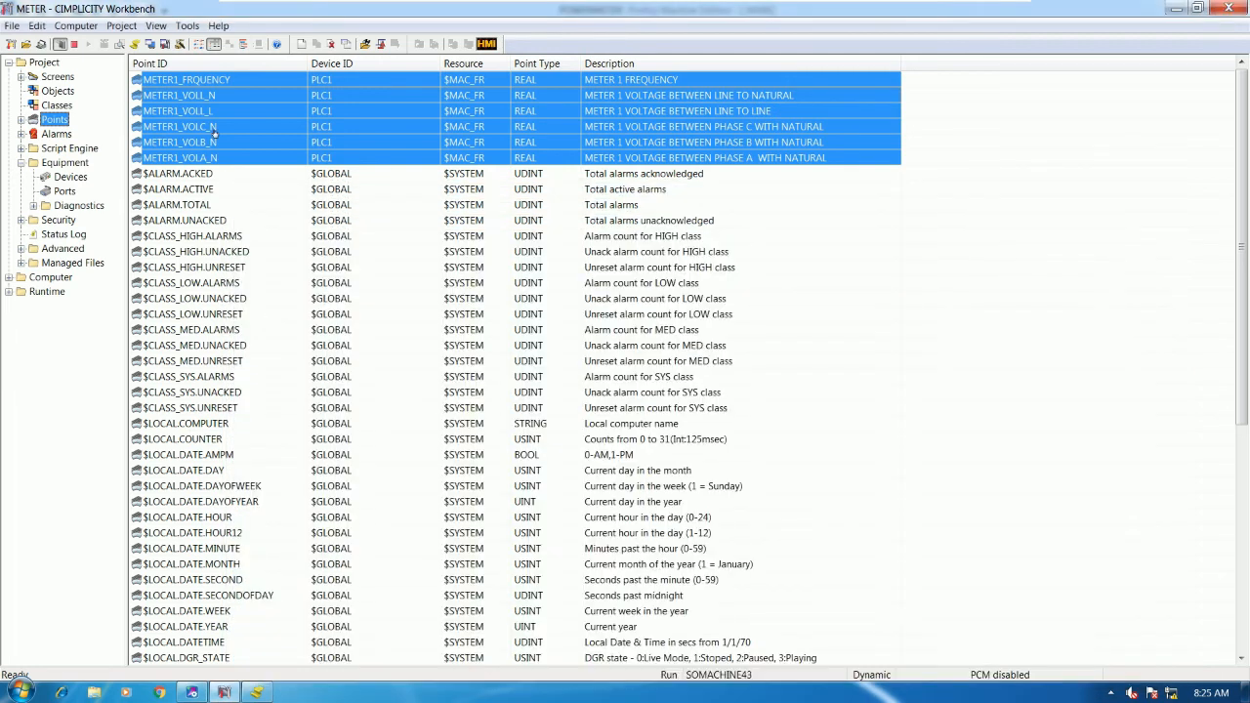
# - Create a new screen from the project's Screens and maximize CimEdit
pyautogui.click(56, 76)
pyautogui.rightClick(479, 190)
pyautogui.click(493, 196)
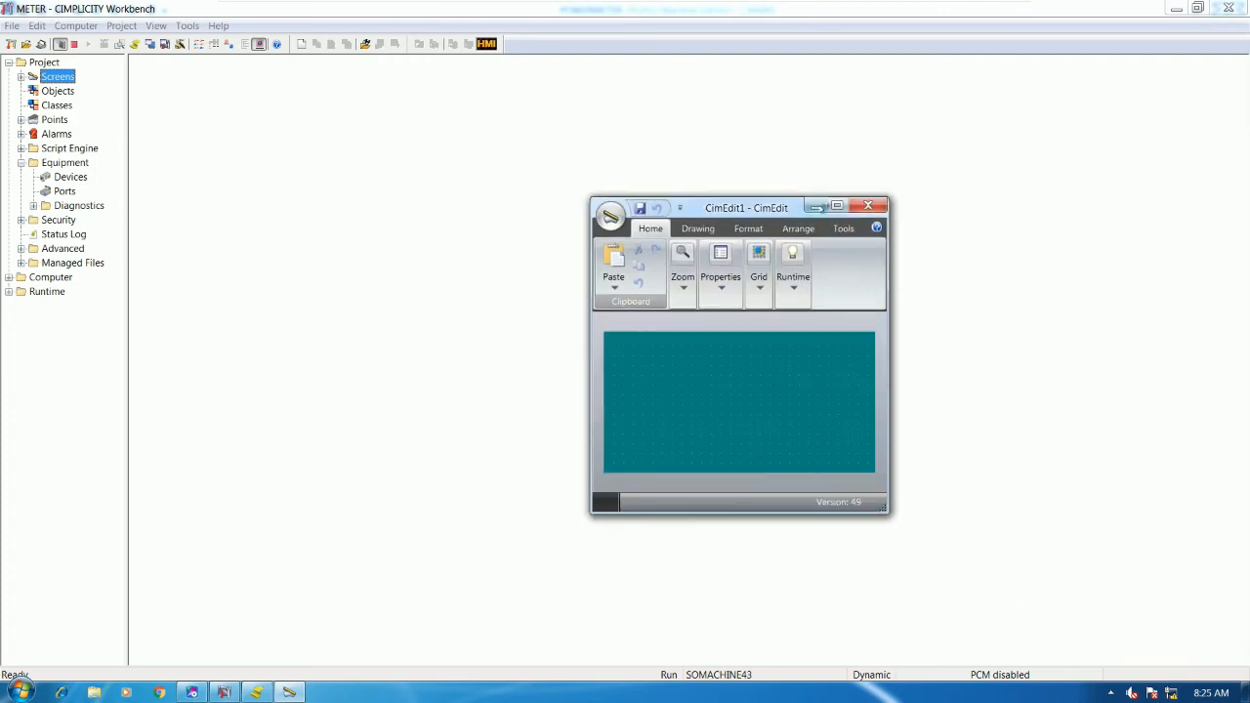
pyautogui.click(839, 205)
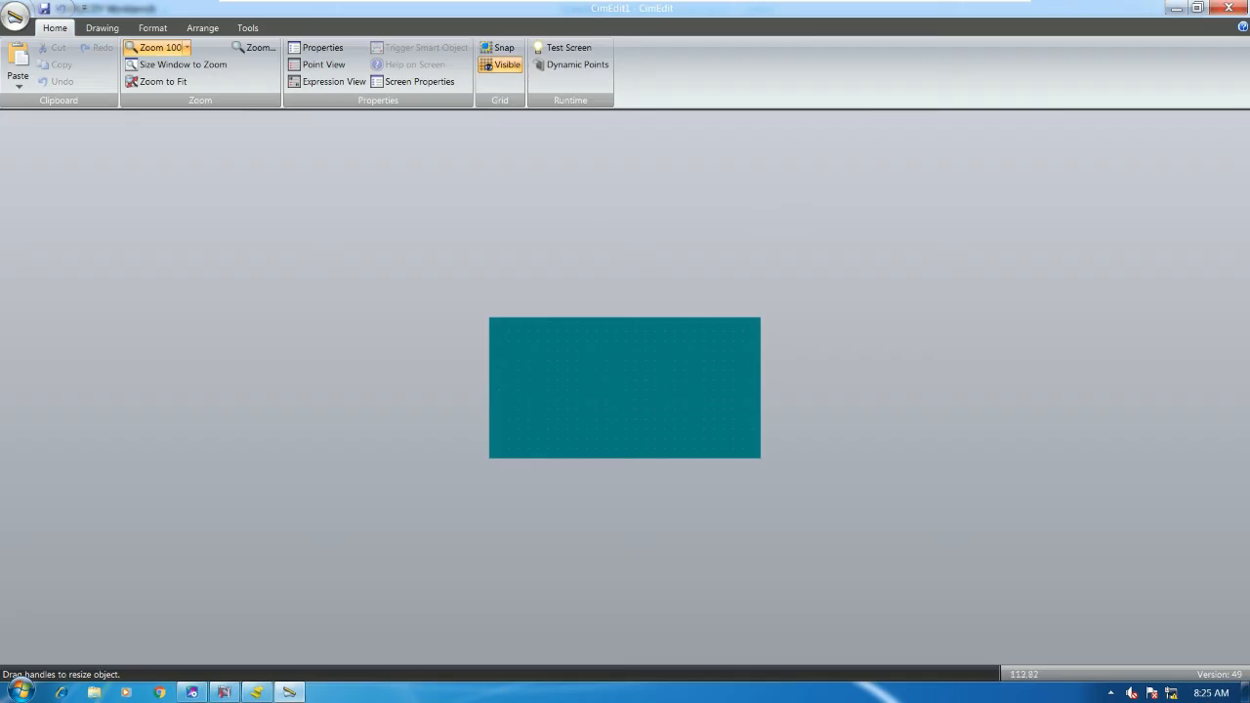
# - Set the screen's geometry height to 250 pt in its properties
pyautogui.rightClick(612, 365)
pyautogui.click(684, 638)
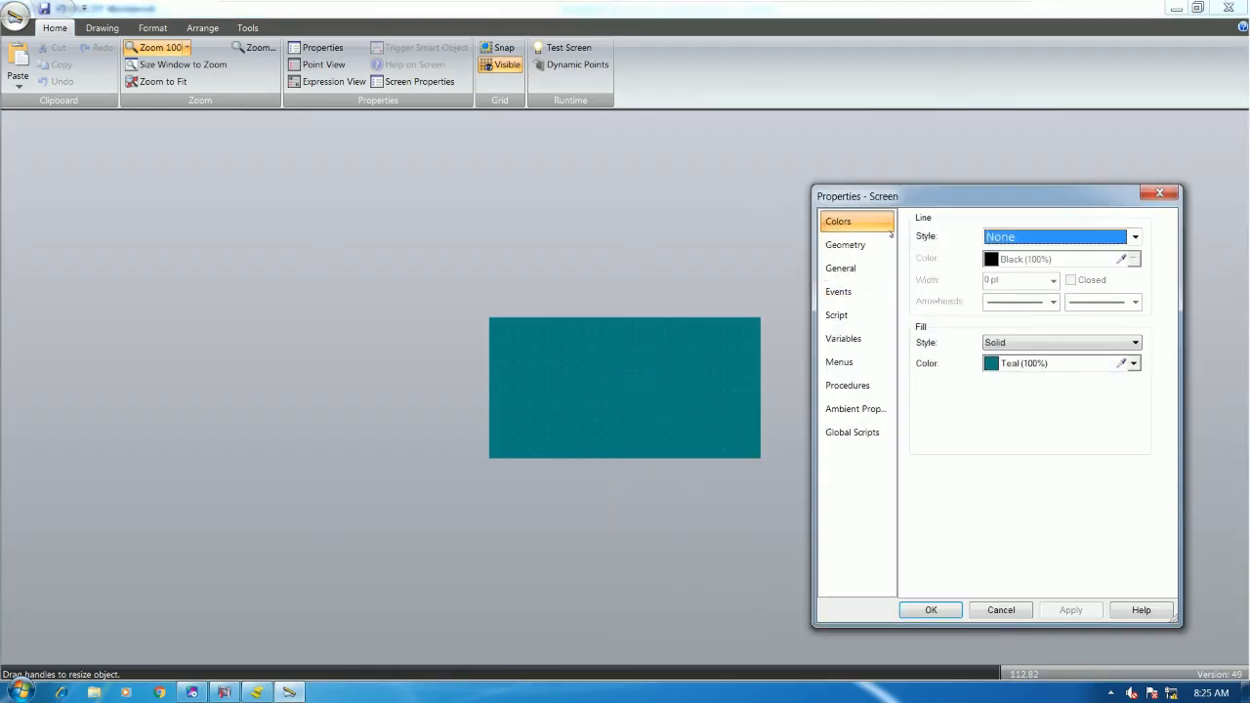
pyautogui.click(862, 251)
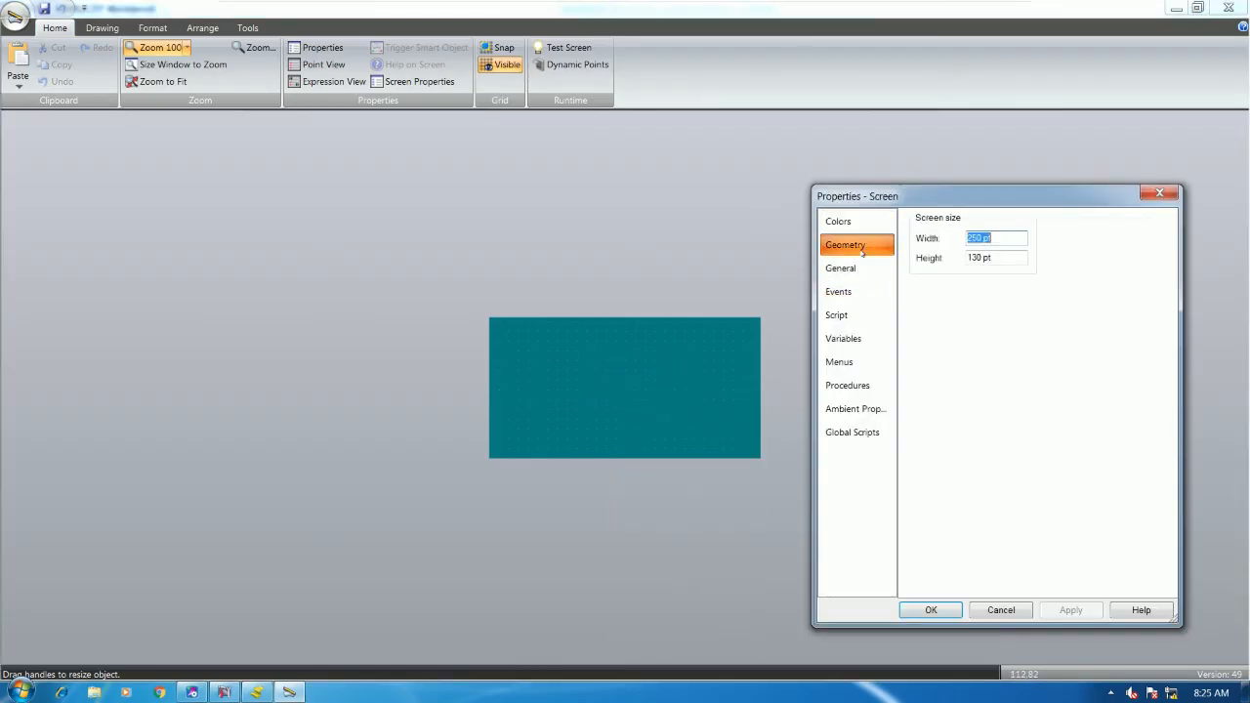
pyautogui.doubleClick(980, 257)
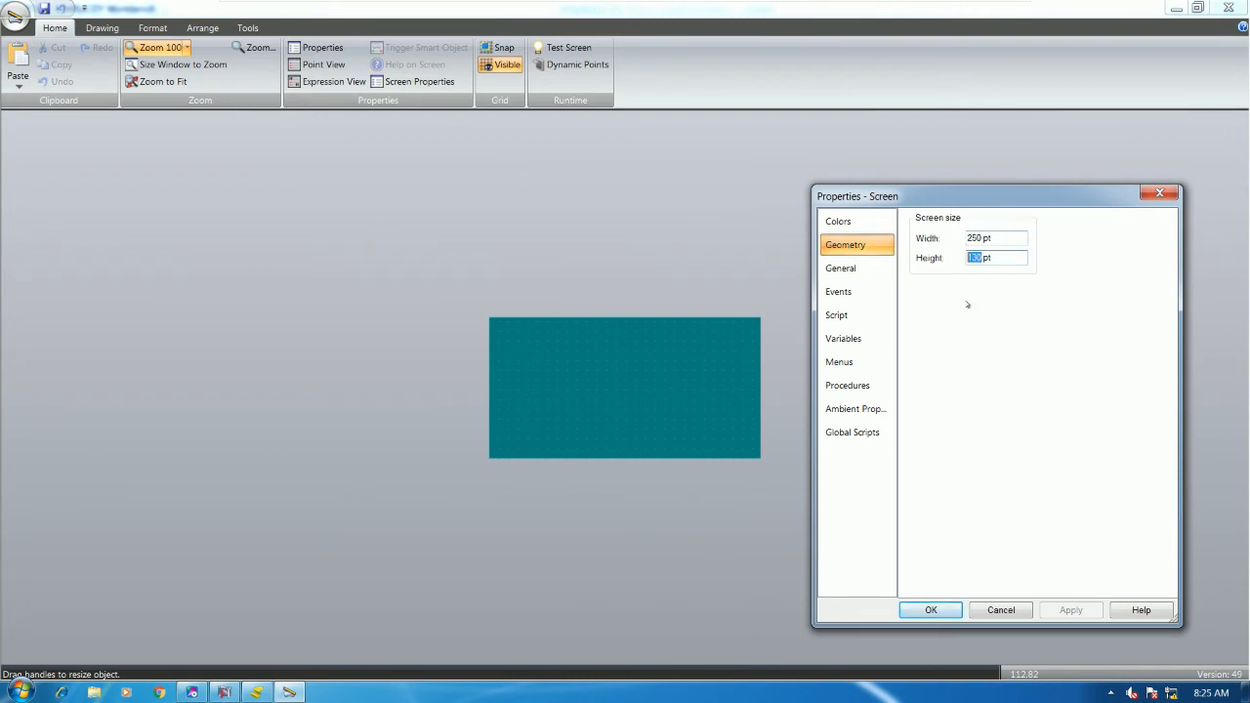
pyautogui.write('250')
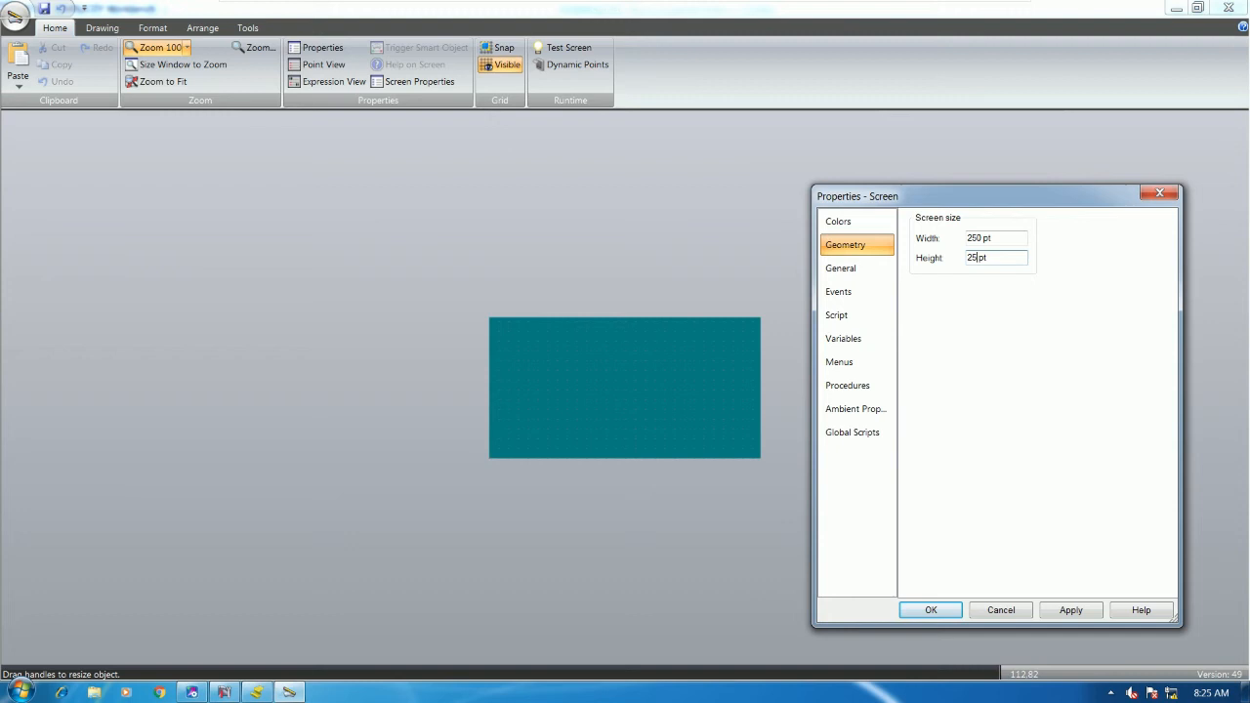
pyautogui.press('Return')
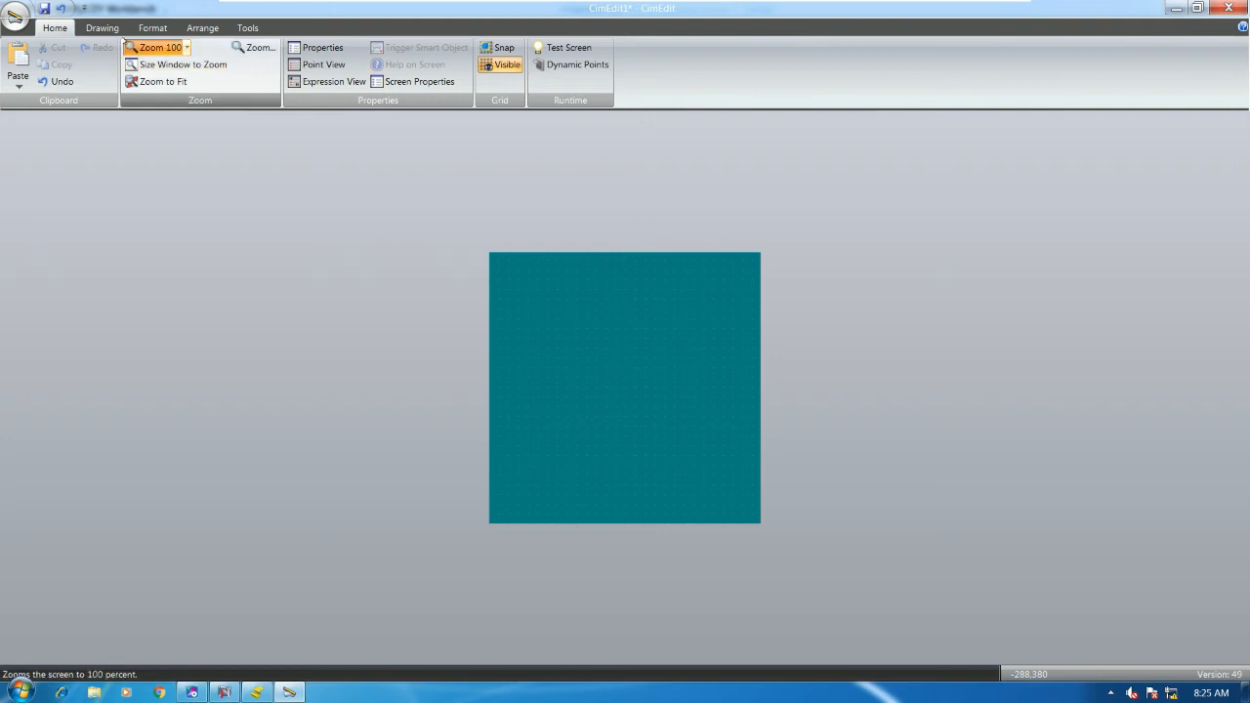
pyautogui.click(103, 30)
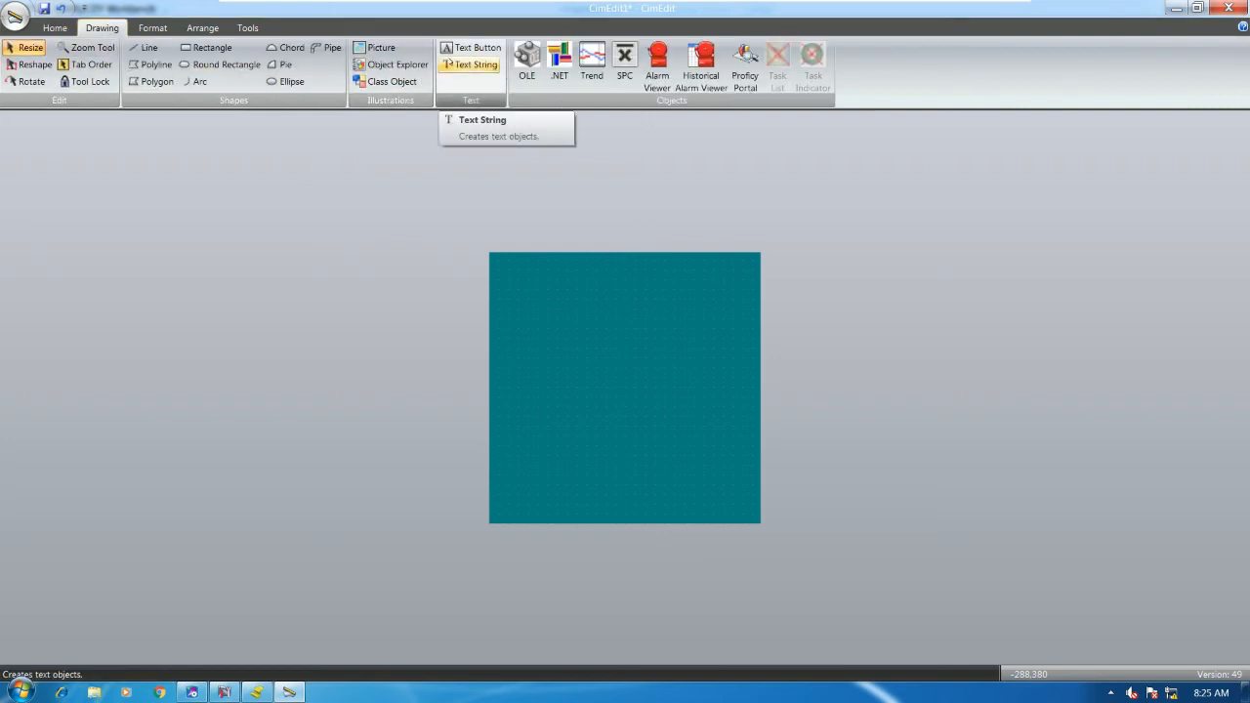
# - Add a POWER METER 1 text string near the top of the screen
pyautogui.click(474, 64)
pyautogui.click(550, 262)
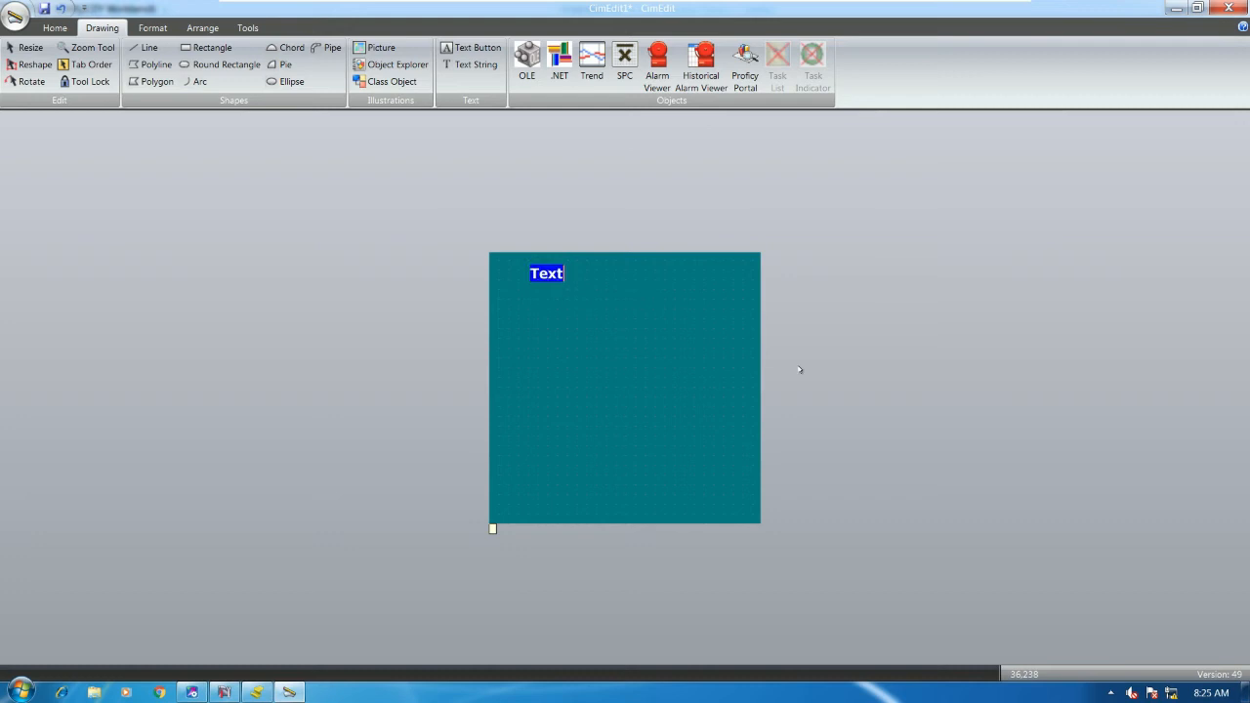
pyautogui.write('POWER METER')
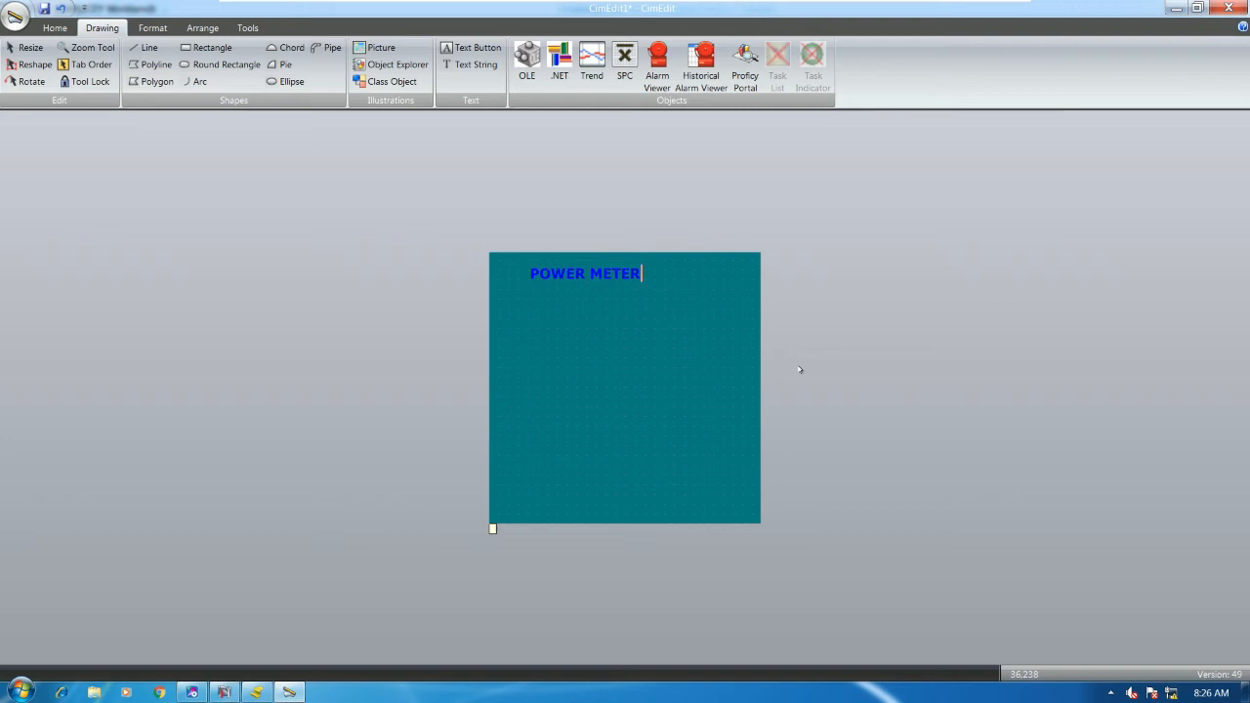
pyautogui.write('INP')
pyautogui.press('BackSpace')
pyautogui.press('BackSpace')
pyautogui.press('BackSpace')
pyautogui.press('Escape')
# - Make the title's fill colour yellow
pyautogui.doubleClick(611, 282)
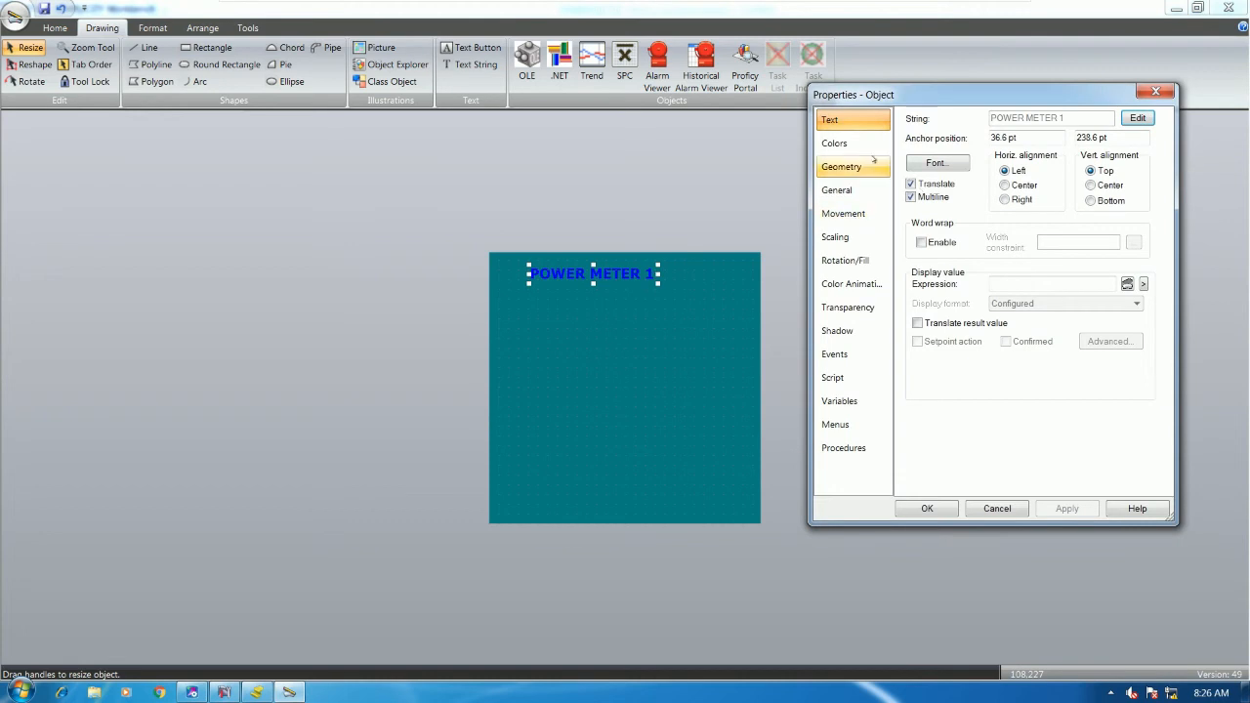
pyautogui.click(836, 143)
pyautogui.click(1130, 262)
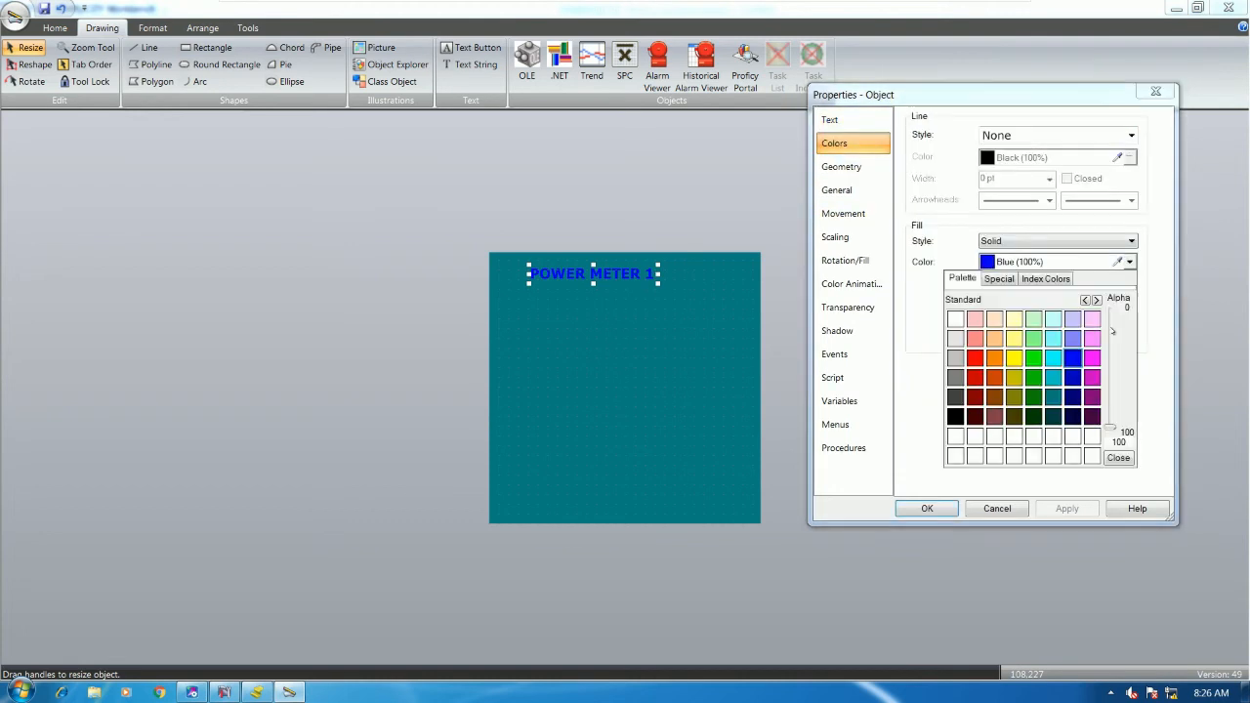
pyautogui.click(1013, 358)
pyautogui.click(927, 507)
# - Centre the title horizontally, enlarge its font to 18 pt, and move it to the top centre
pyautogui.doubleClick(609, 279)
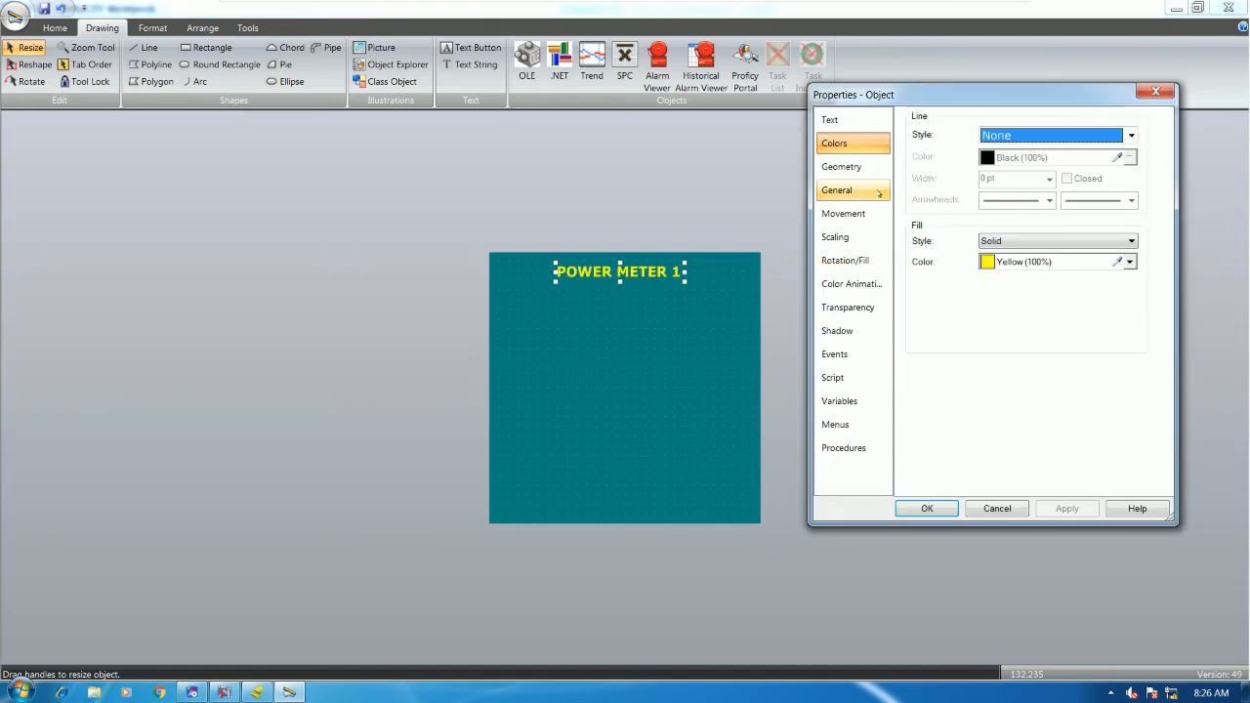
pyautogui.click(852, 120)
pyautogui.click(1015, 186)
pyautogui.click(929, 165)
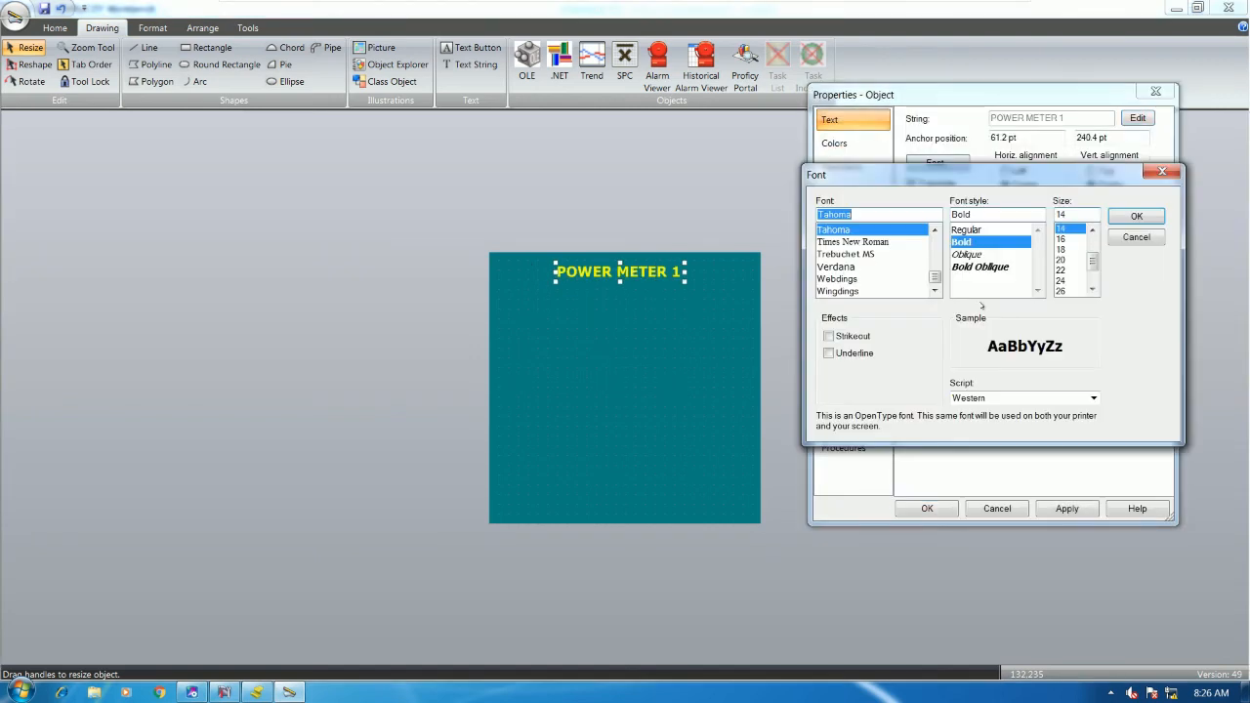
pyautogui.click(1064, 250)
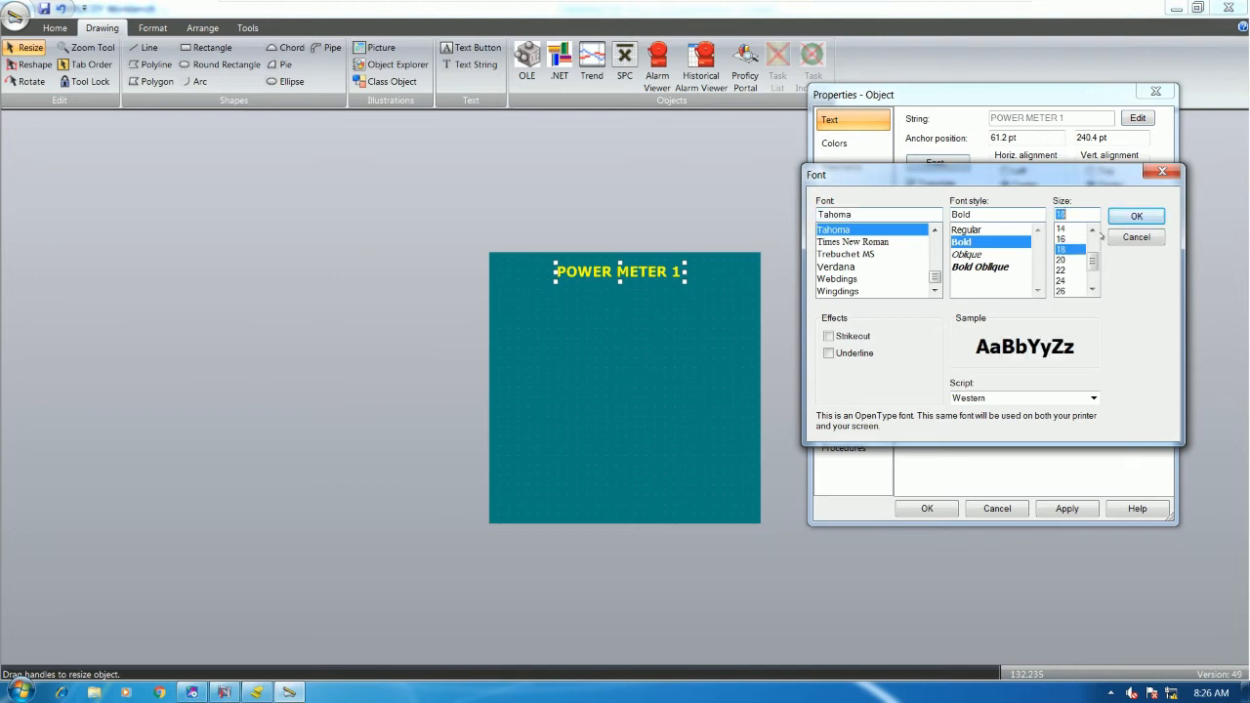
pyautogui.click(1135, 216)
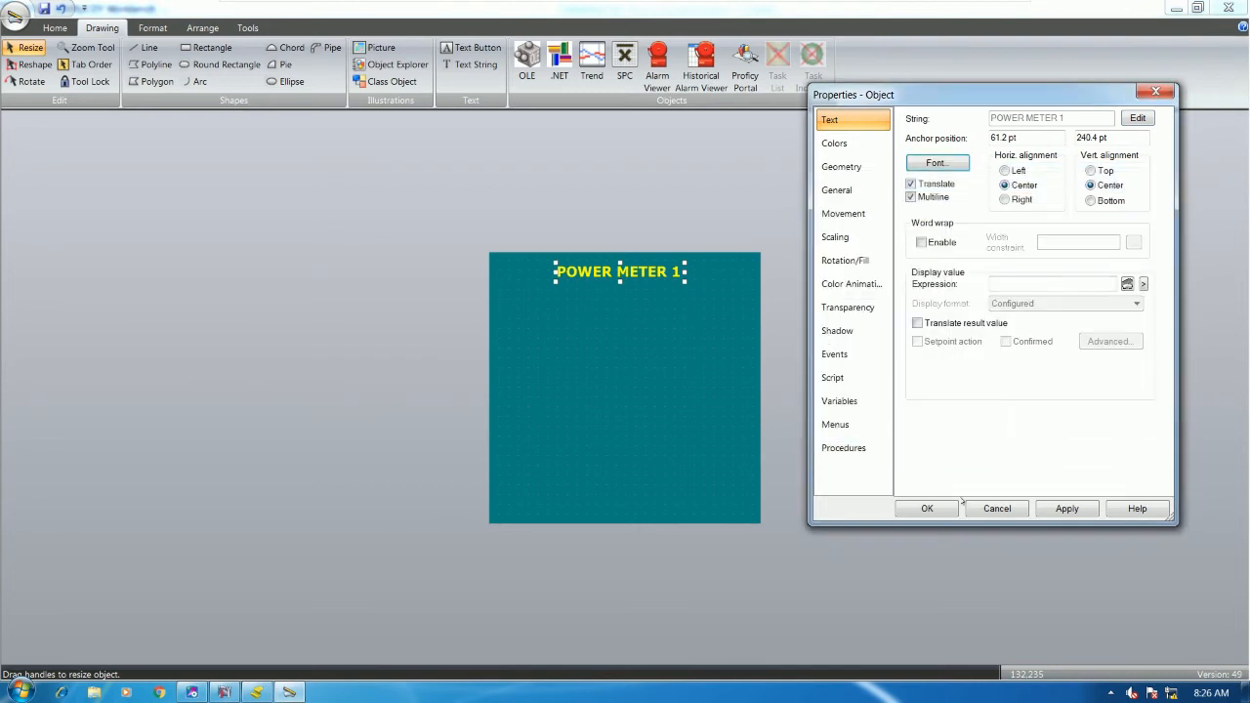
pyautogui.click(932, 506)
pyautogui.moveTo(568, 269); pyautogui.dragTo(636, 273)
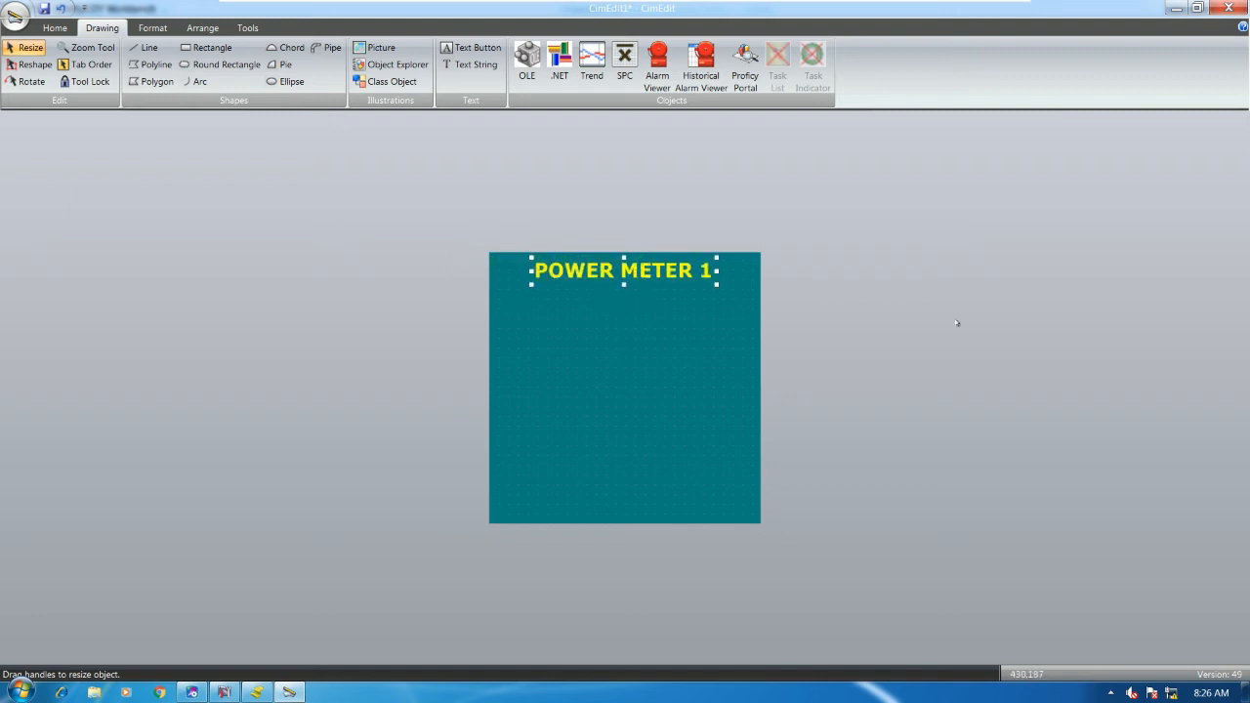
# - Browse the Workbench project's objects, screens and point list
pyautogui.click(901, 284)
pyautogui.click(224, 692)
pyautogui.click(57, 91)
pyautogui.click(57, 78)
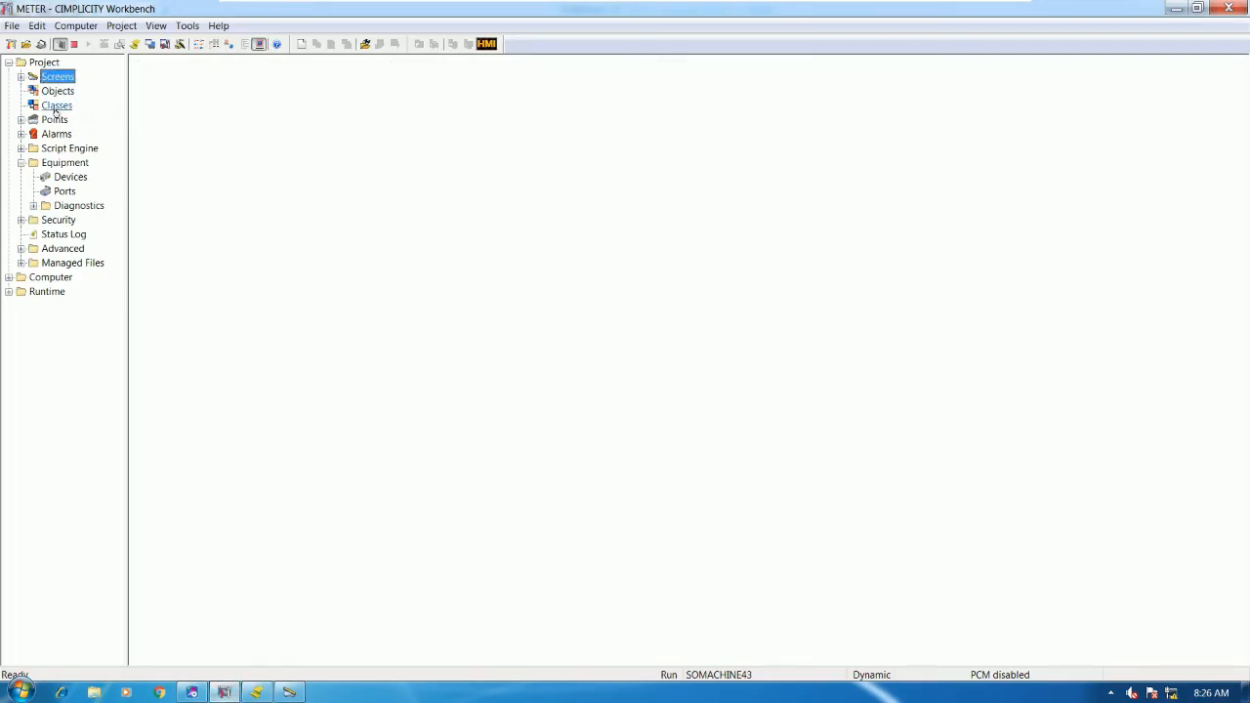
pyautogui.click(54, 120)
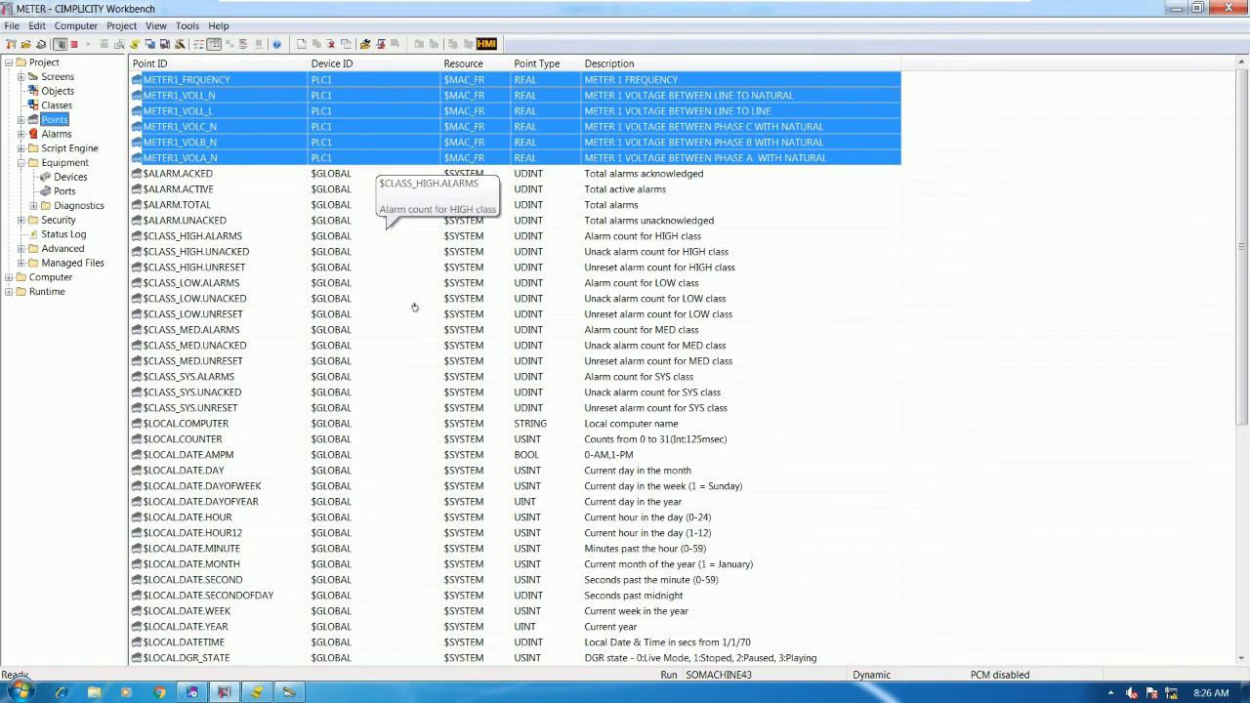
# - Copy the POWER METER 1 title below the original and open the copy's properties
pyautogui.click(288, 692)
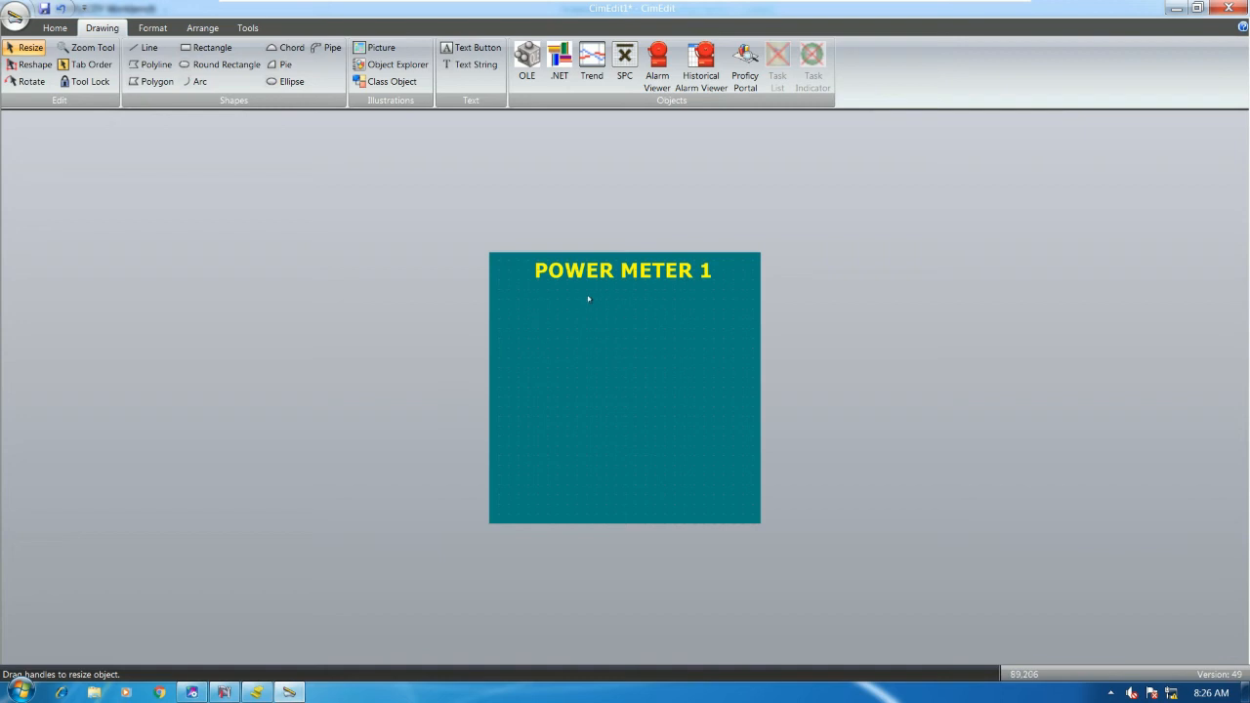
pyautogui.moveTo(600, 270); pyautogui.dragTo(598, 338)
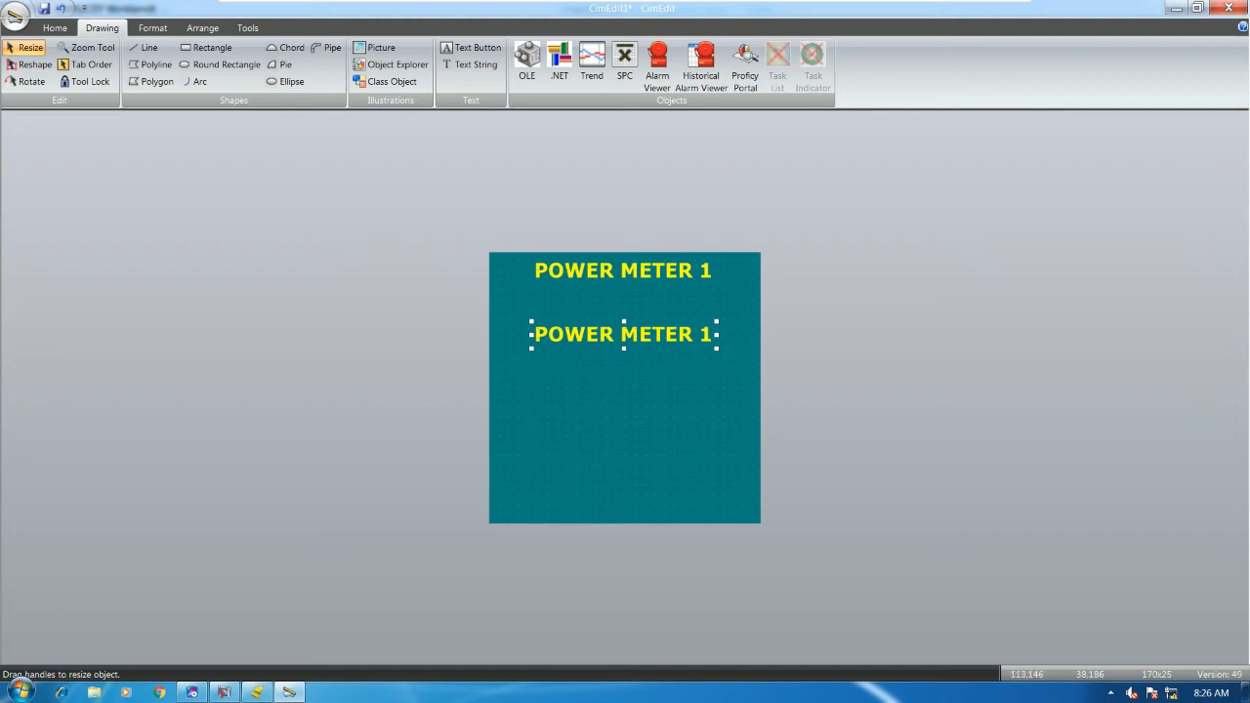
pyautogui.doubleClick(617, 342)
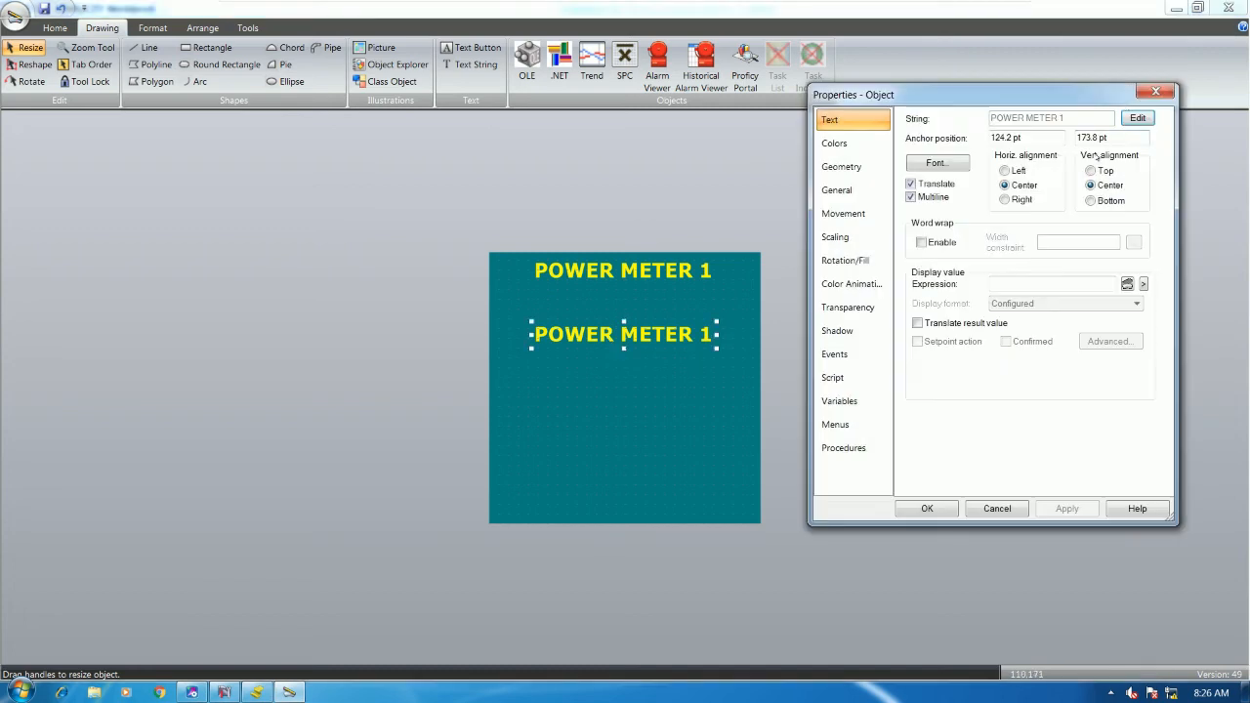
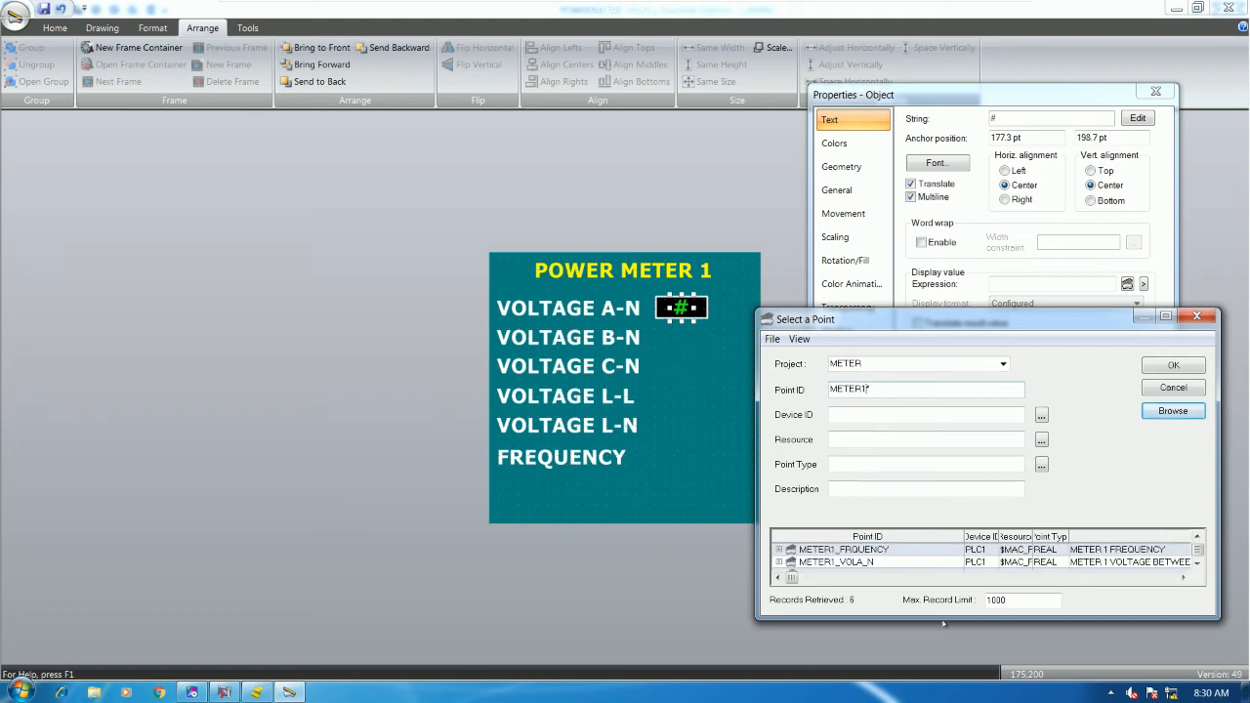
# - Bind the VOLTAGE A-N value box to point METER1_VOLA_N, displayed as Real
pyautogui.click(843, 563)
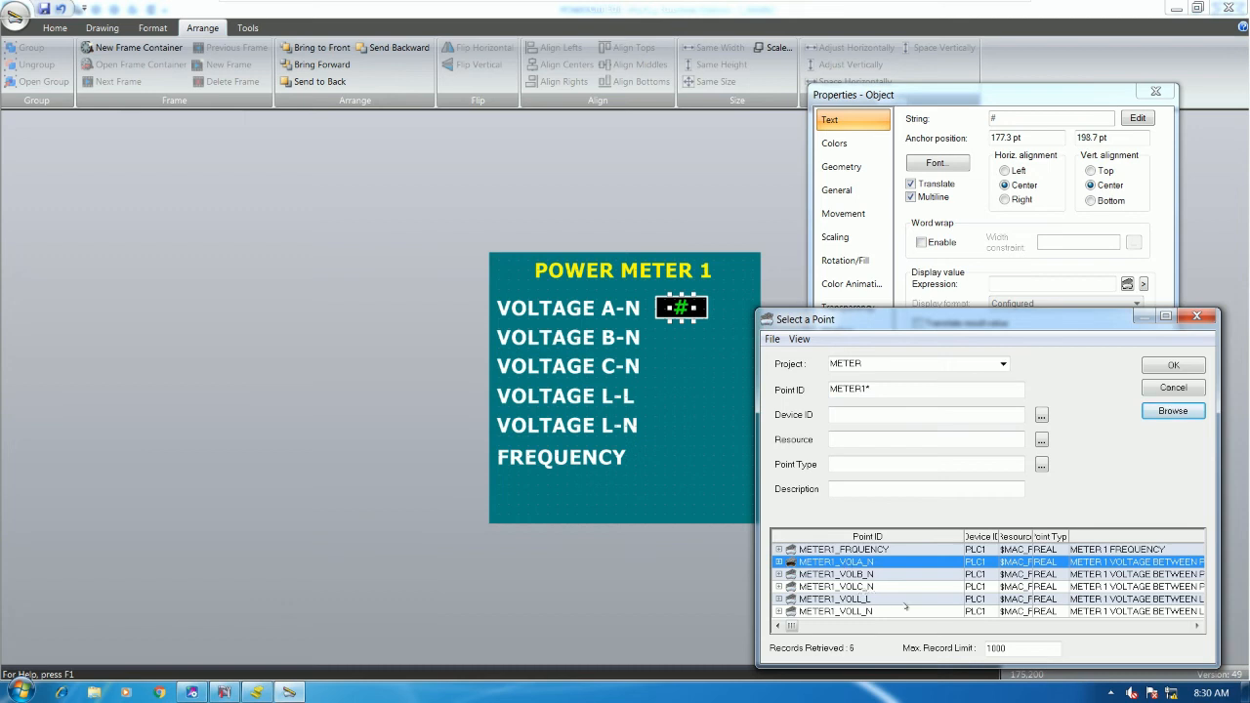
pyautogui.doubleClick(852, 565)
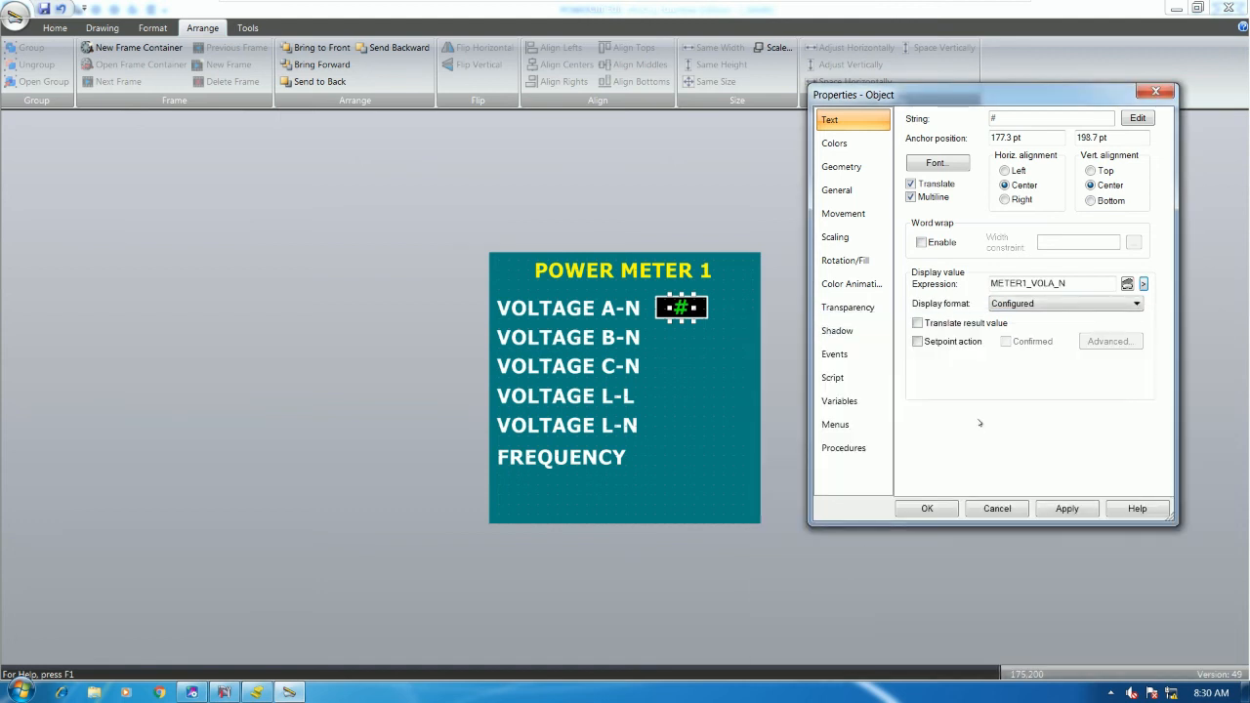
pyautogui.click(1033, 306)
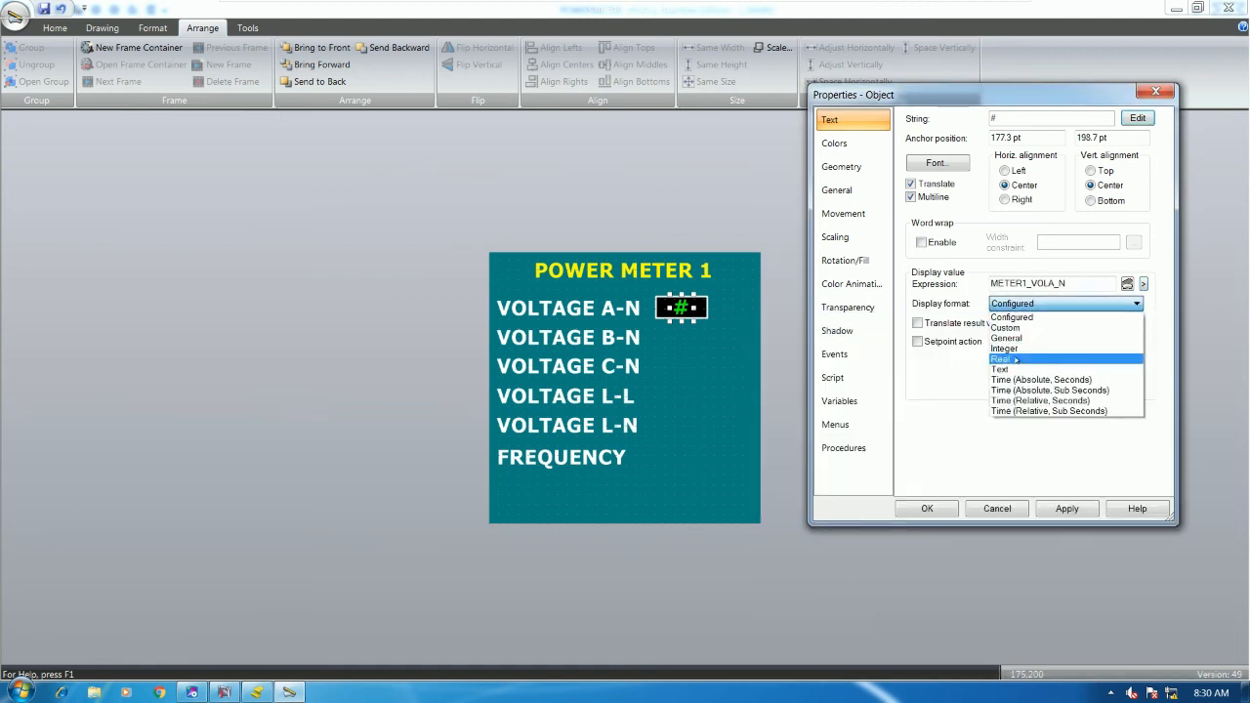
pyautogui.click(1016, 362)
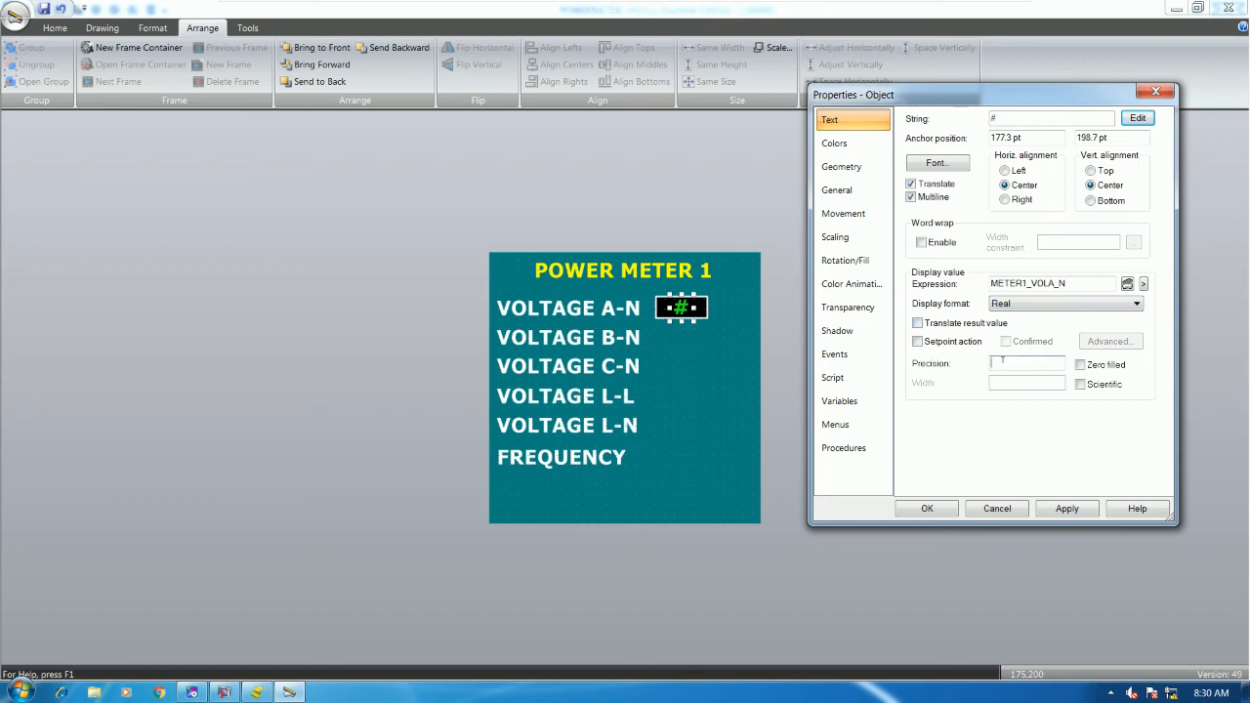
pyautogui.click(927, 507)
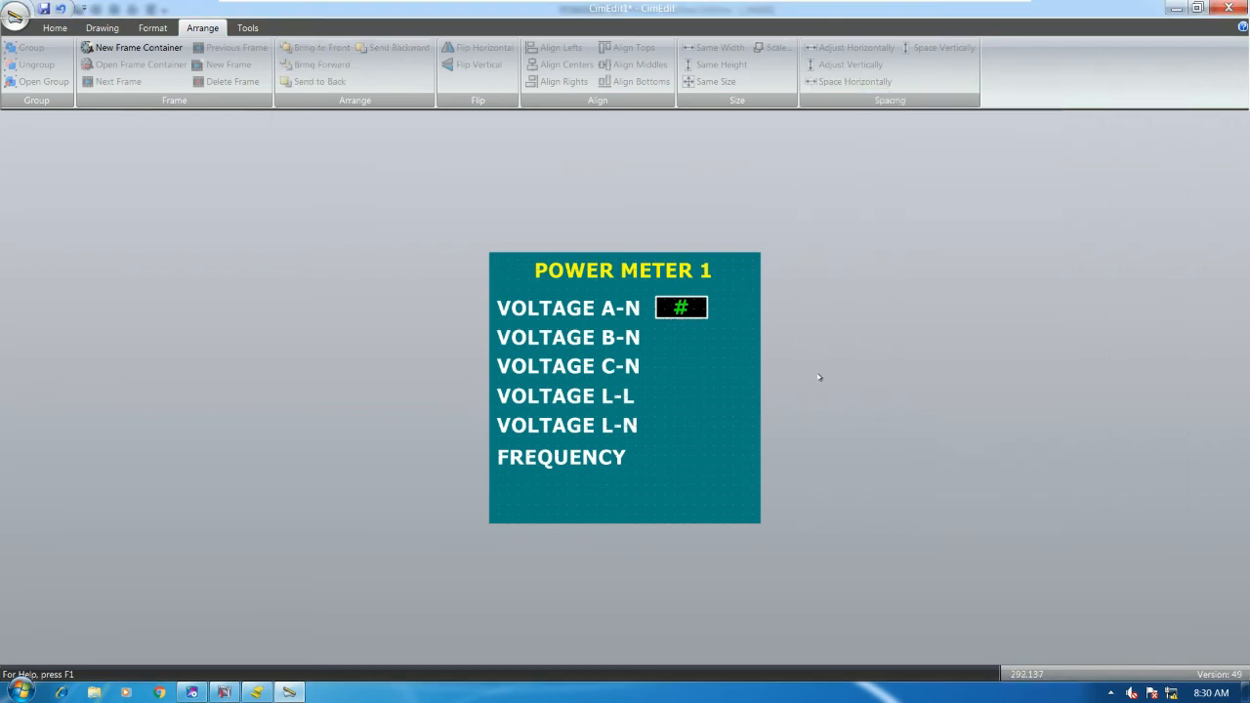
# - Close the test run and widen the VOLTAGE A-N value box to the right
pyautogui.click(55, 27)
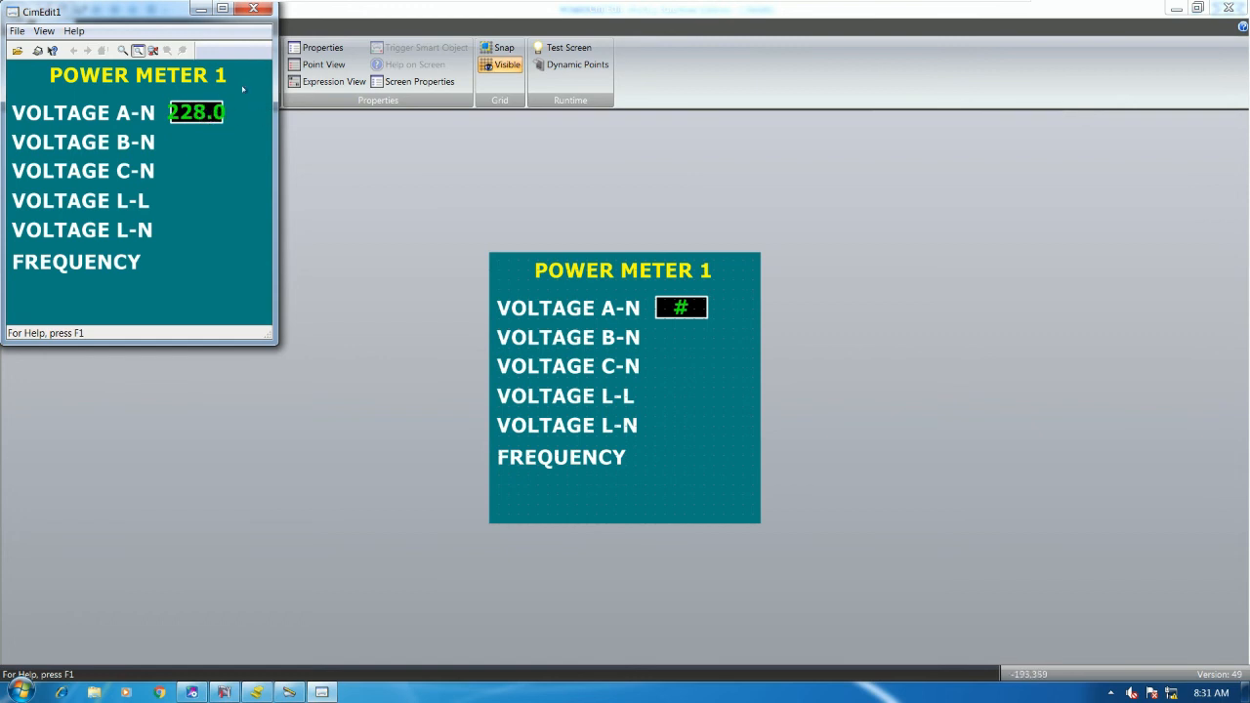
pyautogui.click(255, 9)
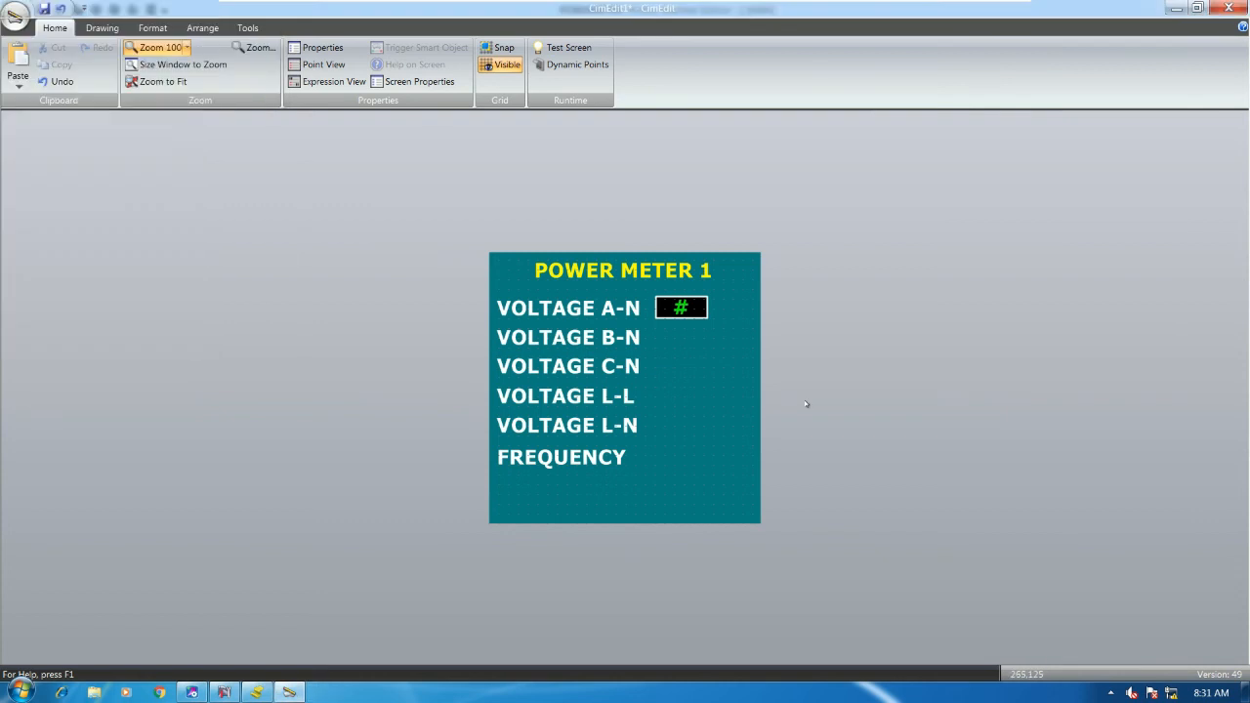
pyautogui.click(680, 307)
pyautogui.moveTo(707, 307); pyautogui.dragTo(725, 308)
pyautogui.click(681, 307)
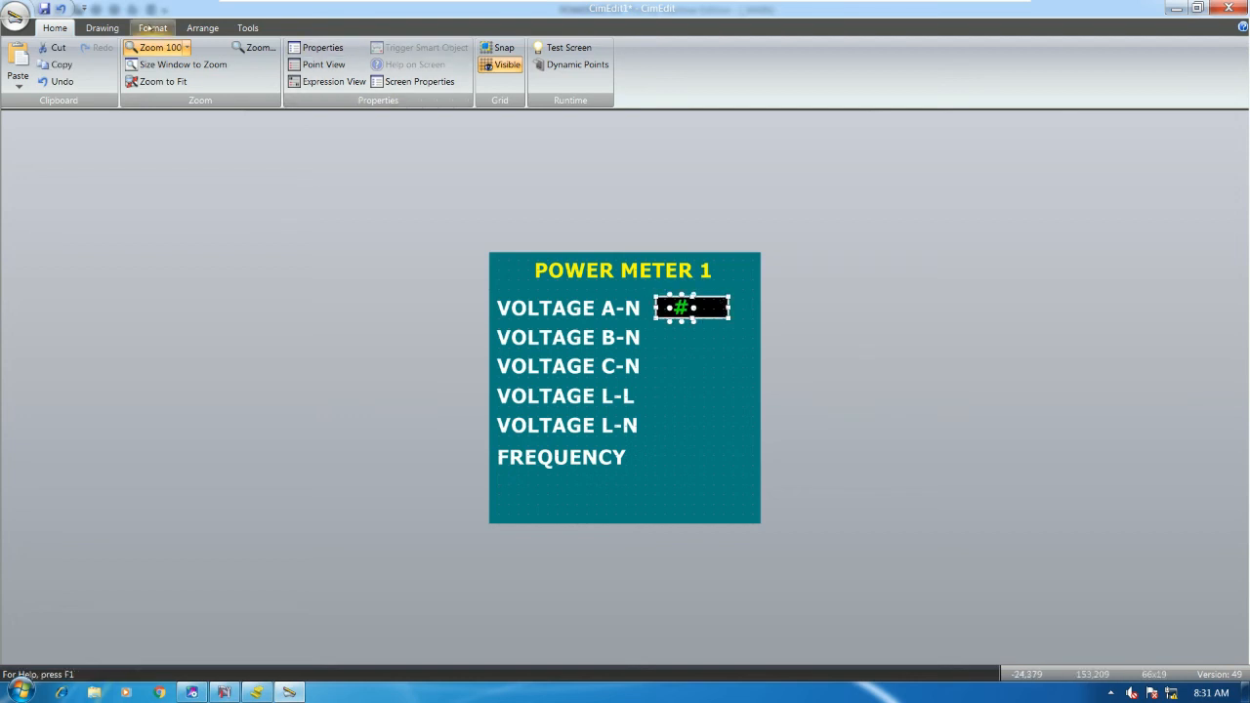
# - Centre-align the value box and nudge it level beside the VOLTAGE A-N label
pyautogui.click(152, 27)
pyautogui.click(103, 27)
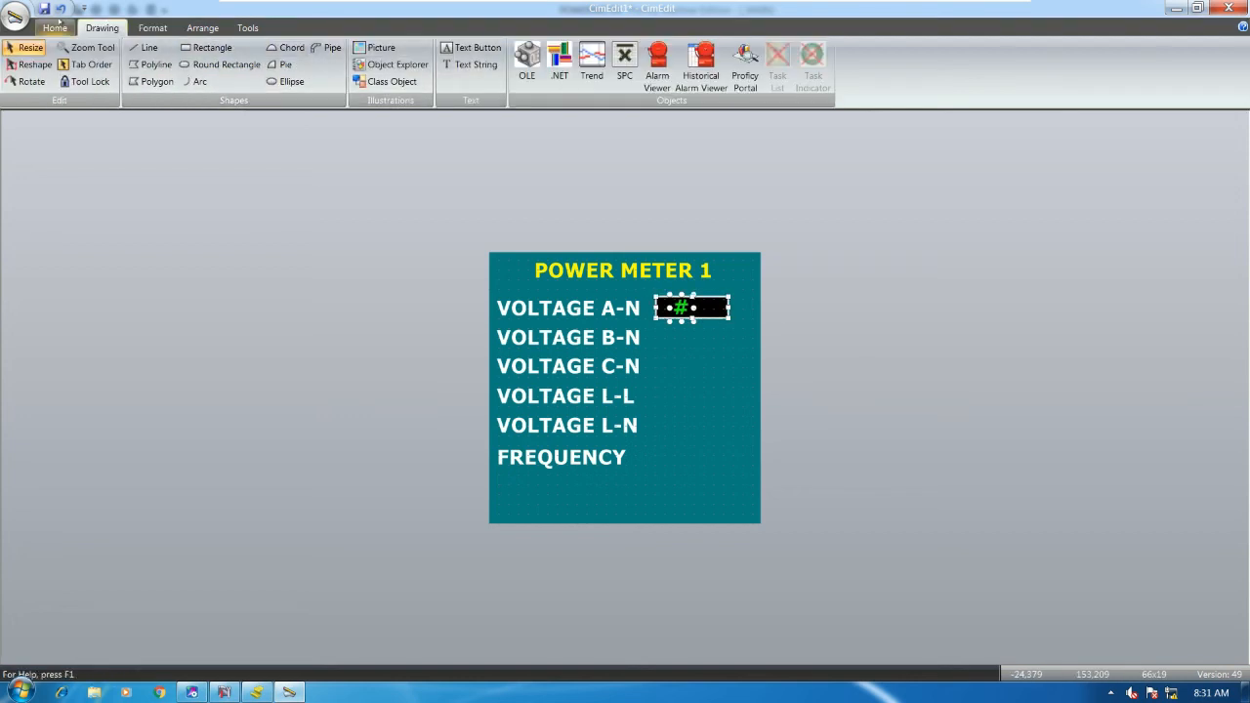
pyautogui.click(142, 28)
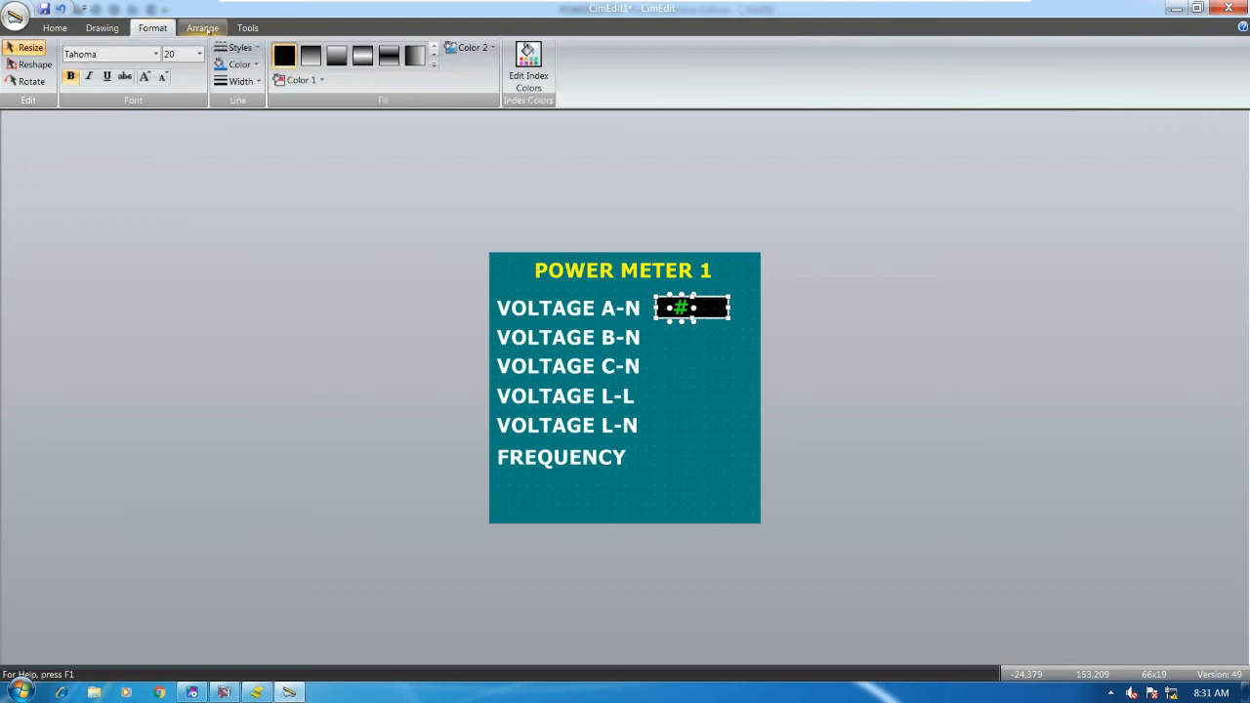
pyautogui.click(780, 326)
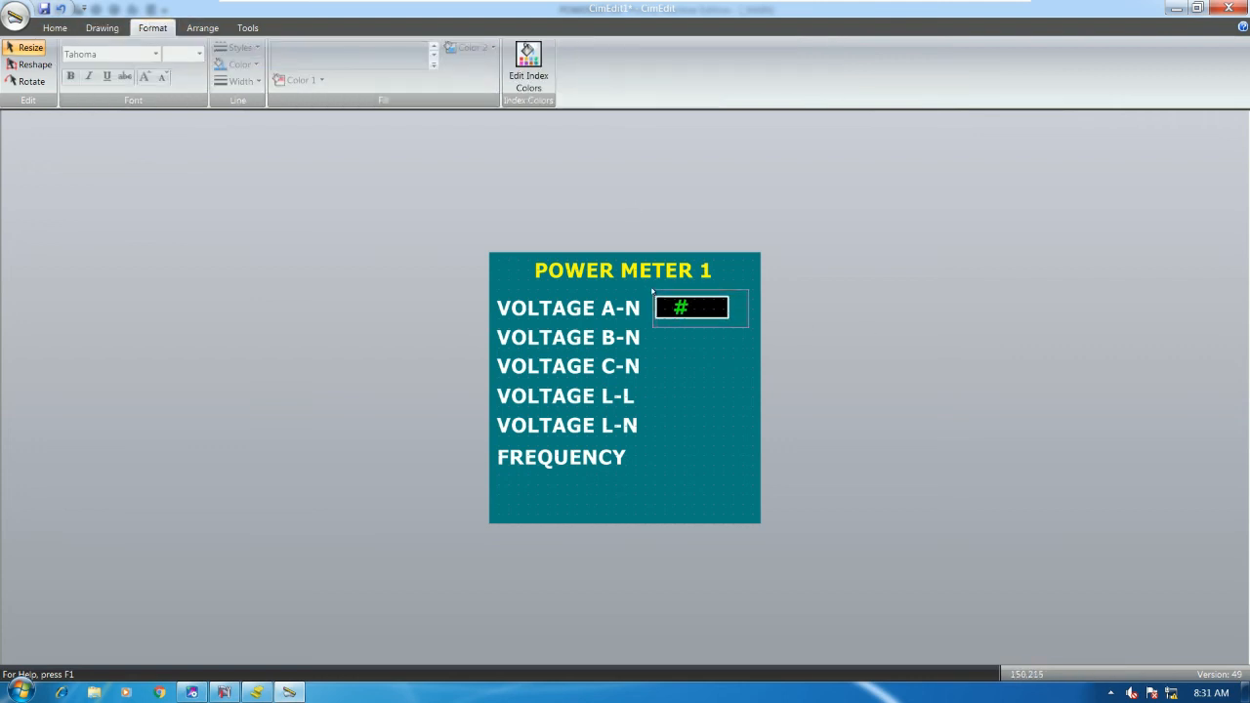
pyautogui.click(688, 307)
pyautogui.click(202, 27)
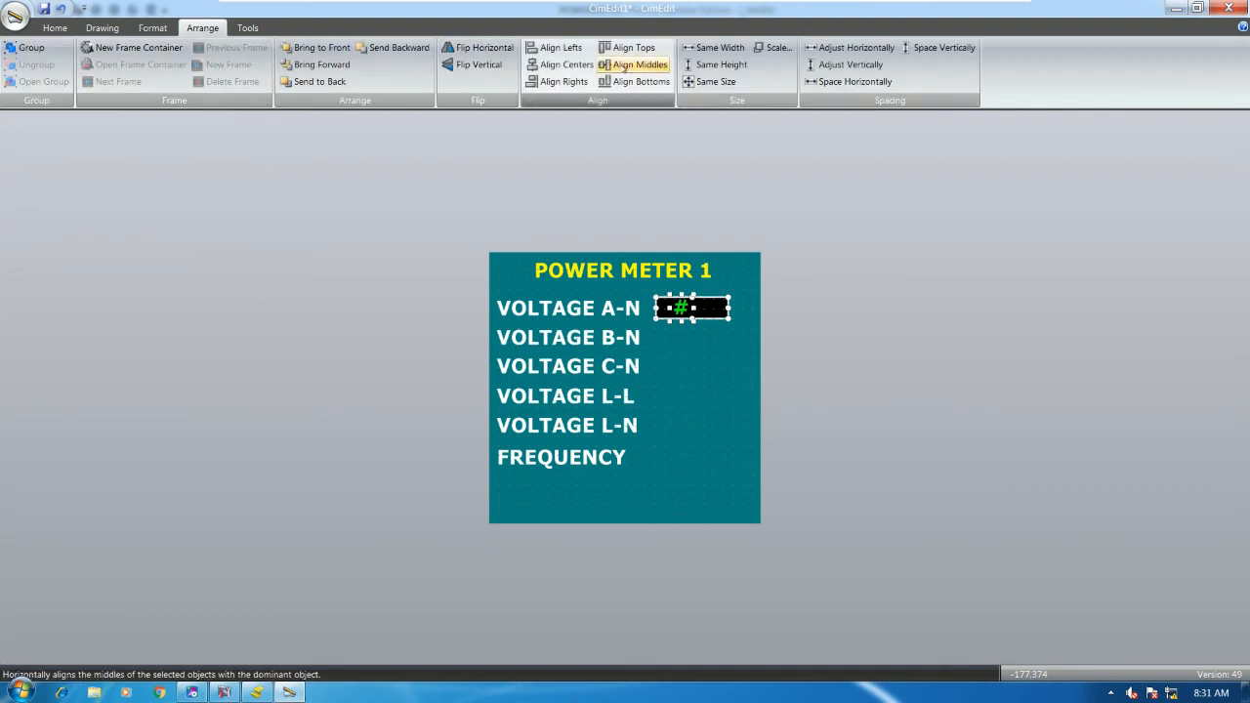
pyautogui.click(565, 65)
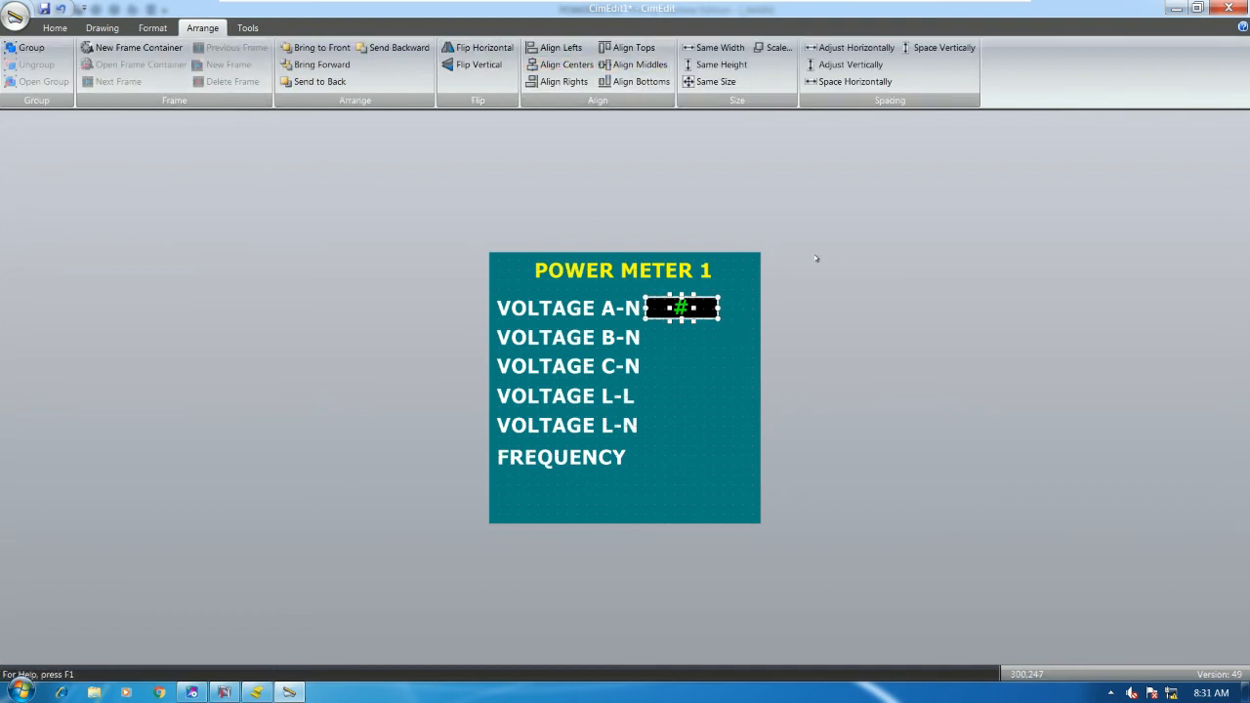
pyautogui.moveTo(681, 307); pyautogui.dragTo(694, 307)
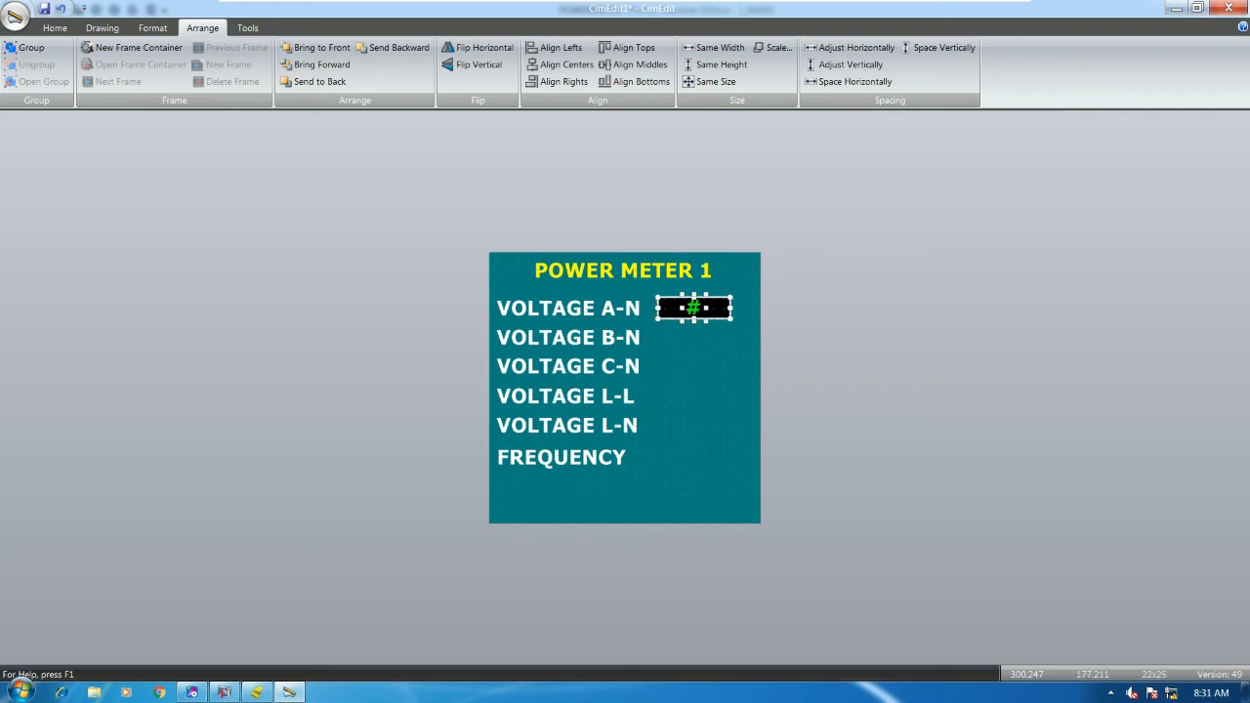
pyautogui.click(700, 338)
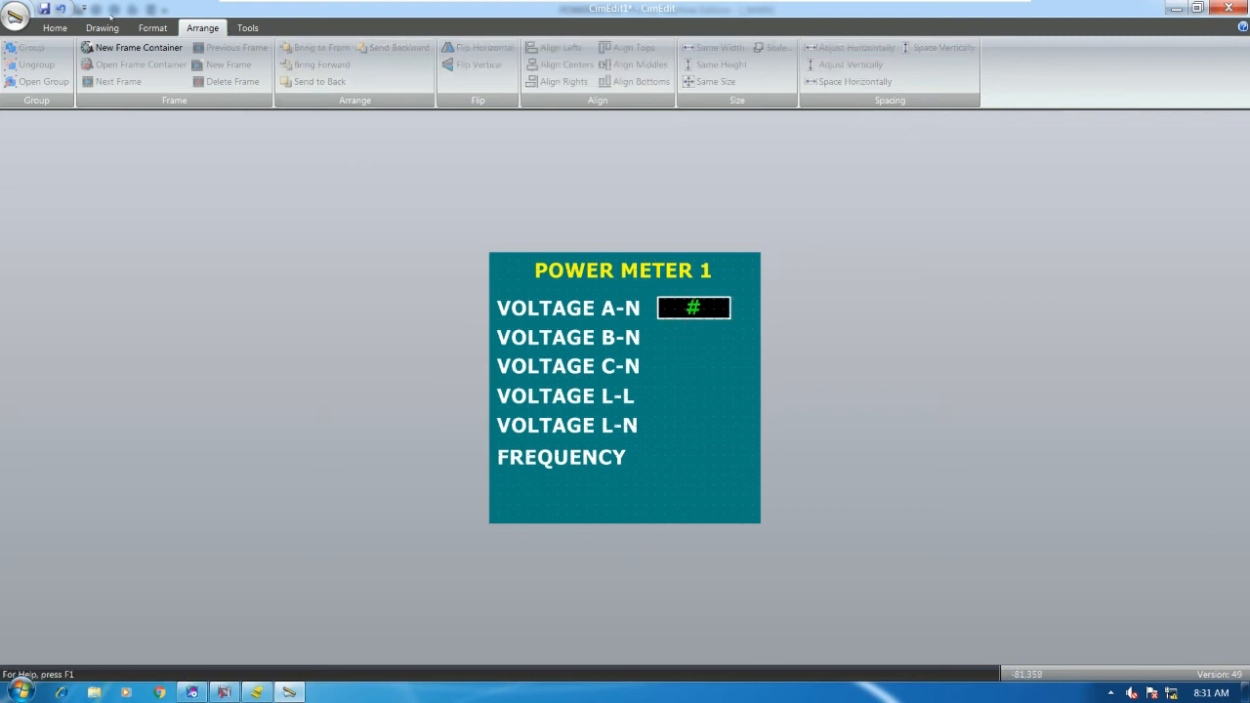
# - Test-run the screen to check the live voltage reading, then close CimView
pyautogui.click(55, 27)
pyautogui.click(568, 49)
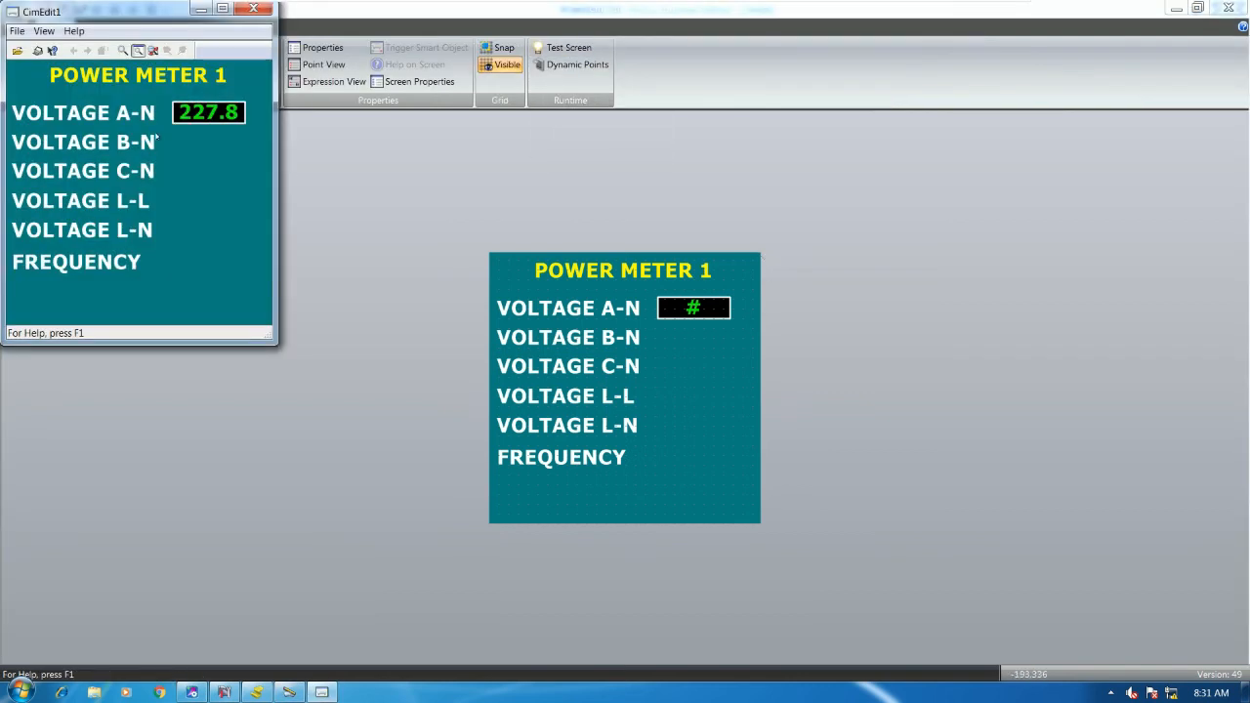
pyautogui.click(255, 10)
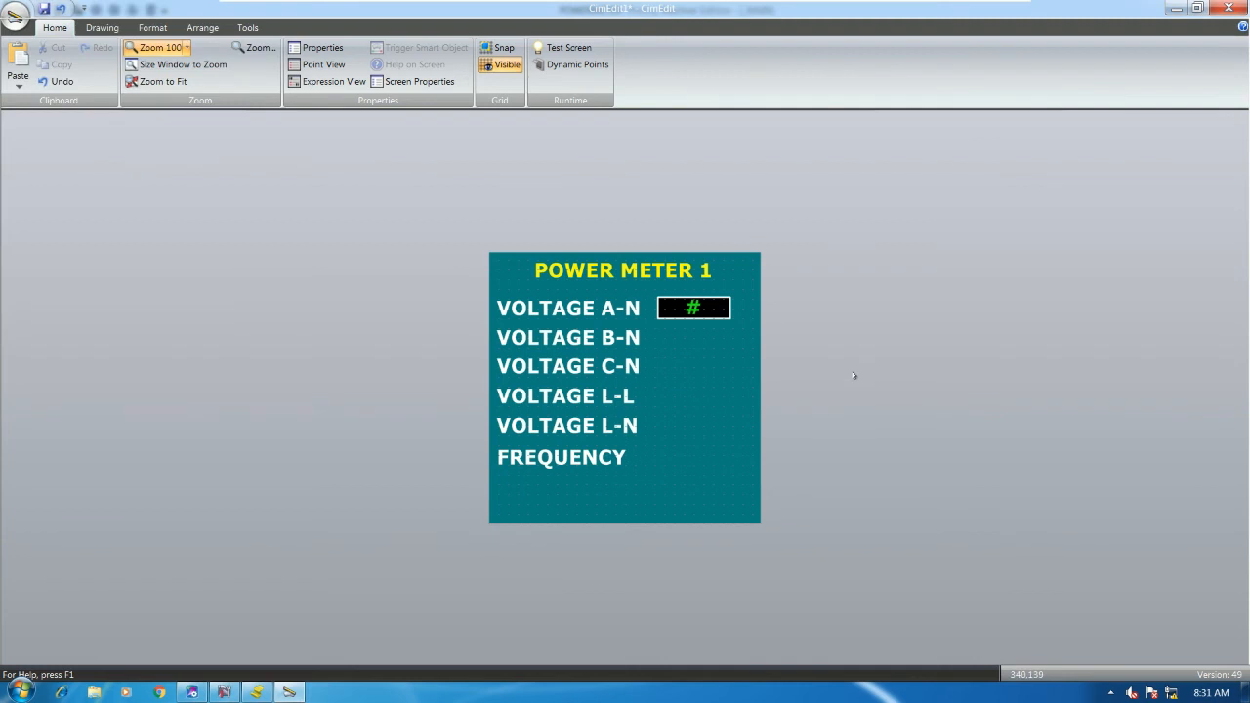
# - Copy the FREQUENCY label and change the copy's text to 'V'
pyautogui.moveTo(586, 461); pyautogui.dragTo(752, 388)
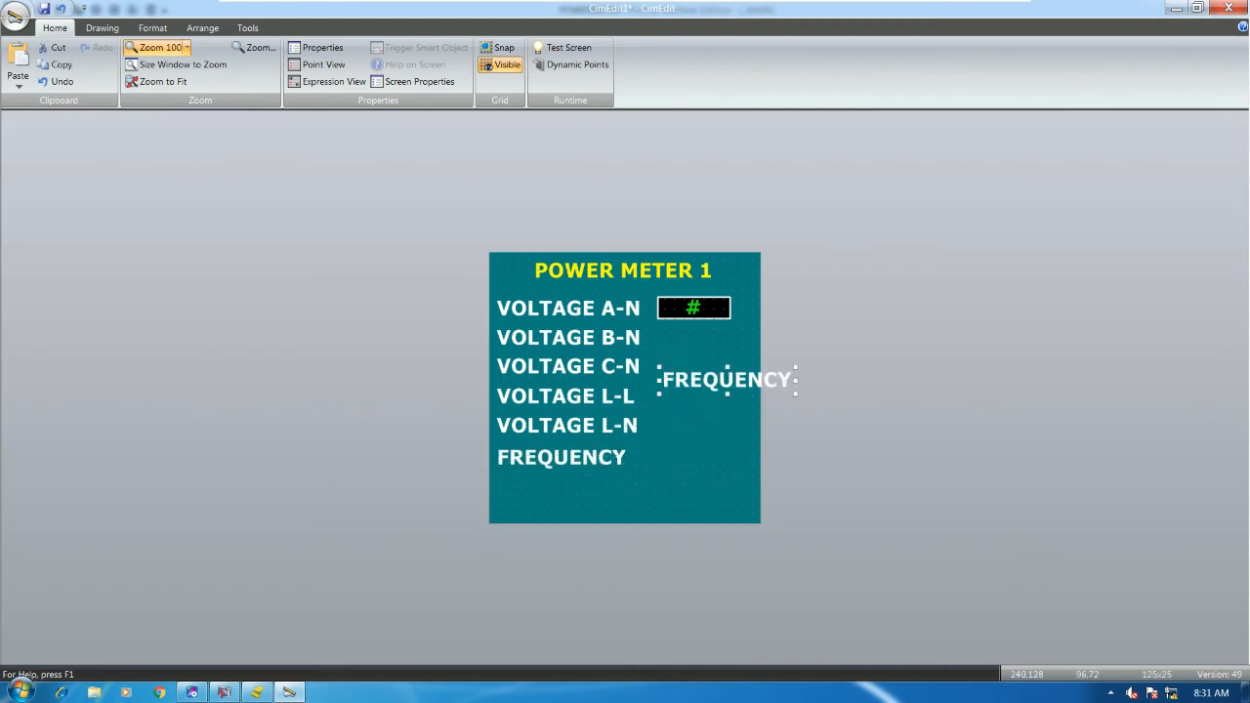
pyautogui.doubleClick(742, 381)
pyautogui.click(1132, 119)
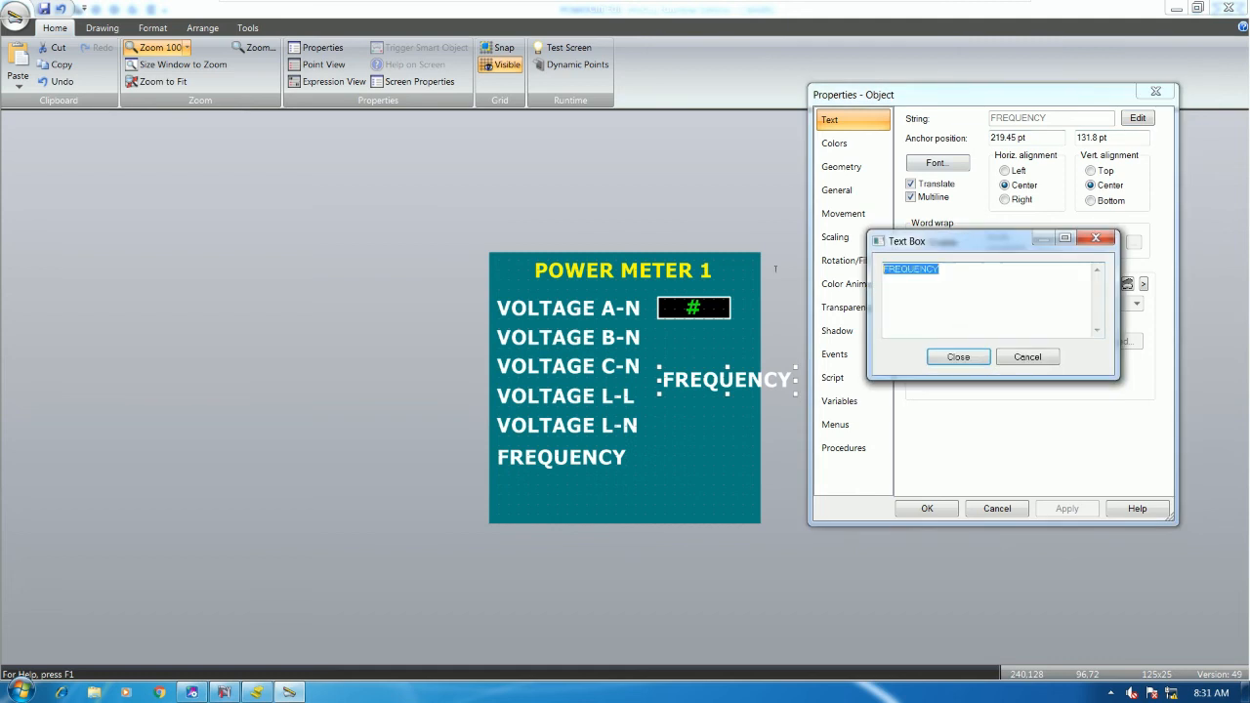
pyautogui.write('V')
pyautogui.click(958, 356)
pyautogui.click(927, 508)
# - Move the V label beside the VOLTAGE A-N value and set its font size to 14
pyautogui.moveTo(727, 380); pyautogui.dragTo(745, 309)
pyautogui.doubleClick(746, 308)
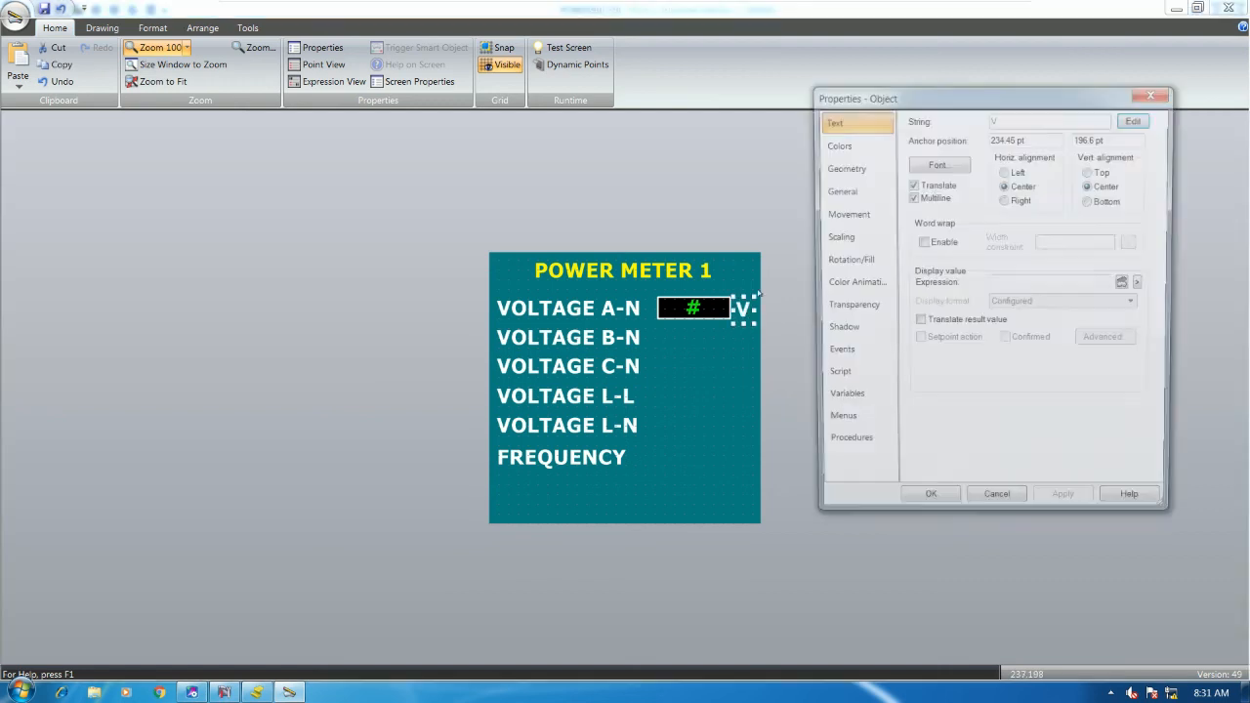
pyautogui.click(959, 167)
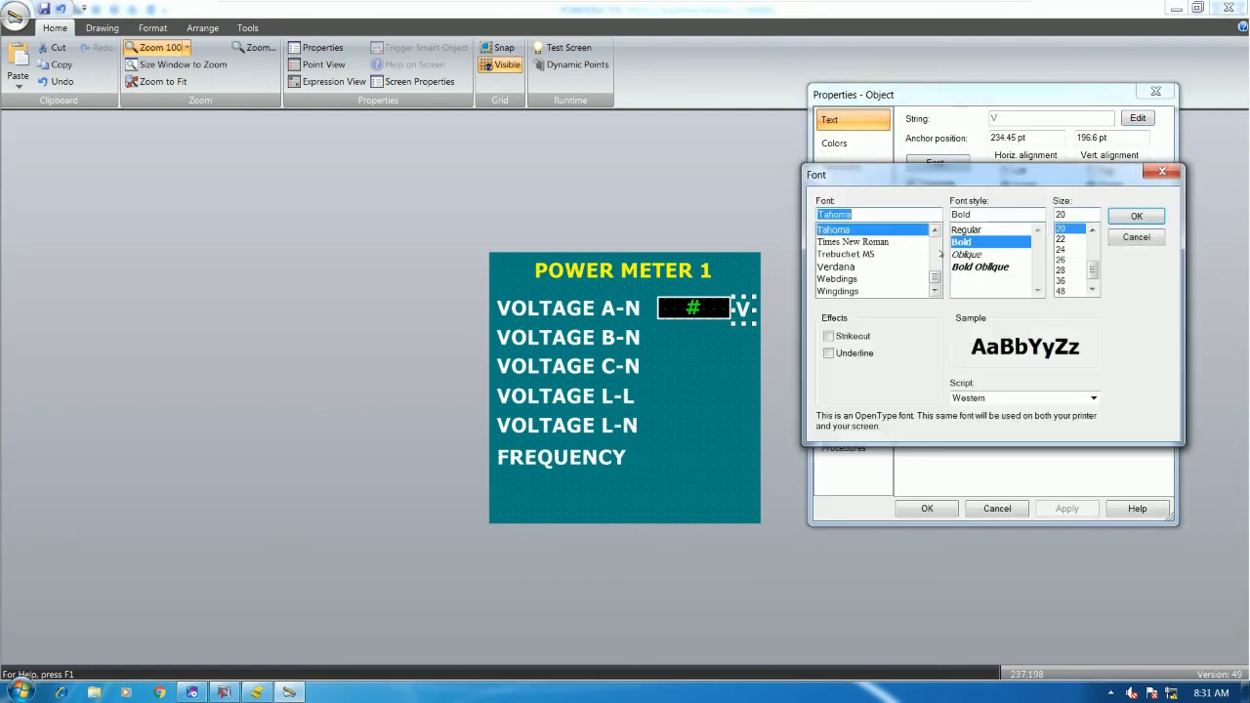
pyautogui.scroll(4, 1093, 232)
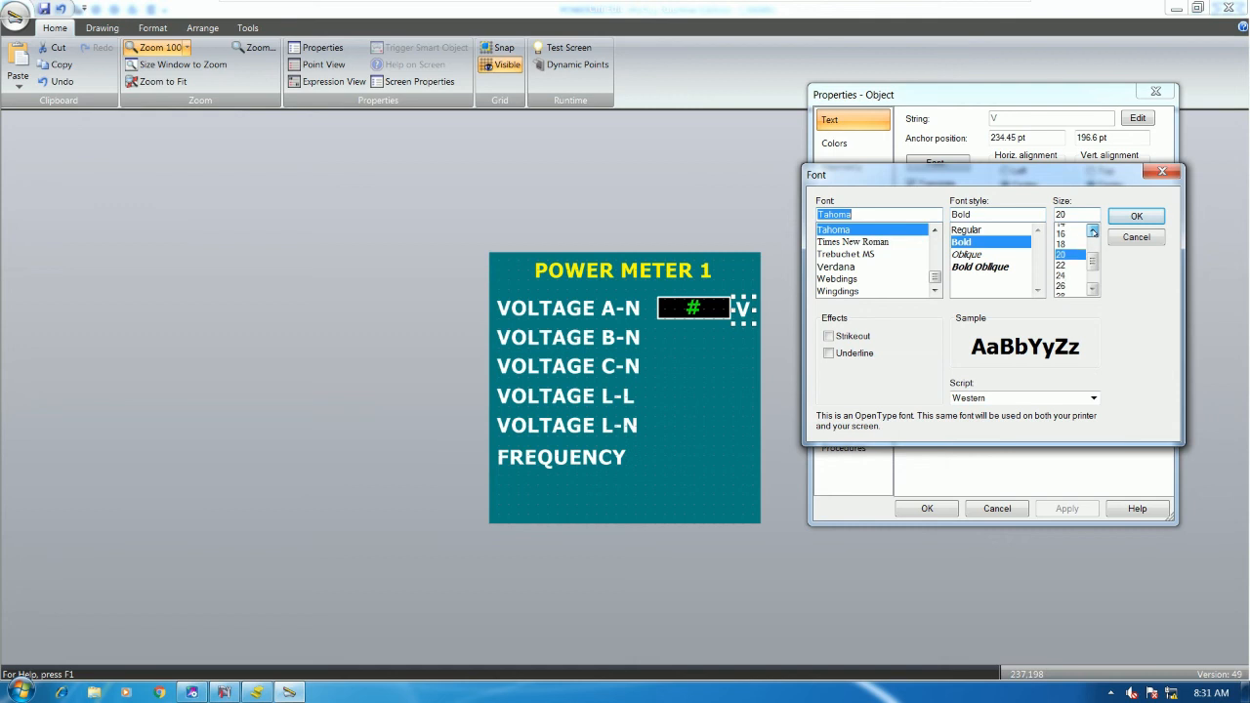
pyautogui.click(1067, 239)
pyautogui.click(1136, 216)
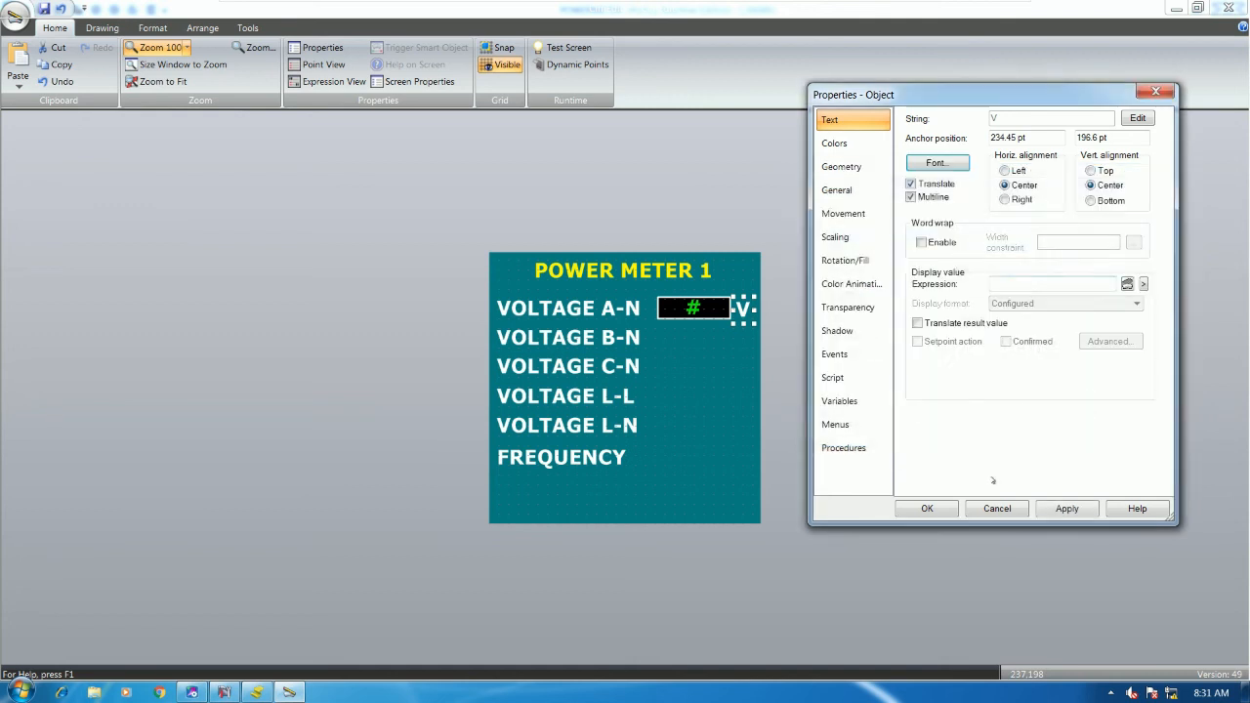
pyautogui.click(927, 507)
# - Nudge the V label up and left so it sits snugly beside the value box
pyautogui.click(743, 313)
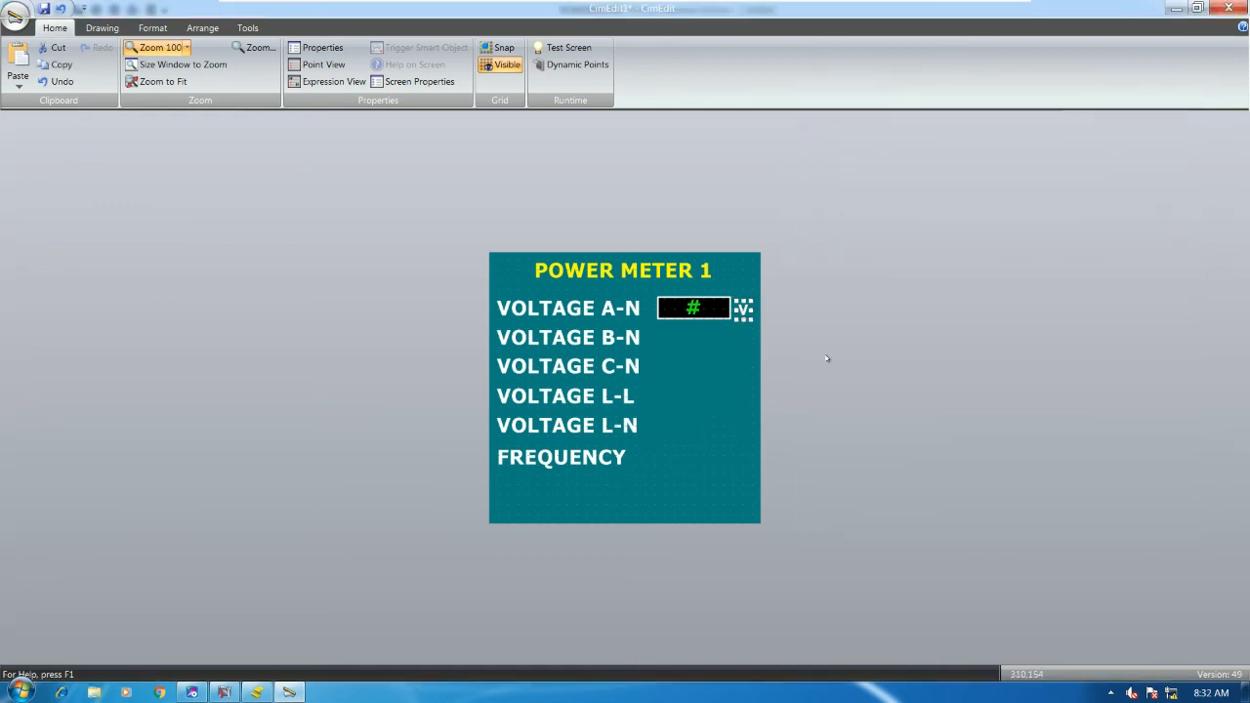
pyautogui.press('Up')
pyautogui.press('Up')
pyautogui.press('Left')
pyautogui.press('Left')
pyautogui.press('Left')
pyautogui.press('Escape')
# - Copy the A-N value display and its V label onto each meter row
pyautogui.click(742, 310)
pyautogui.moveTo(771, 330); pyautogui.dragTo(654, 295)
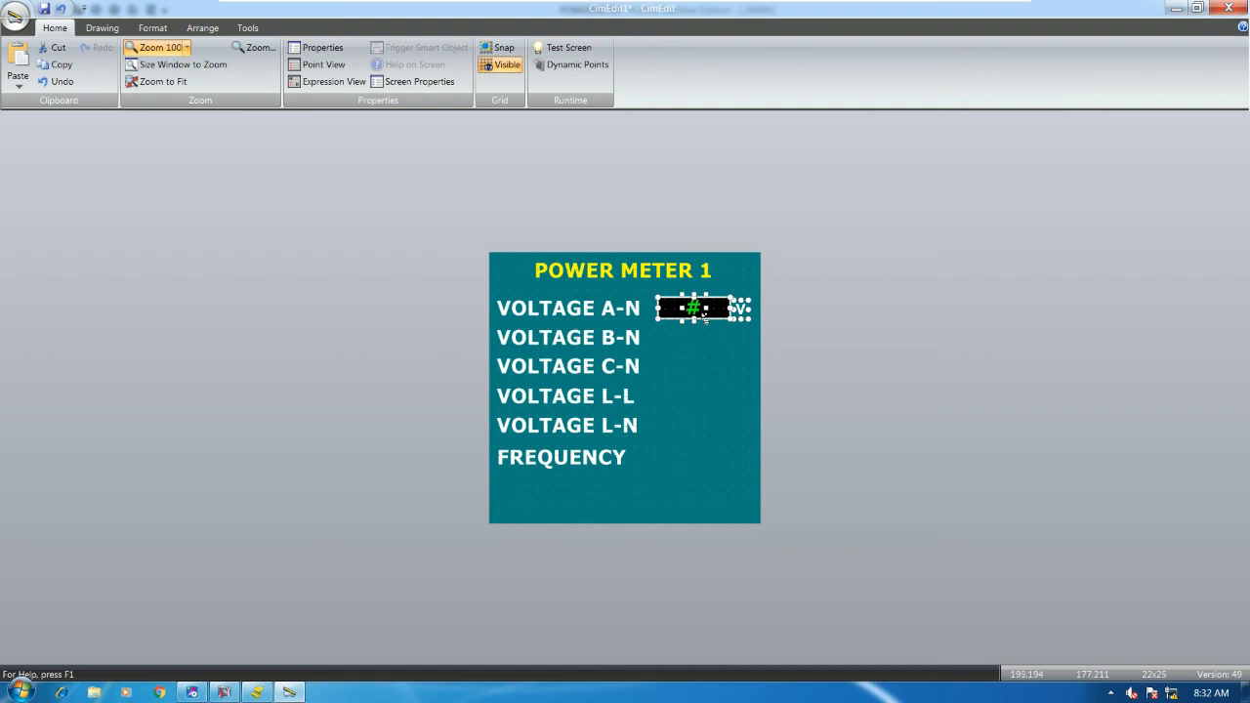
pyautogui.moveTo(705, 312); pyautogui.dragTo(702, 466)
pyautogui.click(853, 403)
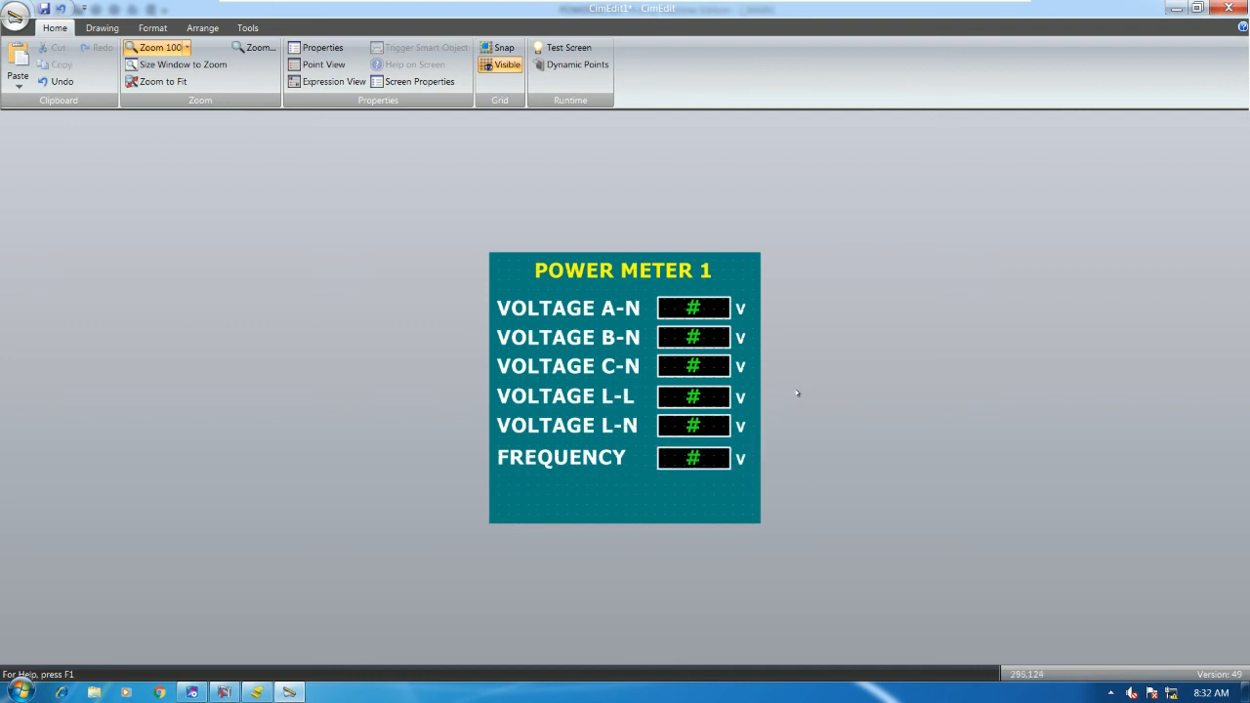
# - Change the FREQUENCY row's unit label from V to Hz
pyautogui.doubleClick(744, 467)
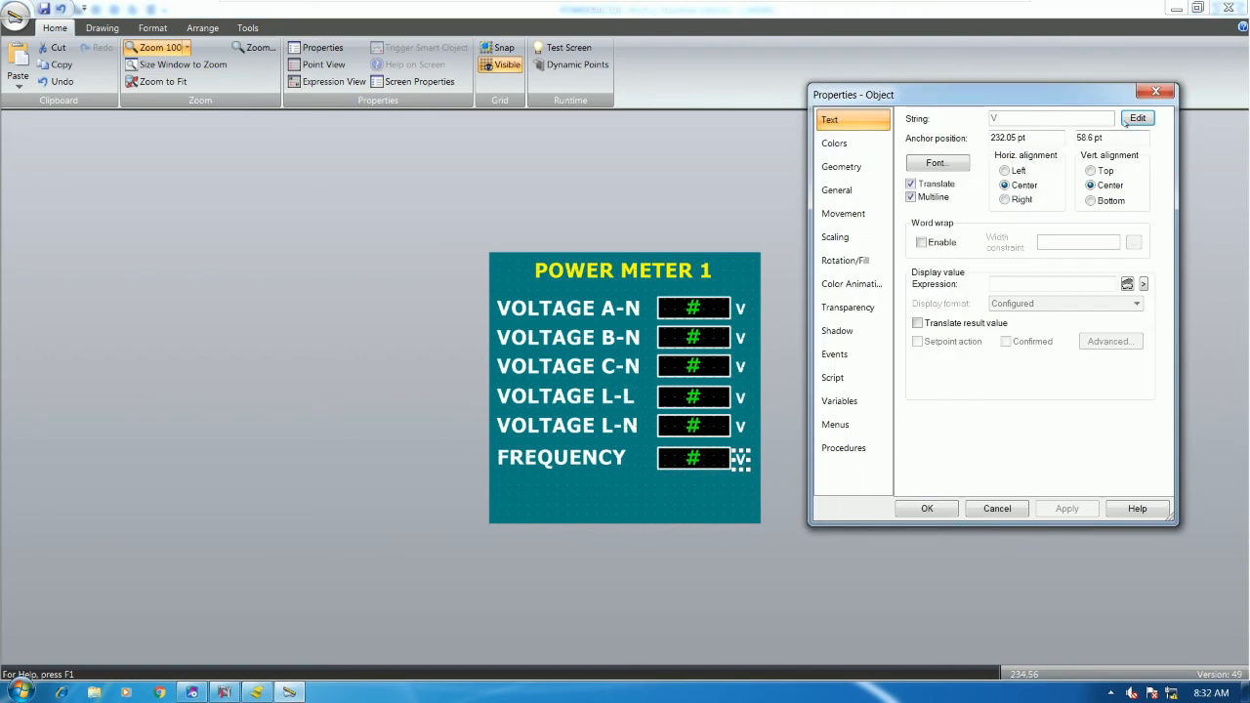
pyautogui.click(1137, 119)
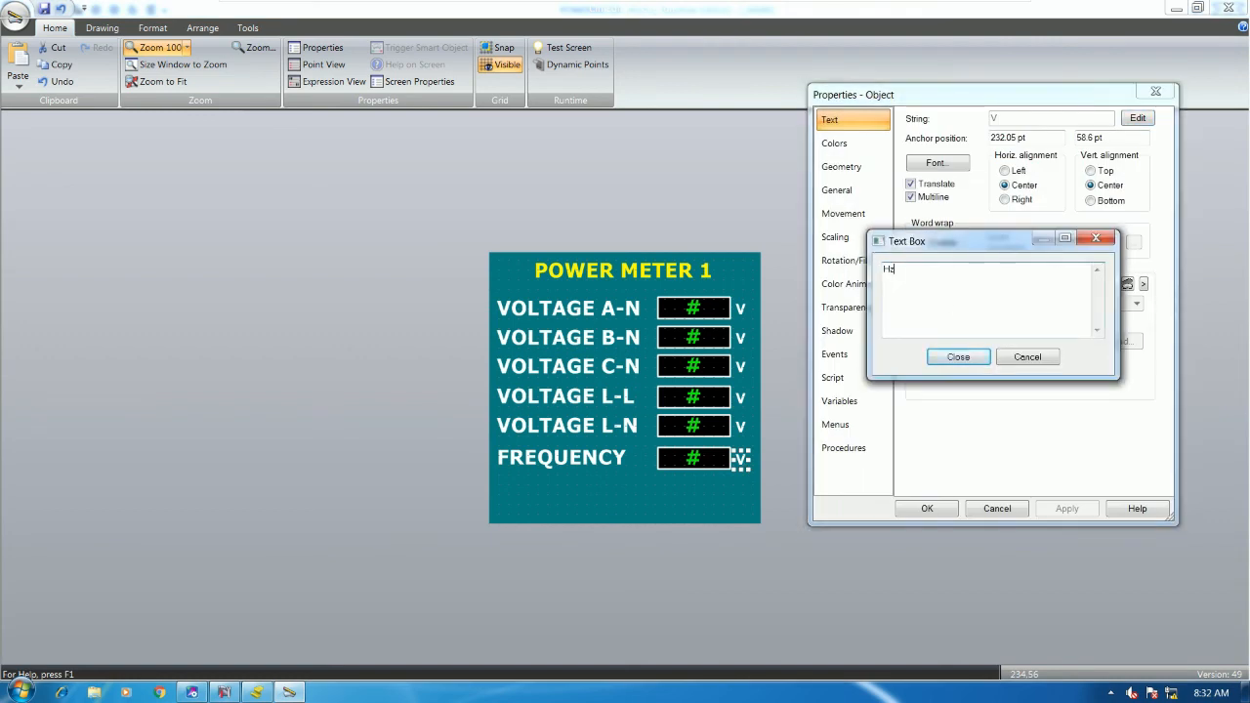
pyautogui.click(958, 357)
pyautogui.click(927, 507)
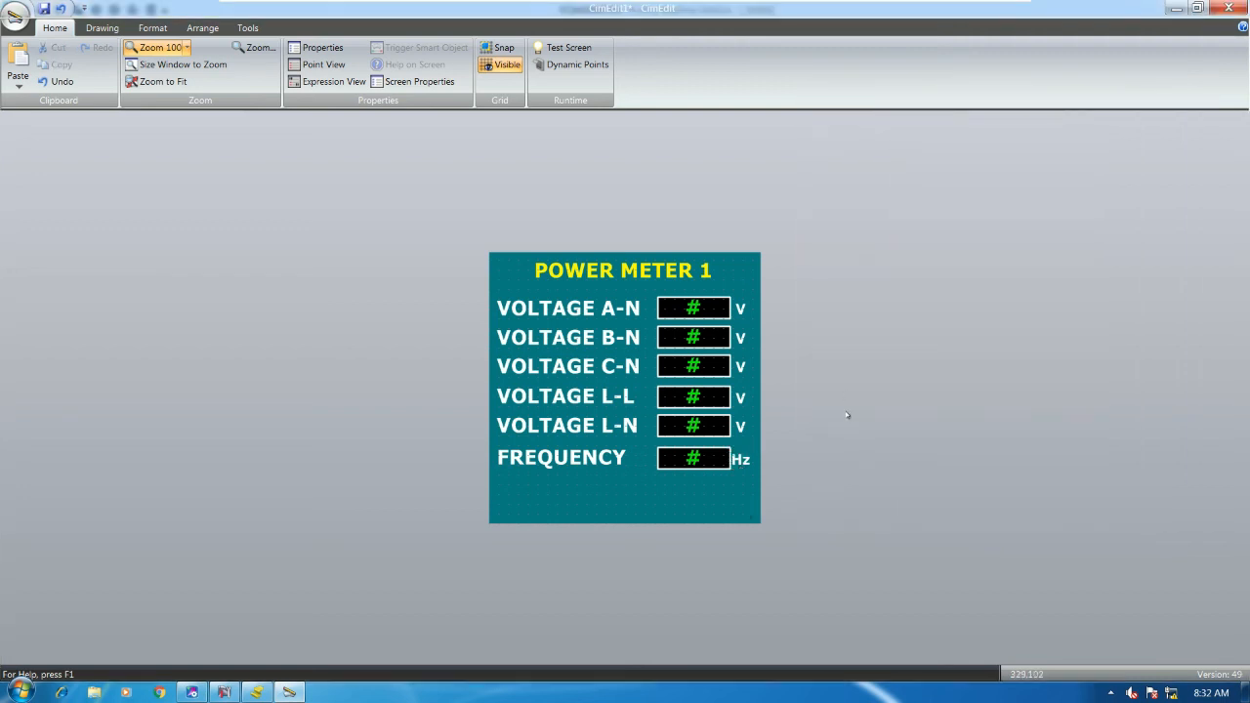
# - Repoint the B-N and C-N displays to METER1_VOLB_N and METER1_VOLC_N
pyautogui.doubleClick(705, 338)
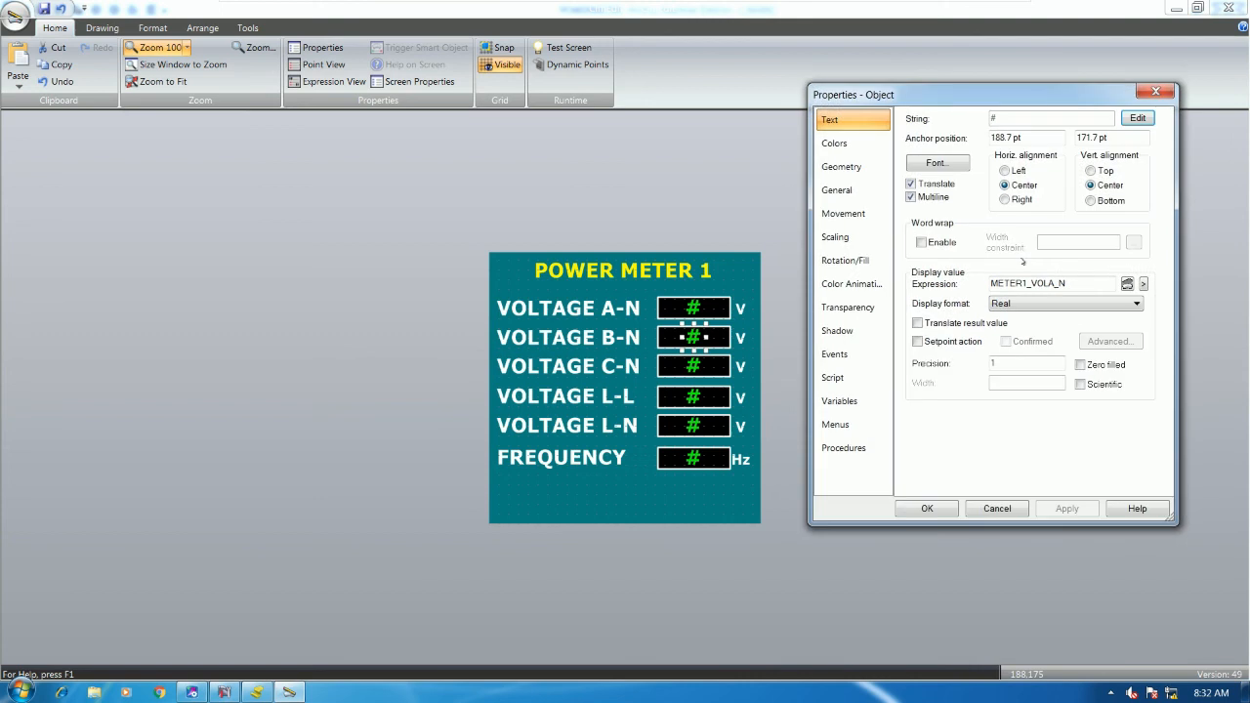
pyautogui.click(1070, 284)
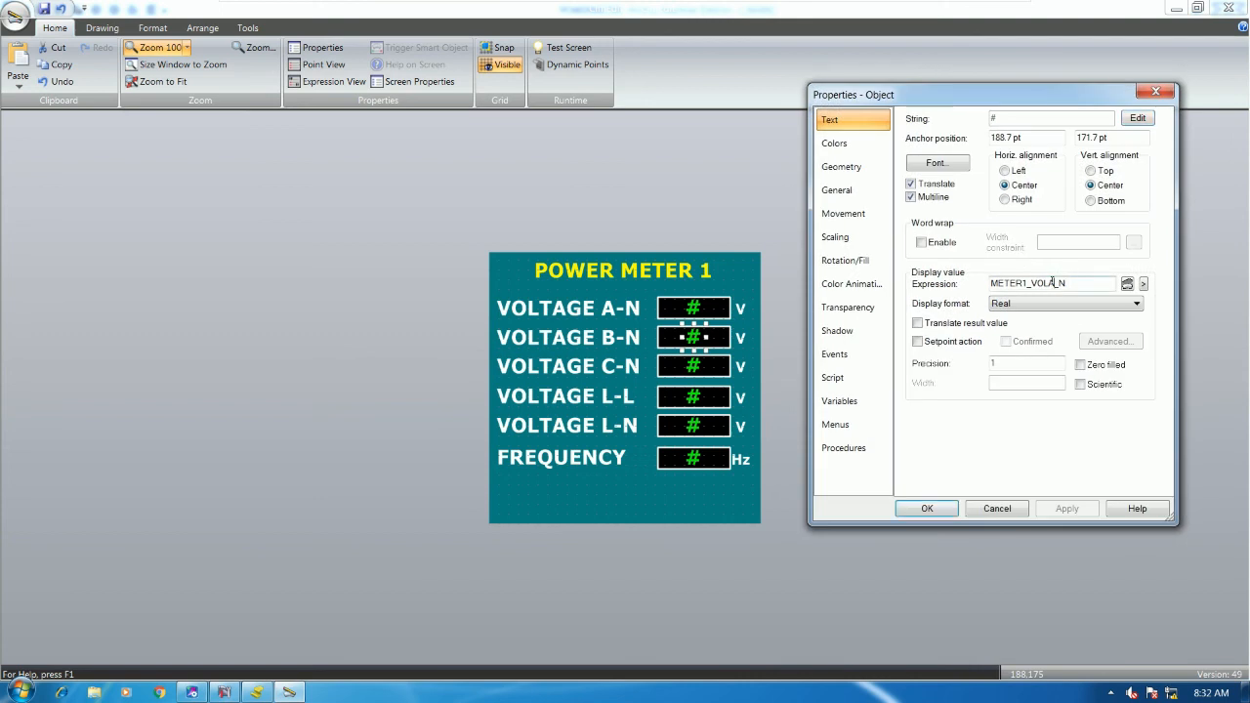
pyautogui.press('BackSpace')
pyautogui.write('B')
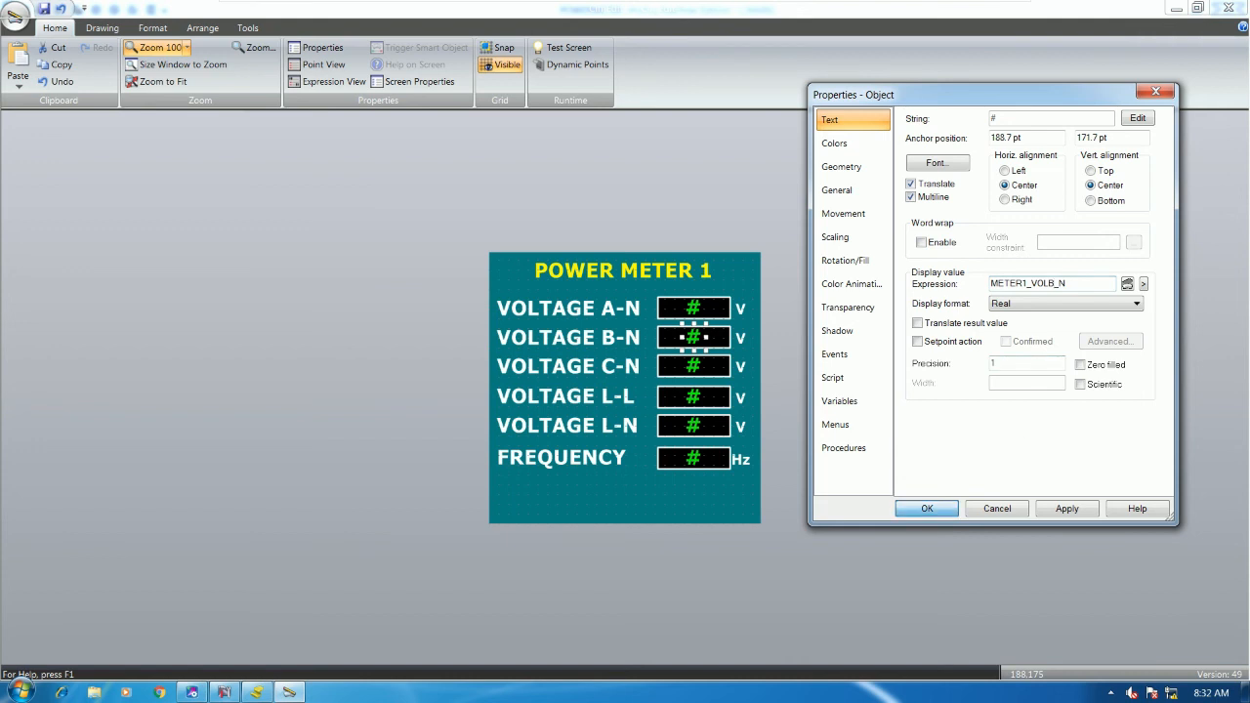
pyautogui.click(927, 509)
pyautogui.doubleClick(694, 369)
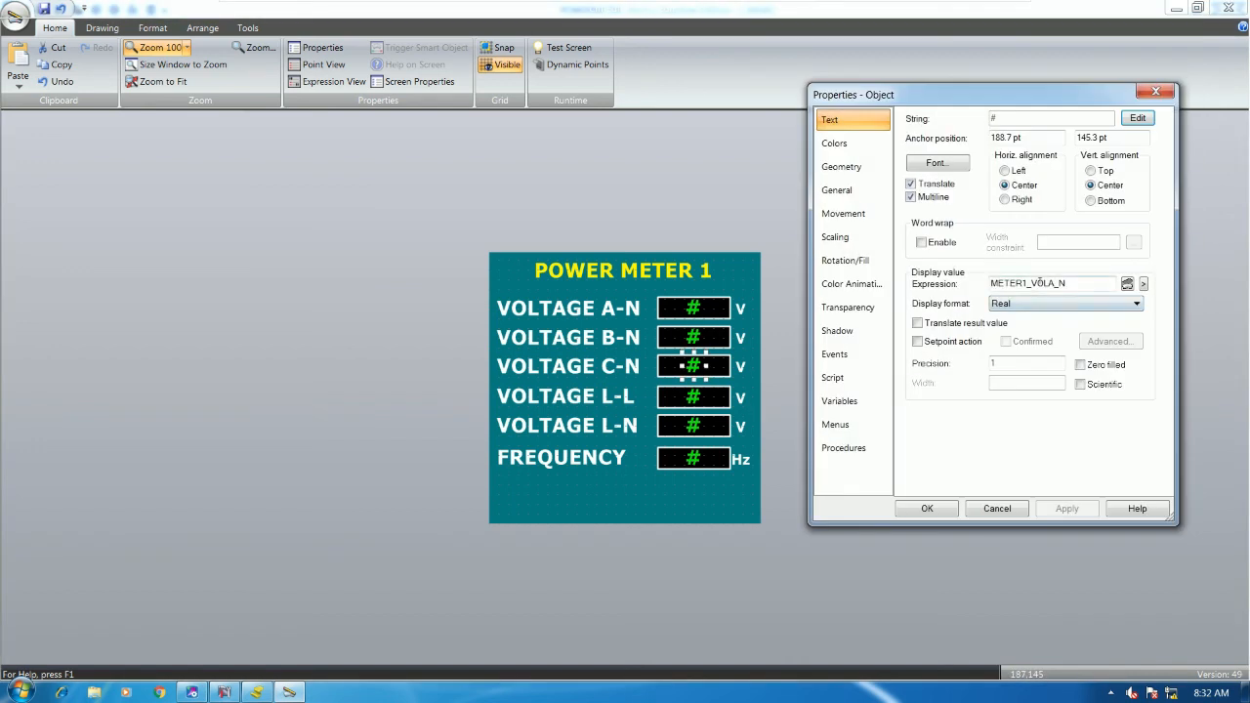
pyautogui.click(1051, 282)
pyautogui.press('BackSpace')
pyautogui.write('C')
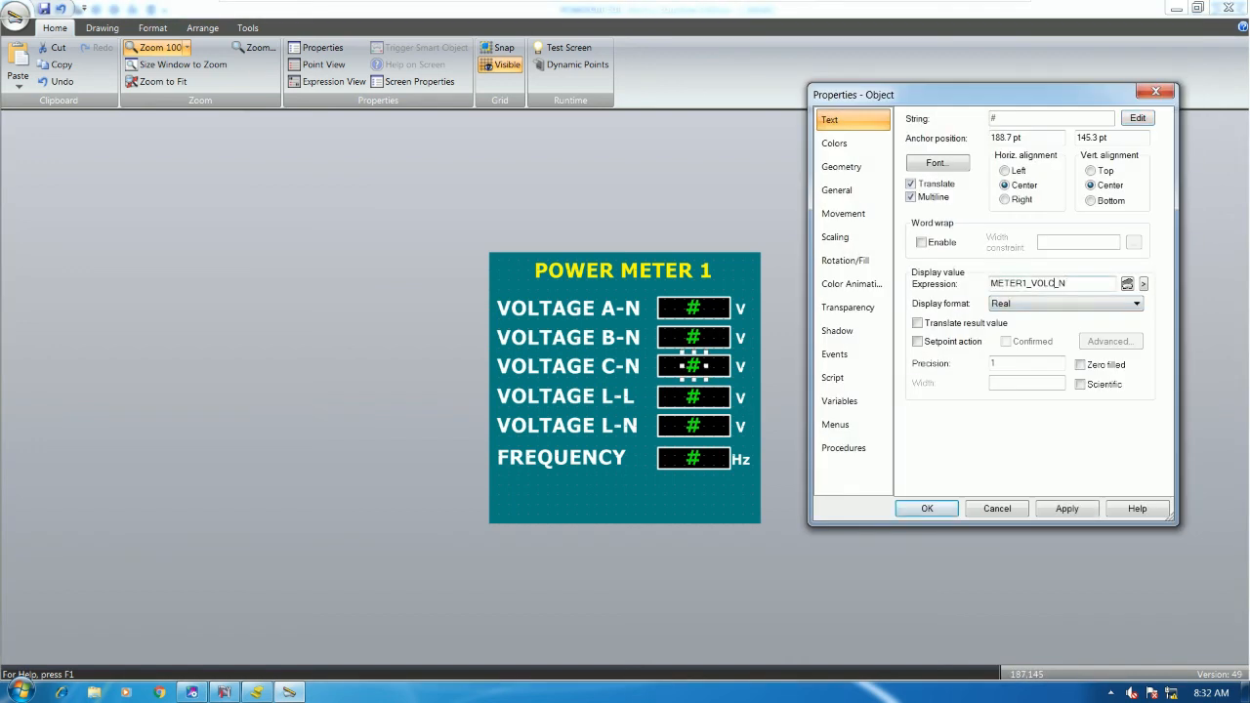
pyautogui.click(927, 508)
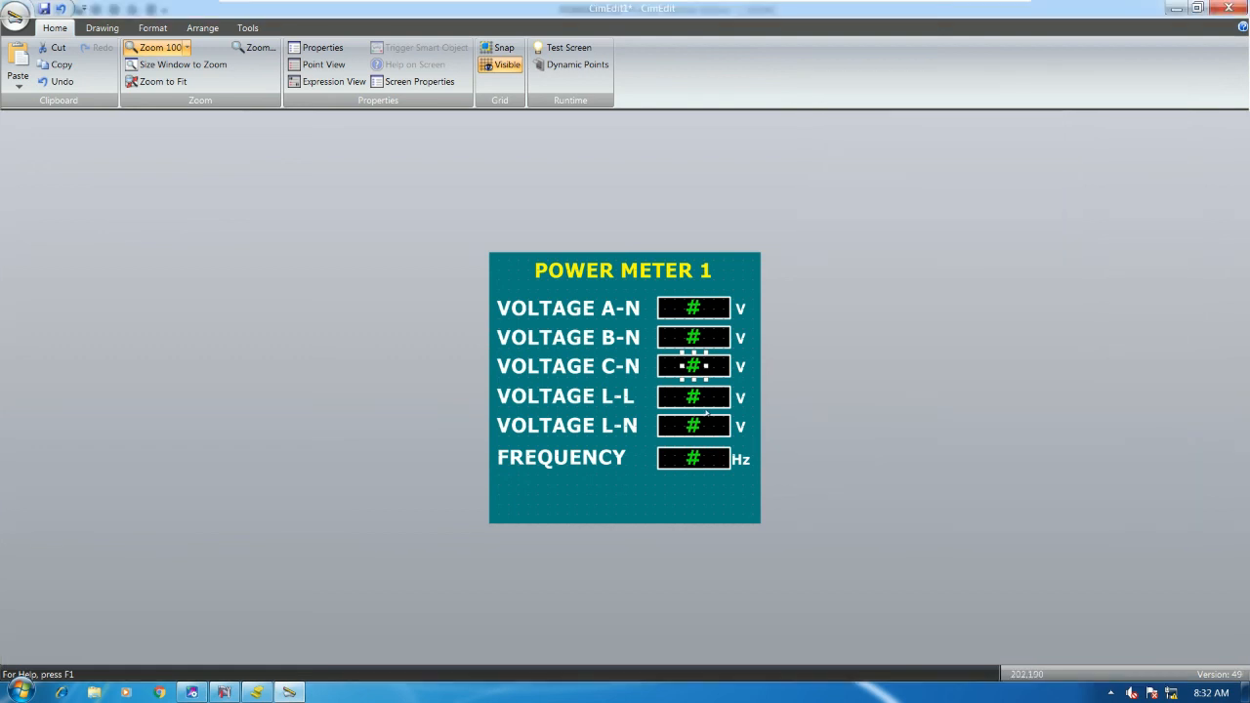
# - Edit the L-L and L-N displays' point names to their own voltage points
pyautogui.doubleClick(700, 401)
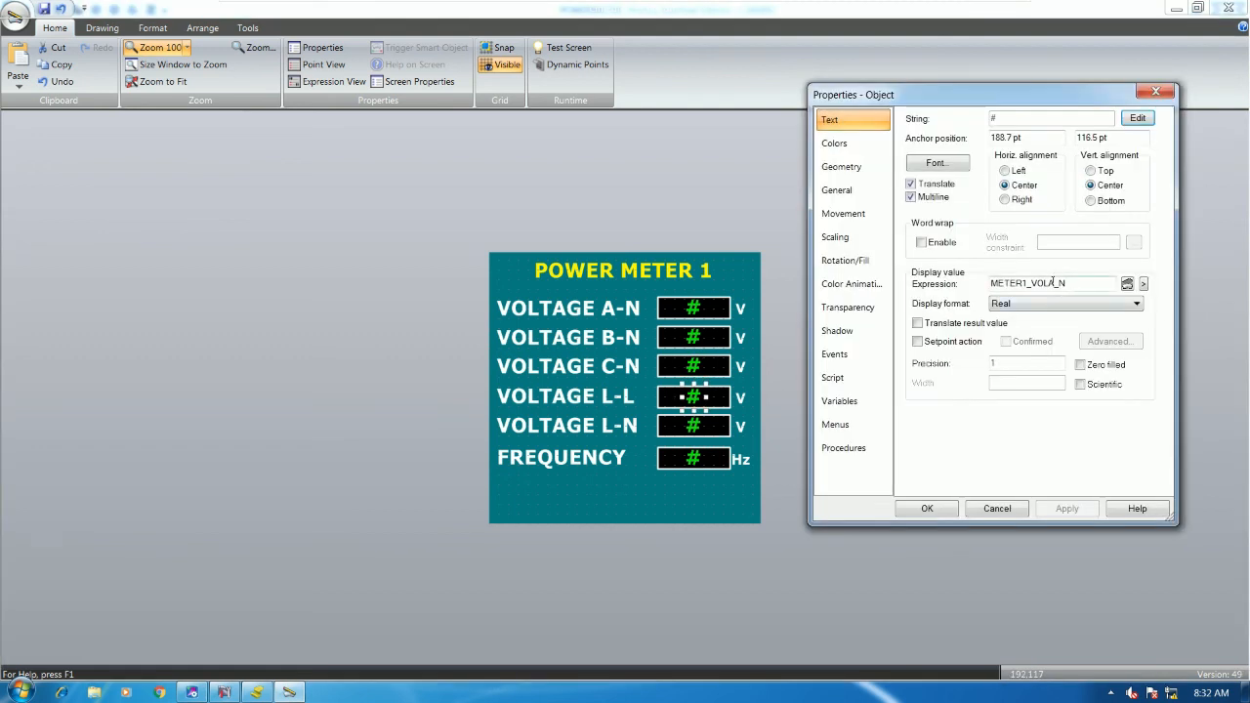
pyautogui.press('BackSpace')
pyautogui.write('L')
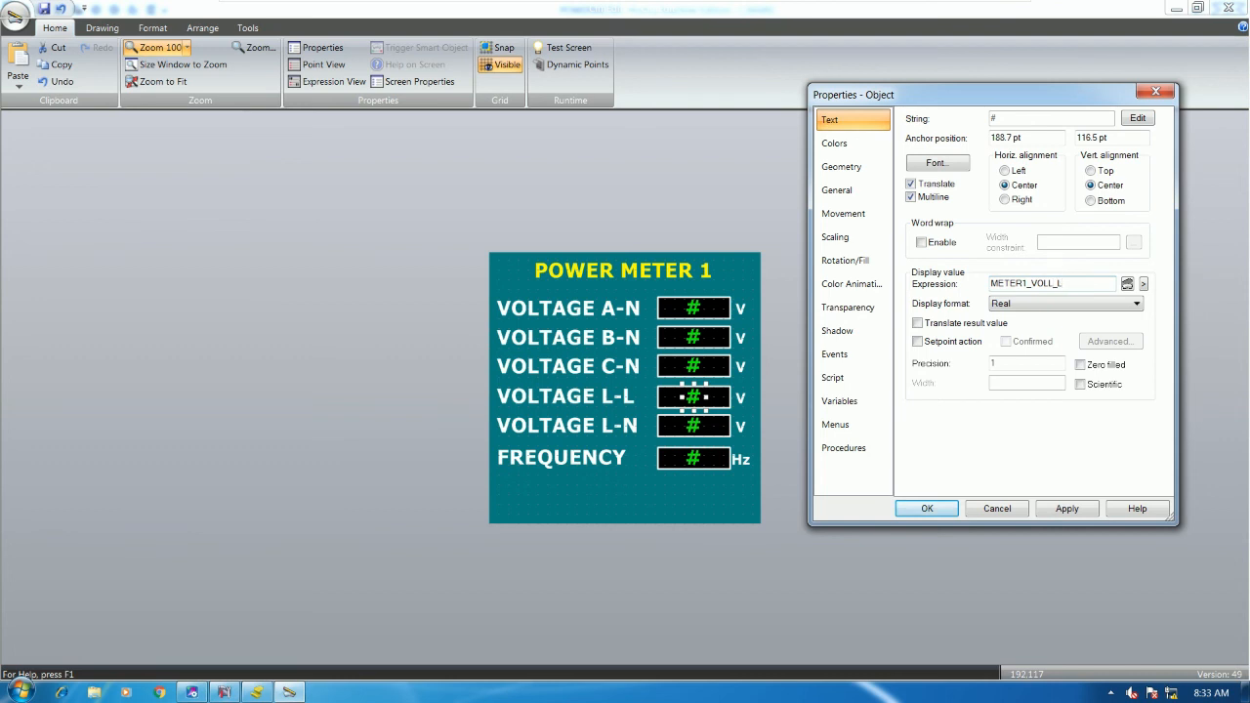
pyautogui.click(926, 508)
pyautogui.doubleClick(695, 429)
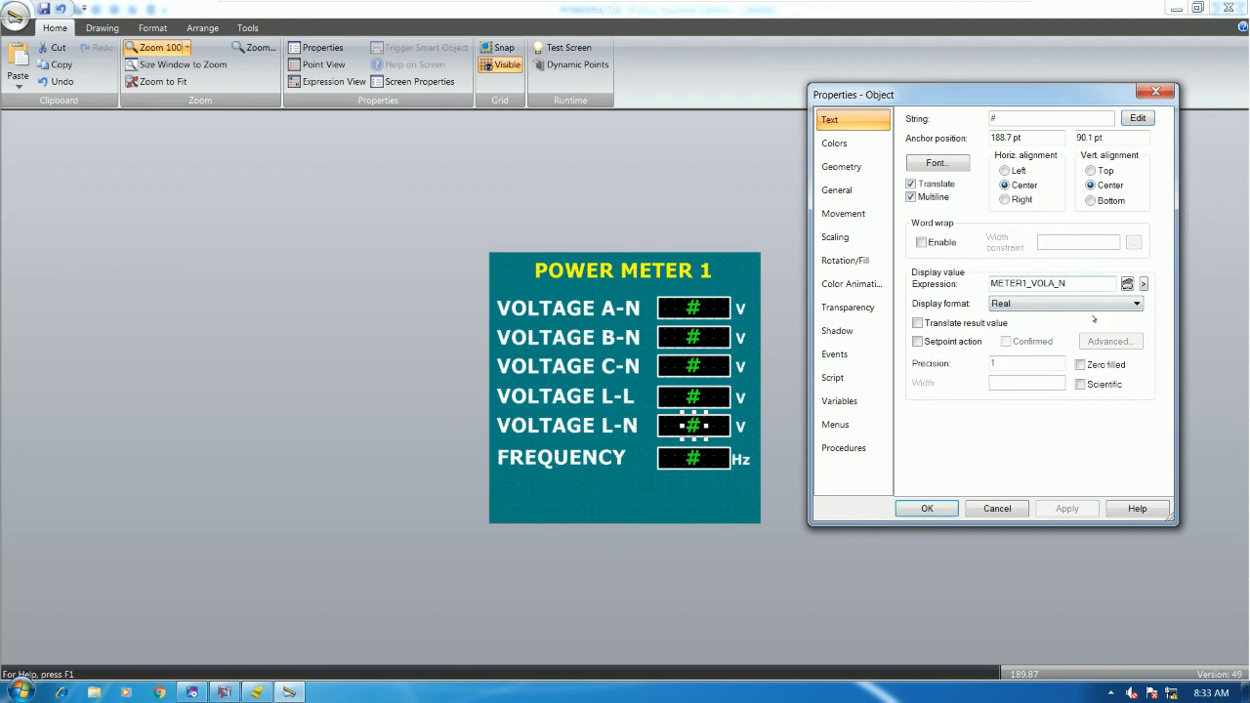
pyautogui.press('BackSpace')
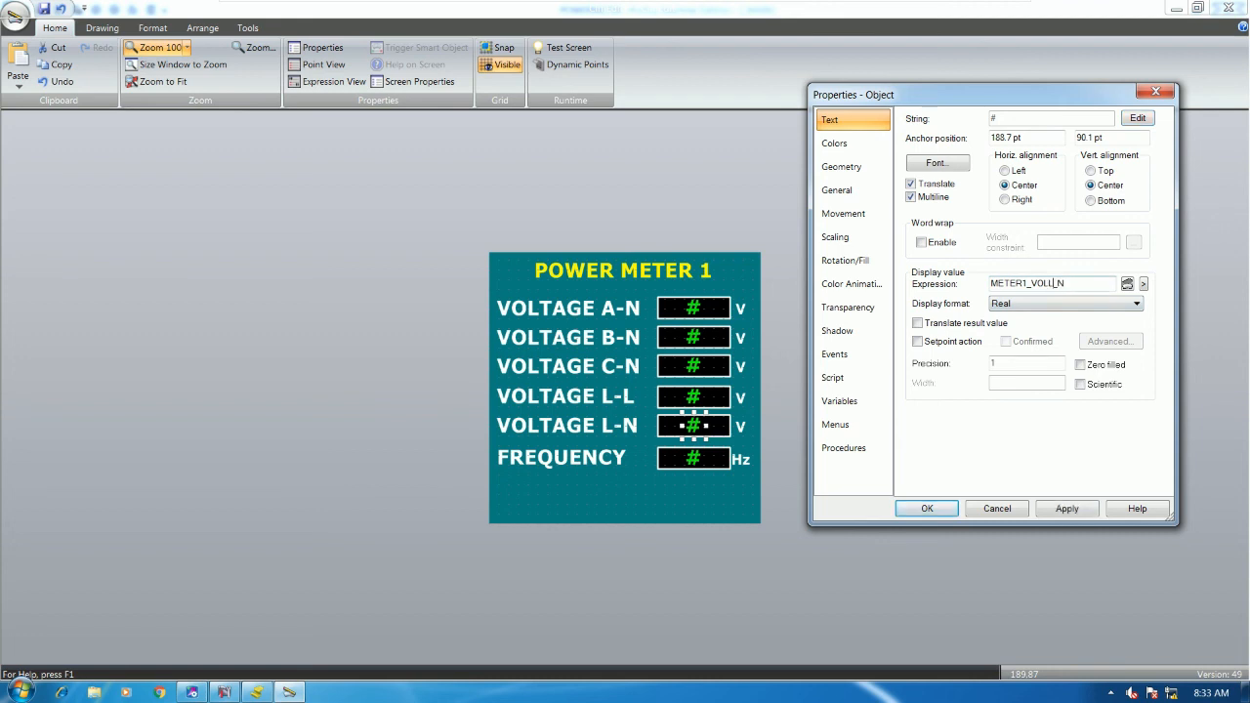
pyautogui.click(926, 508)
# - Replace the FREQUENCY display's expression with point METER1_FREQUENCY chosen from the point browser
pyautogui.click(695, 459)
pyautogui.doubleClick(697, 461)
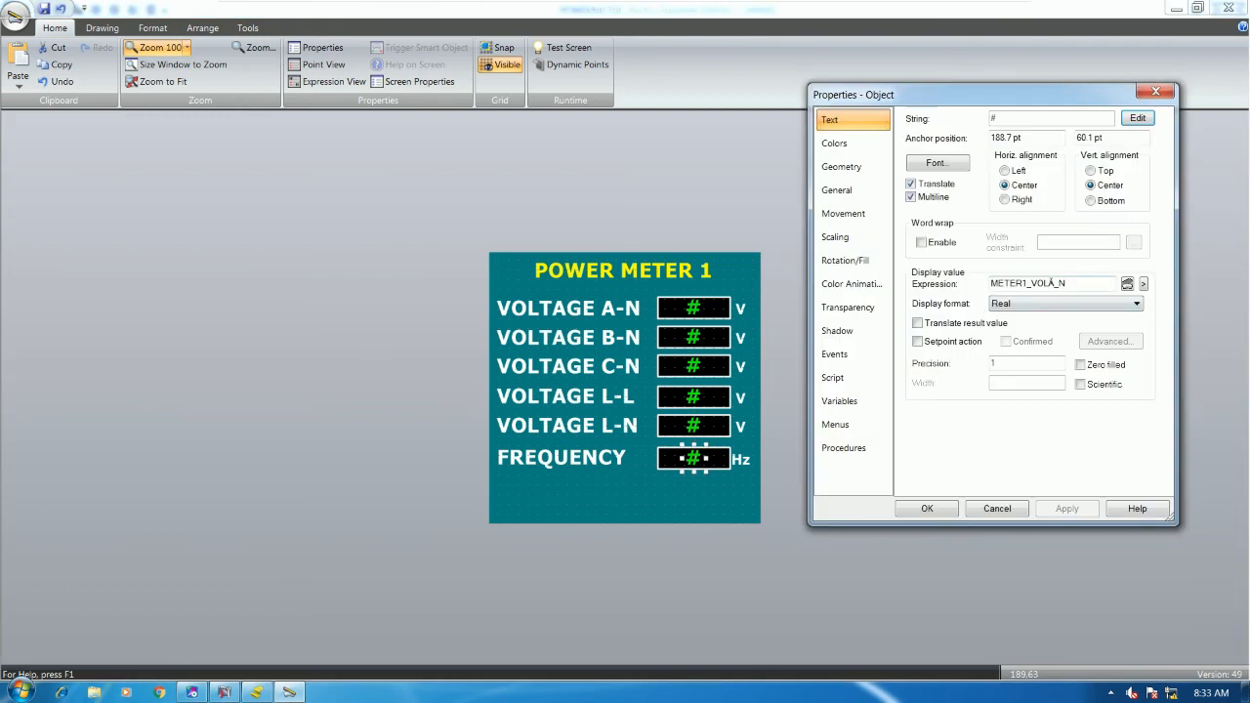
pyautogui.click(1055, 283)
pyautogui.moveTo(1071, 279); pyautogui.dragTo(990, 283)
pyautogui.press('Delete')
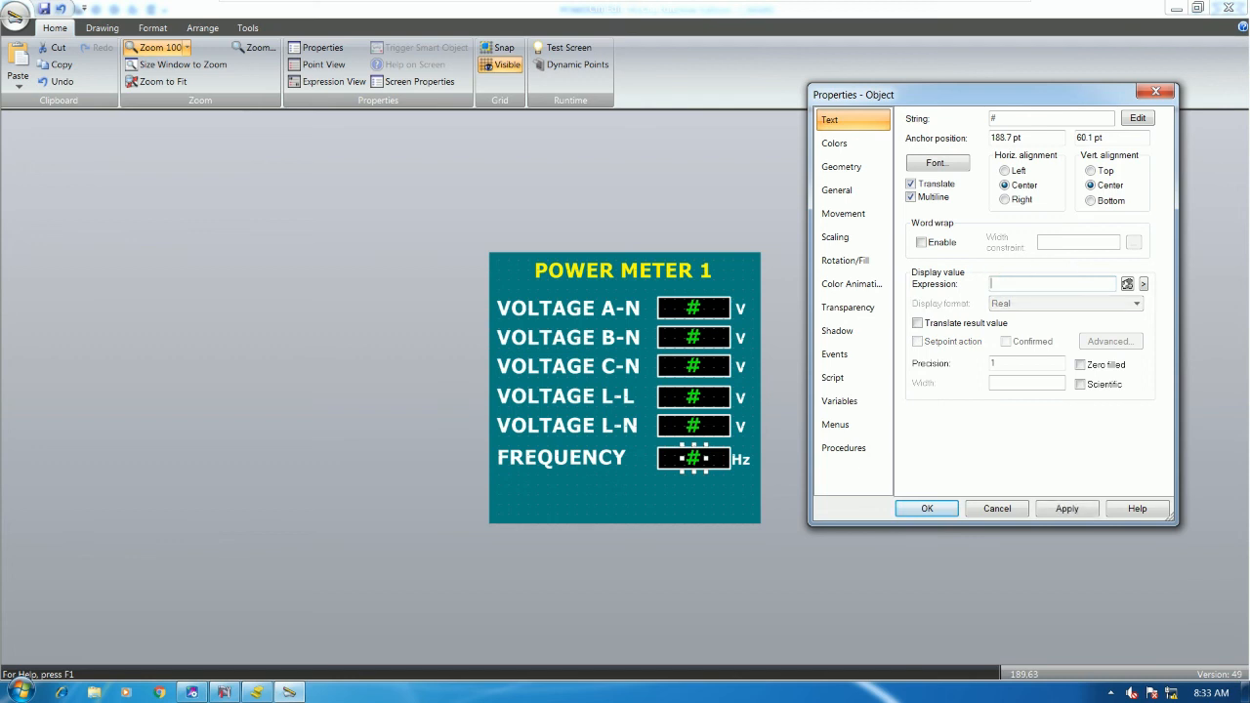
pyautogui.click(1143, 283)
pyautogui.click(1137, 287)
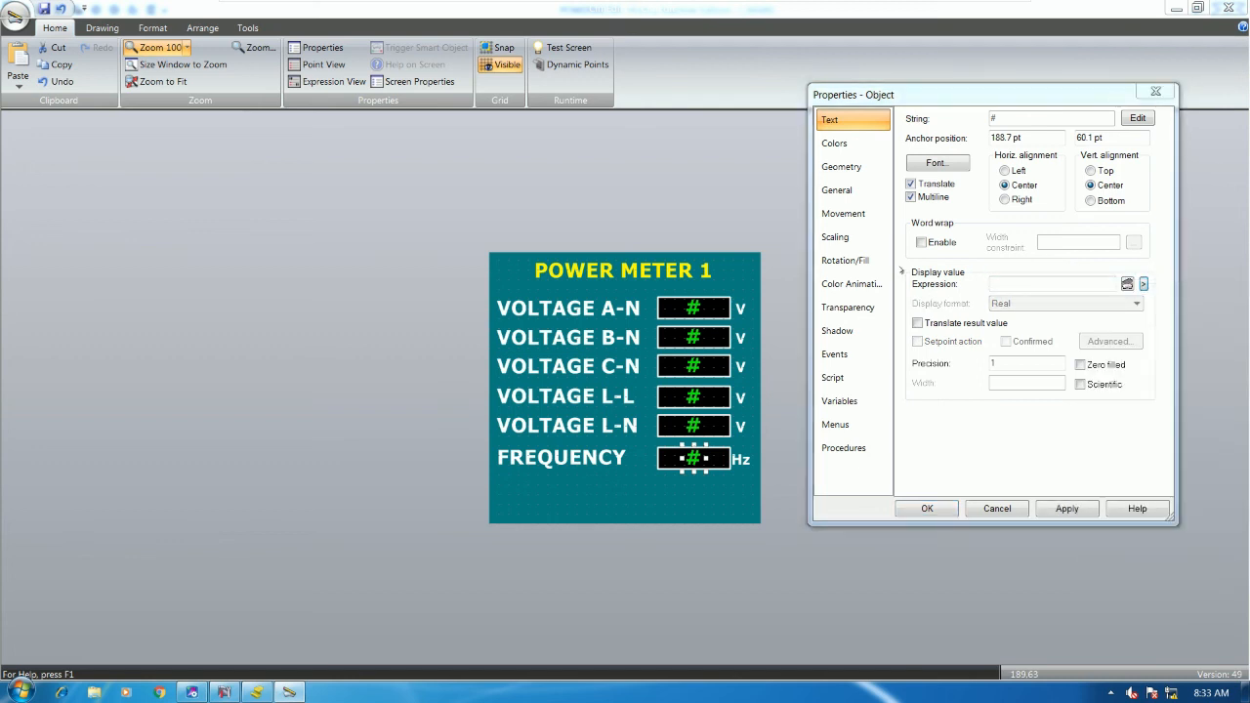
pyautogui.click(849, 598)
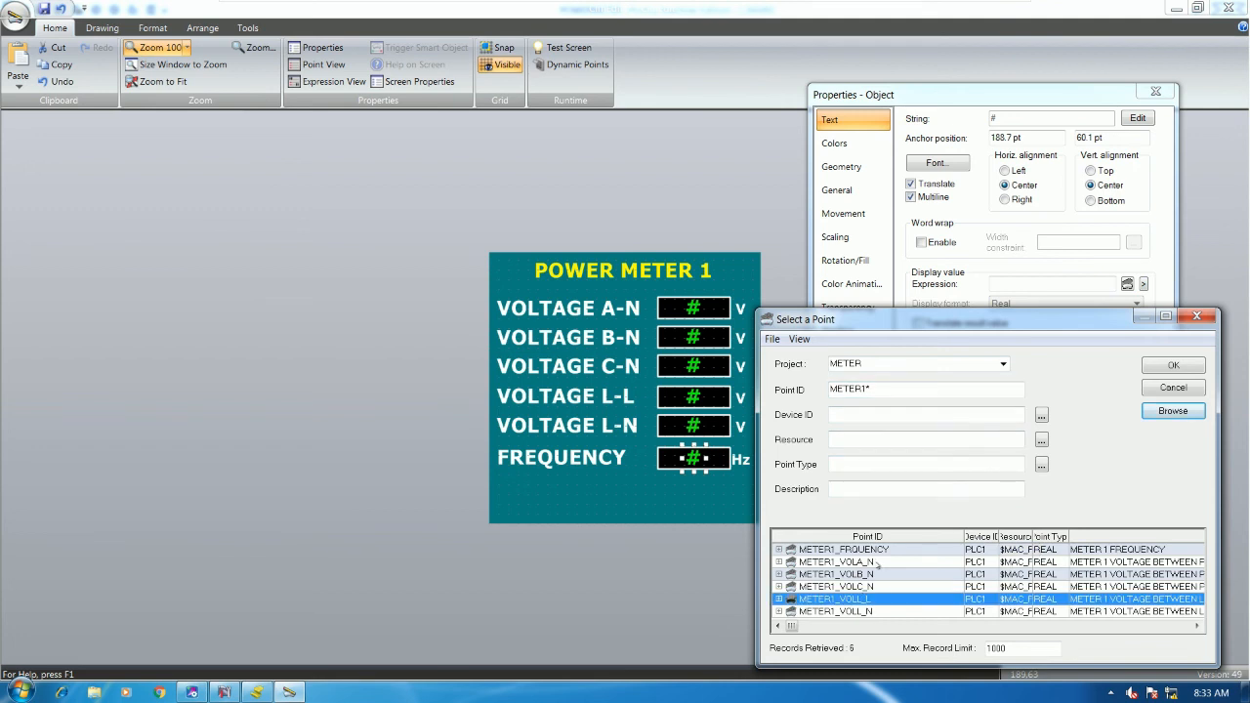
pyautogui.doubleClick(865, 550)
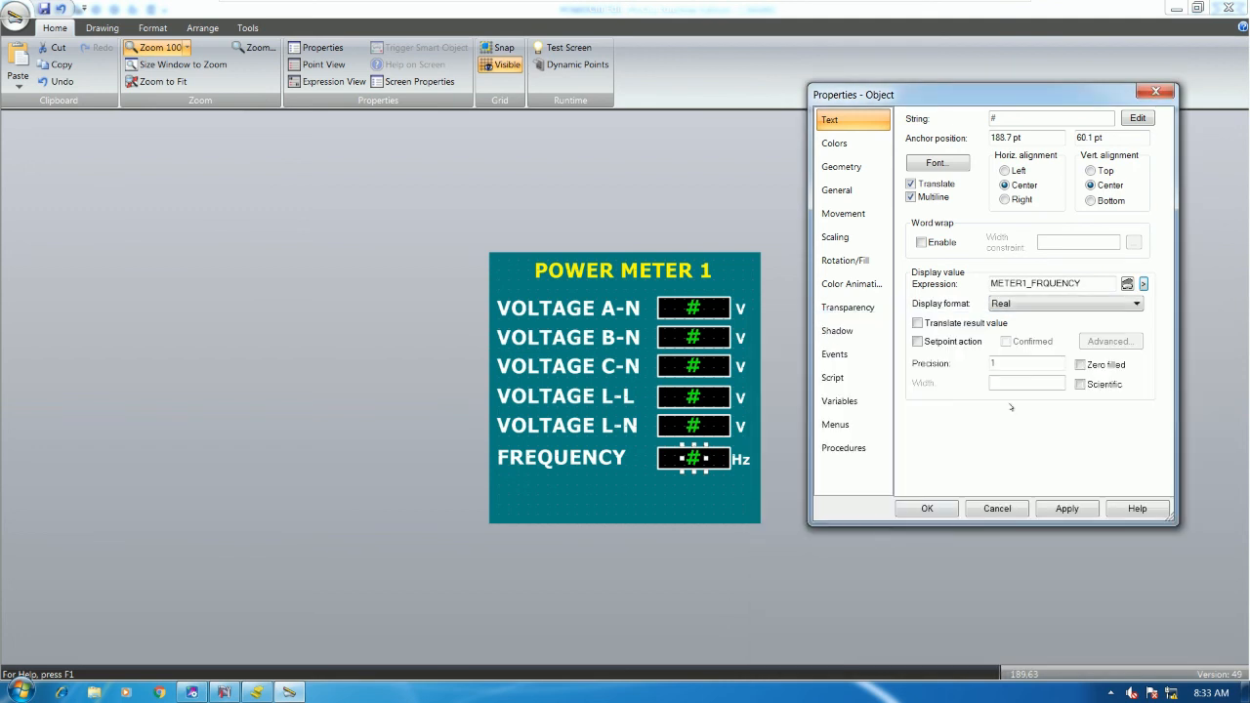
pyautogui.click(933, 508)
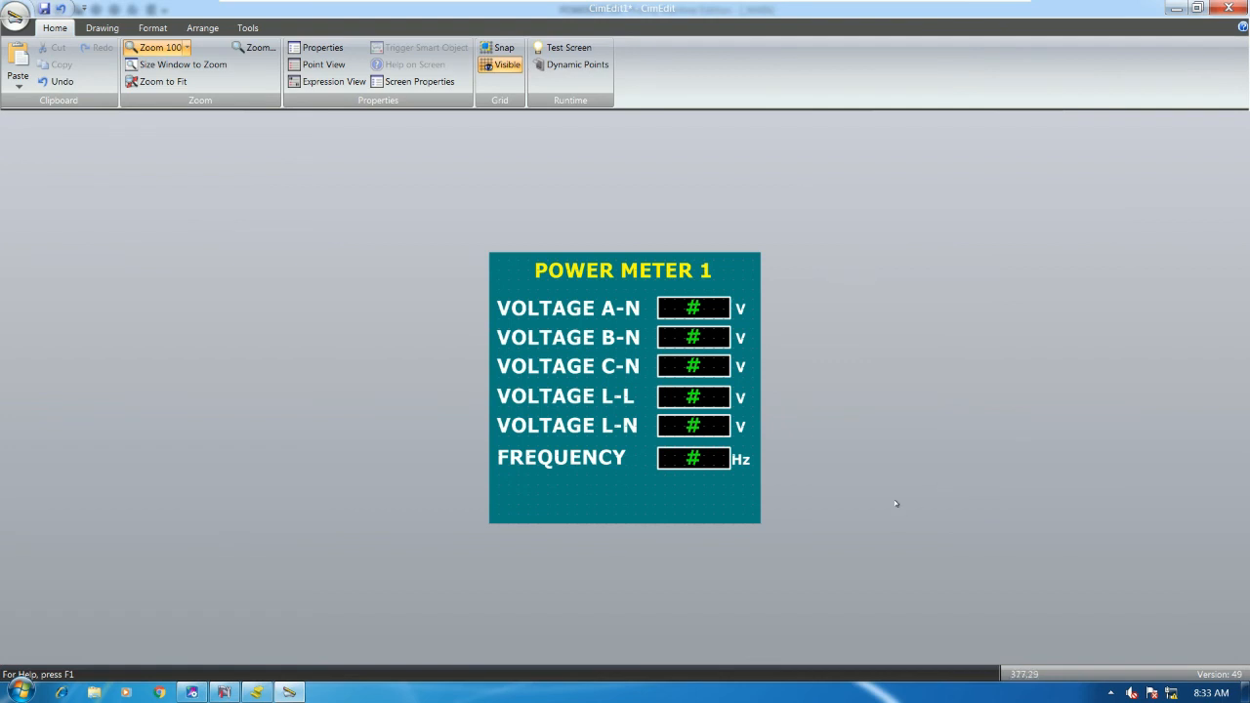
# - Nudge the B-N through FREQUENCY rows, then the L-N and FREQUENCY rows, slightly down
pyautogui.moveTo(893, 547); pyautogui.dragTo(468, 326)
pyautogui.press('Down')
pyautogui.press('Down')
pyautogui.press('Down')
pyautogui.click(918, 520)
pyautogui.moveTo(895, 540); pyautogui.dragTo(475, 355)
pyautogui.press('Down')
pyautogui.press('Down')
pyautogui.press('Up')
pyautogui.click(893, 440)
pyautogui.moveTo(928, 532); pyautogui.dragTo(460, 362)
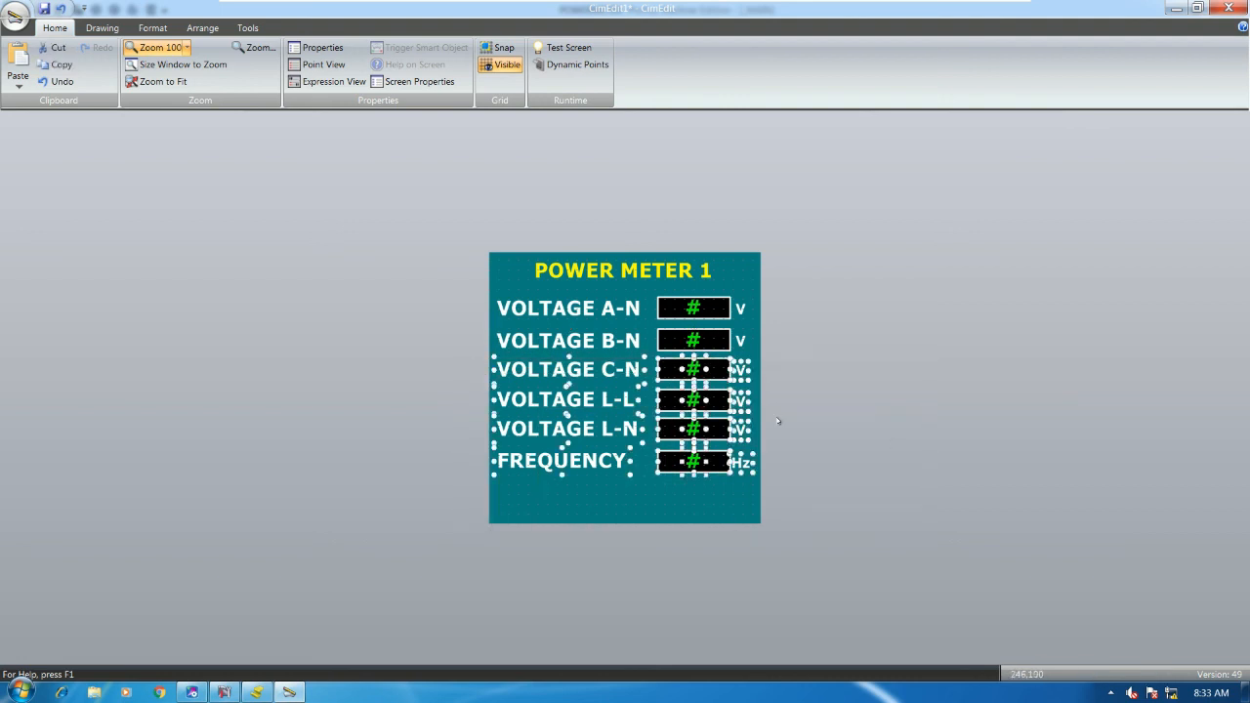
pyautogui.moveTo(887, 546); pyautogui.dragTo(472, 418)
pyautogui.press('Down')
pyautogui.press('Down')
pyautogui.click(908, 513)
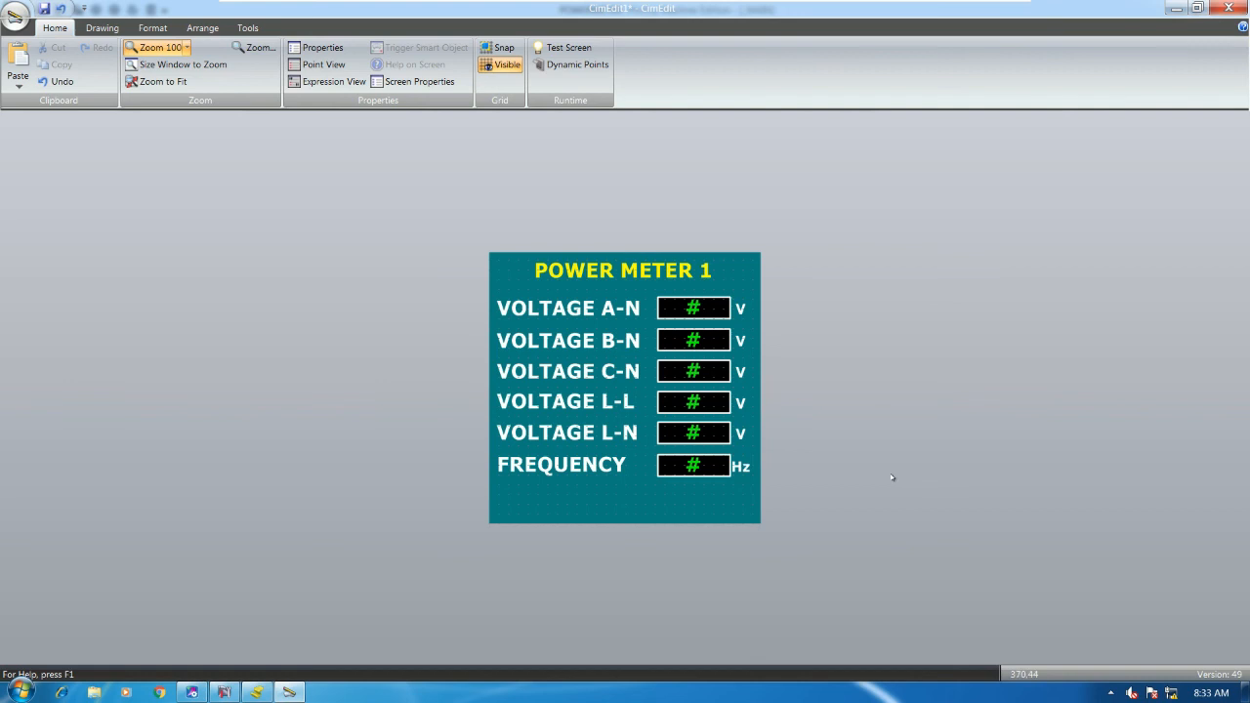
# - Shift all power meter panel contents down slightly and start a test run
pyautogui.moveTo(909, 574); pyautogui.dragTo(440, 280)
pyautogui.press('Down')
pyautogui.press('Down')
pyautogui.press('Down')
pyautogui.press('Down')
pyautogui.press('Down')
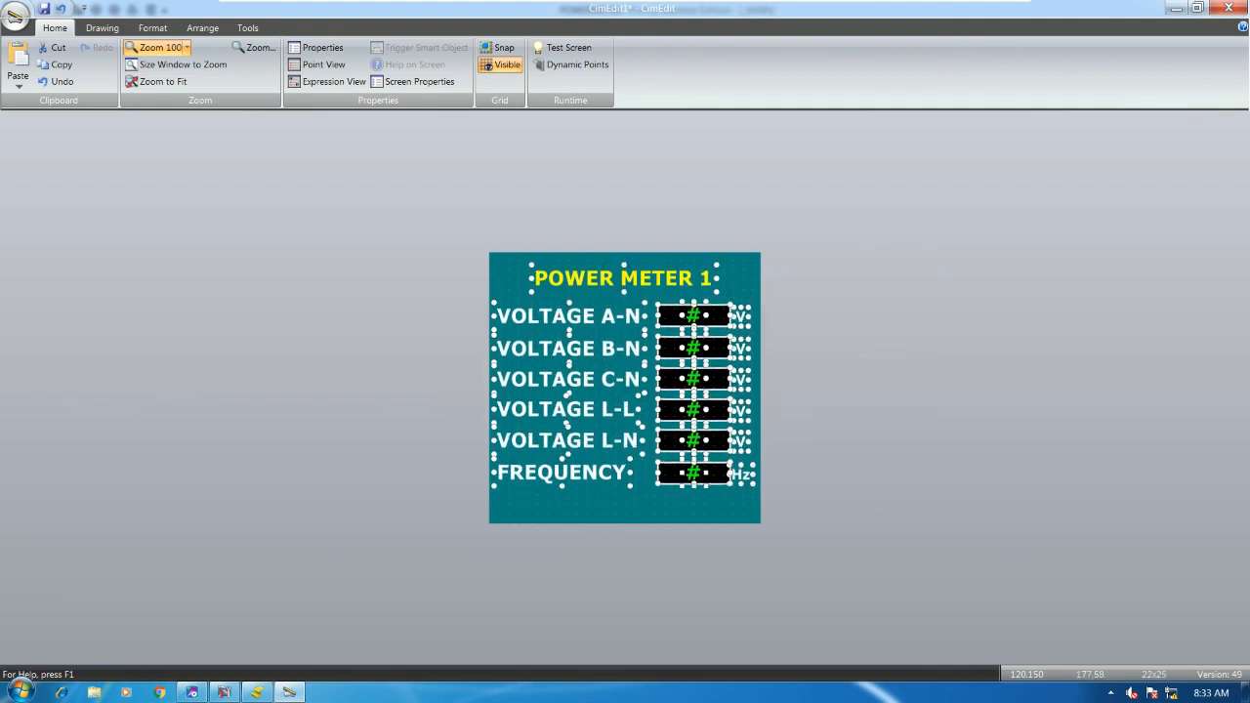
pyautogui.click(706, 218)
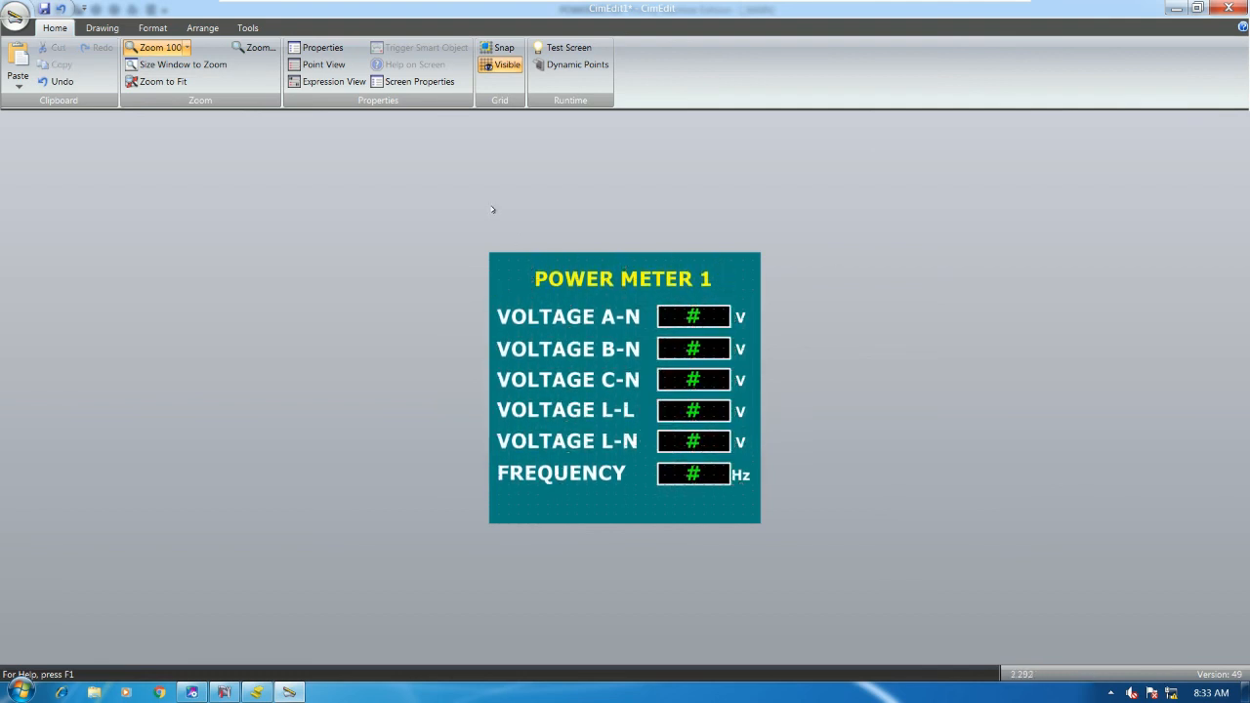
pyautogui.click(557, 51)
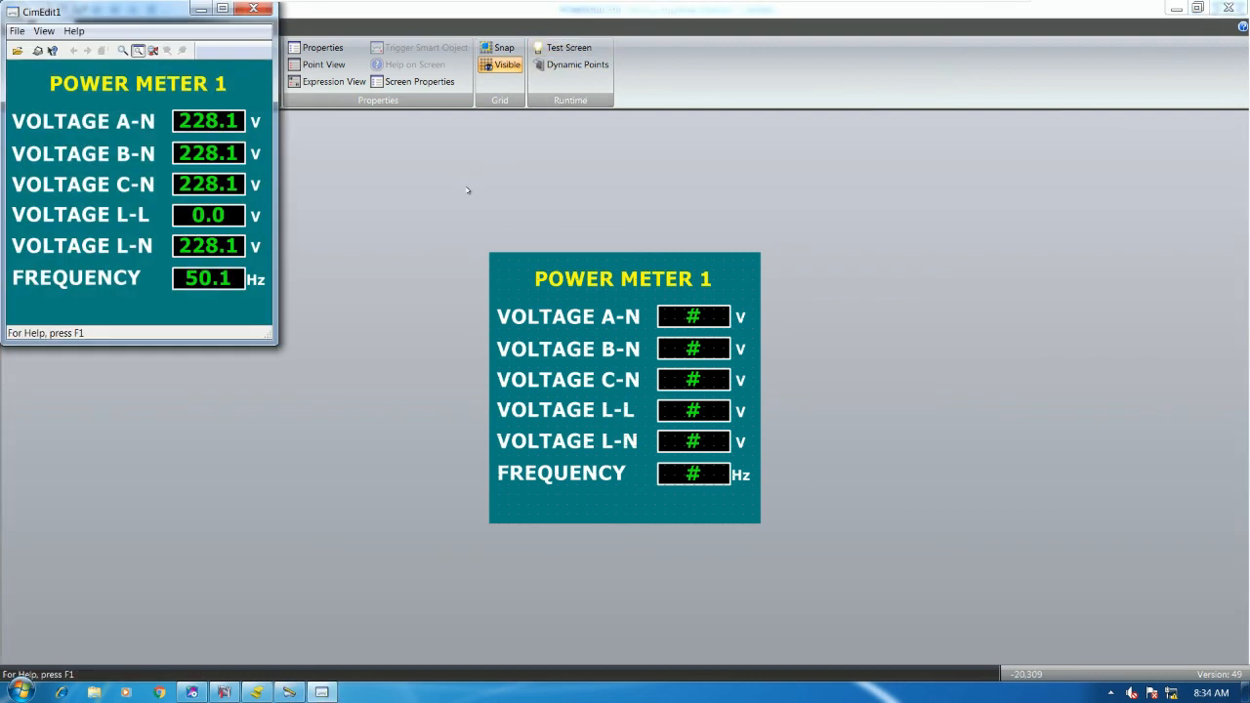
# - Place the test window right of the design and watch readings near 228 V and 50 Hz
pyautogui.moveTo(169, 4); pyautogui.dragTo(947, 199)
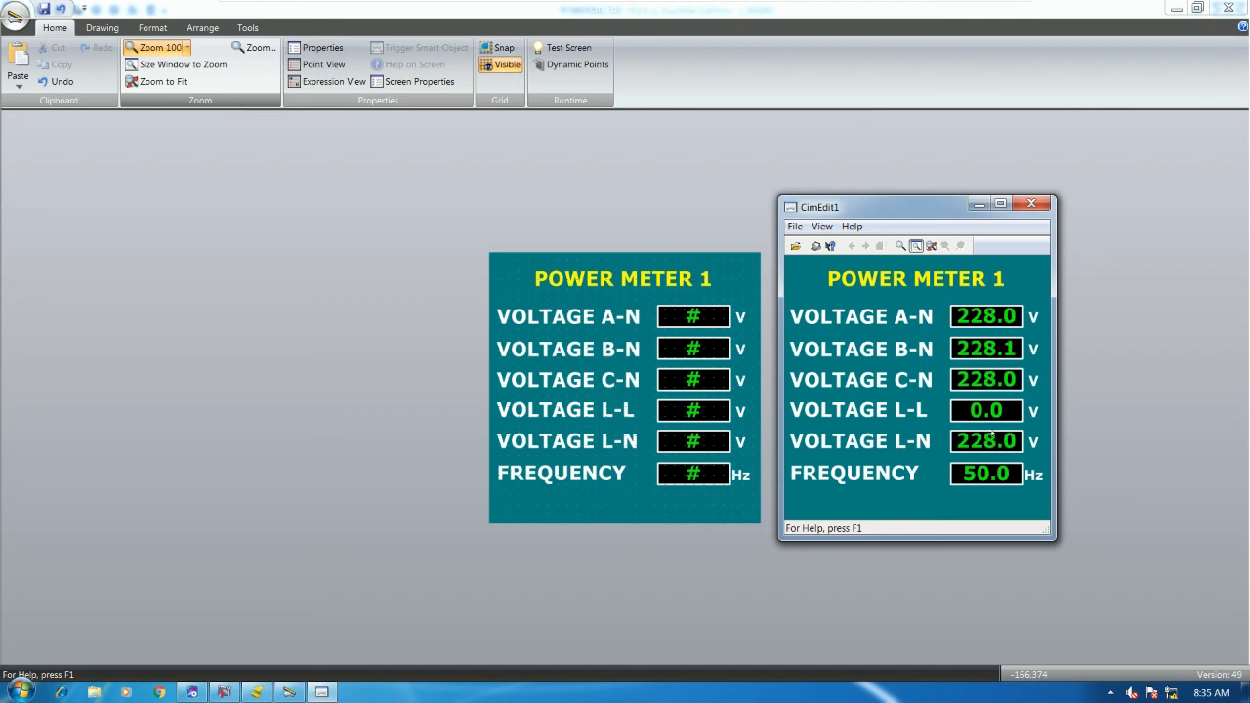
# - Close the test window and nudge the VOLTAGE C-N through FREQUENCY rows down
pyautogui.click(1031, 203)
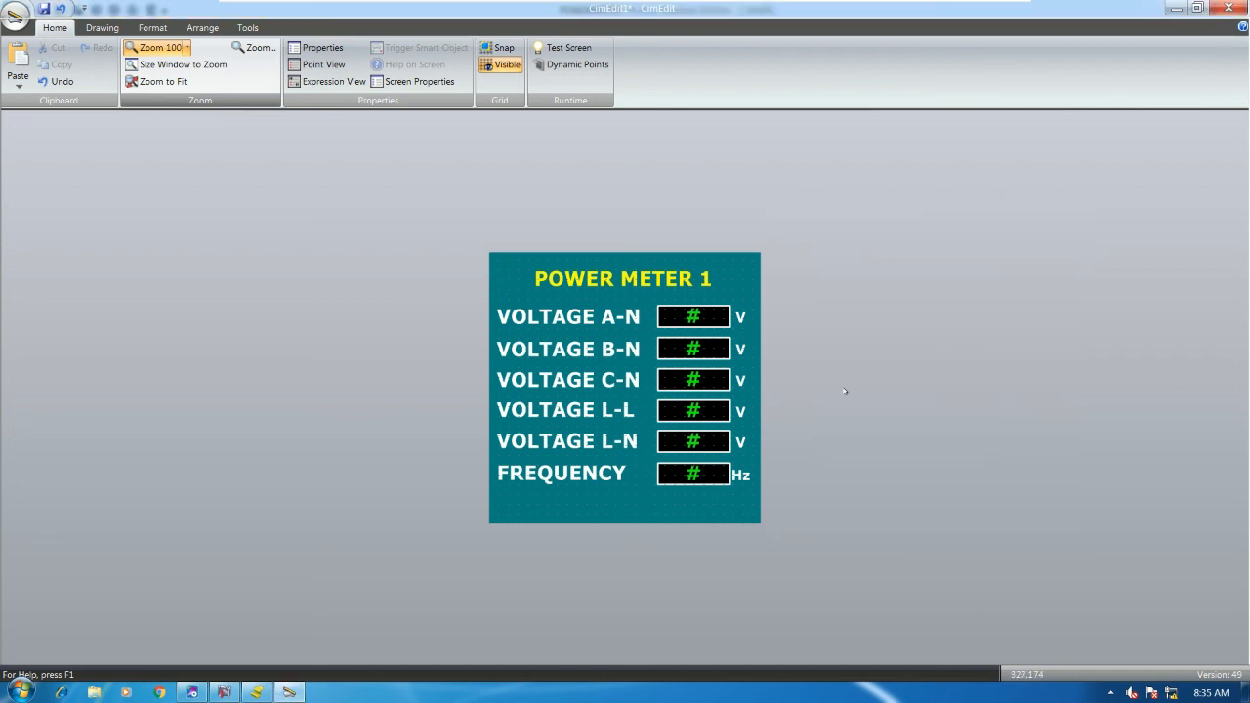
pyautogui.moveTo(907, 564); pyautogui.dragTo(472, 337)
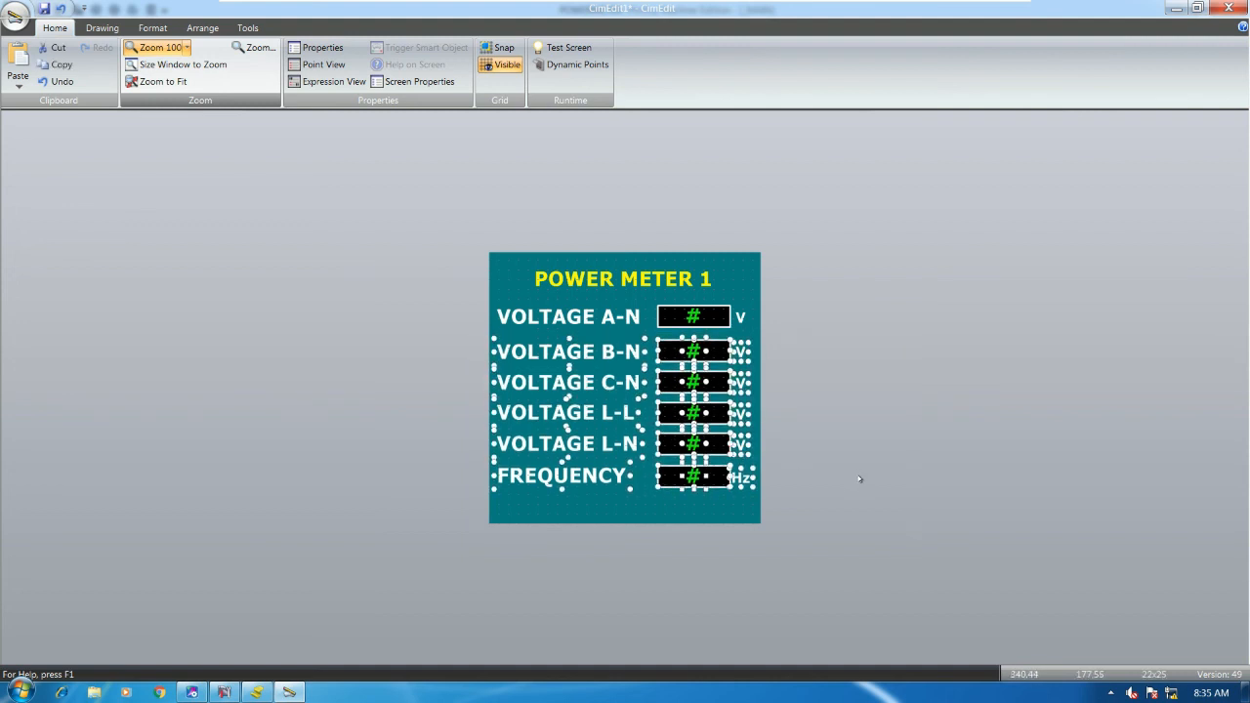
pyautogui.moveTo(905, 581); pyautogui.dragTo(449, 363)
pyautogui.press('Down')
pyautogui.press('Down')
pyautogui.press('Down')
pyautogui.click(890, 533)
pyautogui.moveTo(893, 562); pyautogui.dragTo(433, 405)
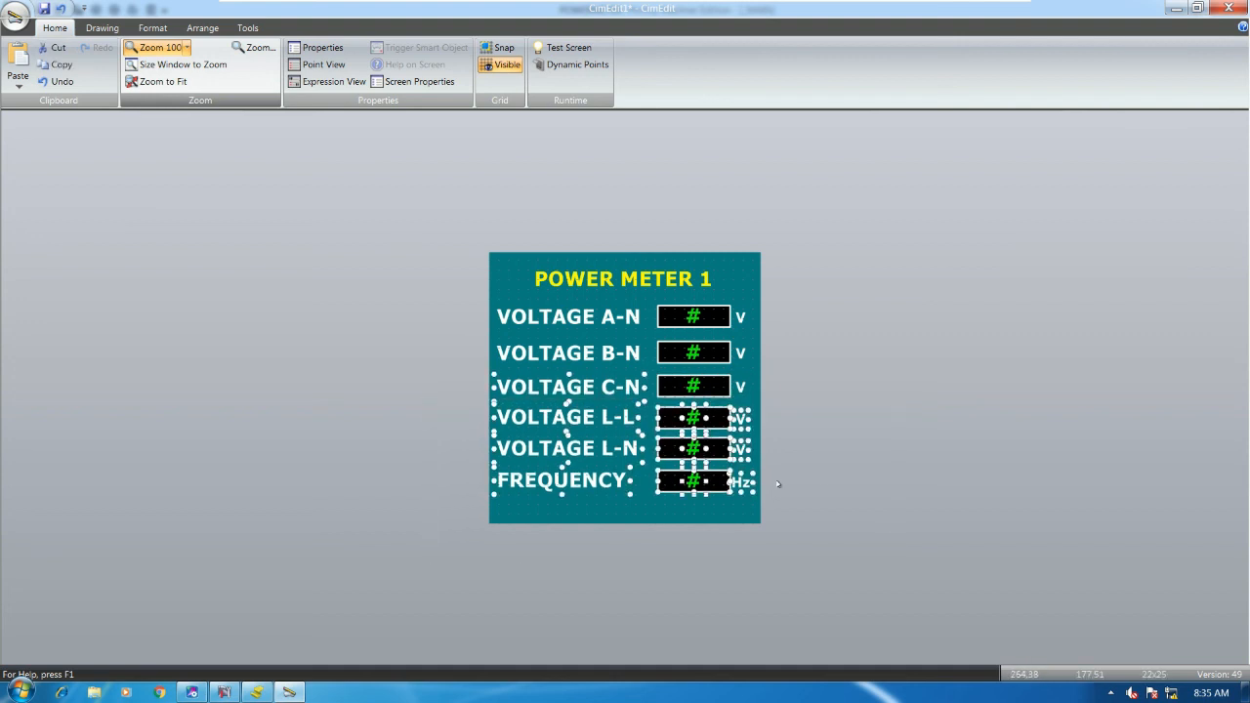
pyautogui.moveTo(871, 546); pyautogui.dragTo(483, 407)
pyautogui.click(826, 502)
# - Nudge the FREQUENCY row down slightly and begin saving the screen
pyautogui.moveTo(890, 574); pyautogui.dragTo(478, 435)
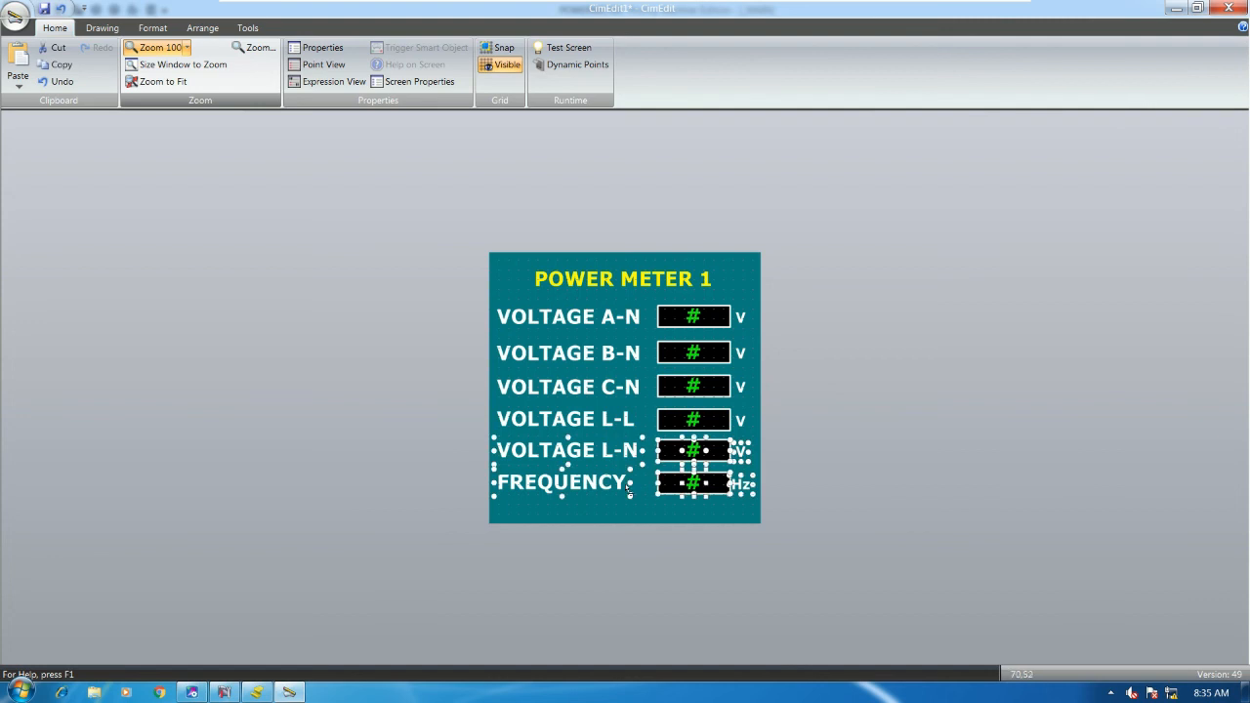
pyautogui.click(862, 565)
pyautogui.moveTo(851, 575); pyautogui.dragTo(484, 470)
pyautogui.press('Down')
pyautogui.press('Down')
pyautogui.click(888, 465)
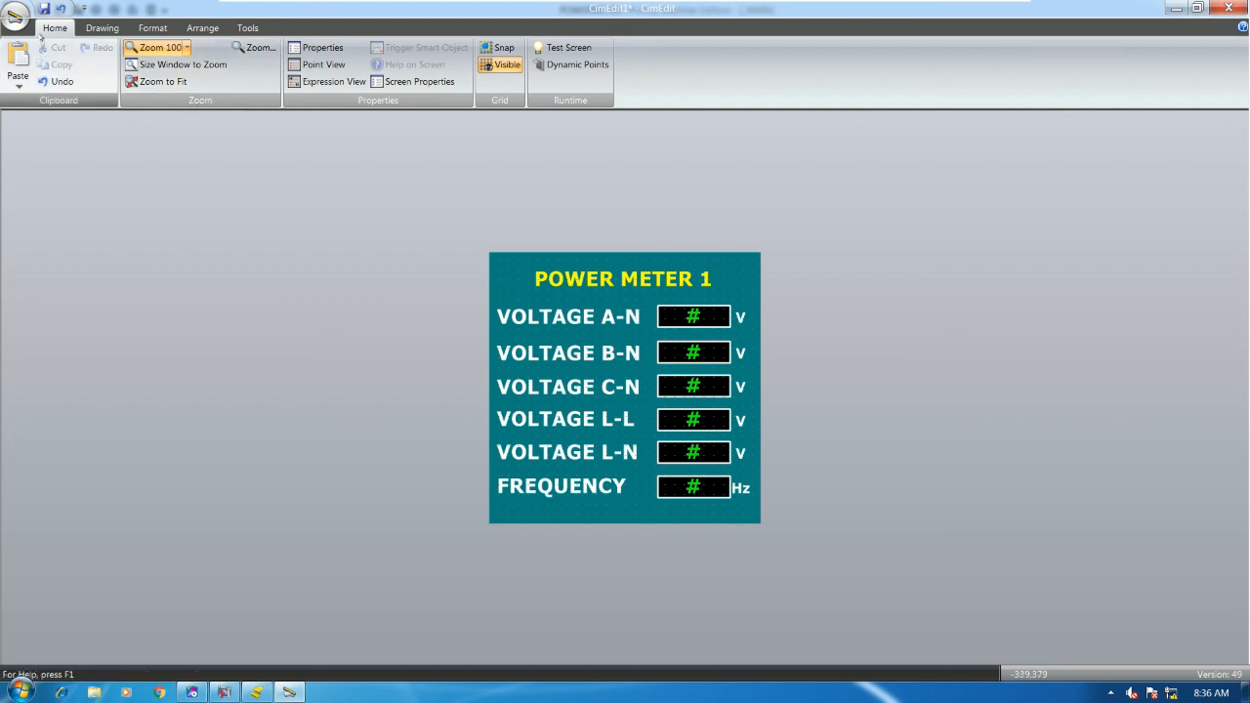
pyautogui.click(44, 9)
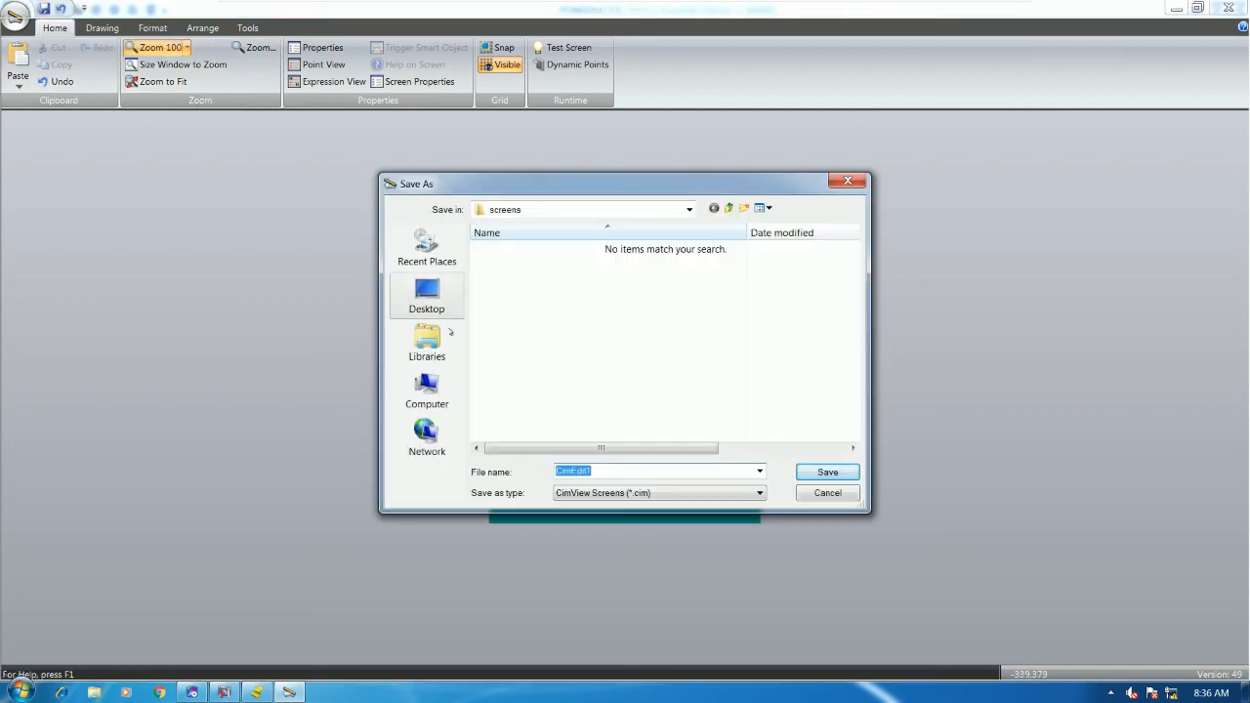
# - Save the screen as METER1 in C:\METER\screens
pyautogui.click(426, 385)
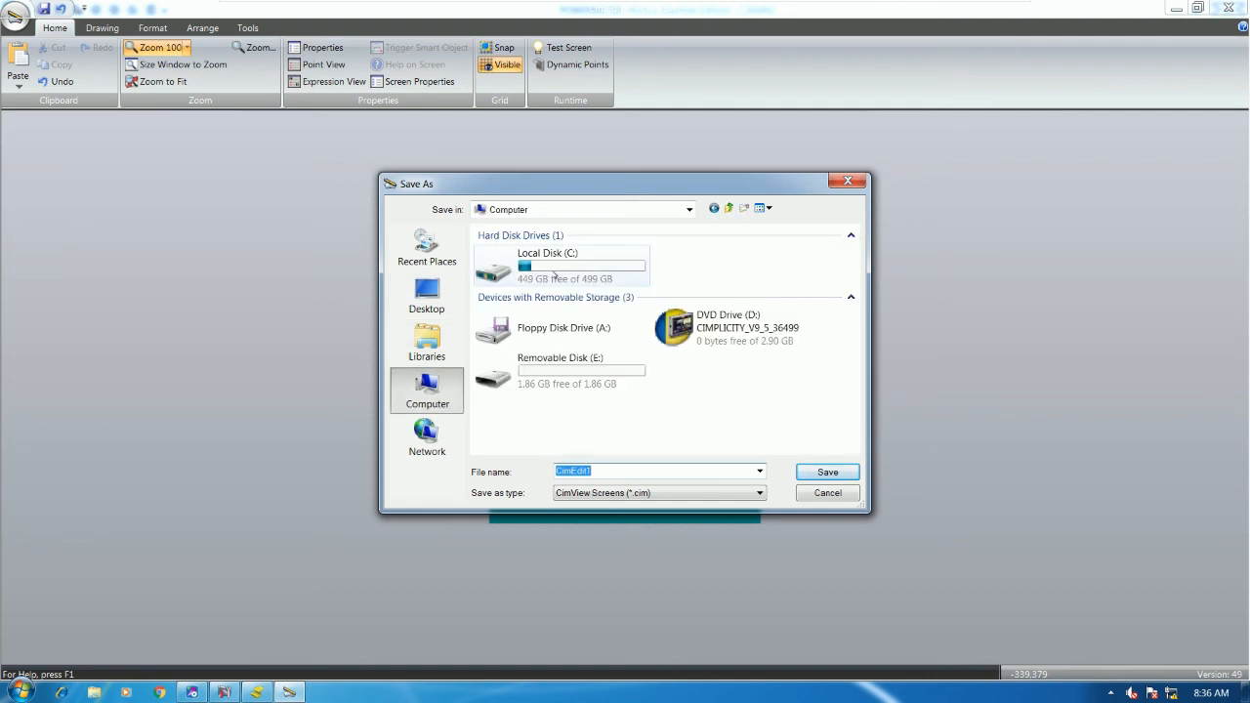
pyautogui.doubleClick(518, 259)
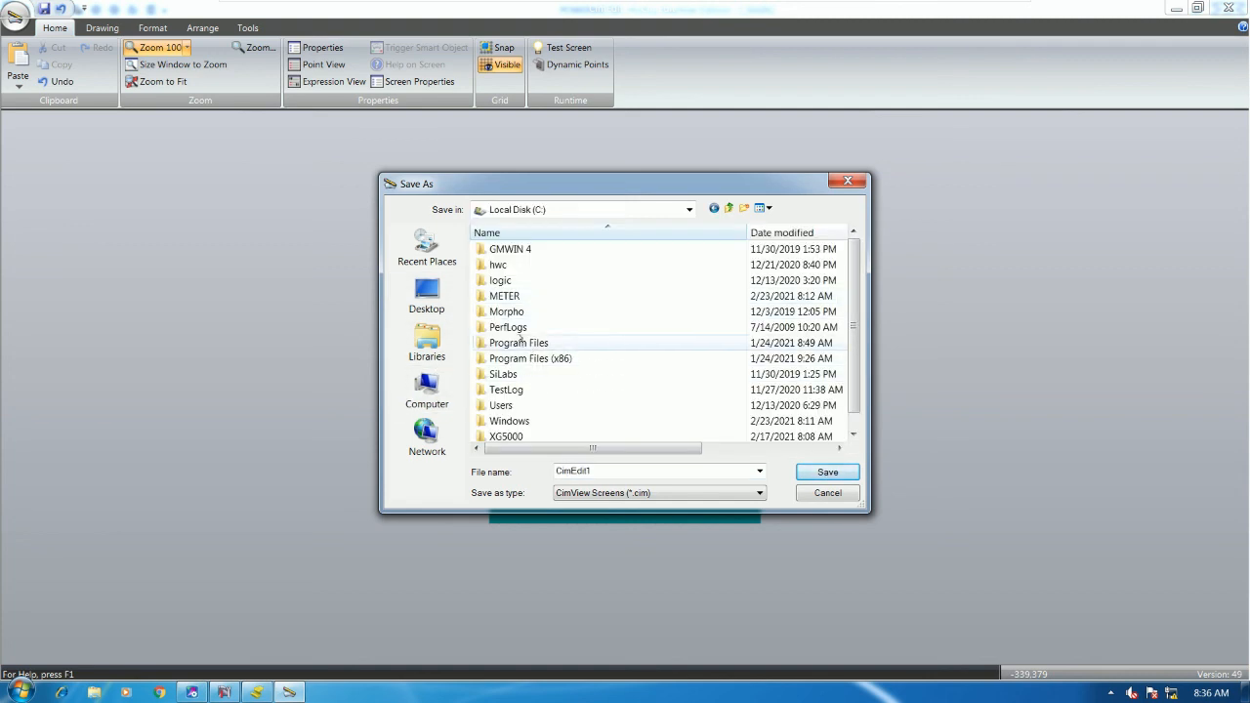
pyautogui.click(509, 296)
pyautogui.doubleClick(510, 297)
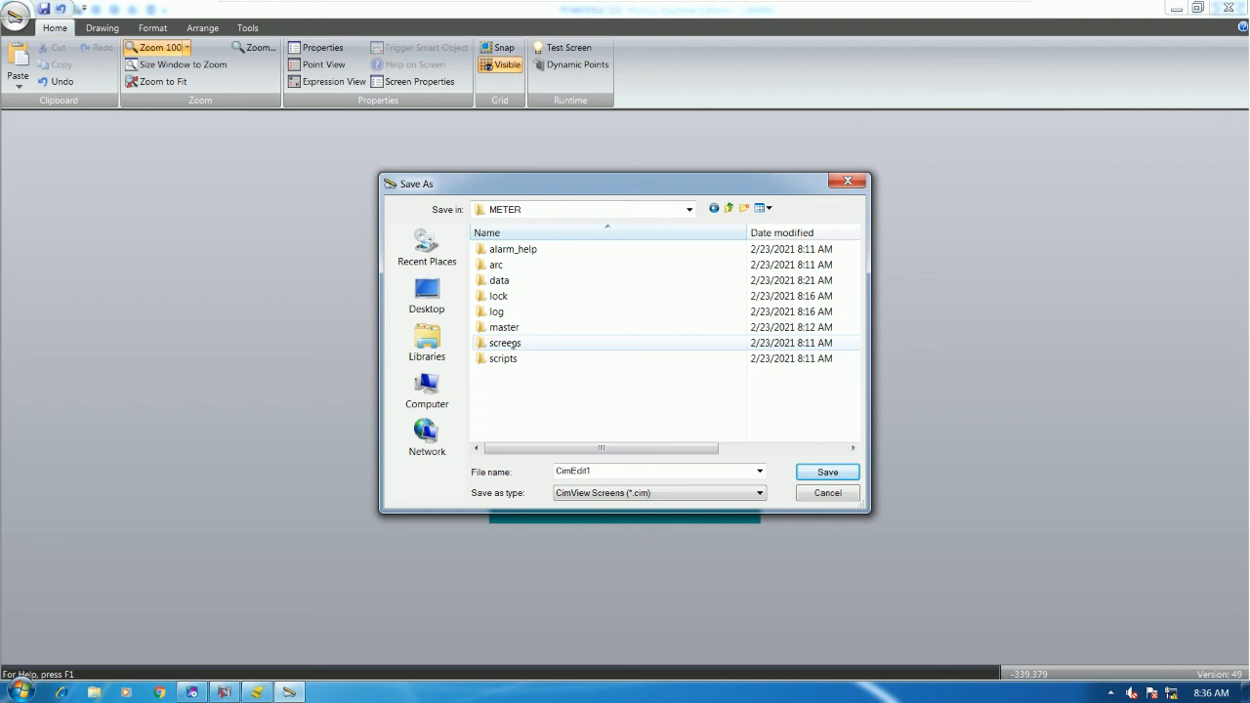
pyautogui.click(507, 343)
pyautogui.doubleClick(506, 344)
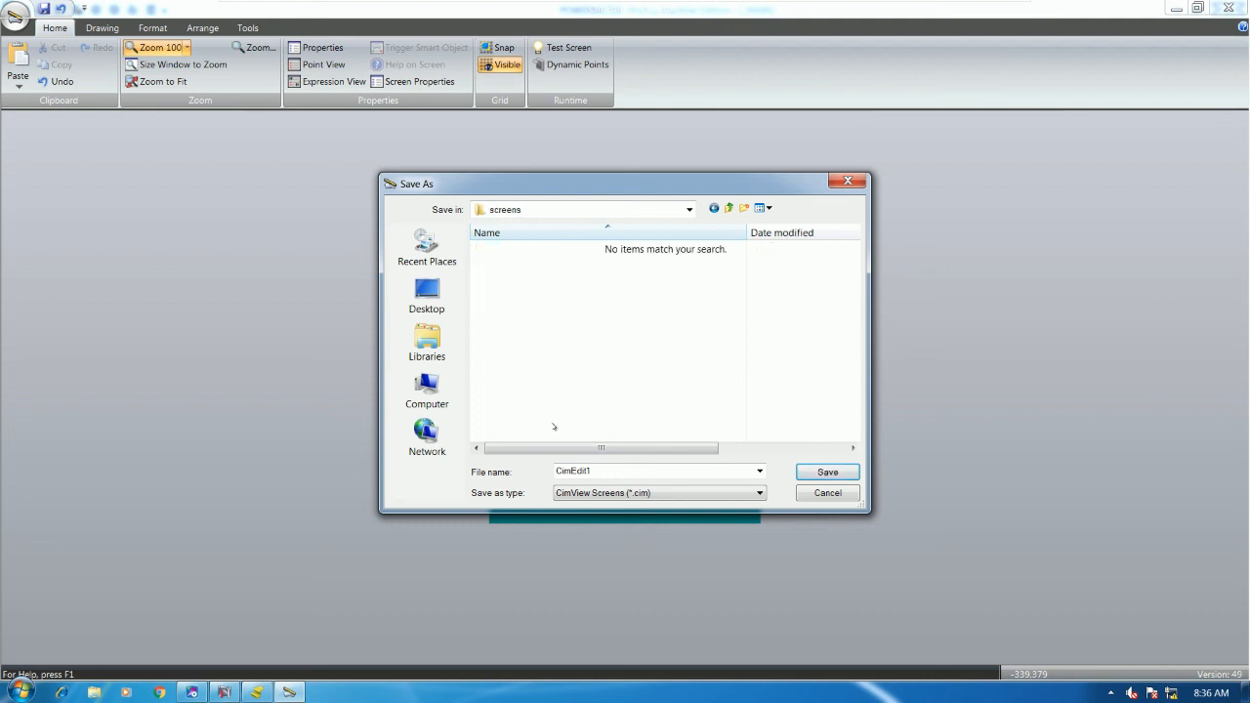
pyautogui.write('M')
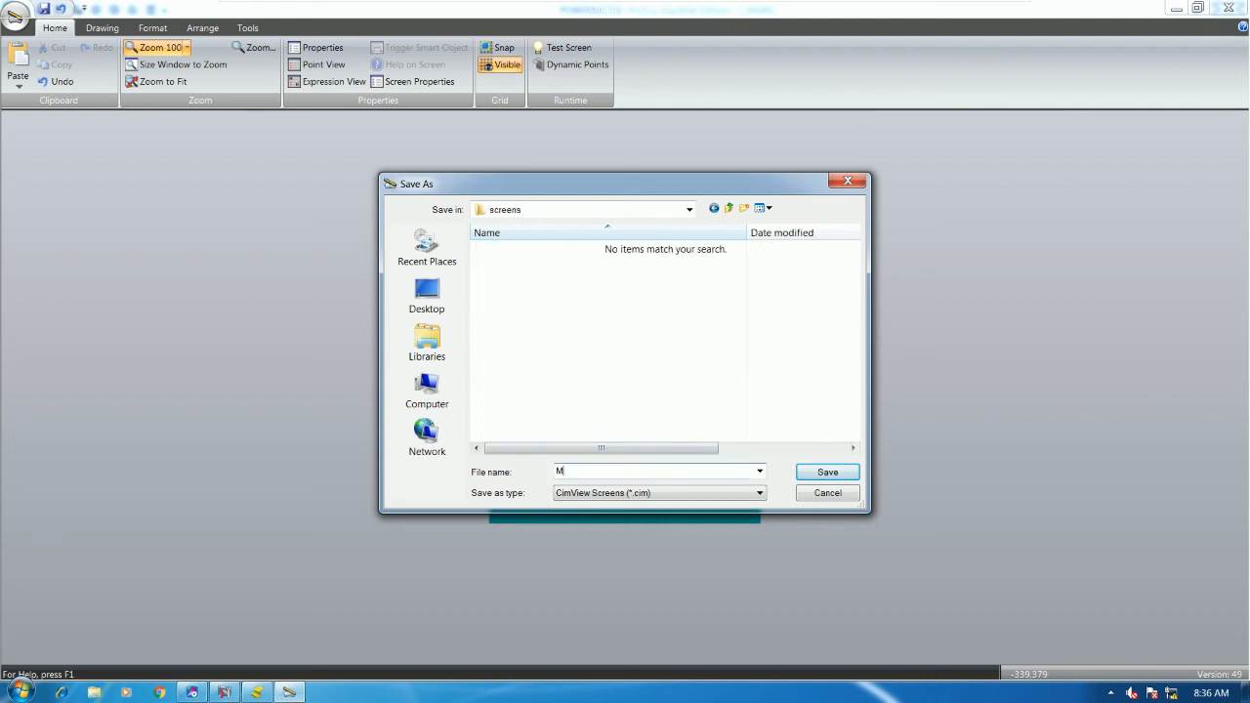
pyautogui.write('ETER1')
pyautogui.press('Return')
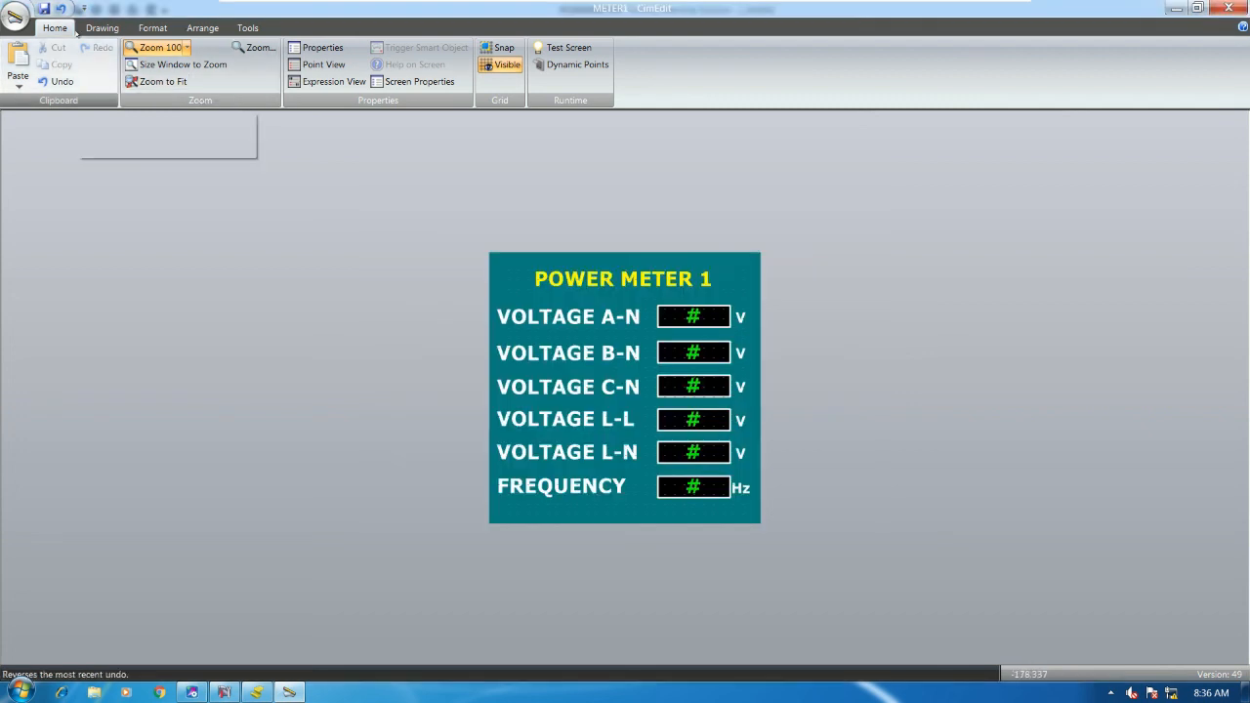
# - Test-run METER1 beside the panel, then switch to Proficy Machine Edition's ladder logic
pyautogui.click(564, 47)
pyautogui.moveTo(174, 14); pyautogui.dragTo(944, 224)
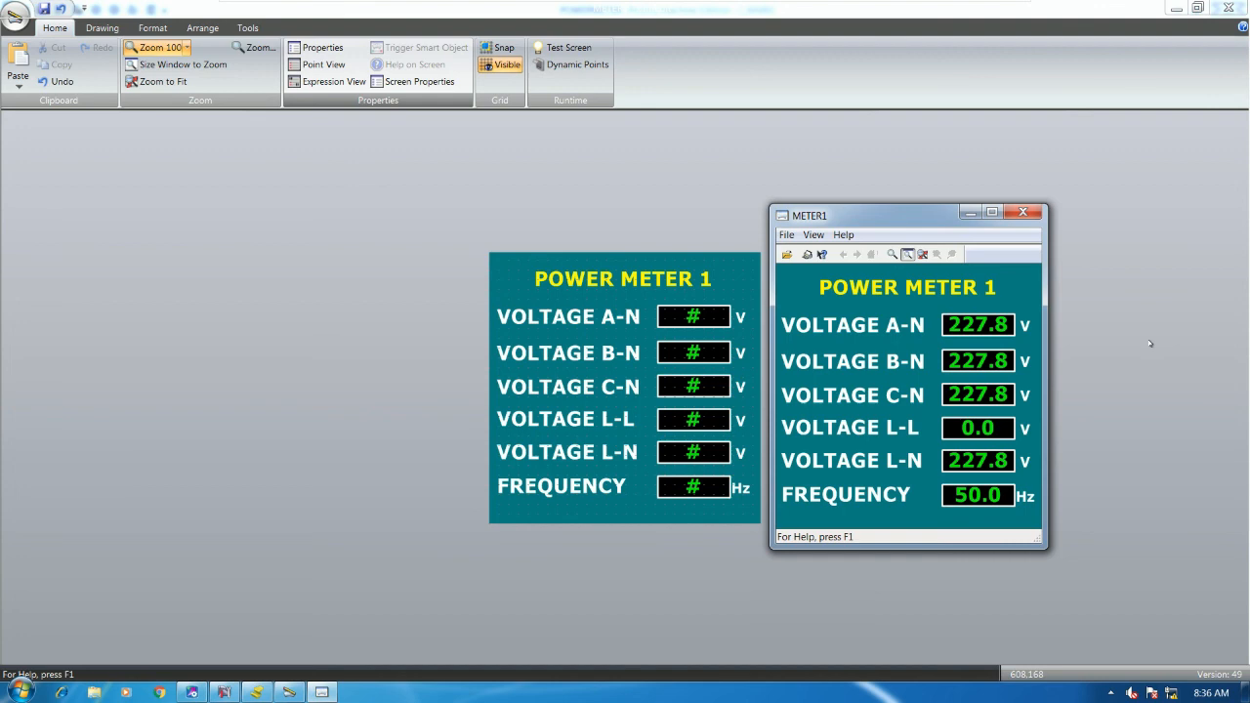
pyautogui.click(191, 691)
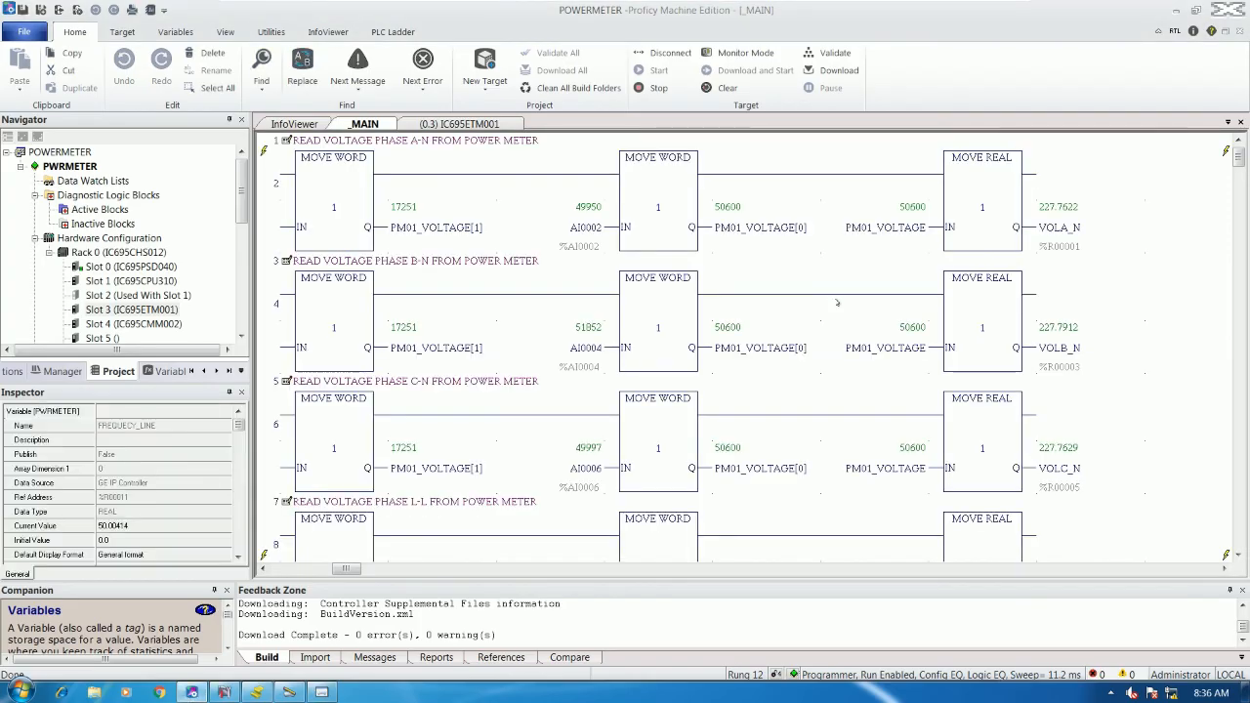
# - Scroll Proficy's _MAIN ladder rungs fully left, then bring CIMPLICITY Workbench back to the front
pyautogui.moveTo(342, 570); pyautogui.dragTo(283, 570)
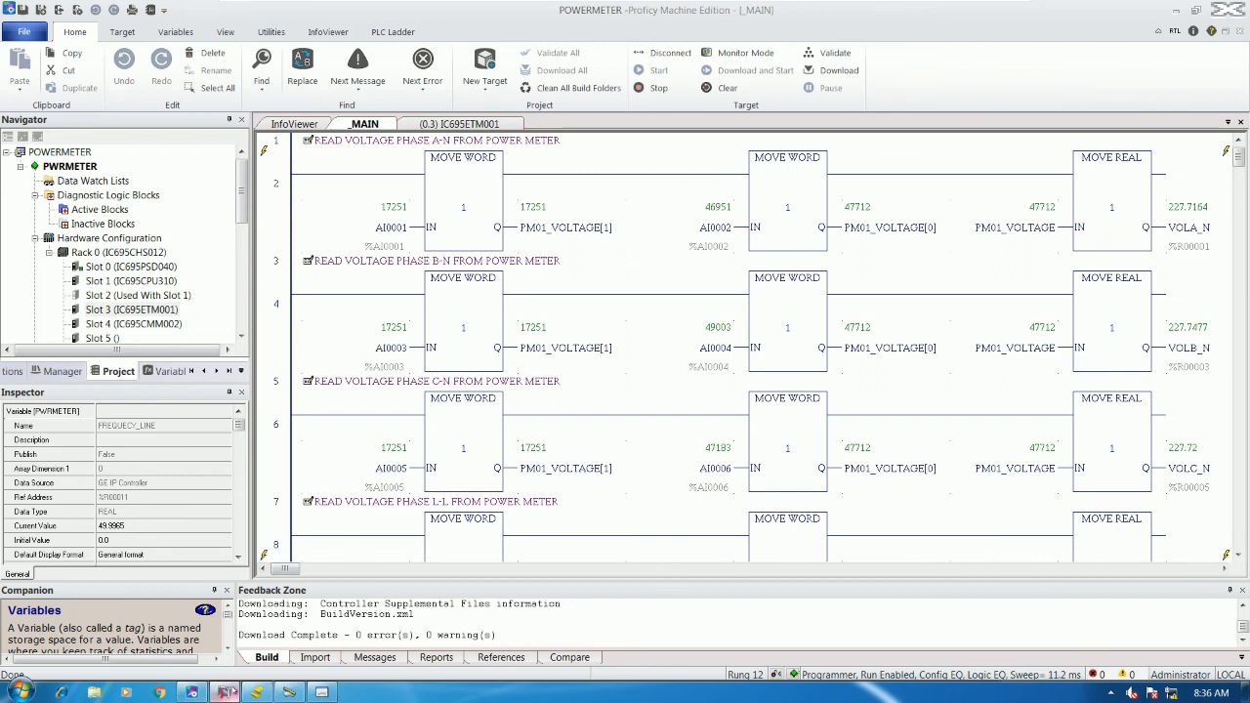
pyautogui.click(226, 691)
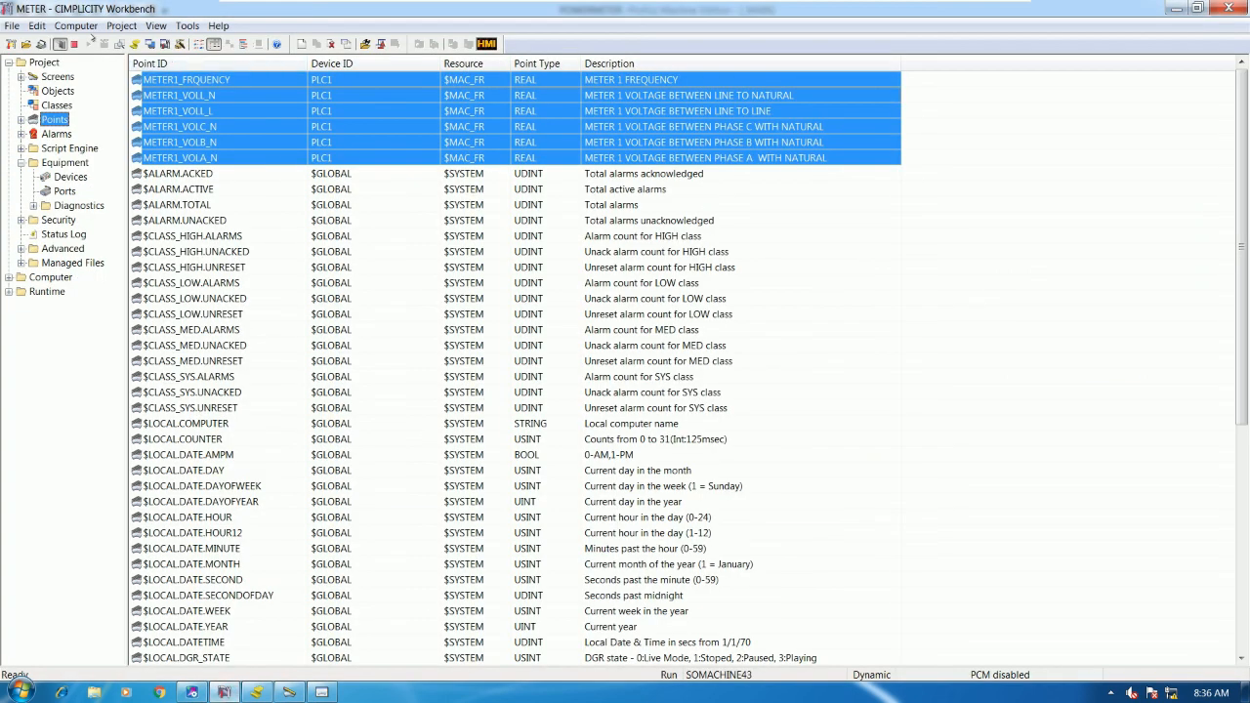
# - Check the METER1_VOLL_L point, then position the METER1 viewer over Proficy's ladder logic
pyautogui.click(254, 222)
pyautogui.click(198, 112)
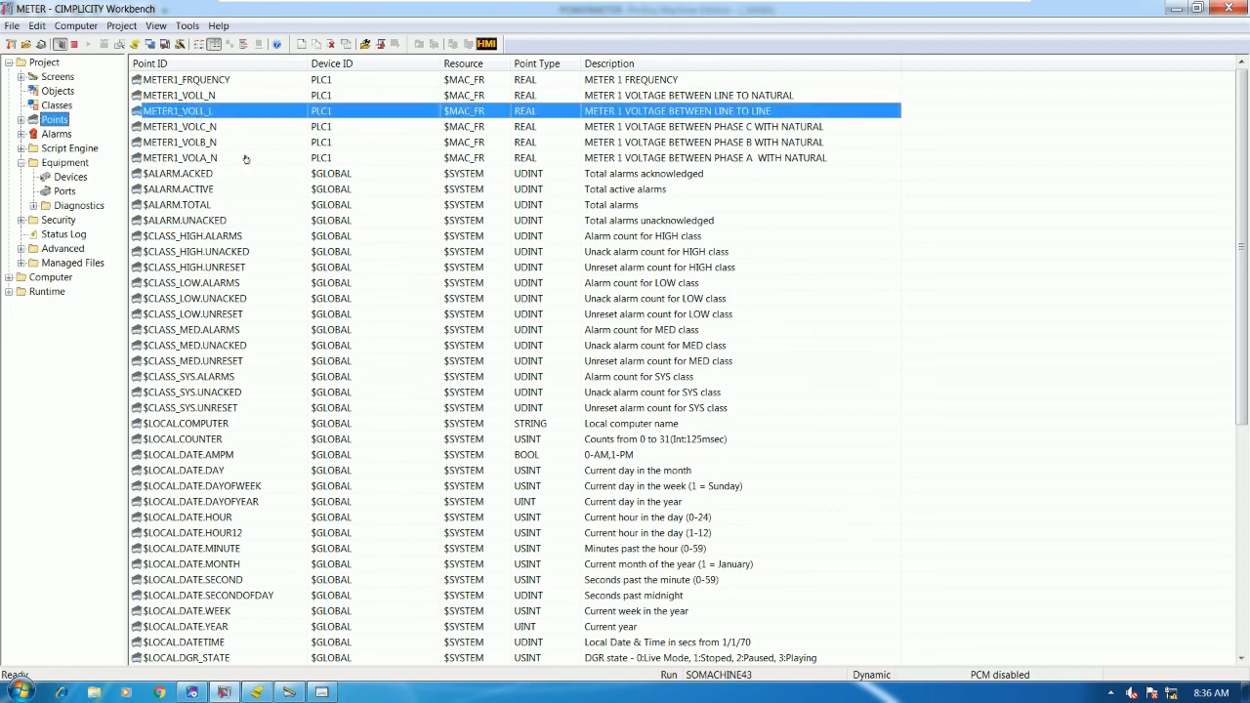
pyautogui.click(321, 691)
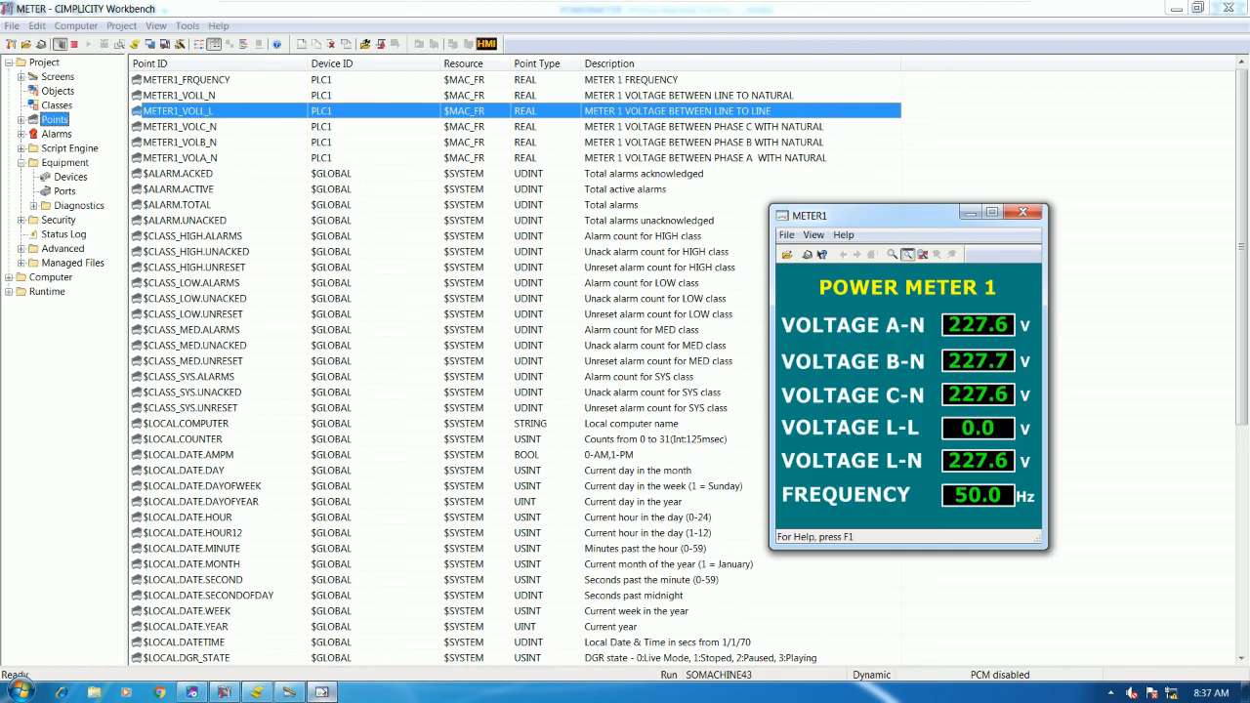
pyautogui.click(1175, 11)
pyautogui.moveTo(905, 222); pyautogui.dragTo(716, 282)
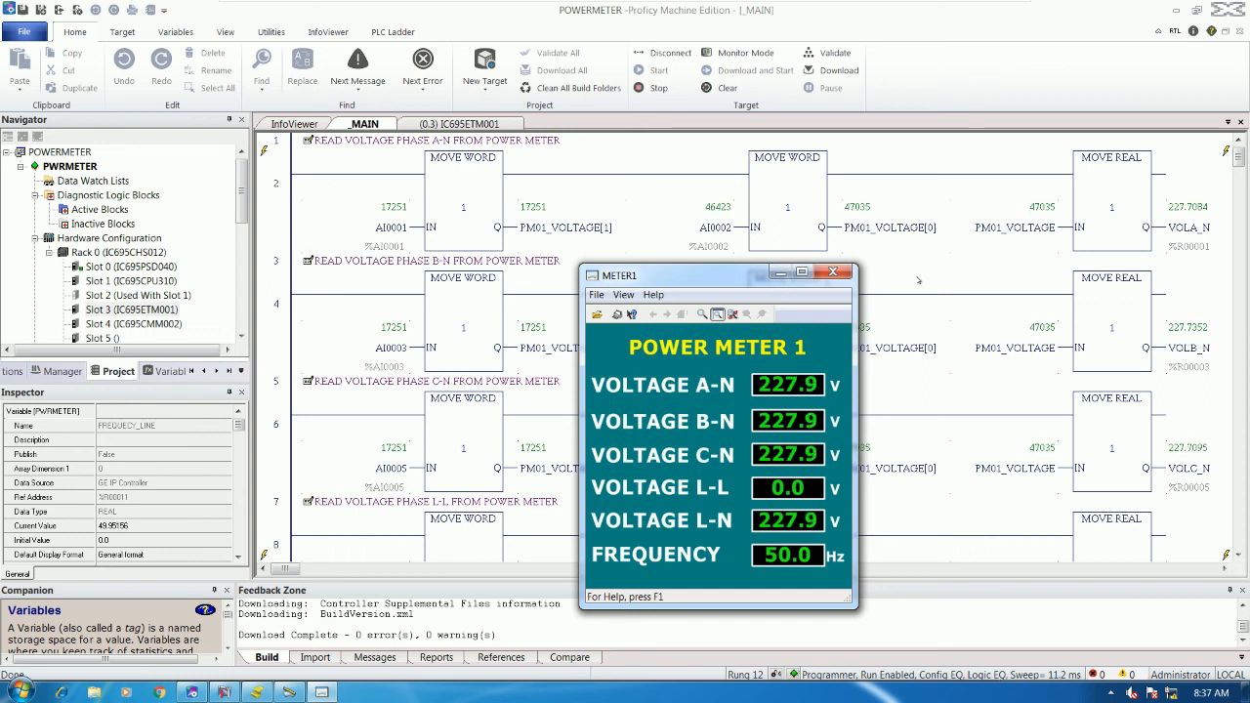
pyautogui.moveTo(737, 282); pyautogui.dragTo(725, 283)
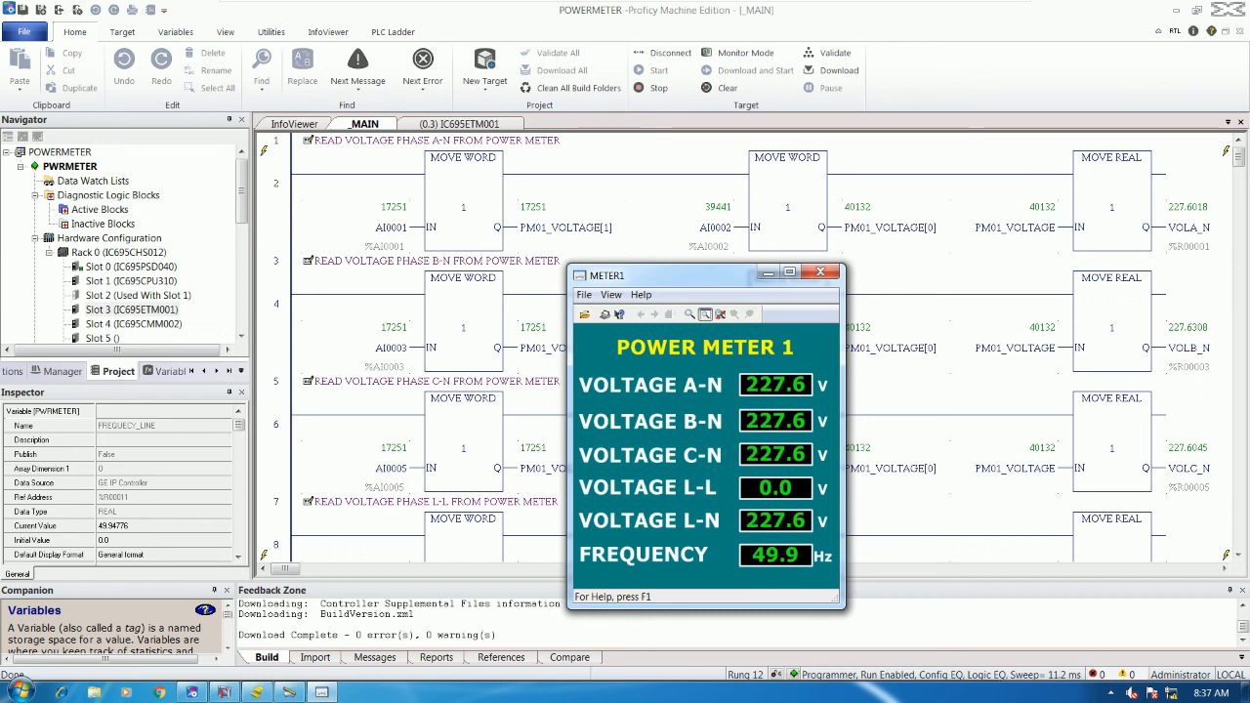